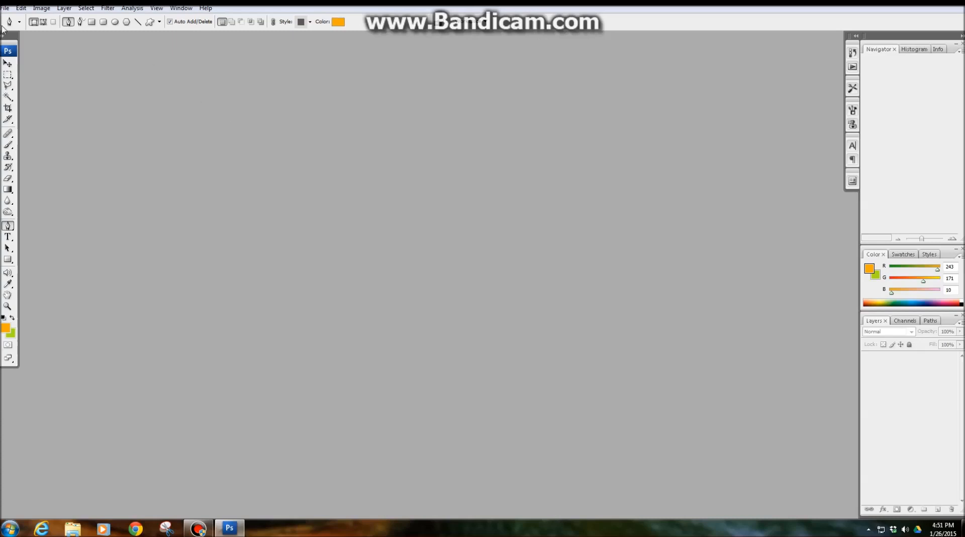
- Start setting up a new document
{"action": "left_click", "coordinate": [147, 156]}
{"action": "left_click", "coordinate": [5, 8]}
{"action": "left_click", "coordinate": [14, 20]}
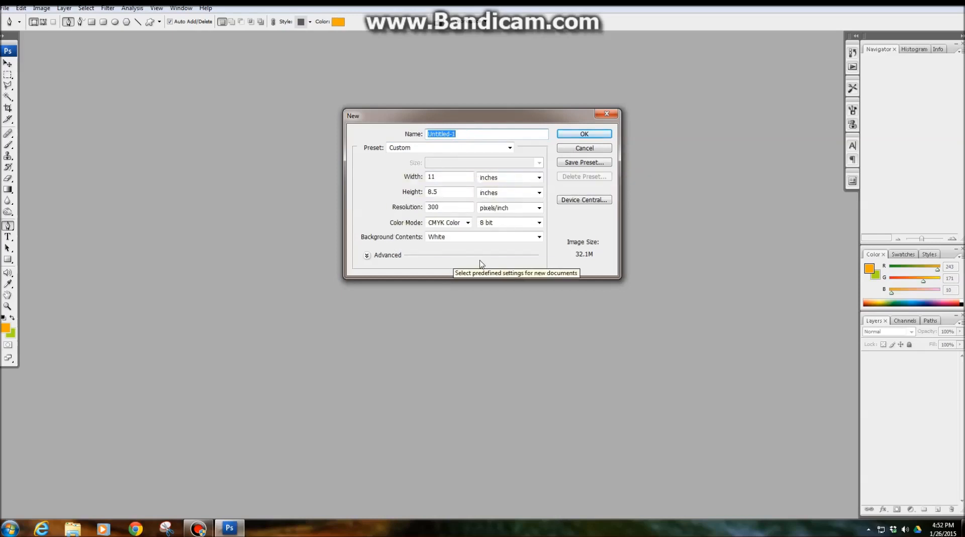
- Switch the new document's dimension units to pixels and back to inches
{"action": "left_click", "coordinate": [501, 178]}
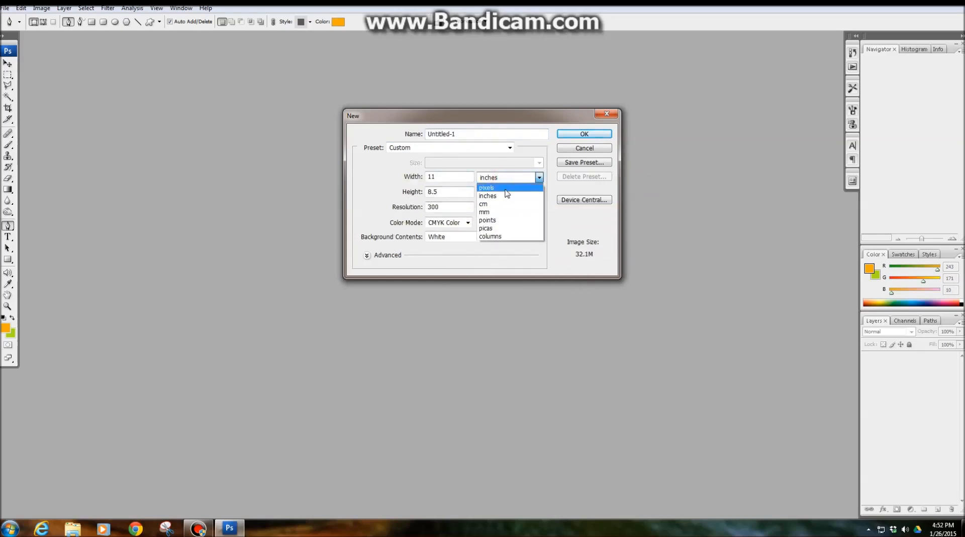
{"action": "left_click", "coordinate": [502, 187]}
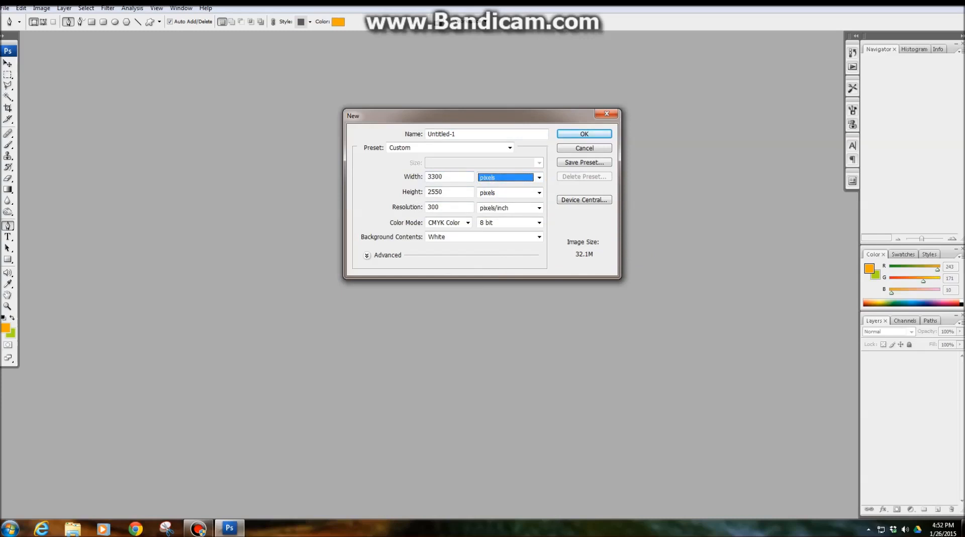
{"action": "left_click", "coordinate": [508, 178]}
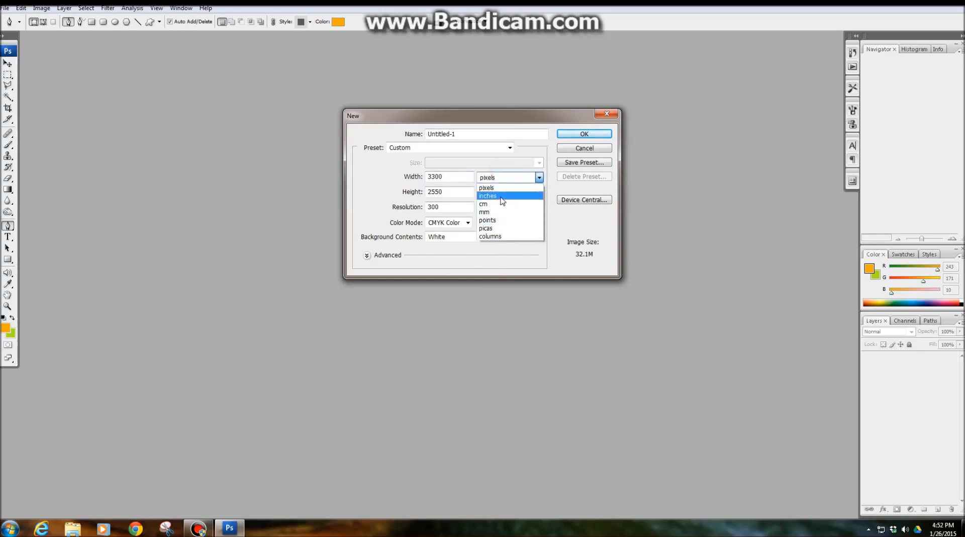
{"action": "left_click", "coordinate": [502, 196]}
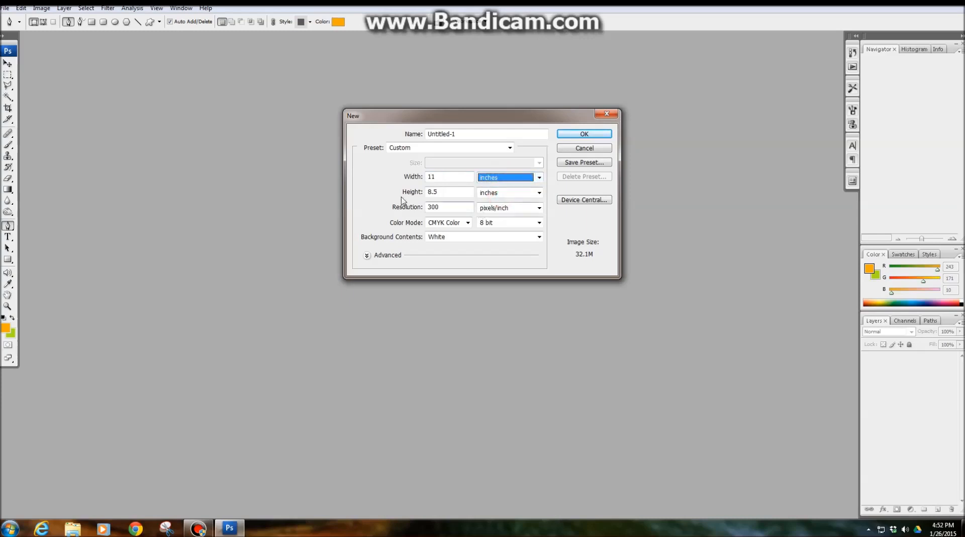
{"action": "left_click_drag", "start_coordinate": [453, 176], "coordinate": [384, 193]}
{"action": "left_click", "coordinate": [443, 175]}
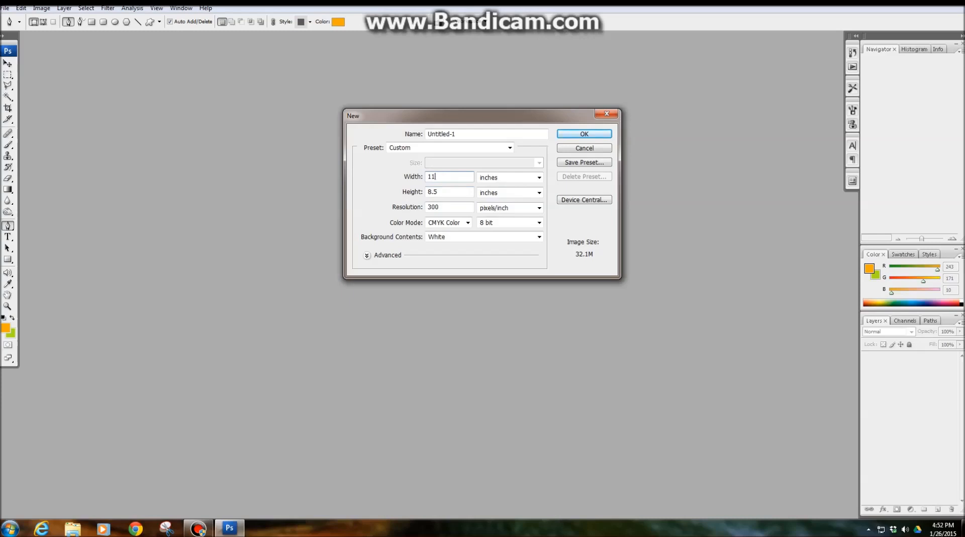
{"action": "left_click", "coordinate": [442, 207]}
{"action": "left_click_drag", "start_coordinate": [444, 206], "coordinate": [396, 208]}
{"action": "left_click", "coordinate": [450, 207]}
{"action": "left_click_drag", "start_coordinate": [447, 204], "coordinate": [415, 208]}
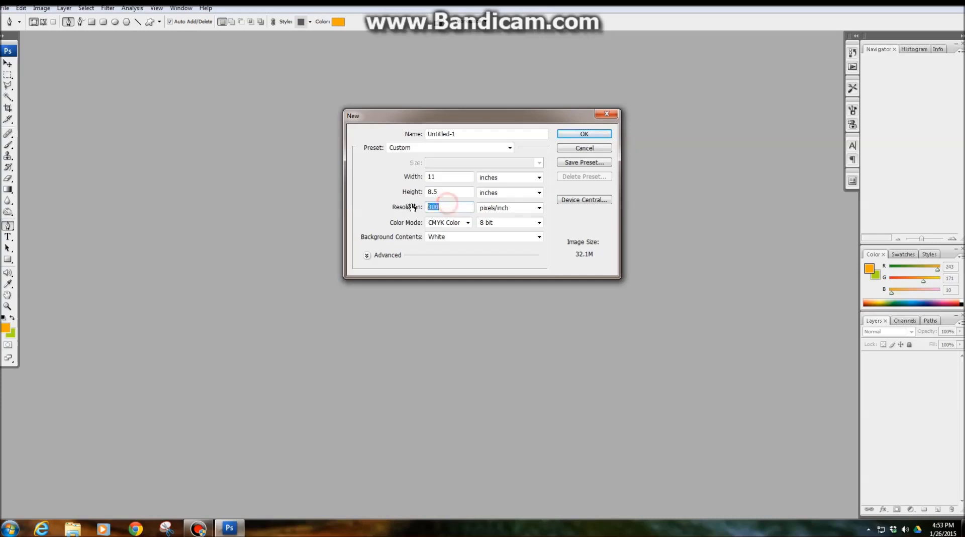
{"action": "left_click", "coordinate": [445, 207]}
{"action": "double_click", "coordinate": [436, 207]}
{"action": "left_click", "coordinate": [452, 206]}
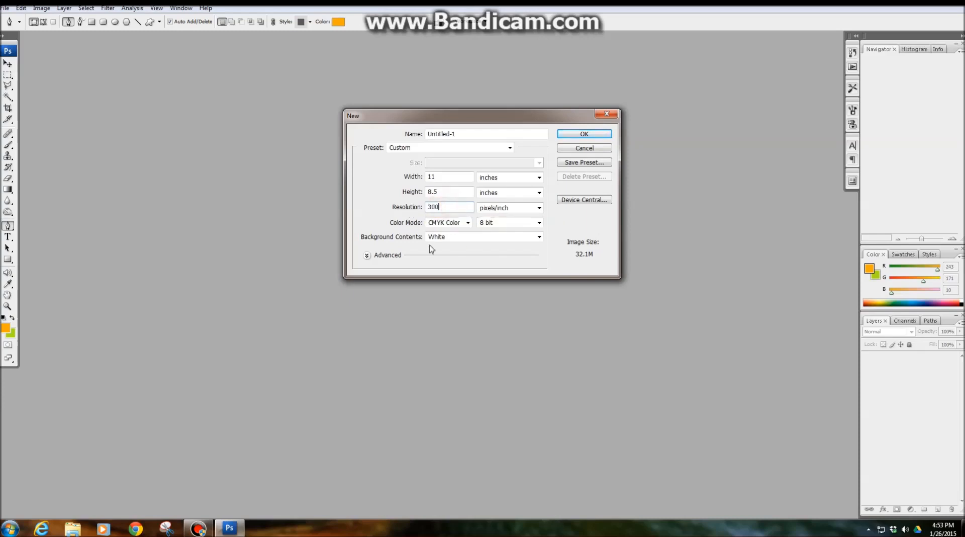
- Choose CMYK Color as the color mode and White as the background contents of the new document
{"action": "left_click", "coordinate": [467, 223]}
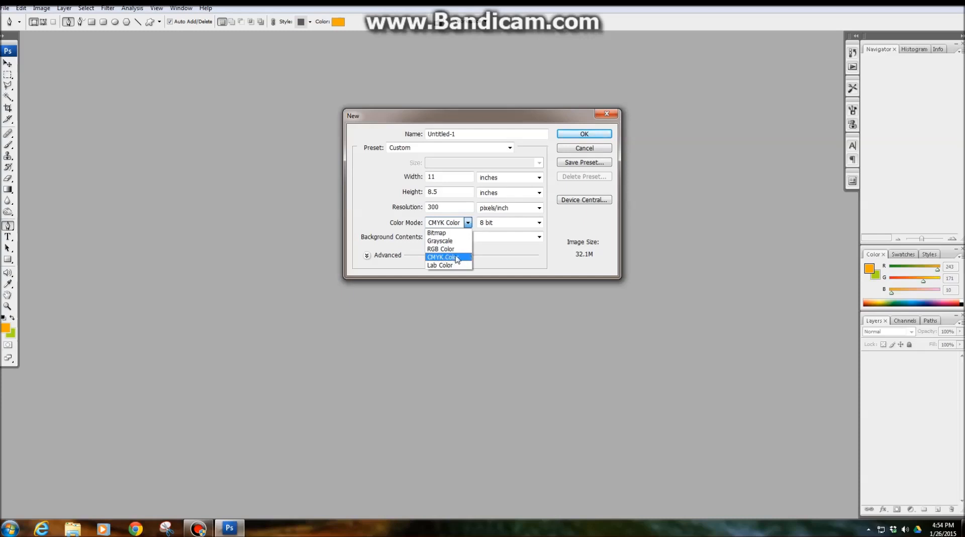
{"action": "left_click", "coordinate": [444, 257]}
{"action": "left_click", "coordinate": [468, 222]}
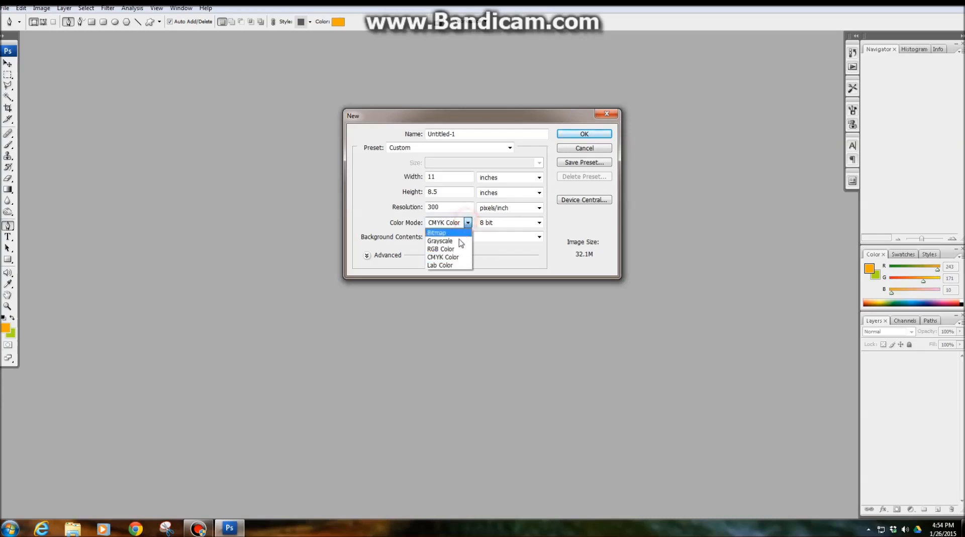
{"action": "left_click", "coordinate": [444, 257]}
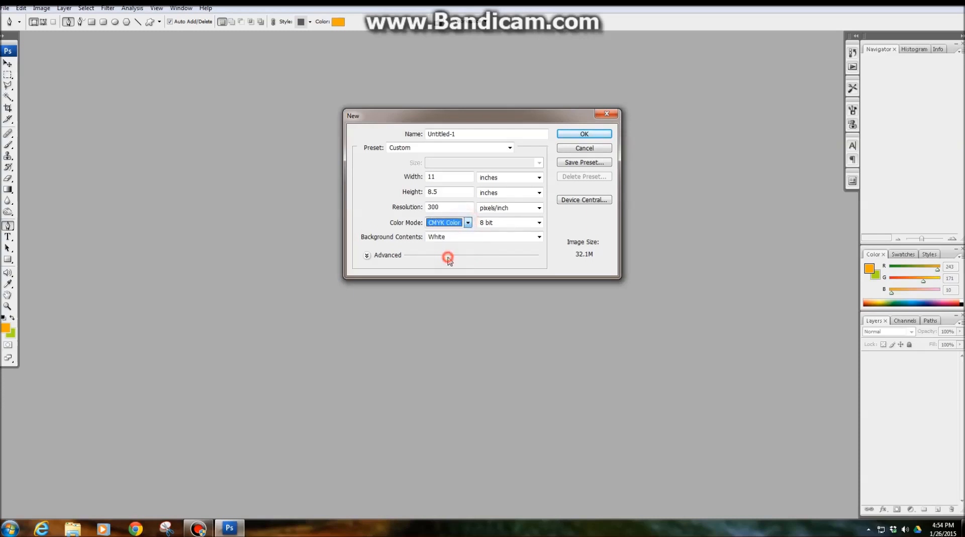
{"action": "left_click", "coordinate": [479, 245]}
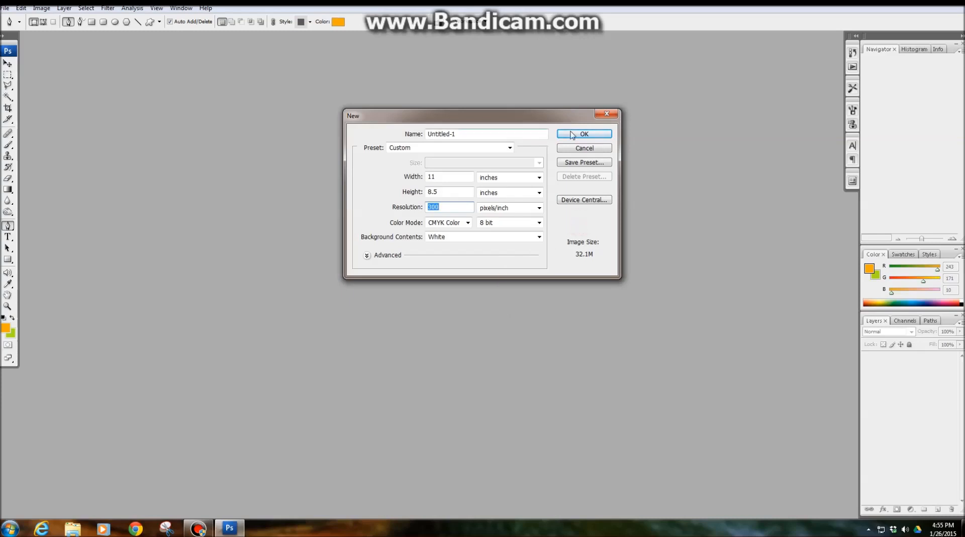
{"action": "left_click", "coordinate": [466, 237]}
{"action": "left_click", "coordinate": [442, 245]}
{"action": "left_click", "coordinate": [445, 236]}
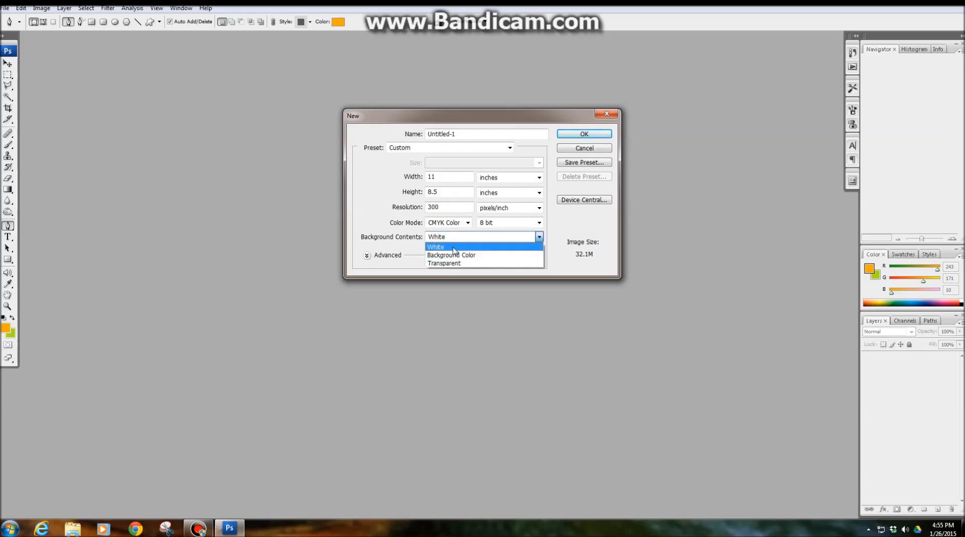
{"action": "left_click", "coordinate": [452, 246]}
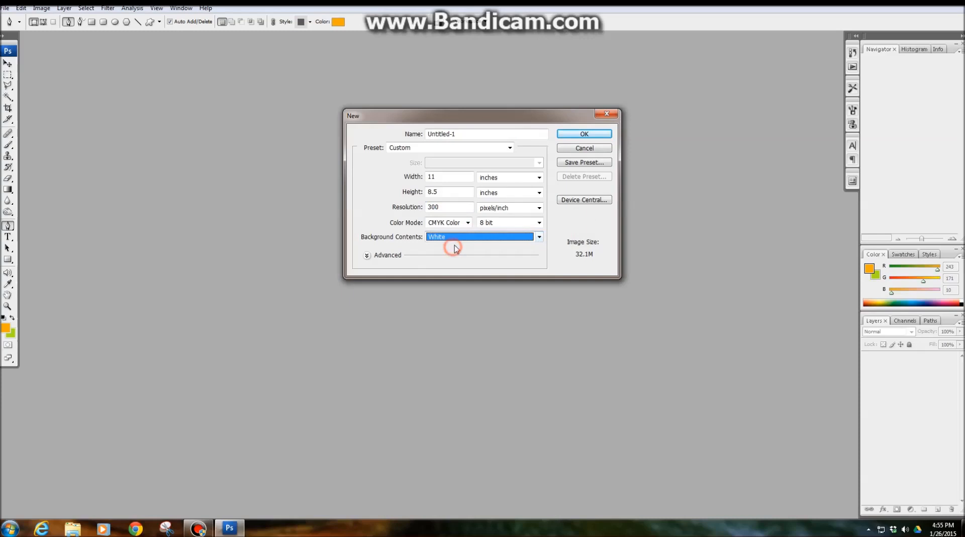
- Check the advanced options and create the 11 × 8.5 inch document at 300 pixels/inch
{"action": "left_click", "coordinate": [368, 256]}
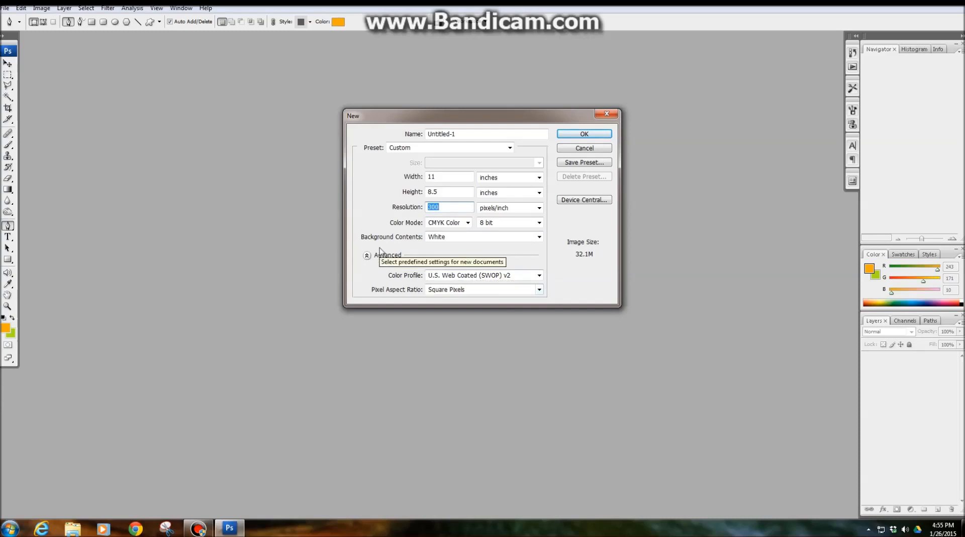
{"action": "left_click", "coordinate": [368, 256]}
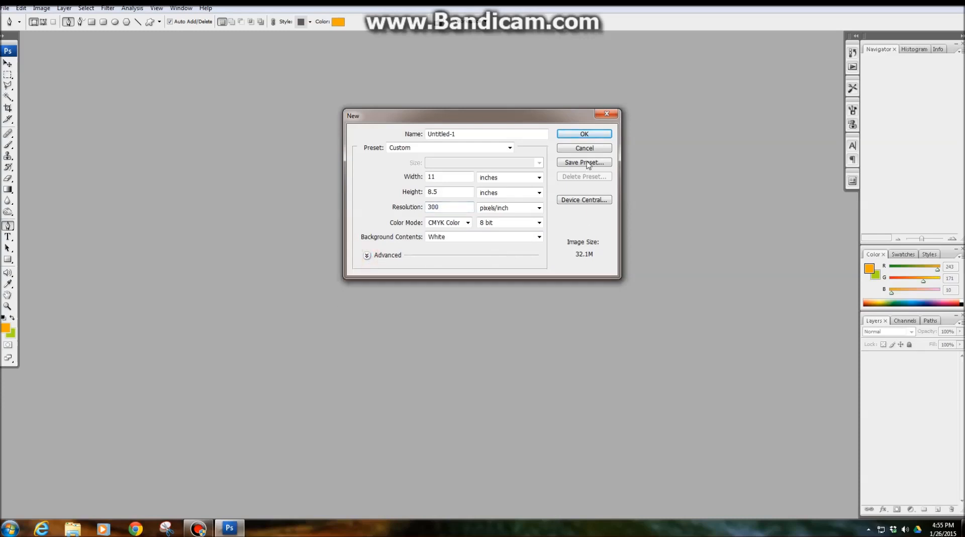
{"action": "left_click", "coordinate": [583, 134]}
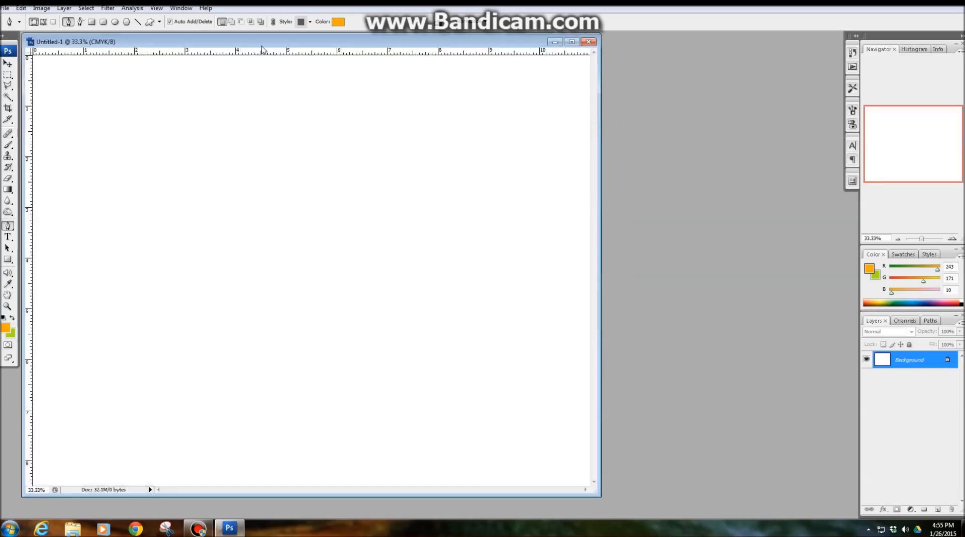
- Reposition the document window and enlarge it so that empty space surrounds the whole canvas
{"action": "left_click_drag", "start_coordinate": [273, 41], "coordinate": [367, 40]}
{"action": "left_click_drag", "start_coordinate": [697, 414], "coordinate": [765, 413]}
{"action": "left_click_drag", "start_coordinate": [738, 485], "coordinate": [737, 508]}
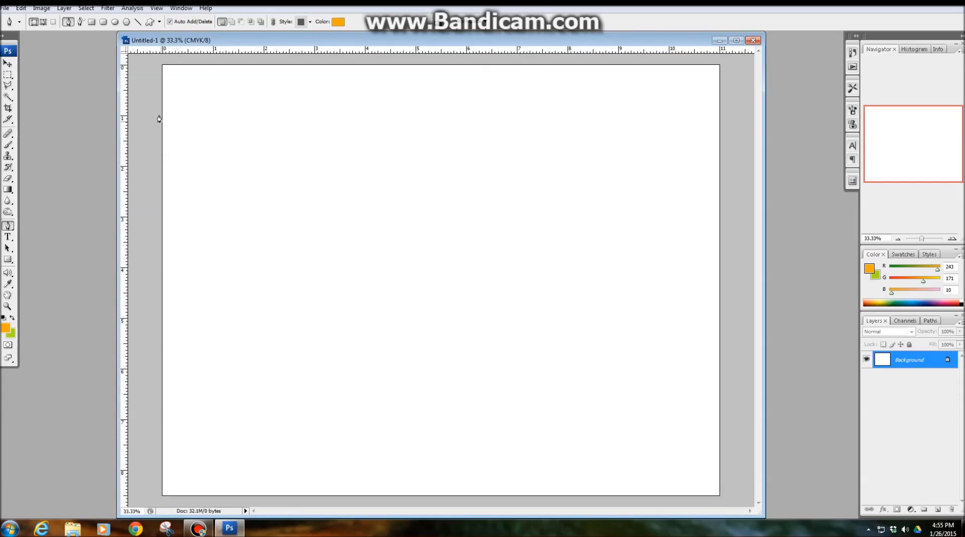
{"action": "left_click", "coordinate": [158, 10]}
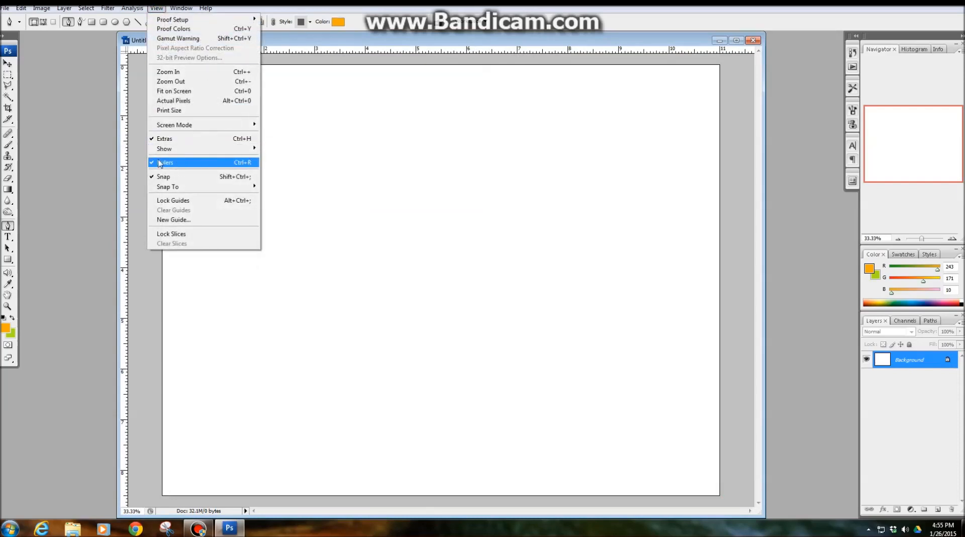
{"action": "left_click", "coordinate": [241, 149]}
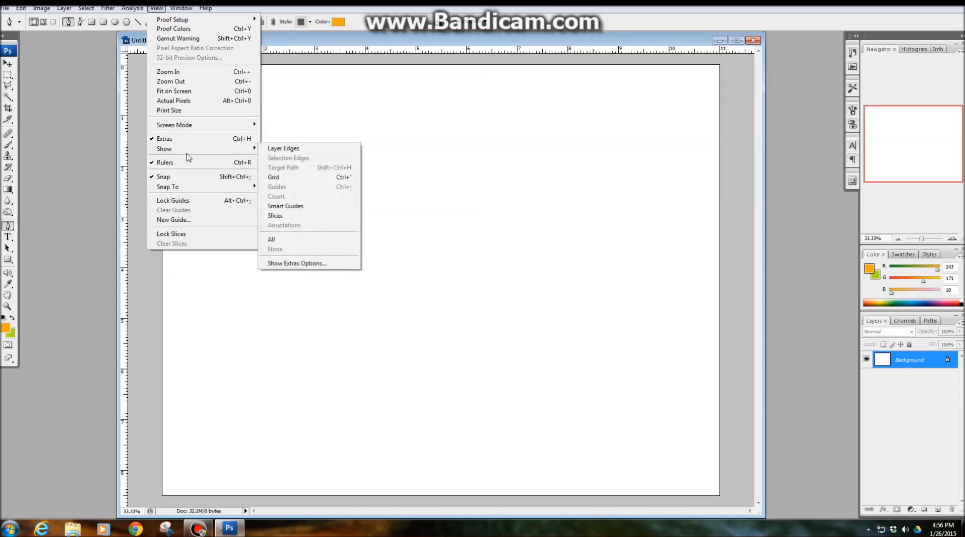
{"action": "left_click", "coordinate": [71, 154]}
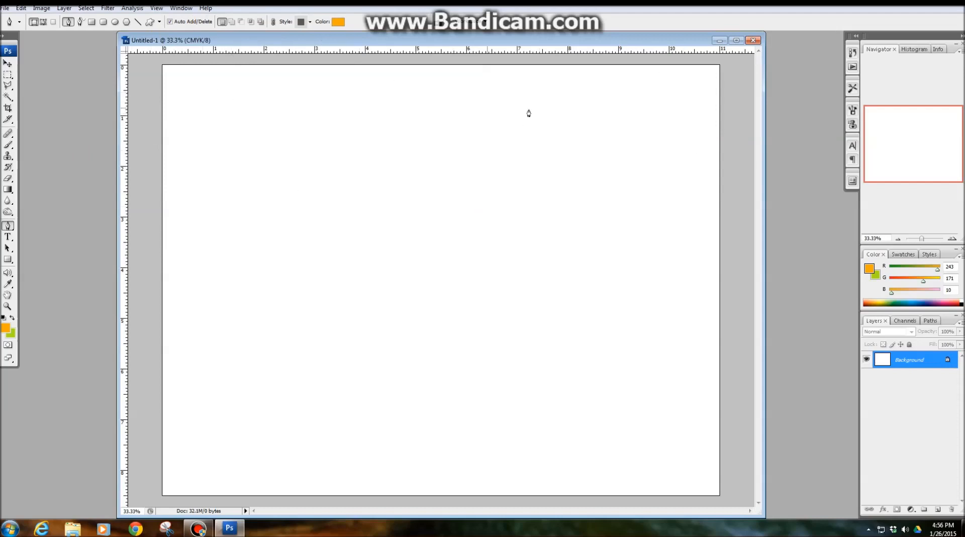
- Add a vertical guide at the 1-inch mark and a horizontal guide at the 1-inch mark
{"action": "left_click_drag", "start_coordinate": [125, 120], "coordinate": [171, 176]}
{"action": "left_click_drag", "start_coordinate": [544, 186], "coordinate": [213, 173]}
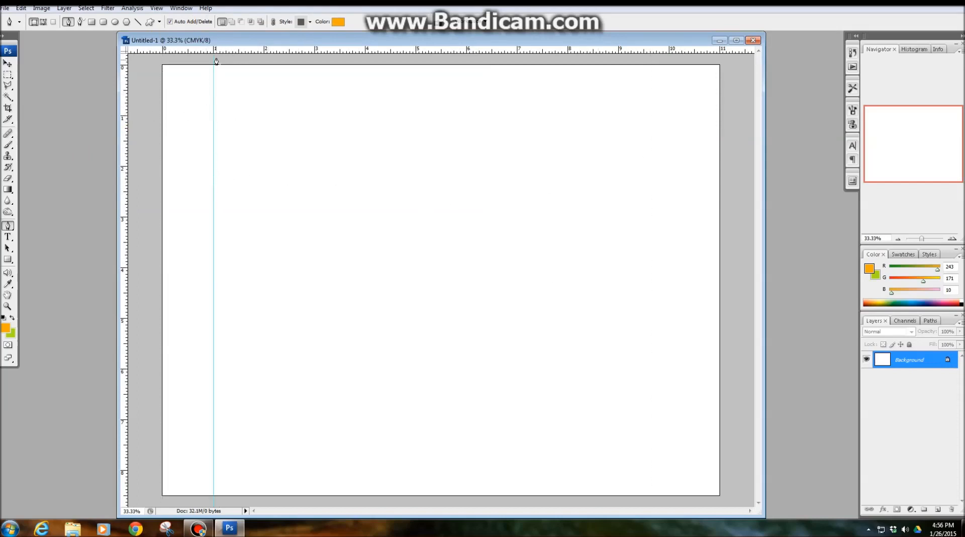
{"action": "left_click_drag", "start_coordinate": [229, 50], "coordinate": [248, 115]}
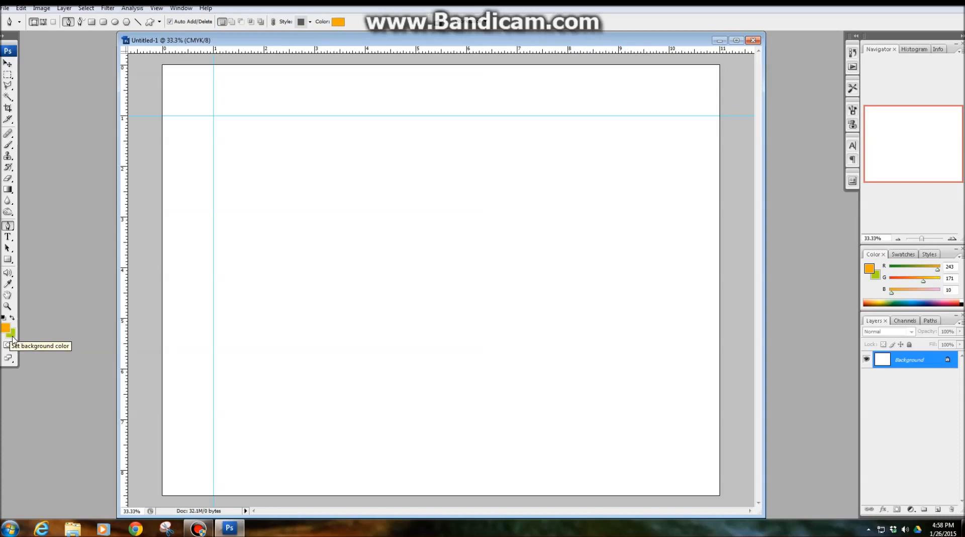
- Enter RGB values 56, 45, 18 for the background color and discard the change
{"action": "left_click", "coordinate": [13, 334]}
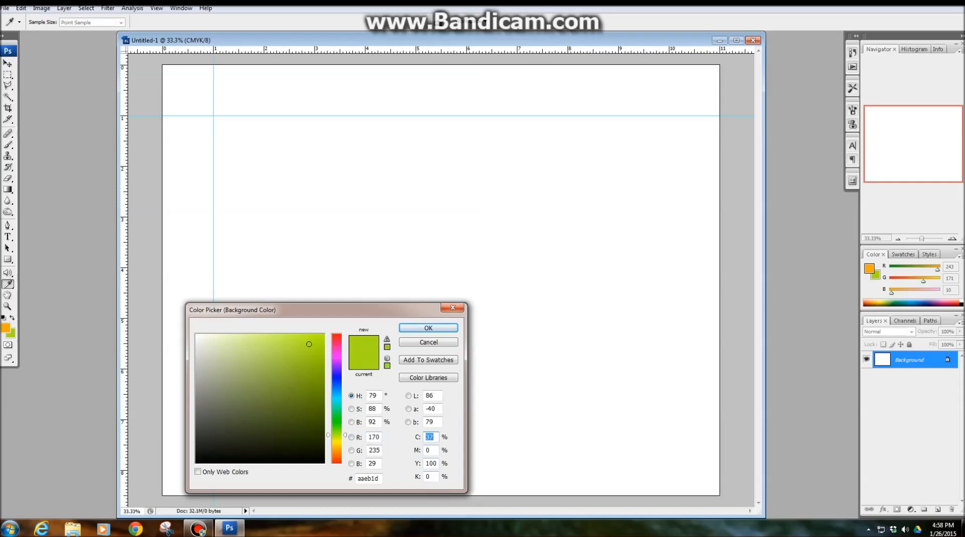
{"action": "left_click", "coordinate": [375, 436]}
{"action": "type", "text": "56"}
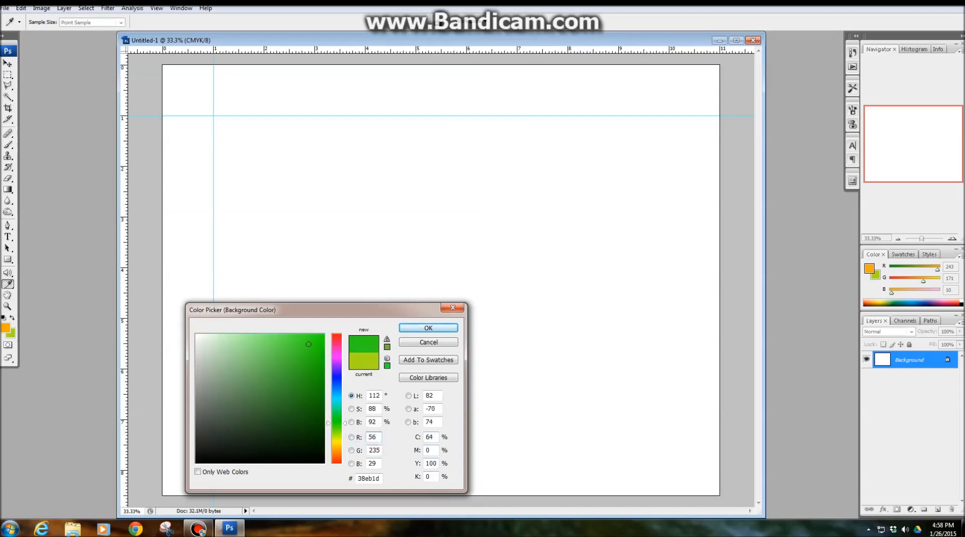
{"action": "key", "text": "Tab"}
{"action": "type", "text": "45"}
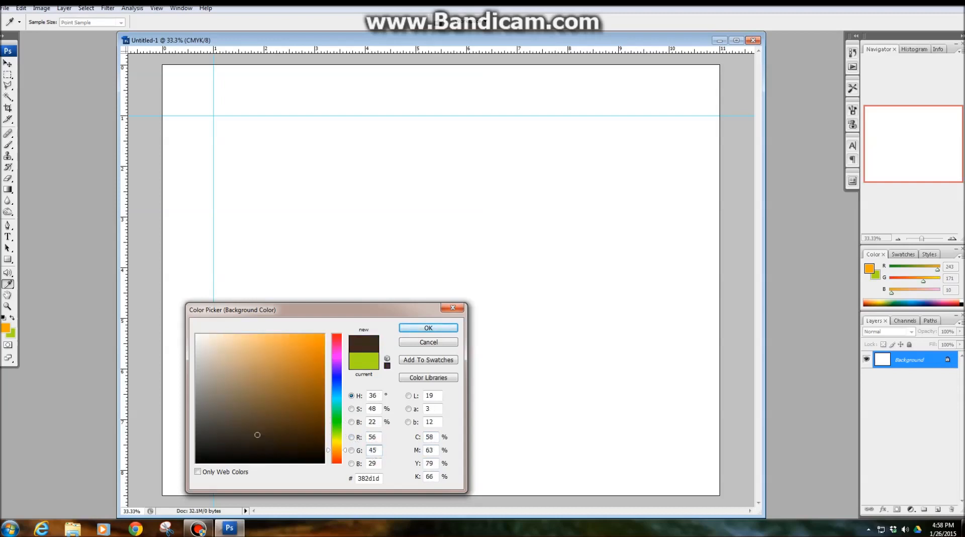
{"action": "key", "text": "Tab"}
{"action": "type", "text": "18"}
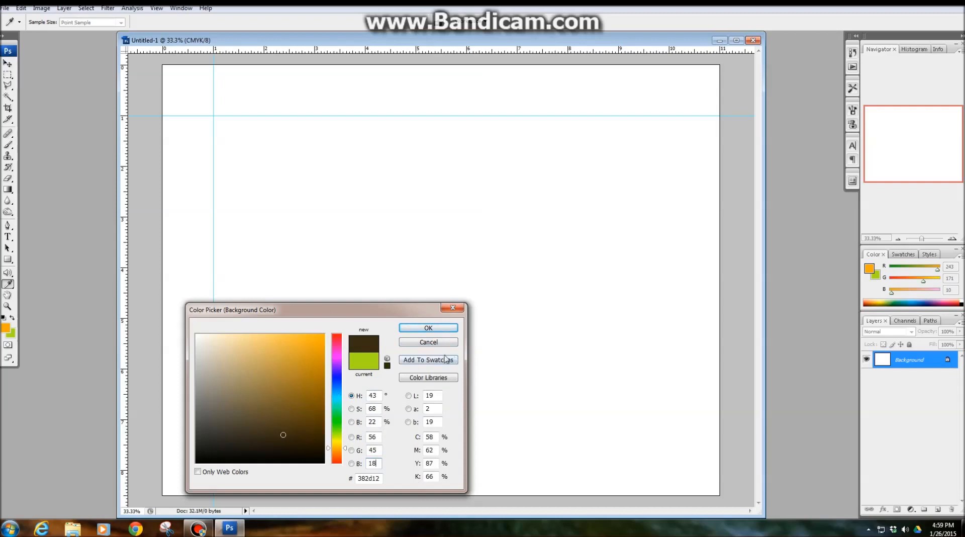
{"action": "left_click", "coordinate": [412, 342]}
- Draw a large irregular orange shape across the middle of the canvas with the Freeform Pen tool and undo it
{"action": "key", "text": "p"}
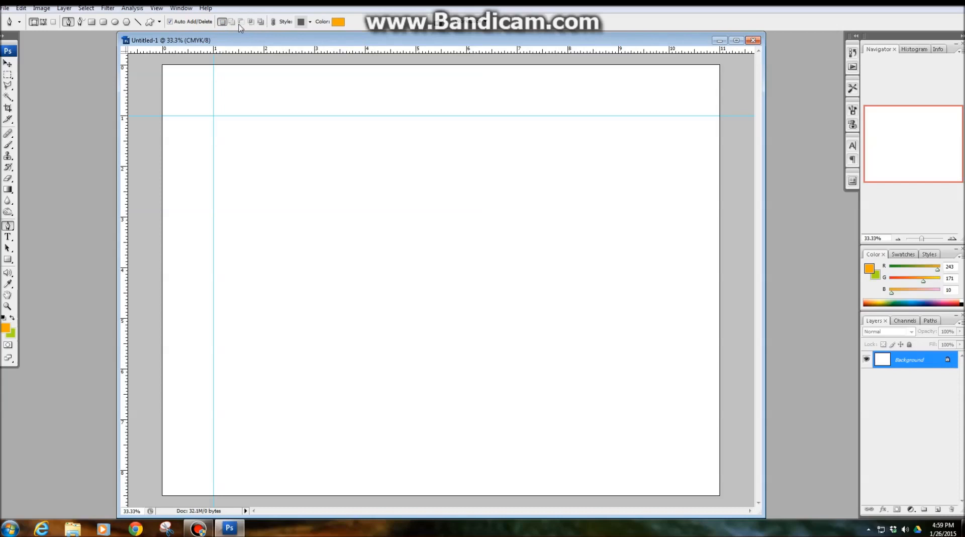
{"action": "left_click", "coordinate": [80, 22]}
{"action": "mouse_move", "coordinate": [417, 164]}
{"action": "left_mouse_down"}
{"action": "mouse_move", "coordinate": [347, 312]}
{"action": "mouse_move", "coordinate": [445, 320]}
{"action": "mouse_move", "coordinate": [500, 393]}
{"action": "mouse_move", "coordinate": [563, 315]}
{"action": "mouse_move", "coordinate": [502, 248]}
{"action": "mouse_move", "coordinate": [510, 186]}
{"action": "mouse_move", "coordinate": [433, 172]}
{"action": "left_mouse_up"}
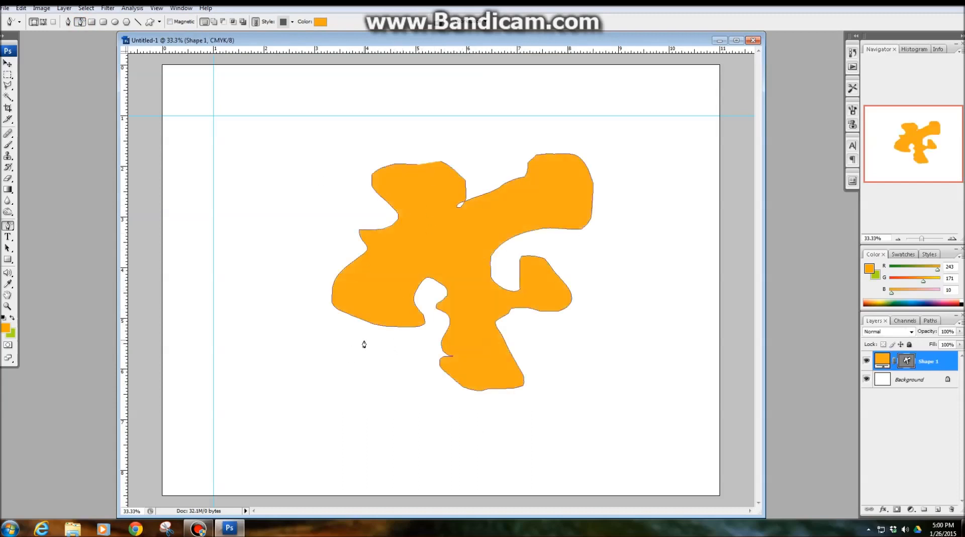
{"action": "key", "text": "ctrl+z"}
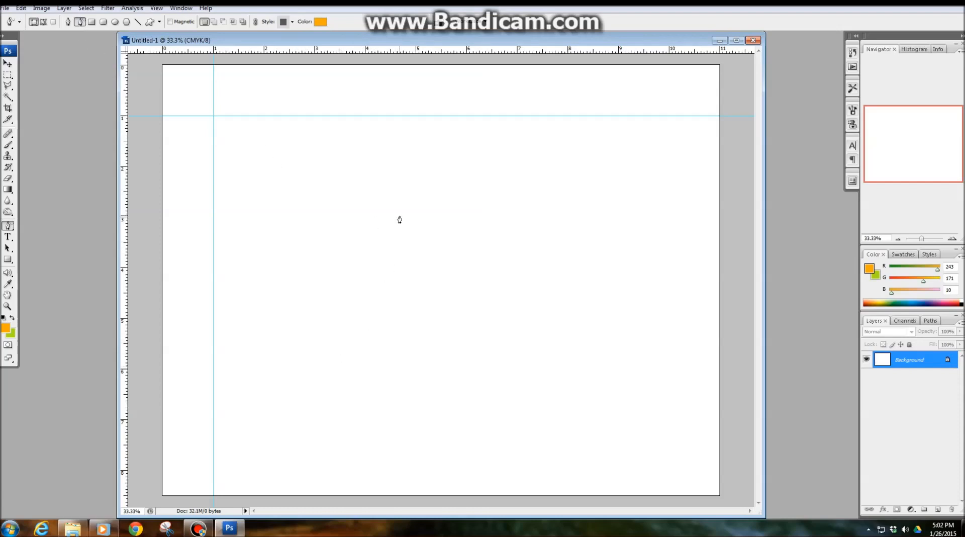
- Draw a smaller freehand orange shape near the canvas center and undo it
{"action": "left_click", "coordinate": [452, 205]}
{"action": "mouse_move", "coordinate": [445, 201]}
{"action": "left_mouse_down"}
{"action": "mouse_move", "coordinate": [406, 214]}
{"action": "mouse_move", "coordinate": [406, 239]}
{"action": "mouse_move", "coordinate": [389, 264]}
{"action": "mouse_move", "coordinate": [440, 262]}
{"action": "mouse_move", "coordinate": [474, 232]}
{"action": "left_mouse_up"}
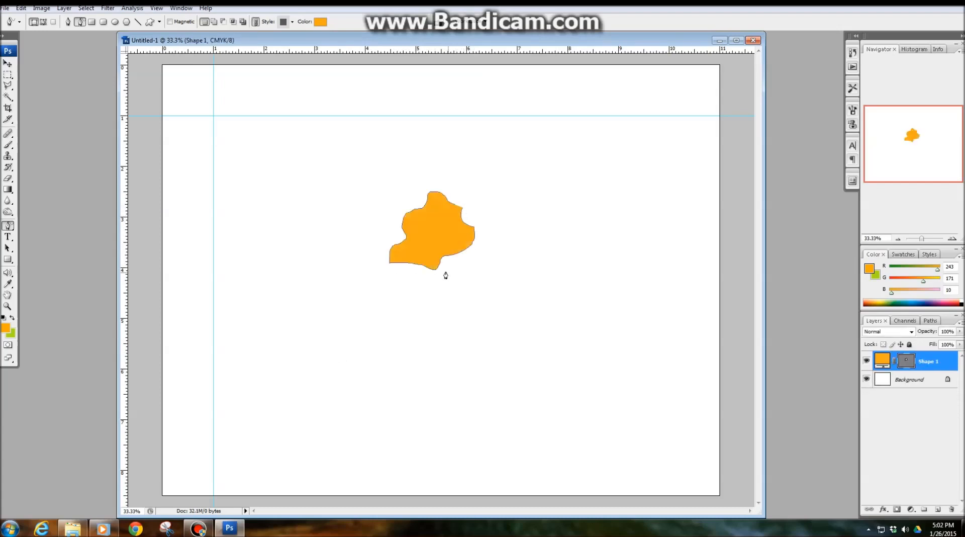
{"action": "key", "text": "ctrl+z"}
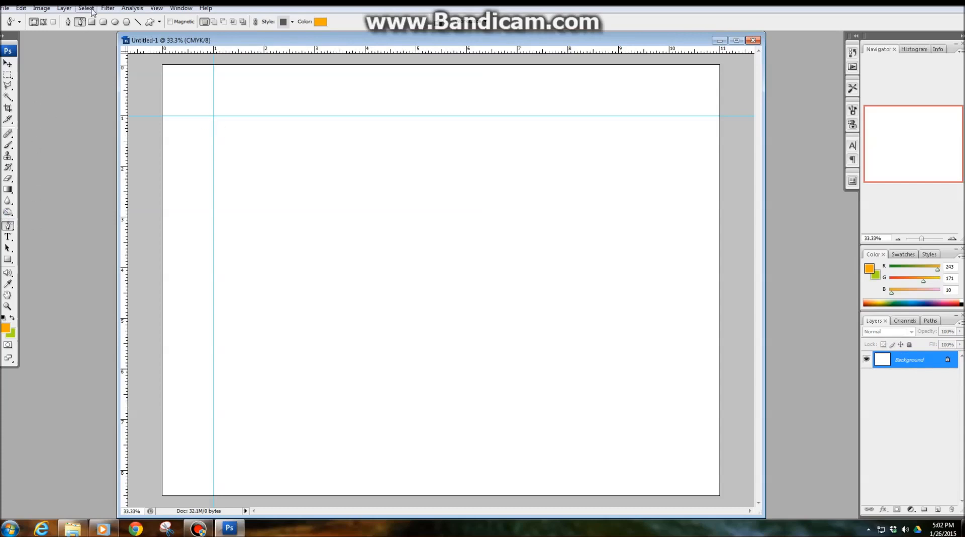
- Draw a closed, straight-sided eight-point orange shape in the middle of the canvas with the Pen tool
{"action": "left_click", "coordinate": [67, 22]}
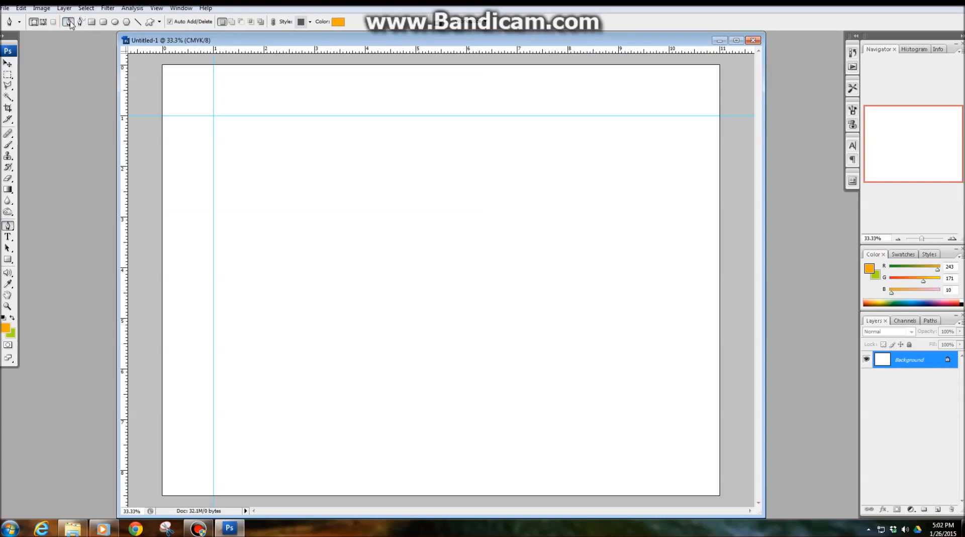
{"action": "left_click", "coordinate": [304, 243]}
{"action": "left_click", "coordinate": [339, 197]}
{"action": "left_click", "coordinate": [389, 203]}
{"action": "left_click", "coordinate": [386, 275]}
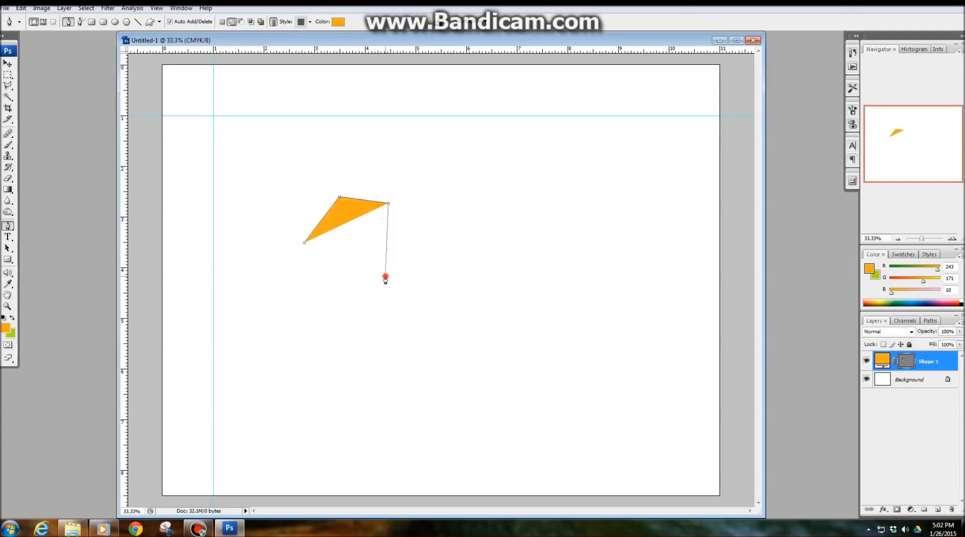
{"action": "left_click", "coordinate": [478, 287]}
{"action": "left_click", "coordinate": [434, 364]}
{"action": "left_click", "coordinate": [335, 350]}
{"action": "left_click", "coordinate": [317, 289]}
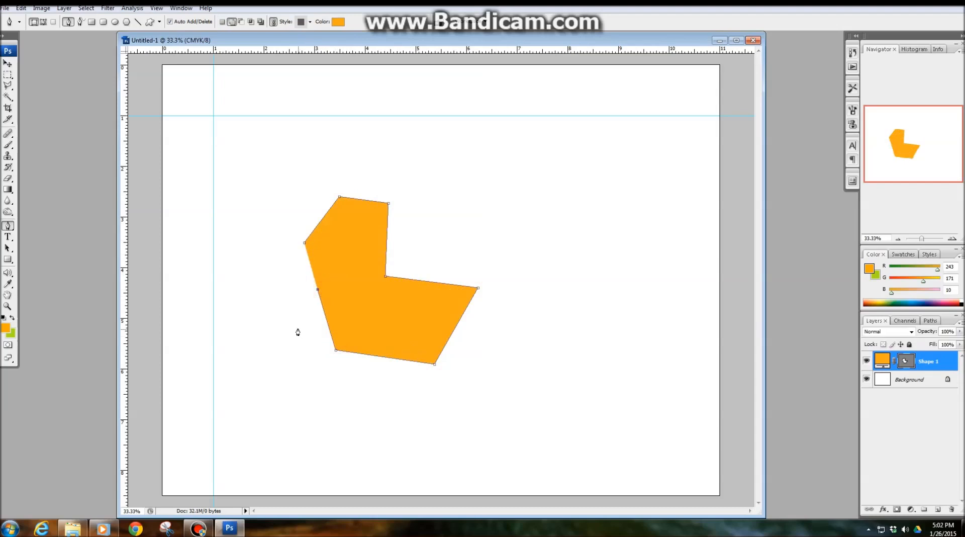
{"action": "left_click", "coordinate": [304, 244]}
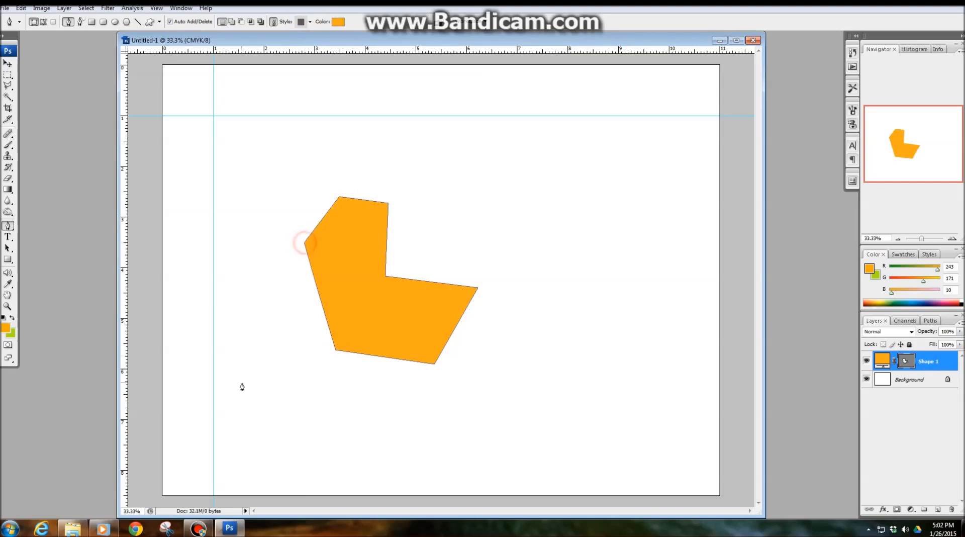
- Delete the straight-sided shape's layer
{"action": "right_click", "coordinate": [930, 360]}
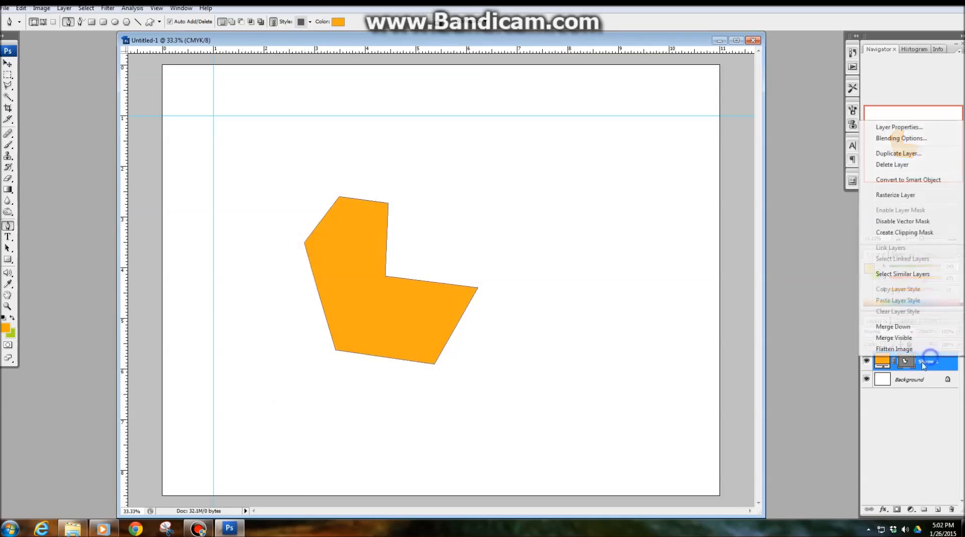
{"action": "left_click", "coordinate": [887, 165]}
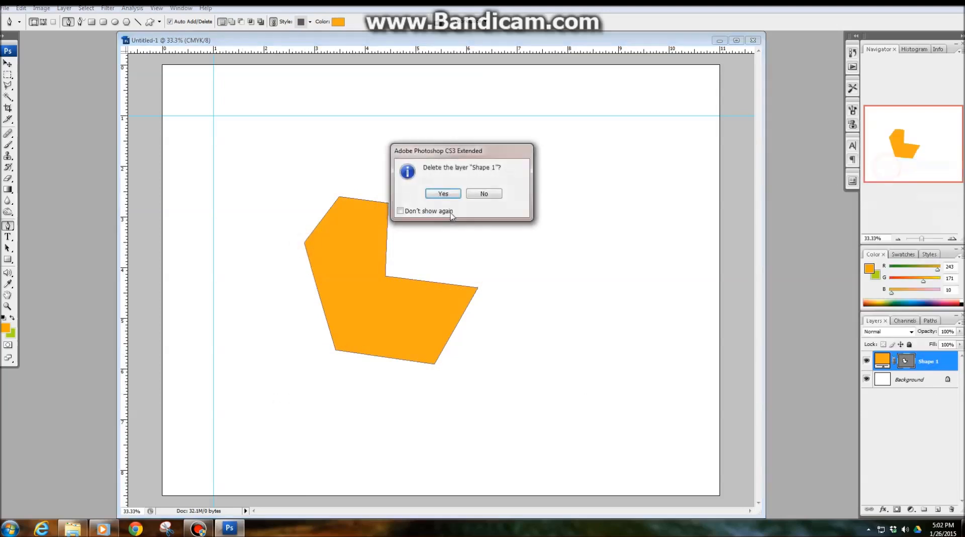
{"action": "left_click", "coordinate": [452, 194]}
- Draw a closed orange shape with the Pen tool, combining straight segments along the upper edge with curved segments around the rest
{"action": "left_click", "coordinate": [305, 202]}
{"action": "left_click", "coordinate": [378, 159]}
{"action": "left_click", "coordinate": [442, 220]}
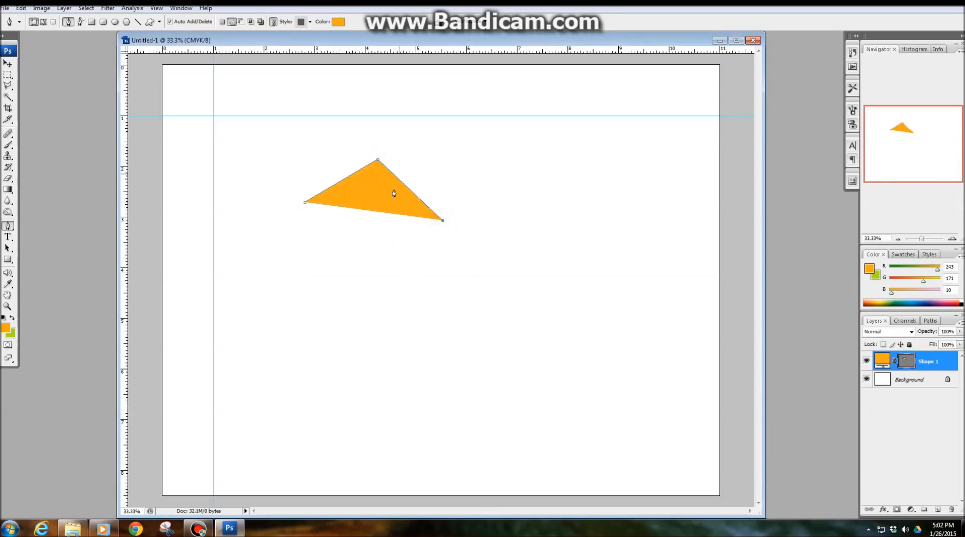
{"action": "left_click", "coordinate": [512, 190]}
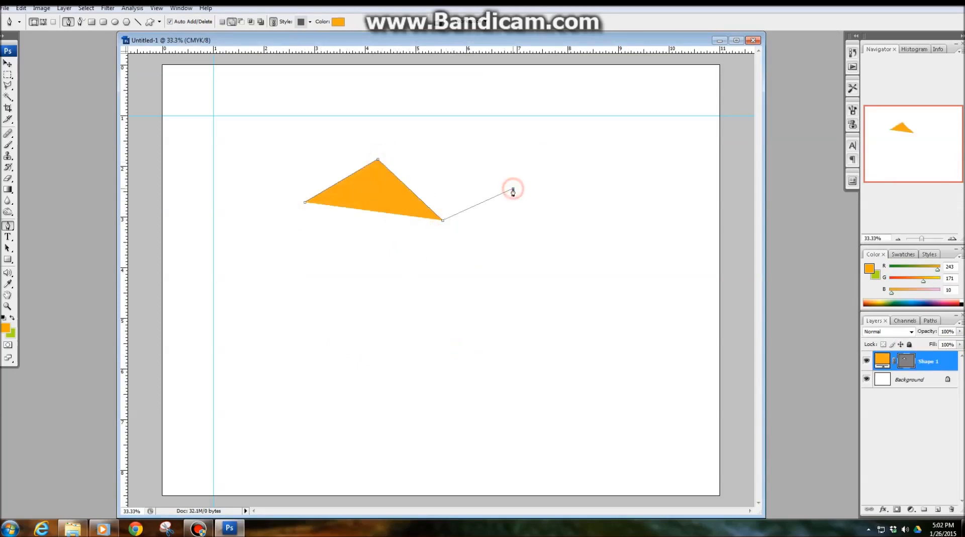
{"action": "left_click_drag", "start_coordinate": [512, 190], "coordinate": [556, 207]}
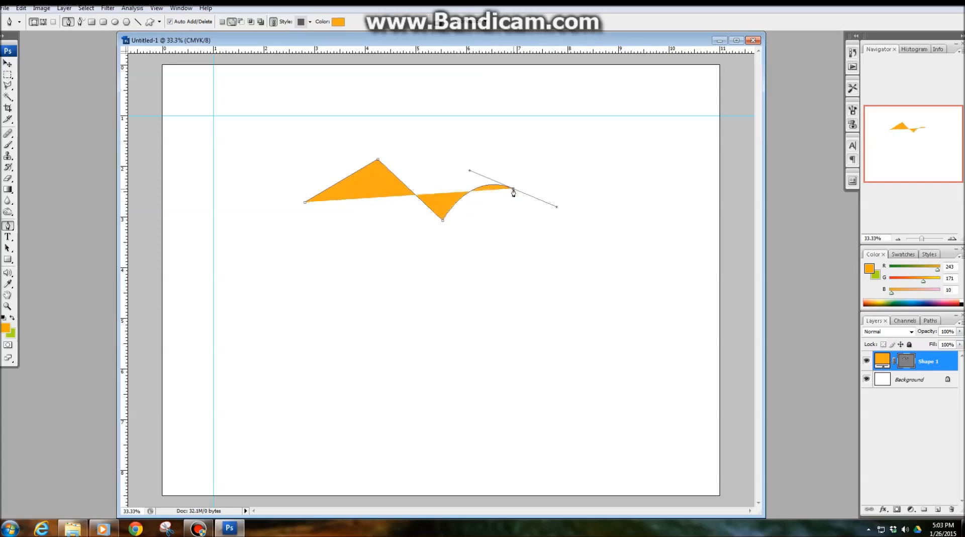
{"action": "left_click", "coordinate": [558, 329]}
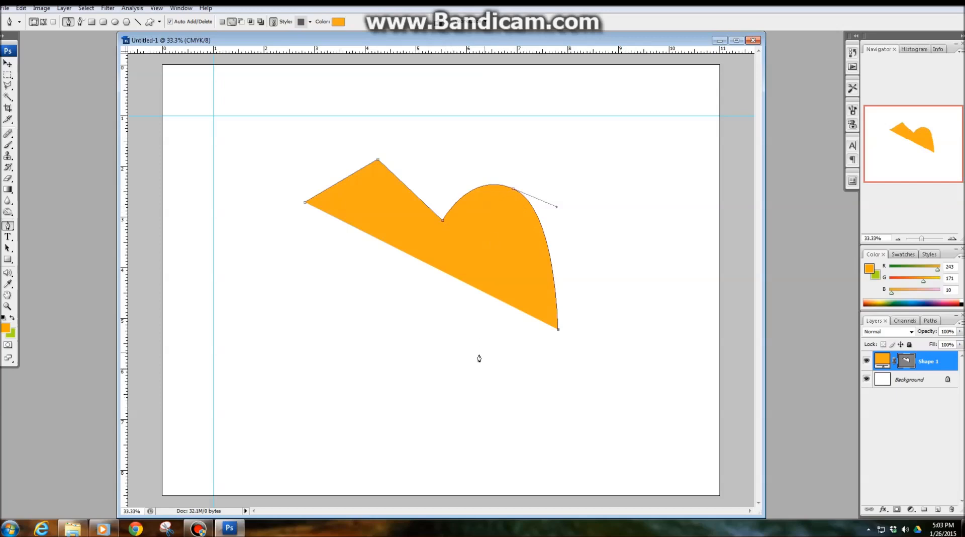
{"action": "left_click_drag", "start_coordinate": [418, 317], "coordinate": [371, 271]}
{"action": "left_click_drag", "start_coordinate": [300, 286], "coordinate": [325, 355]}
{"action": "left_click_drag", "start_coordinate": [270, 231], "coordinate": [273, 206]}
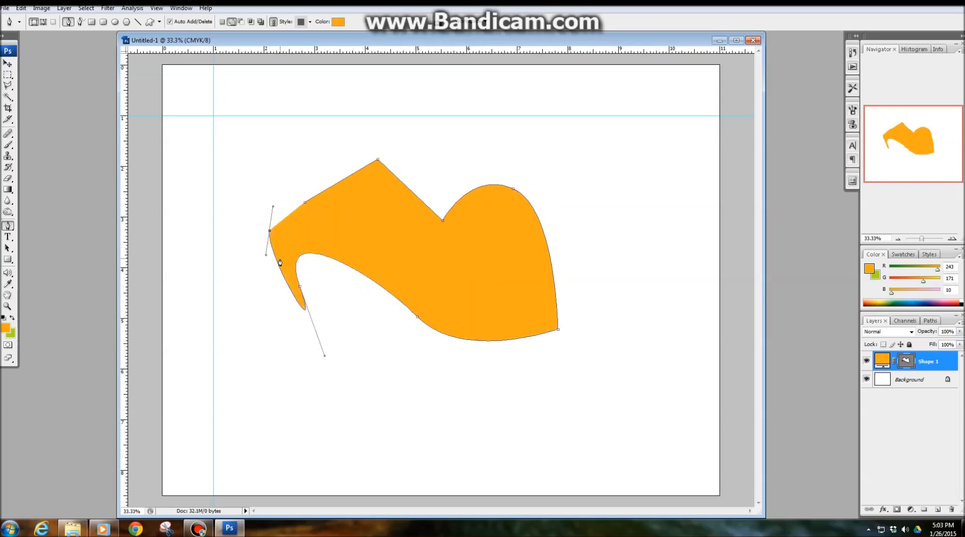
{"action": "left_click", "coordinate": [306, 204]}
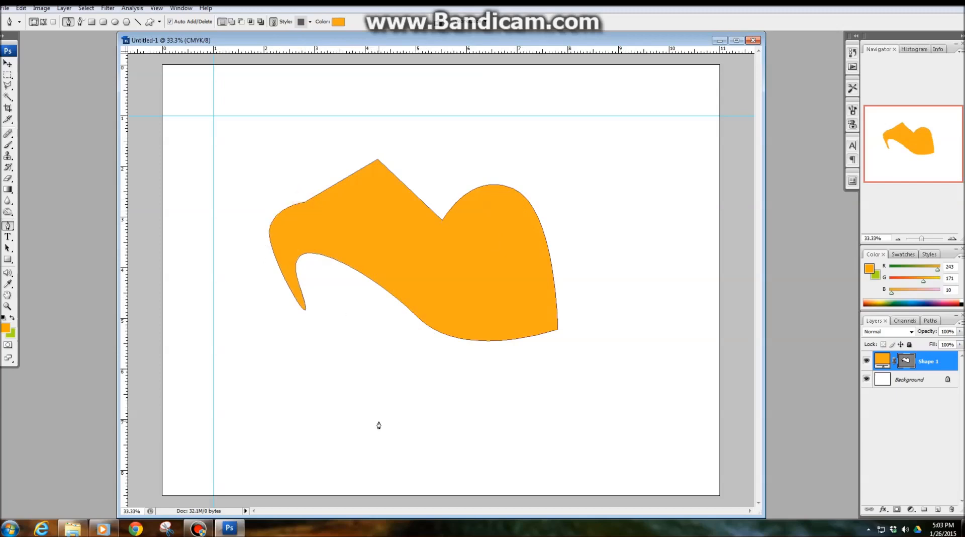
- Delete the layer of the shape with mixed straight and curved segments
{"action": "right_click", "coordinate": [924, 365]}
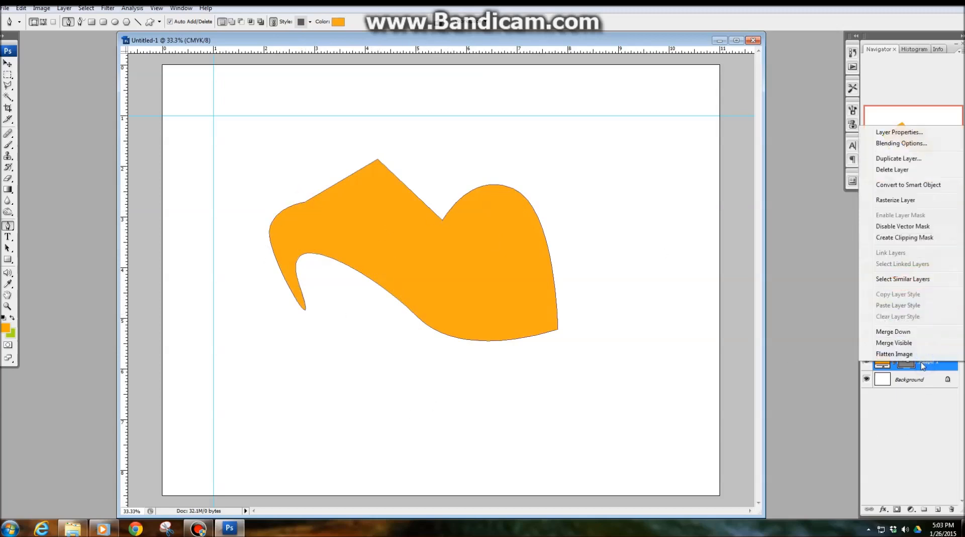
{"action": "left_click", "coordinate": [893, 171]}
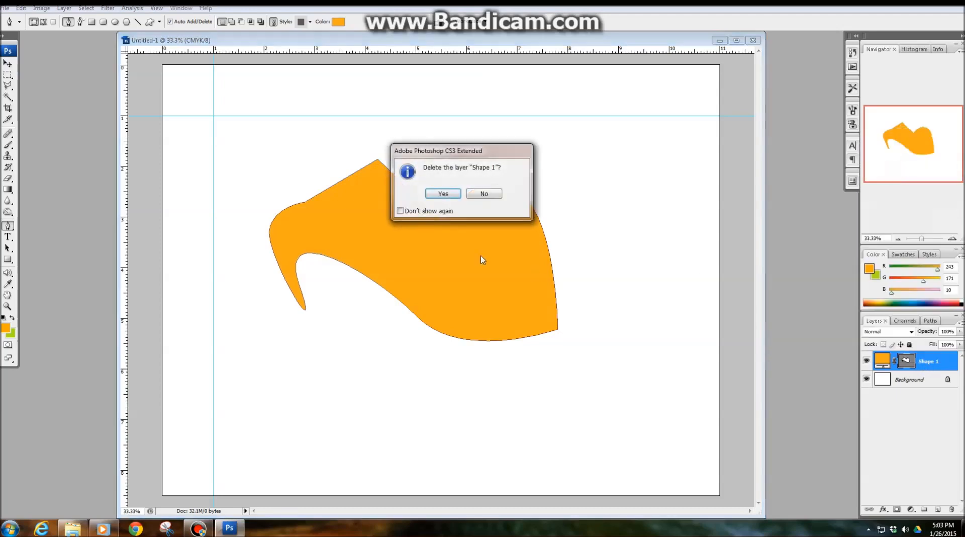
{"action": "left_click", "coordinate": [442, 194]}
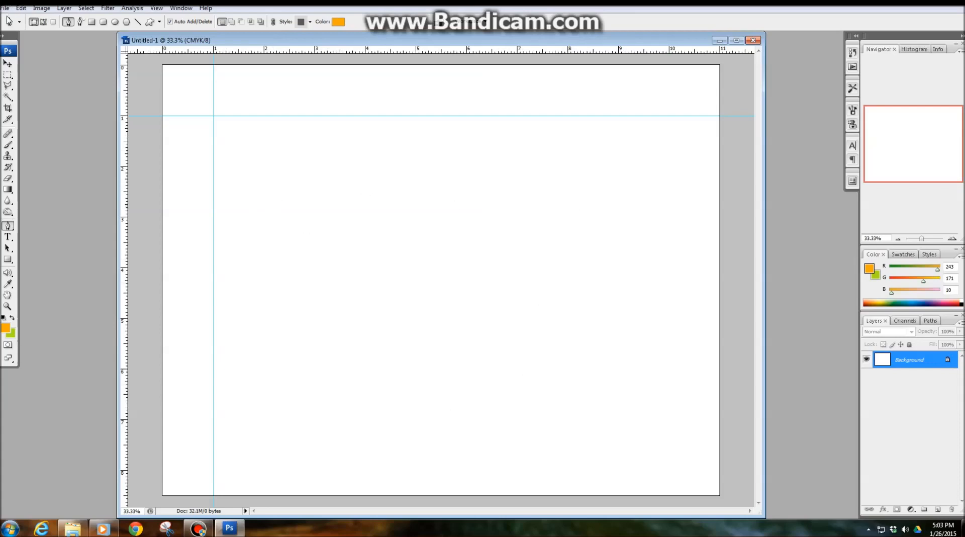
- Place the Kitchen 1 rendering from the client's Kitchen folder under Revit Files on the Data (E:) drive and commit the placement
{"action": "left_click", "coordinate": [6, 8]}
{"action": "left_click", "coordinate": [30, 180]}
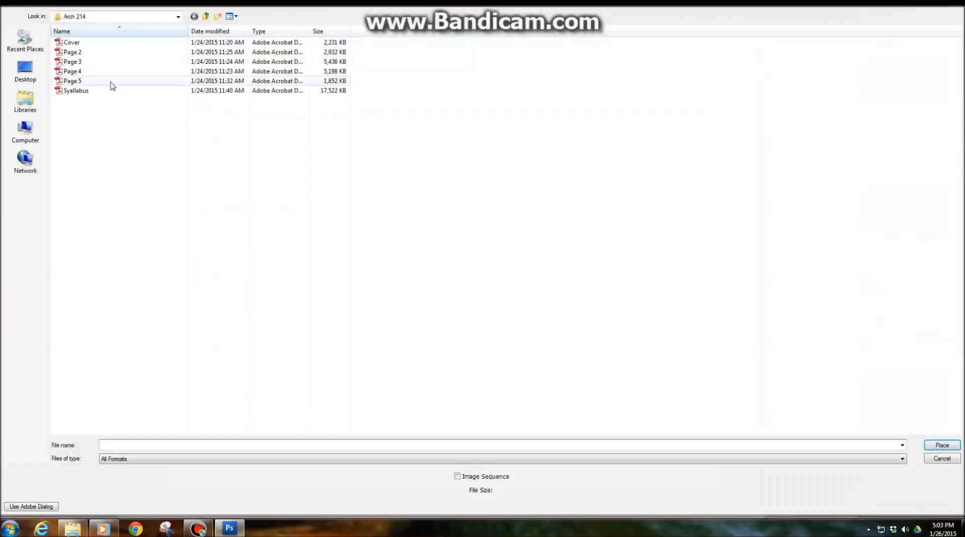
{"action": "left_click", "coordinate": [28, 131]}
{"action": "double_click", "coordinate": [200, 60]}
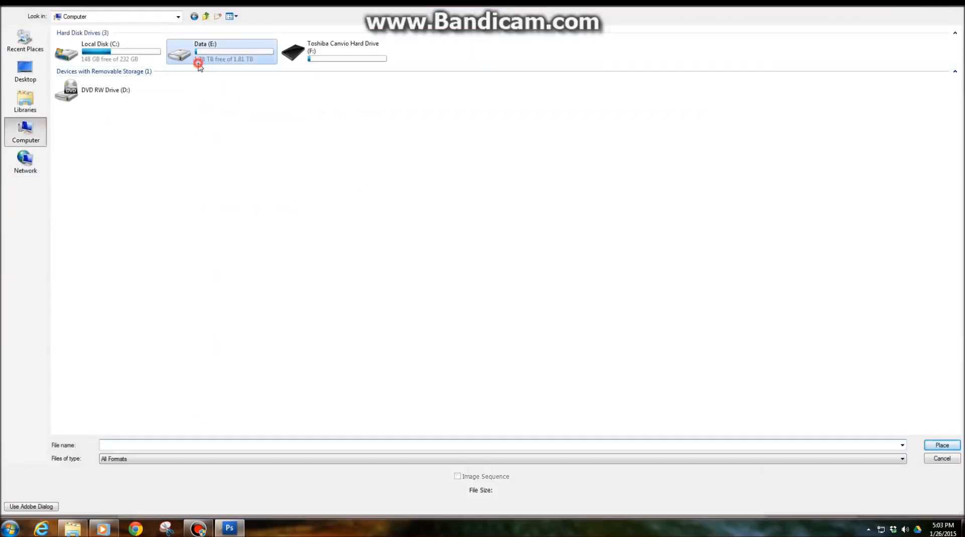
{"action": "double_click", "coordinate": [117, 64]}
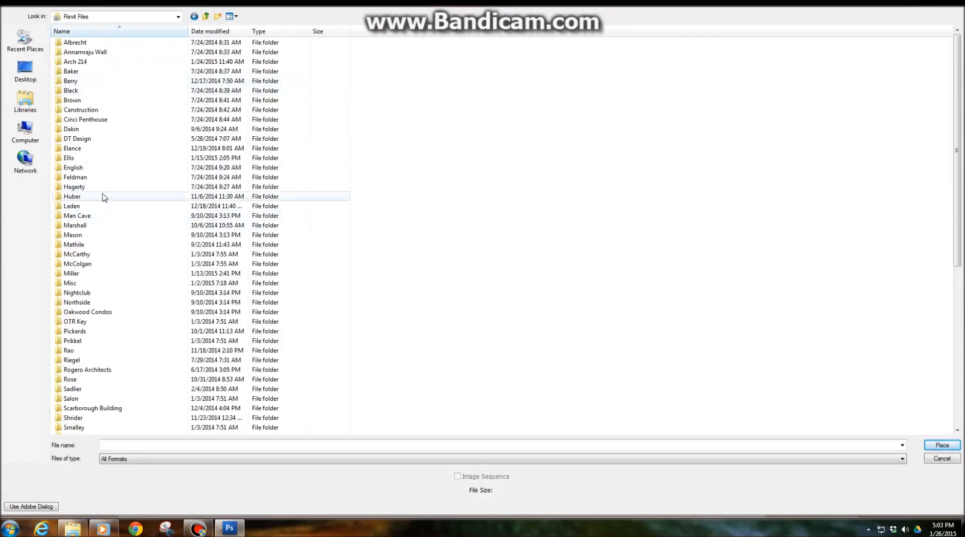
{"action": "left_click", "coordinate": [90, 206]}
{"action": "double_click", "coordinate": [91, 206]}
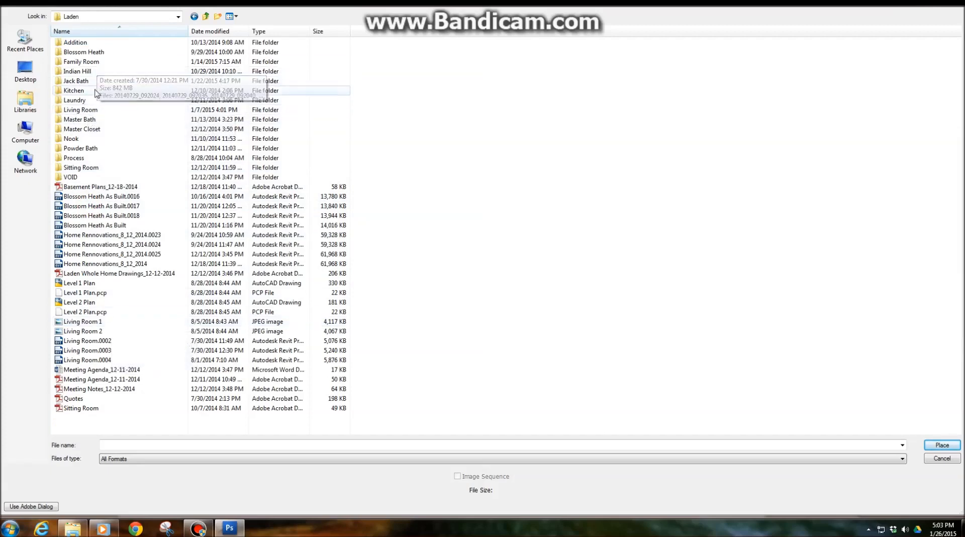
{"action": "double_click", "coordinate": [115, 90]}
{"action": "left_click", "coordinate": [195, 145]}
{"action": "double_click", "coordinate": [195, 145]}
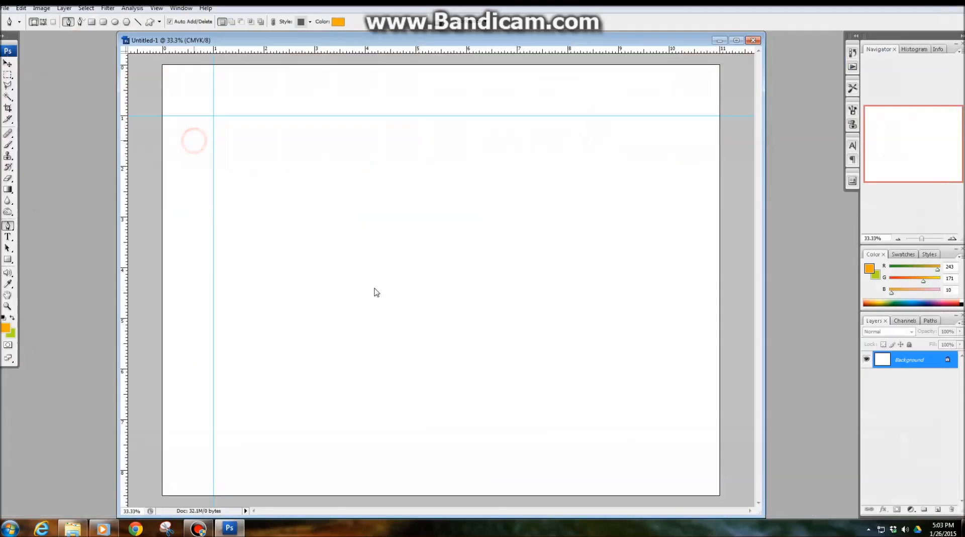
{"action": "key", "text": "Return"}
{"action": "key", "text": "p"}
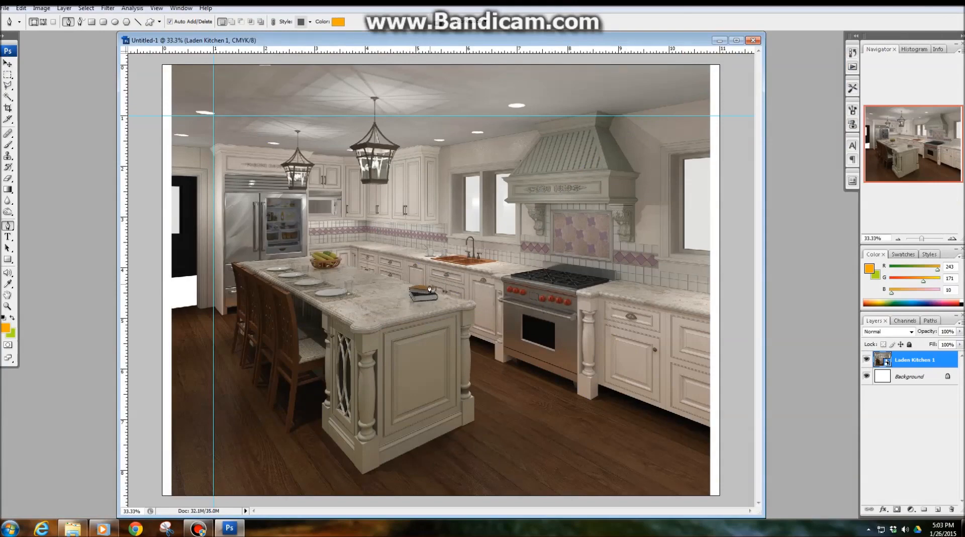
- Try a freehand selection of the brown book on the island with the Lasso tool and deselect it
{"action": "scroll", "coordinate": [430, 288], "scroll_direction": "up", "scroll_amount": 10}
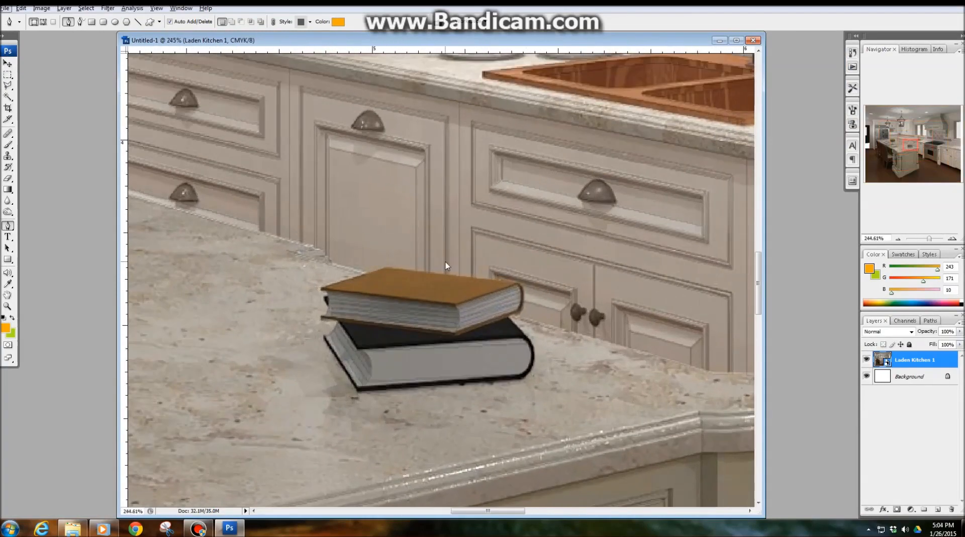
{"action": "left_click", "coordinate": [7, 87]}
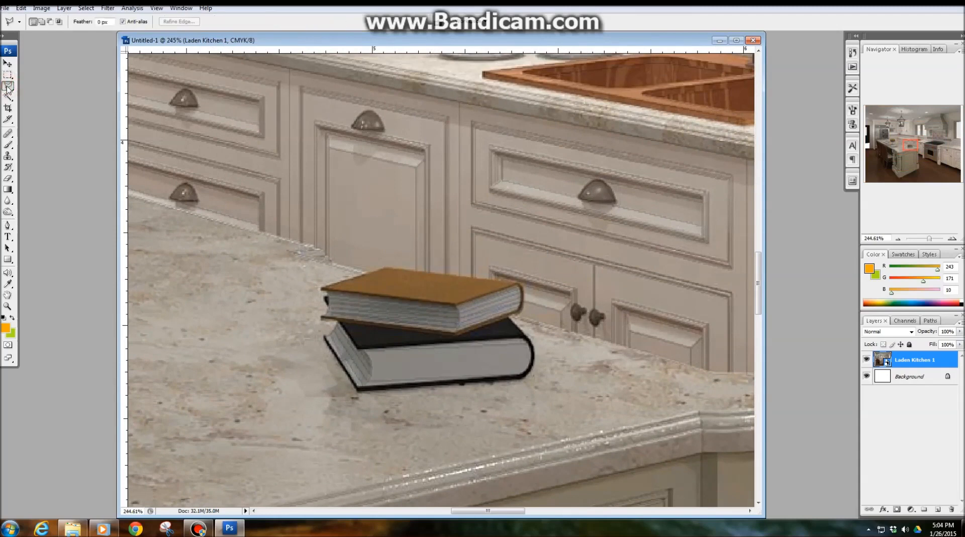
{"action": "left_click", "coordinate": [7, 88]}
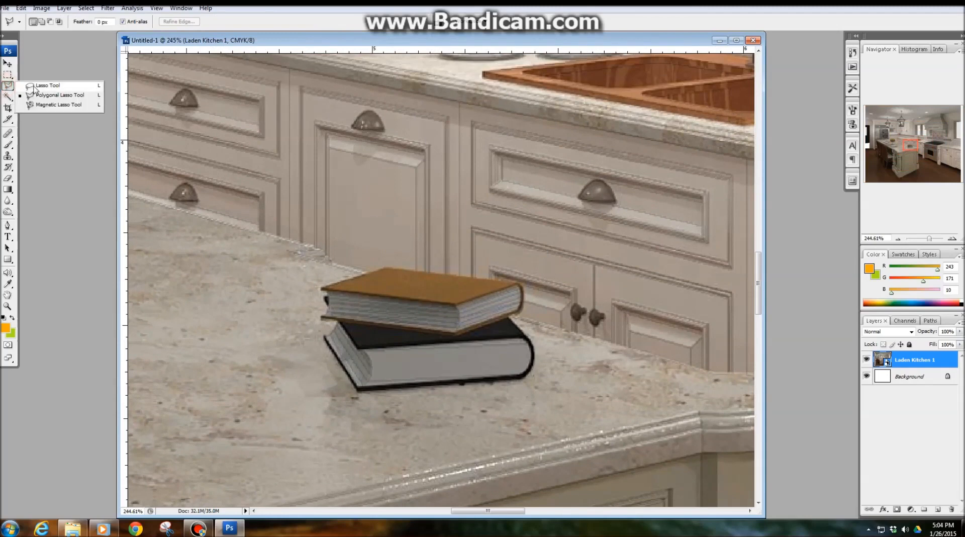
{"action": "left_click", "coordinate": [48, 85]}
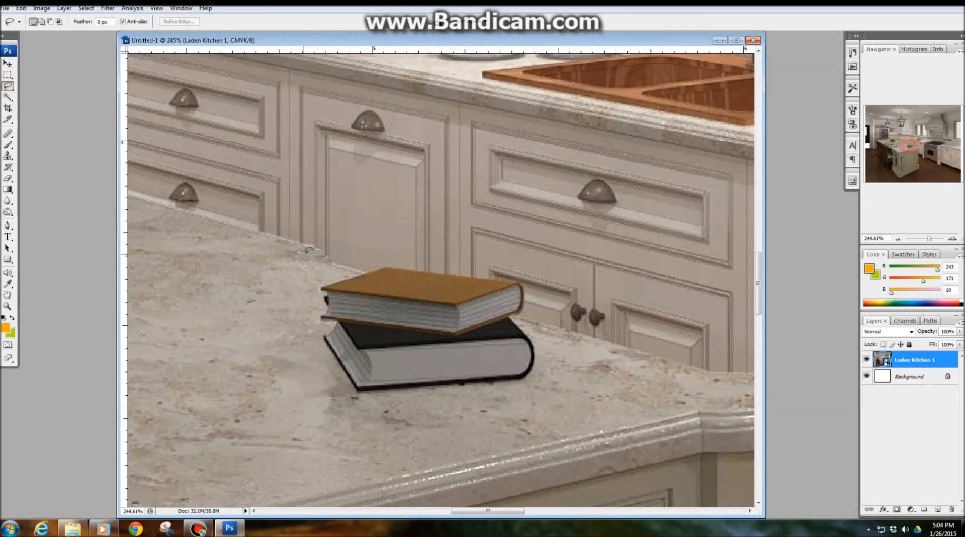
{"action": "mouse_move", "coordinate": [327, 282]}
{"action": "left_mouse_down"}
{"action": "mouse_move", "coordinate": [385, 265]}
{"action": "mouse_move", "coordinate": [442, 271]}
{"action": "mouse_move", "coordinate": [495, 309]}
{"action": "mouse_move", "coordinate": [423, 311]}
{"action": "left_mouse_up"}
{"action": "left_click", "coordinate": [413, 282]}
- Select the upper brown book corner by corner with the Polygonal Lasso tool and deselect it
{"action": "left_click", "coordinate": [8, 86]}
{"action": "left_click", "coordinate": [43, 98]}
{"action": "left_click", "coordinate": [322, 287]}
{"action": "left_click", "coordinate": [386, 267]}
{"action": "left_click", "coordinate": [520, 281]}
{"action": "left_click", "coordinate": [522, 310]}
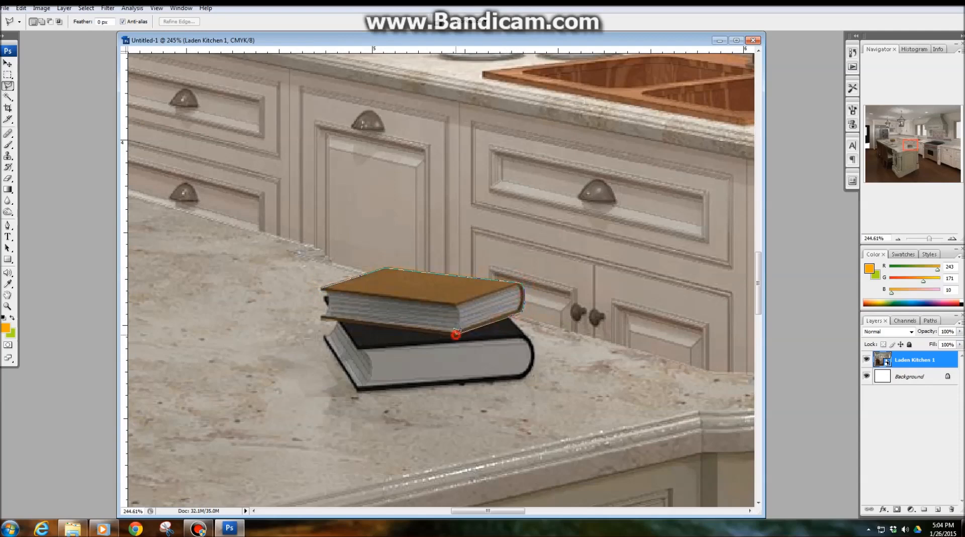
{"action": "double_click", "coordinate": [388, 322]}
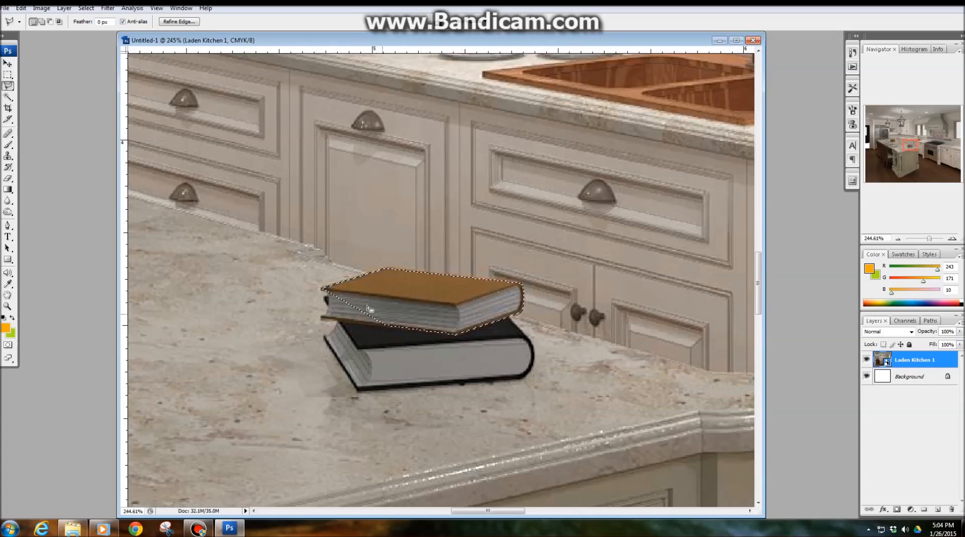
{"action": "key", "text": "ctrl+d"}
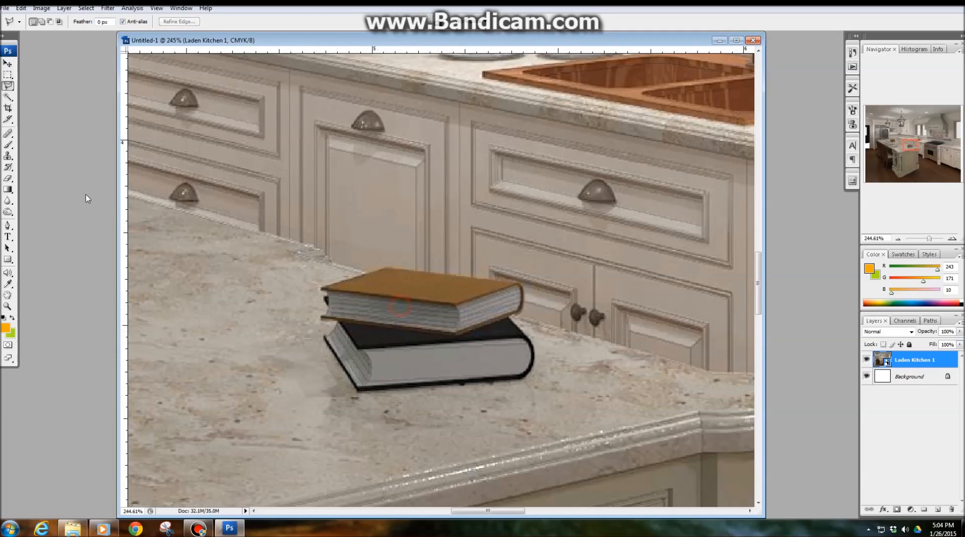
- Trace a closed path around the upper brown book with the Pen tool in Paths mode
{"action": "left_click", "coordinate": [8, 226]}
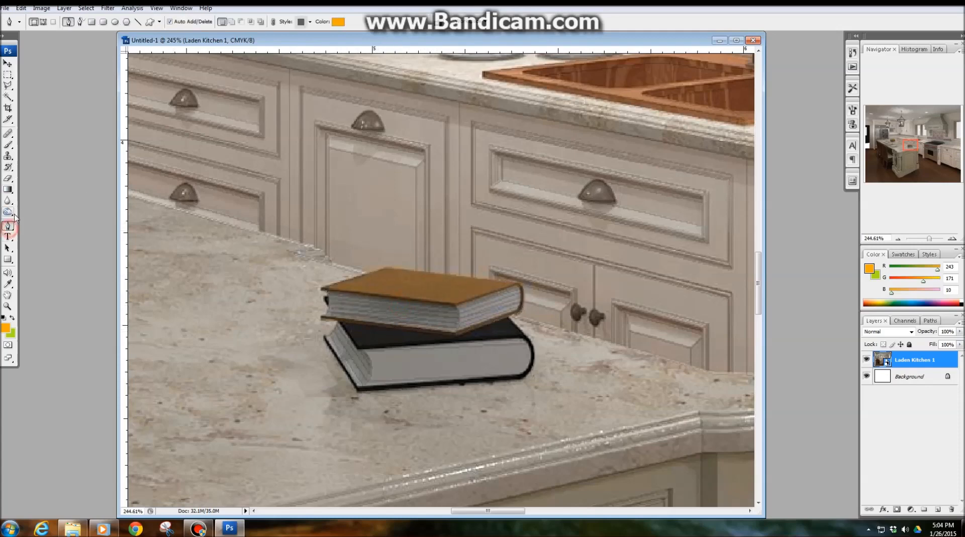
{"action": "left_click", "coordinate": [44, 22]}
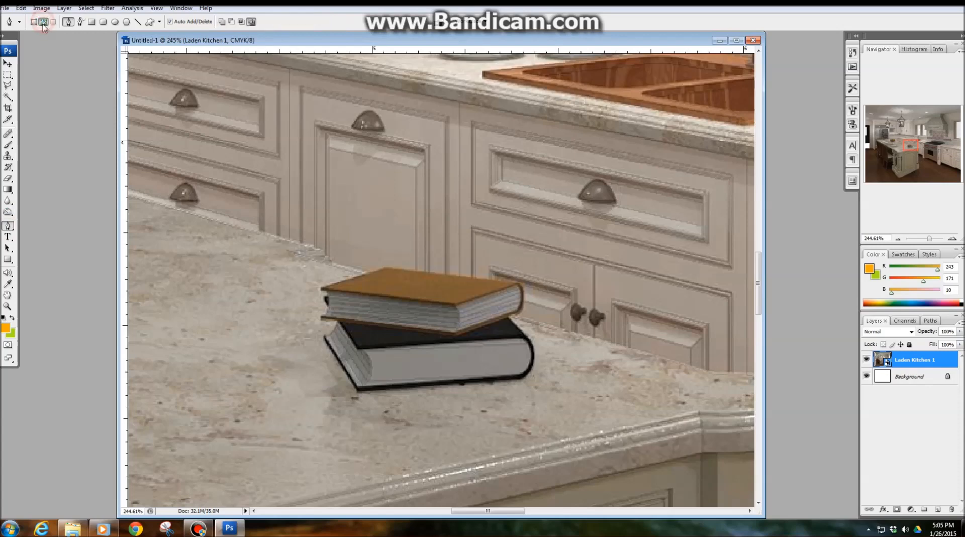
{"action": "left_click", "coordinate": [321, 289]}
{"action": "left_click", "coordinate": [385, 268]}
{"action": "left_click", "coordinate": [516, 283]}
{"action": "left_click", "coordinate": [521, 311]}
{"action": "left_click", "coordinate": [459, 334]}
{"action": "left_click_drag", "start_coordinate": [322, 318], "coordinate": [328, 302]}
{"action": "left_click", "coordinate": [329, 296]}
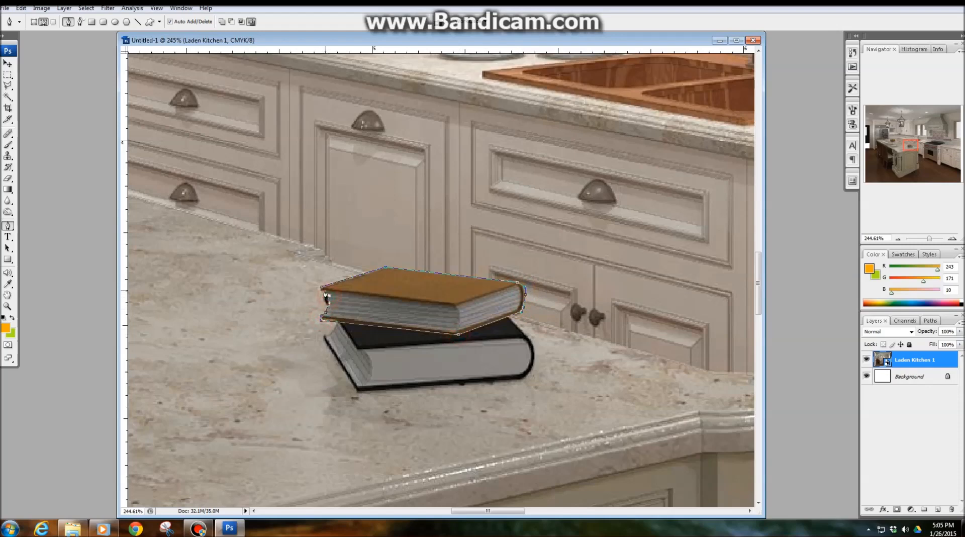
{"action": "left_click", "coordinate": [322, 290]}
- Convert the book's path into a new anti-aliased selection and deselect it with the Rectangular Marquee tool
{"action": "right_click", "coordinate": [393, 292]}
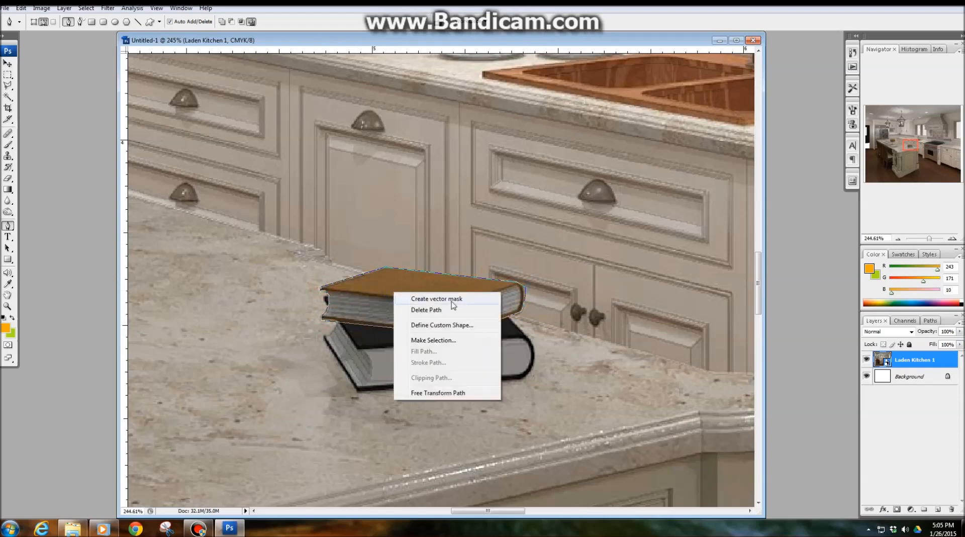
{"action": "left_click", "coordinate": [432, 341]}
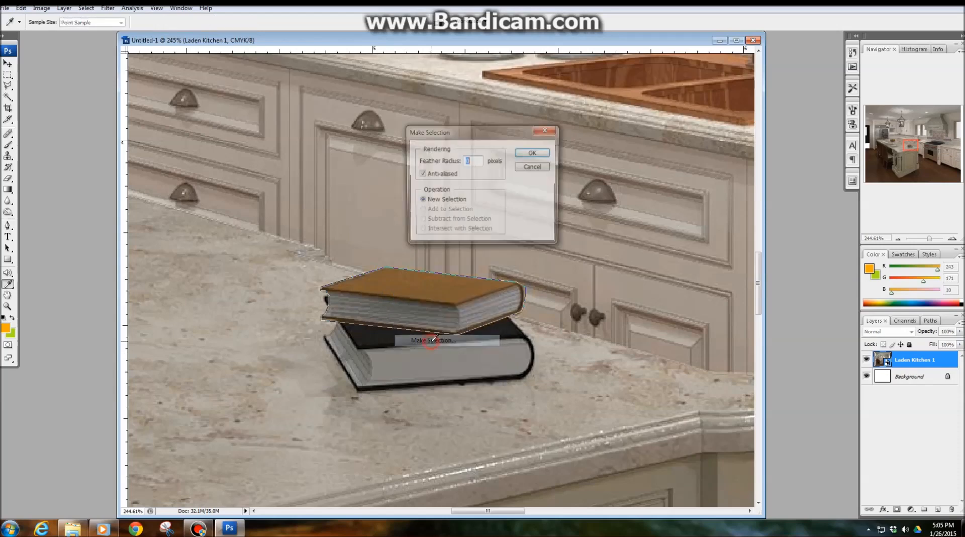
{"action": "left_click", "coordinate": [537, 150]}
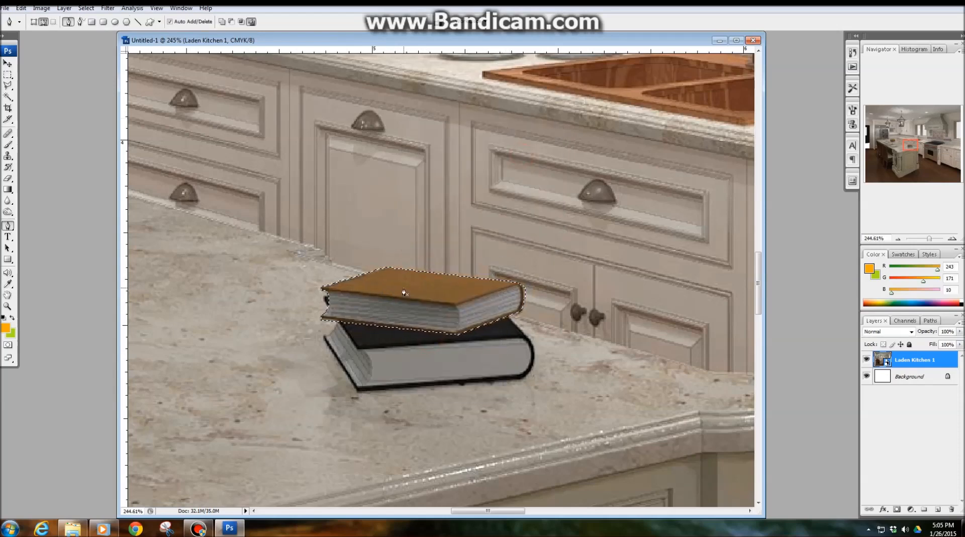
{"action": "key", "text": "m"}
{"action": "left_click", "coordinate": [259, 219]}
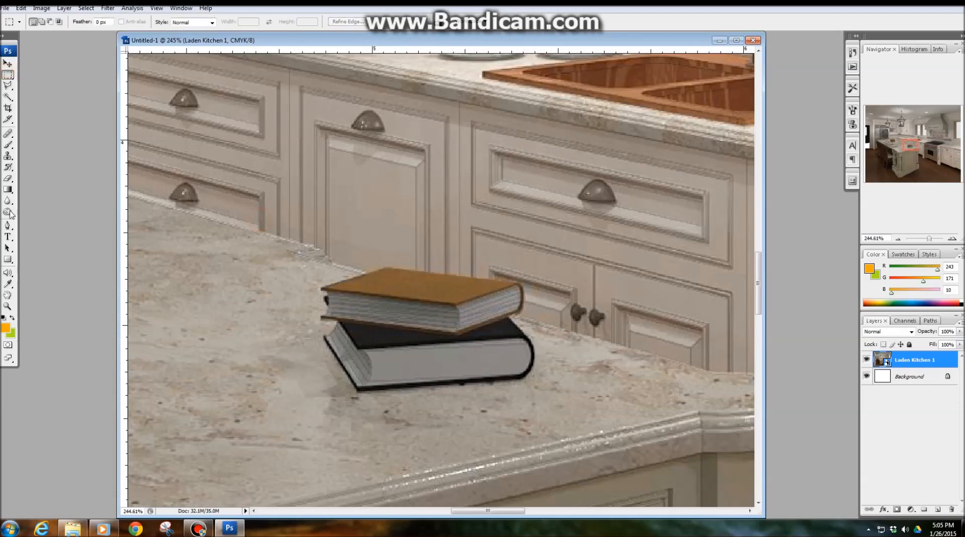
- Trace a Pen path around the upper brown book on the island, undoing the misplaced points, and delete the path
{"action": "left_click", "coordinate": [8, 225]}
{"action": "left_click", "coordinate": [325, 285]}
{"action": "left_click", "coordinate": [385, 268]}
{"action": "left_click", "coordinate": [459, 278]}
{"action": "left_click", "coordinate": [498, 307]}
{"action": "left_click", "coordinate": [538, 352]}
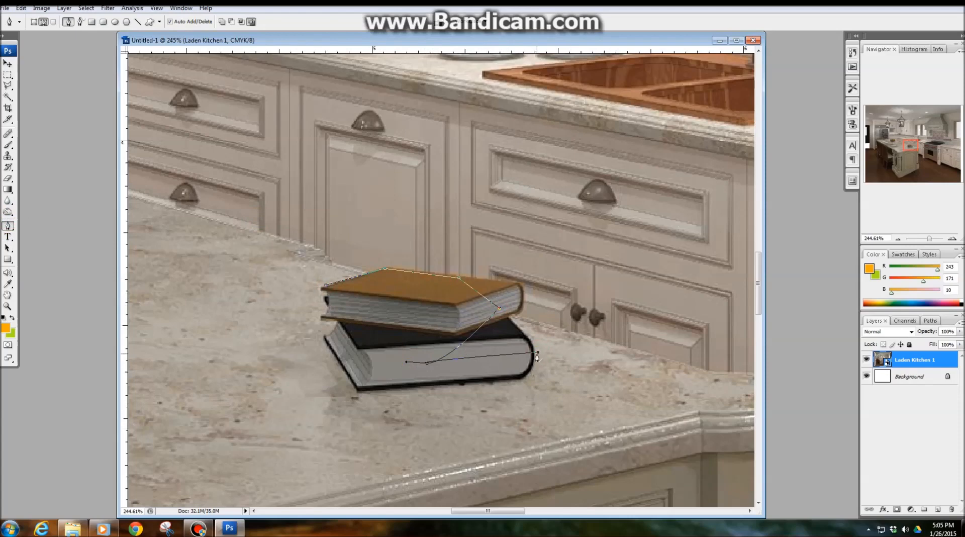
{"action": "key", "text": "ctrl+alt+z"}
{"action": "key", "text": "ctrl+alt+z"}
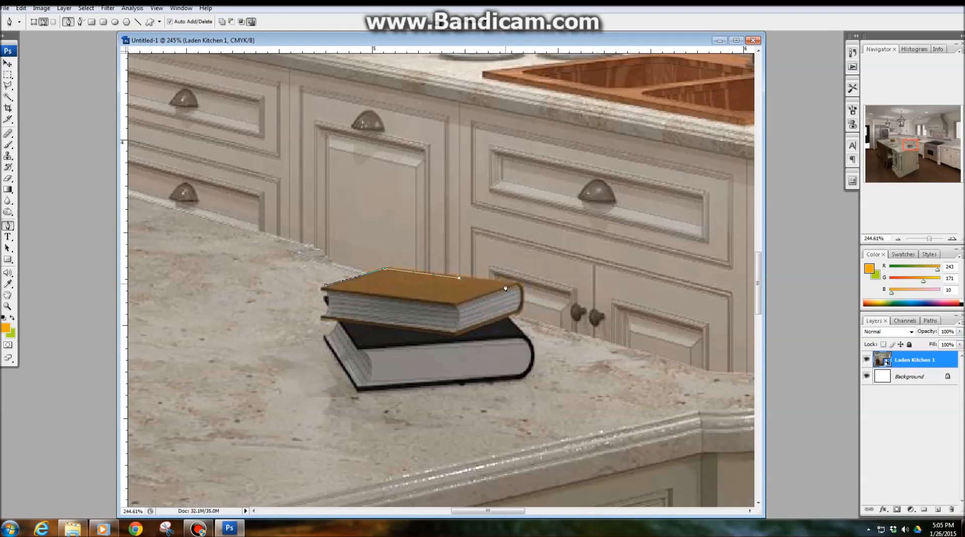
{"action": "left_click", "coordinate": [524, 297]}
{"action": "left_click", "coordinate": [522, 312]}
{"action": "left_click", "coordinate": [457, 334]}
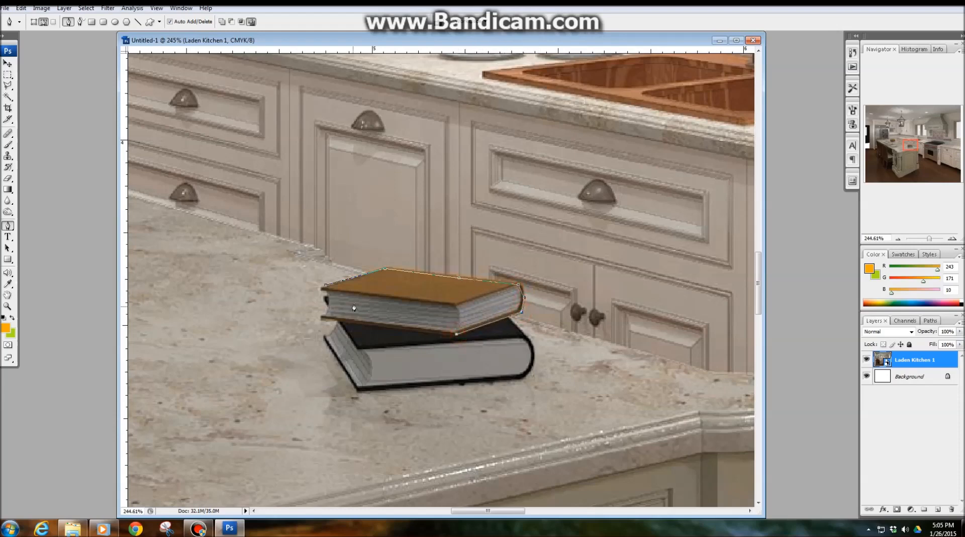
{"action": "right_click", "coordinate": [398, 282]}
{"action": "left_click", "coordinate": [443, 306]}
- Return to the full-page view and delete the Laden Kitchen 1 layer
{"action": "scroll", "coordinate": [538, 292], "scroll_direction": "down", "scroll_amount": 4}
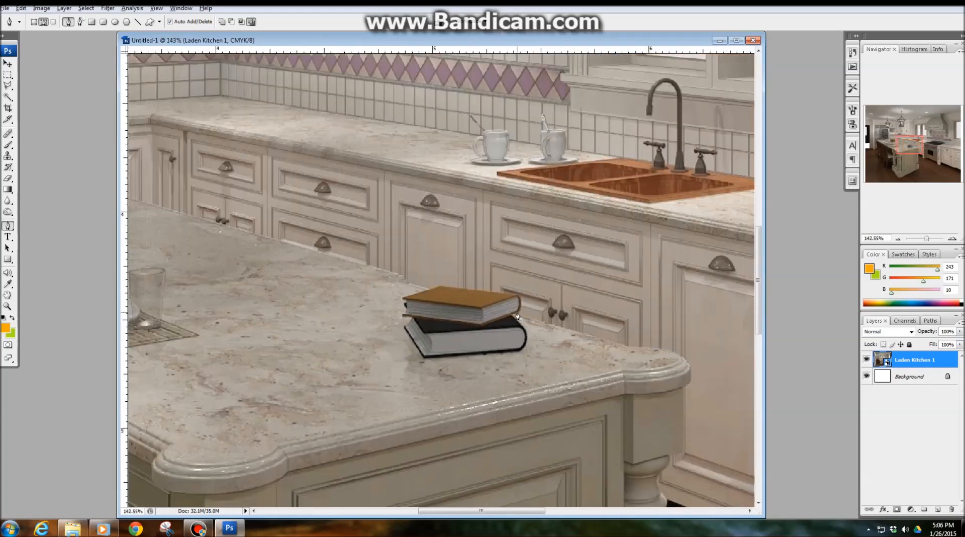
{"action": "scroll", "coordinate": [486, 292], "scroll_direction": "down", "scroll_amount": 1}
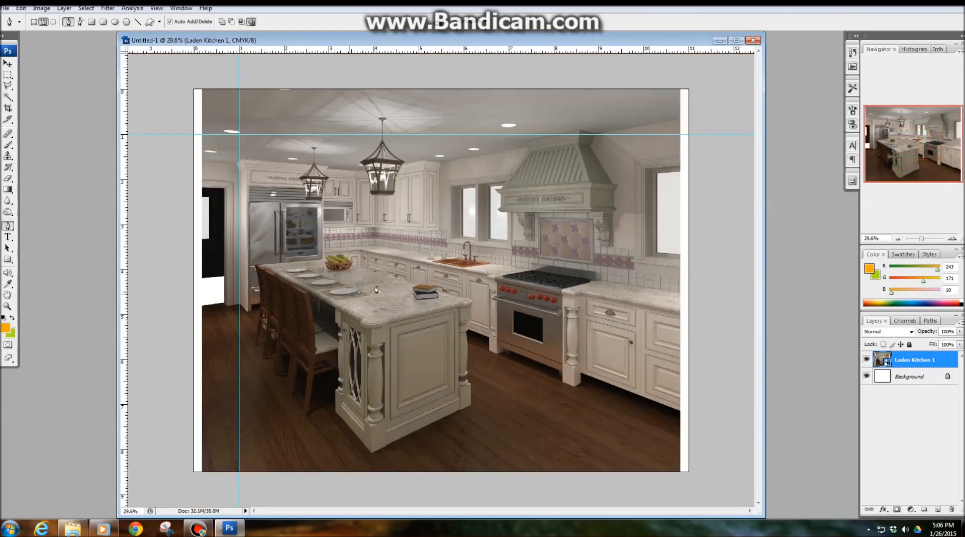
{"action": "left_click", "coordinate": [8, 64]}
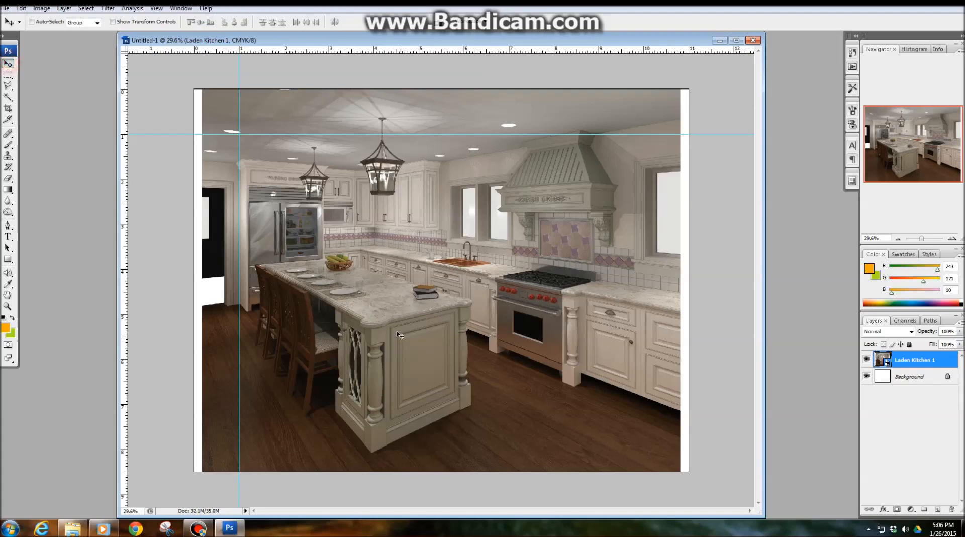
{"action": "key", "text": "Delete"}
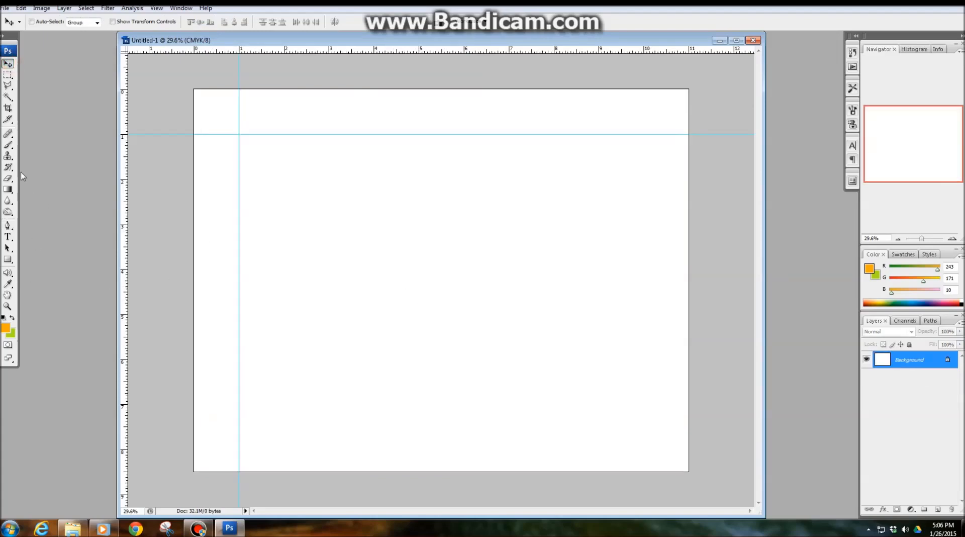
- Add the Impact text "TEST ARCH 214" in the upper part of the page with the Type tool
{"action": "left_click", "coordinate": [8, 238]}
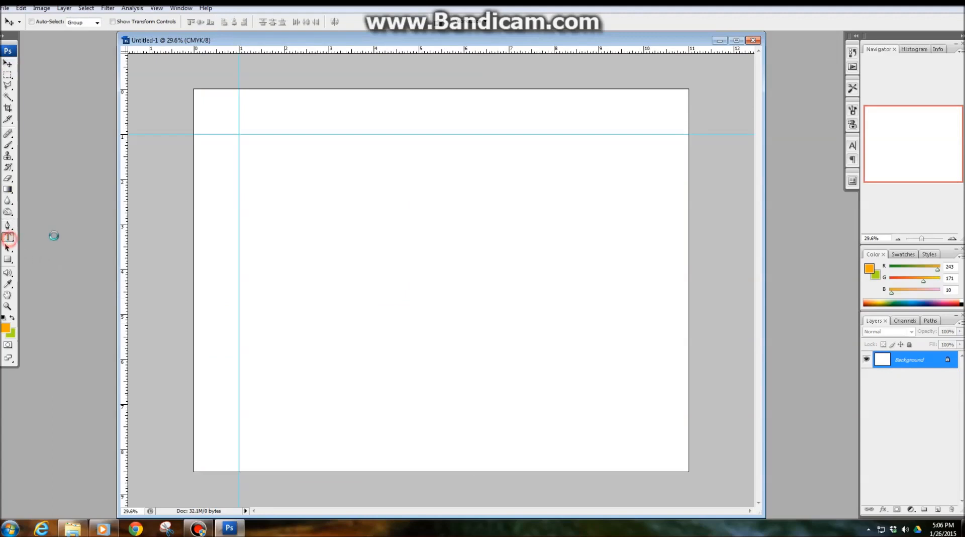
{"action": "left_click", "coordinate": [306, 187]}
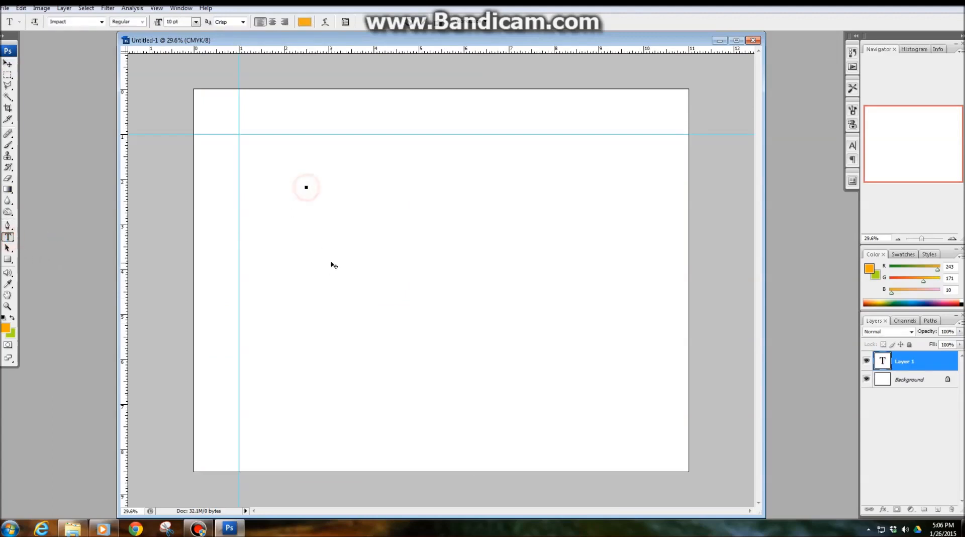
{"action": "left_click", "coordinate": [101, 21]}
{"action": "left_click", "coordinate": [100, 22]}
{"action": "type", "text": "TEST ARCH"}
{"action": "left_click", "coordinate": [10, 67]}
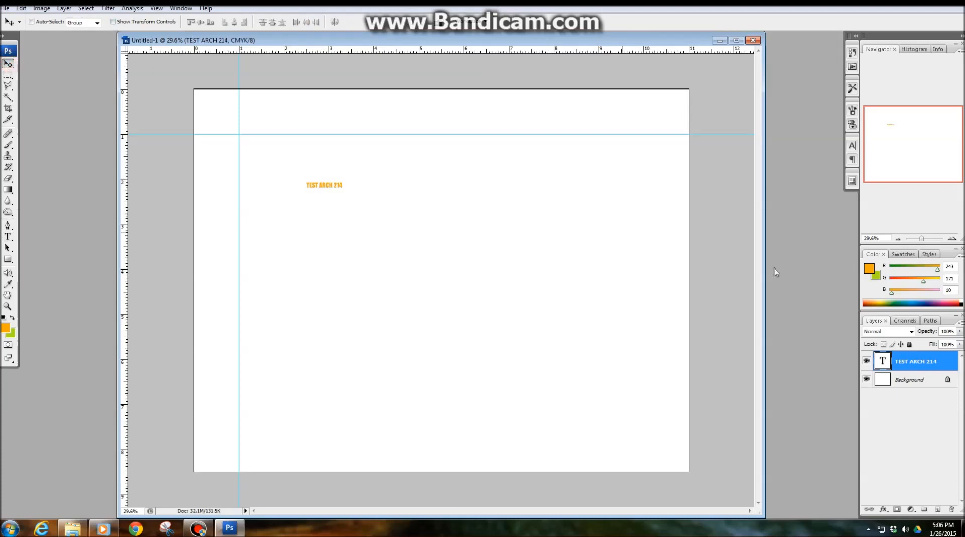
- Set the TEST ARCH 214 text size to 60 pt and move the text to the middle of the page
{"action": "double_click", "coordinate": [893, 363]}
{"action": "left_click", "coordinate": [195, 21]}
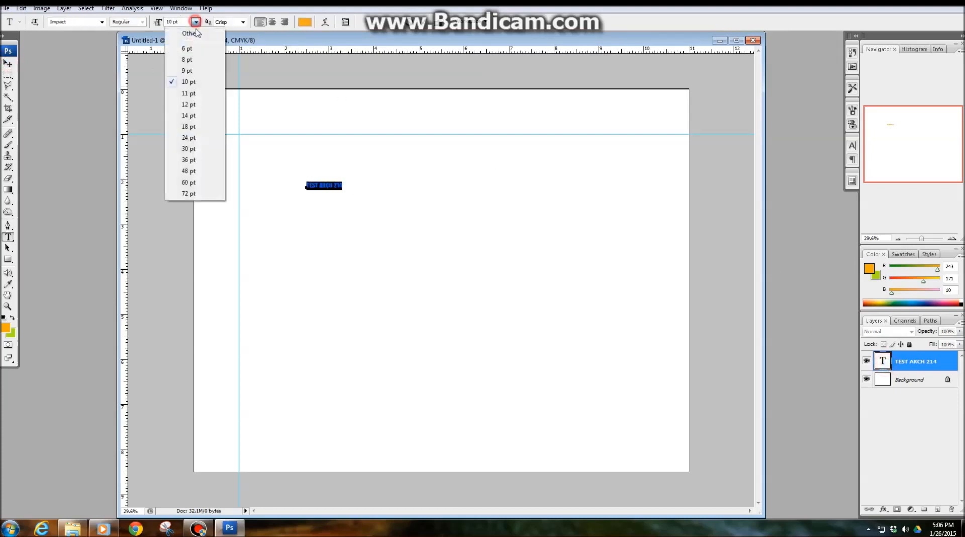
{"action": "left_click", "coordinate": [190, 182]}
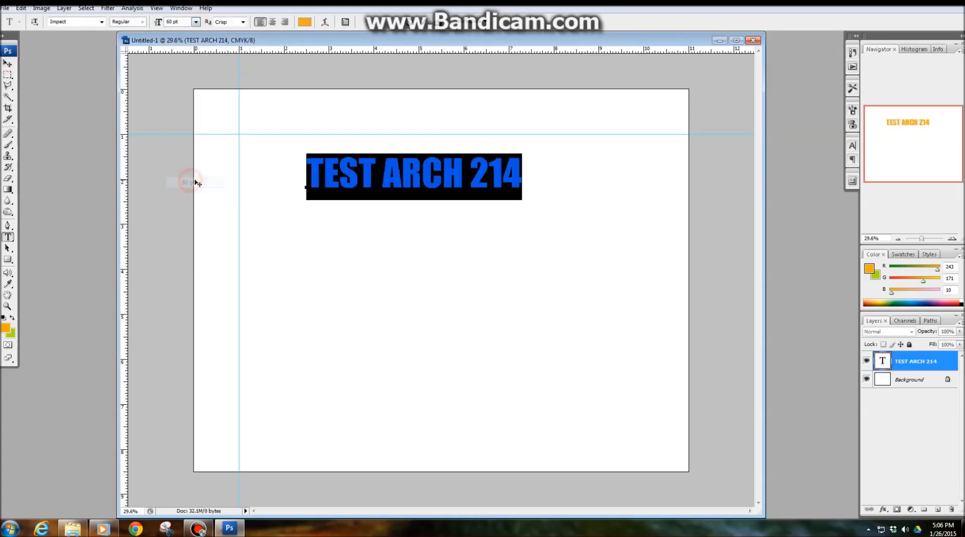
{"action": "left_click", "coordinate": [8, 64]}
{"action": "left_click_drag", "start_coordinate": [411, 170], "coordinate": [418, 253]}
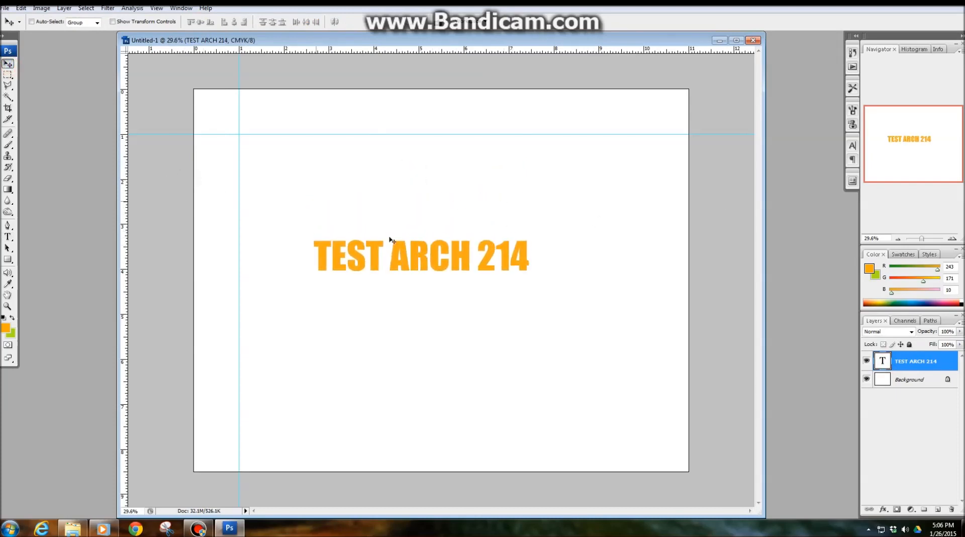
{"action": "mouse_move", "coordinate": [419, 289]}
{"action": "left_mouse_down"}
{"action": "mouse_move", "coordinate": [439, 254]}
{"action": "mouse_move", "coordinate": [433, 291]}
{"action": "left_mouse_up"}
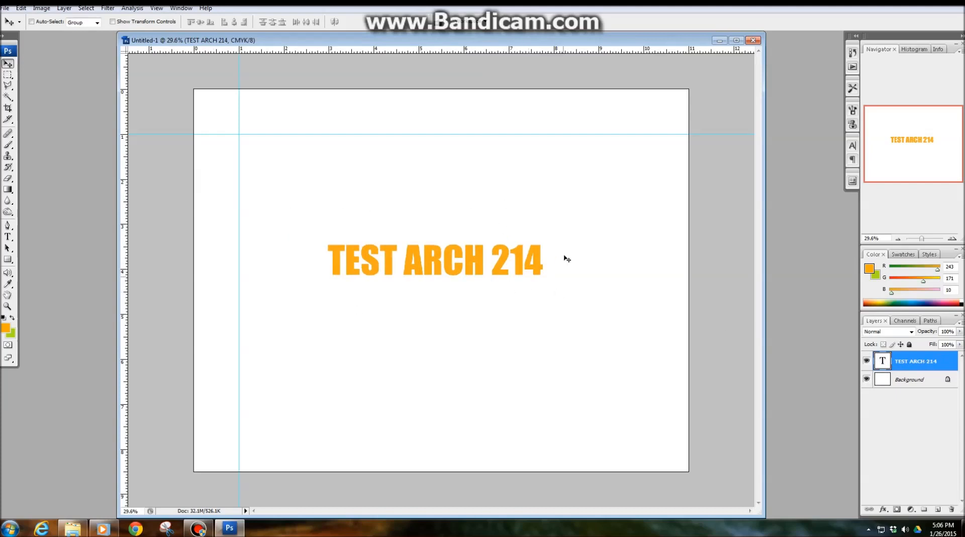
- Select the whole TEST ARCH 214 text line and change its color to green (#60bb46)
{"action": "double_click", "coordinate": [883, 362]}
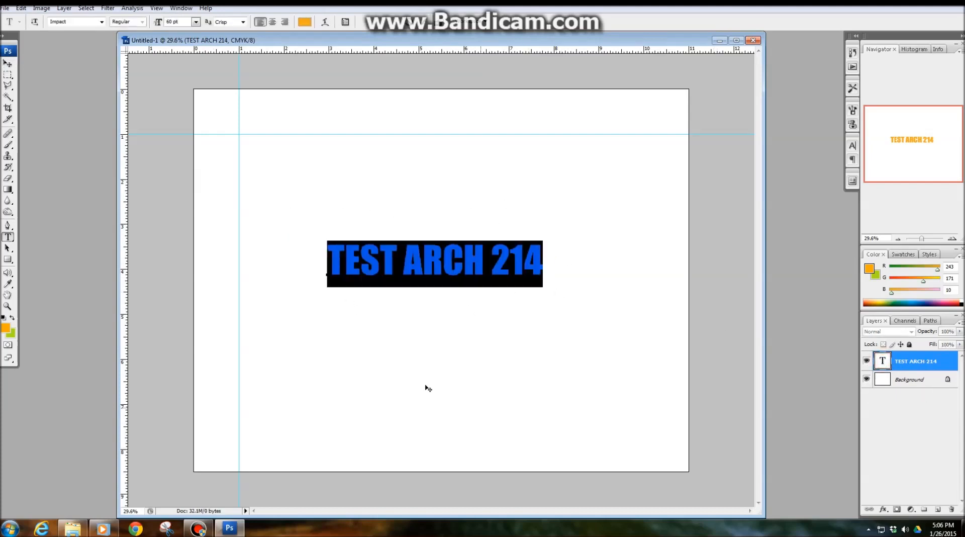
{"action": "left_click_drag", "start_coordinate": [347, 252], "coordinate": [397, 261]}
{"action": "left_click", "coordinate": [530, 265]}
{"action": "left_click", "coordinate": [547, 265]}
{"action": "left_click", "coordinate": [541, 262]}
{"action": "left_click_drag", "start_coordinate": [547, 266], "coordinate": [324, 261]}
{"action": "left_click", "coordinate": [303, 26]}
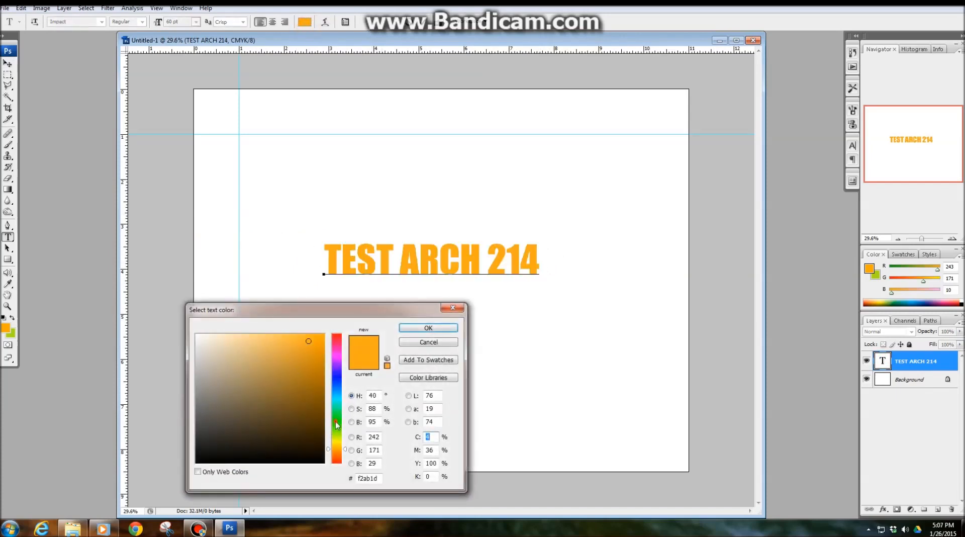
{"action": "left_click", "coordinate": [335, 422]}
{"action": "left_click", "coordinate": [431, 328]}
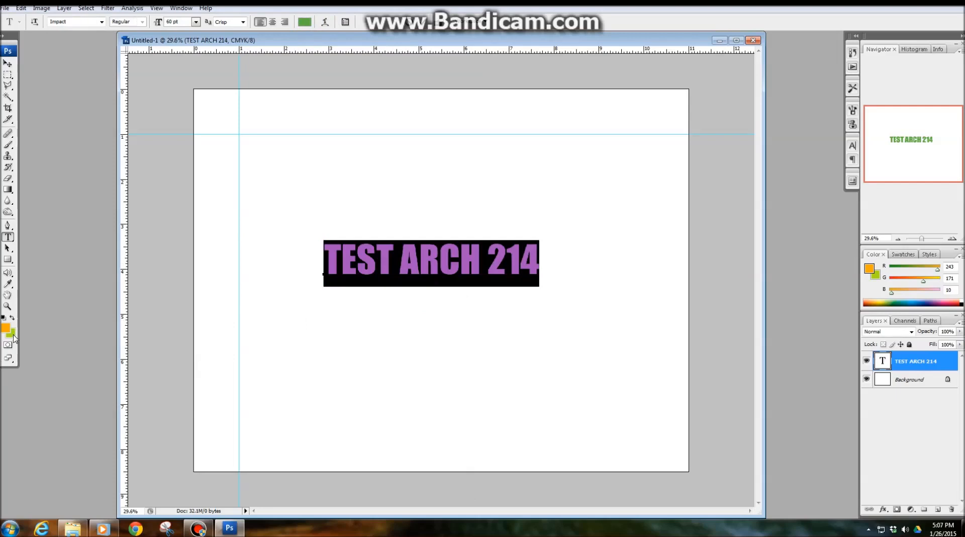
- Recolor the text by sampling the yellow-green background color (#aaeb1d) and move the text slightly up the page
{"action": "left_click", "coordinate": [304, 22]}
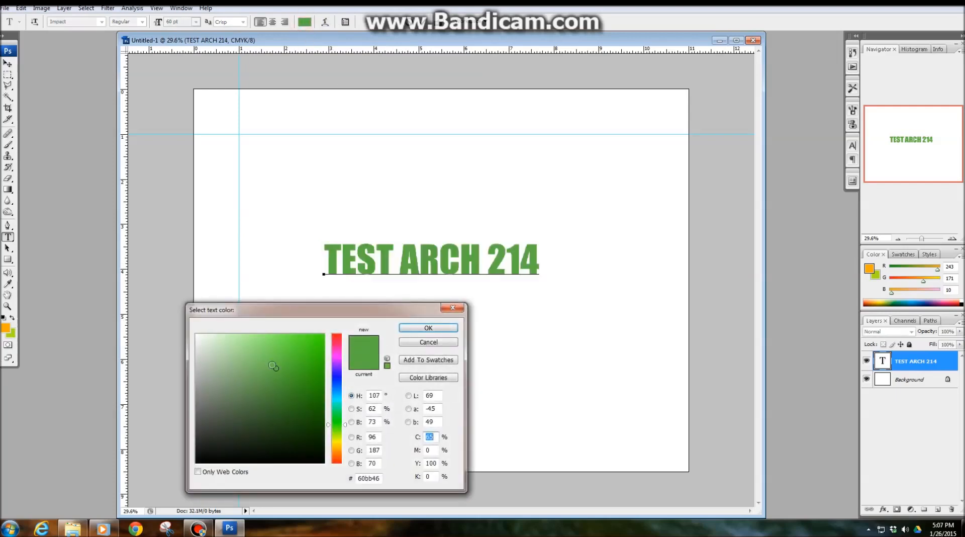
{"action": "left_click", "coordinate": [12, 333]}
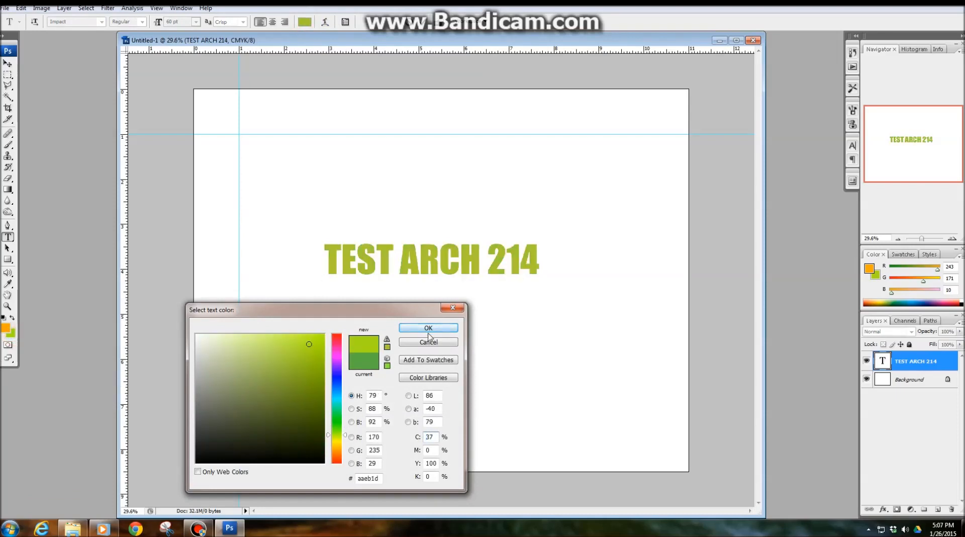
{"action": "left_click", "coordinate": [427, 328]}
{"action": "left_click", "coordinate": [544, 259]}
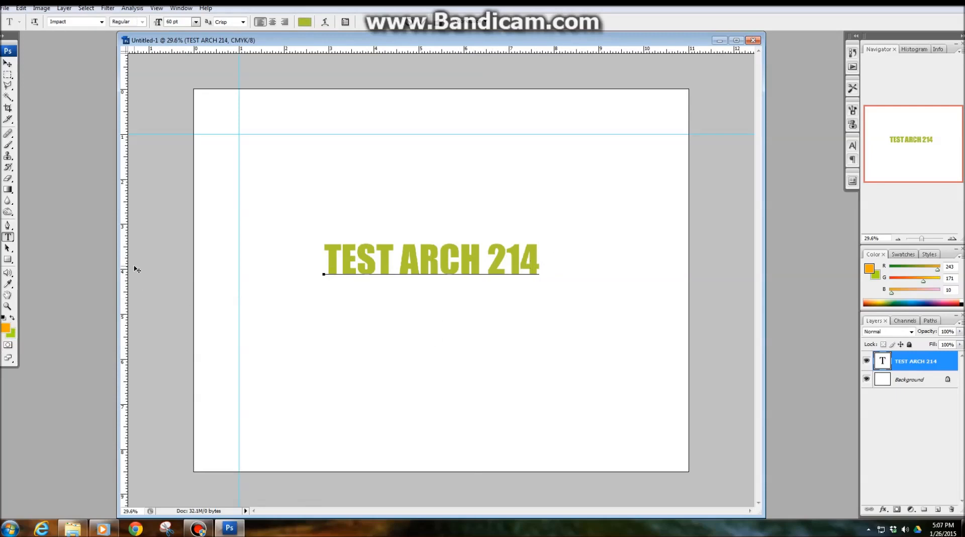
{"action": "left_click", "coordinate": [7, 64]}
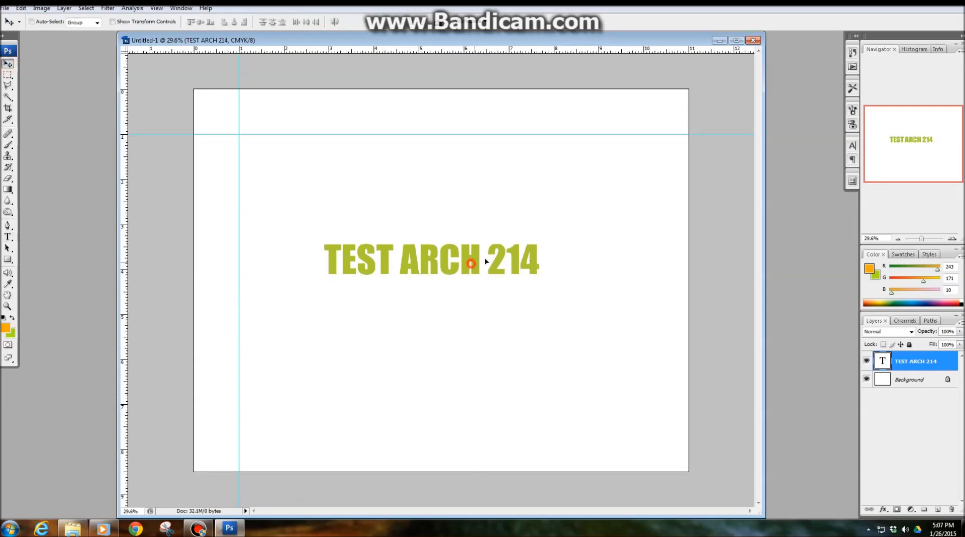
{"action": "left_click_drag", "start_coordinate": [472, 260], "coordinate": [481, 232]}
- Try center alignment on the TEST ARCH 214 text and restore left alignment
{"action": "double_click", "coordinate": [883, 362]}
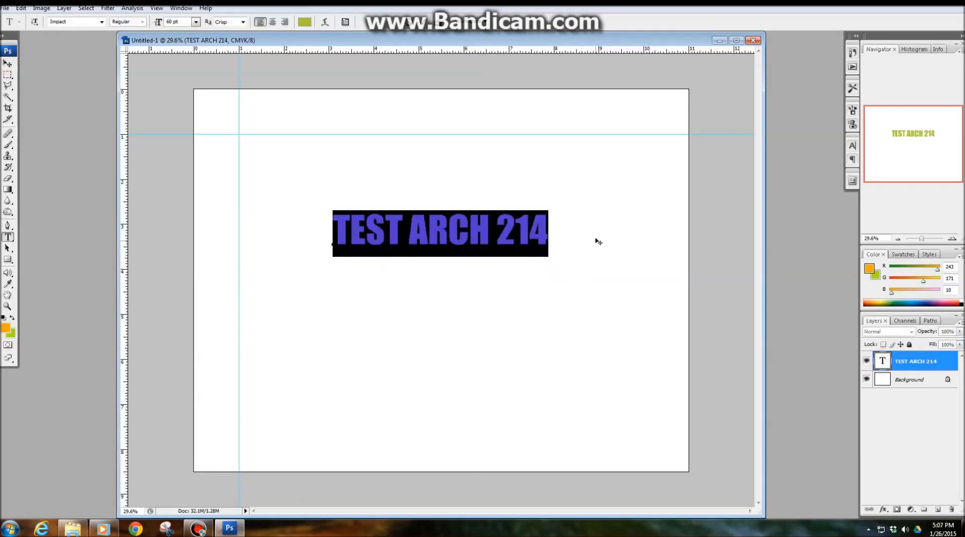
{"action": "left_click", "coordinate": [552, 230]}
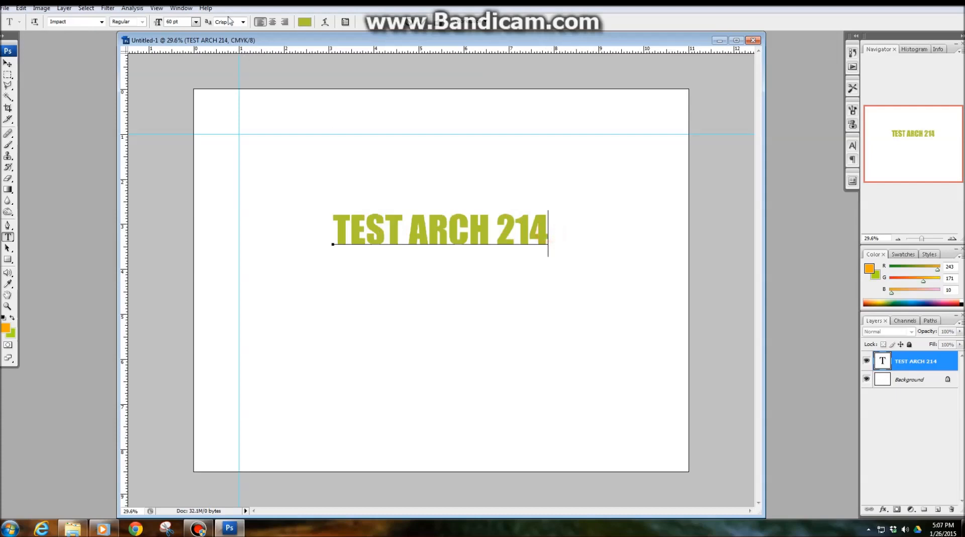
{"action": "left_click", "coordinate": [272, 21]}
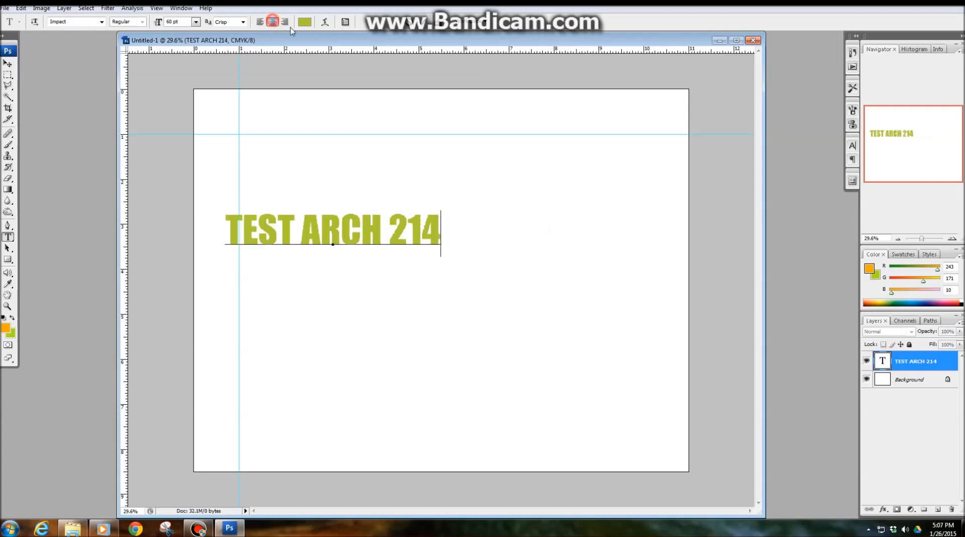
{"action": "left_click", "coordinate": [260, 22]}
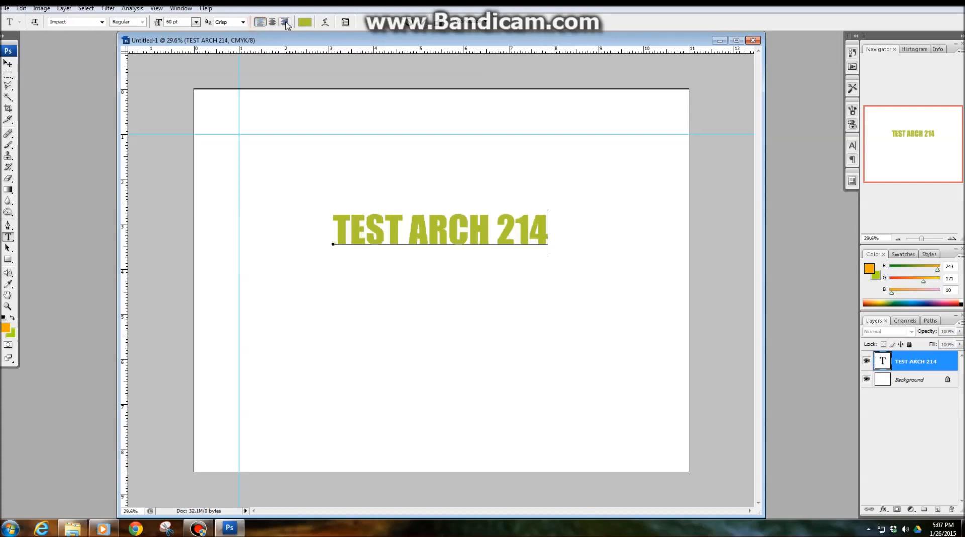
- Try the Smooth and Strong anti-aliasing methods on the TEST ARCH 214 text
{"action": "left_click", "coordinate": [243, 21]}
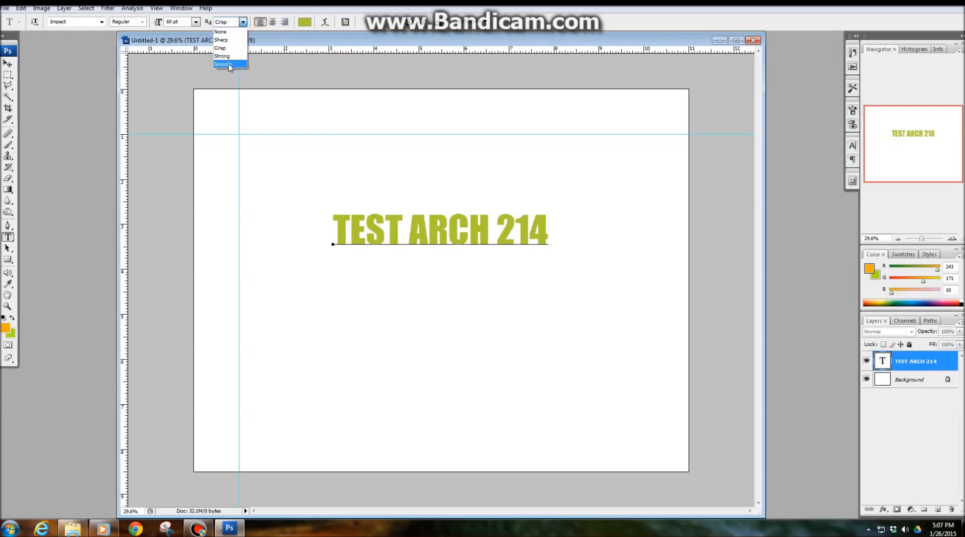
{"action": "left_click", "coordinate": [222, 64]}
{"action": "left_click", "coordinate": [243, 22]}
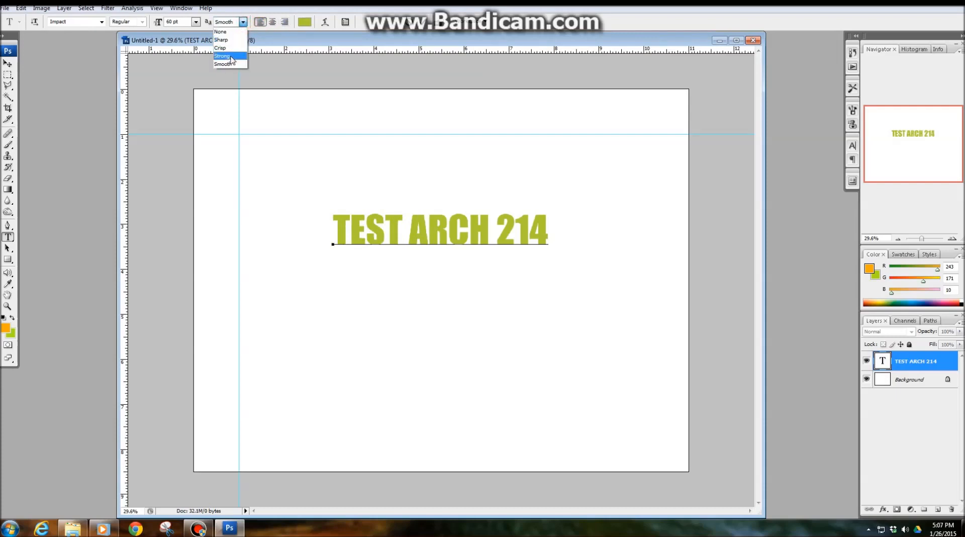
{"action": "left_click", "coordinate": [225, 57]}
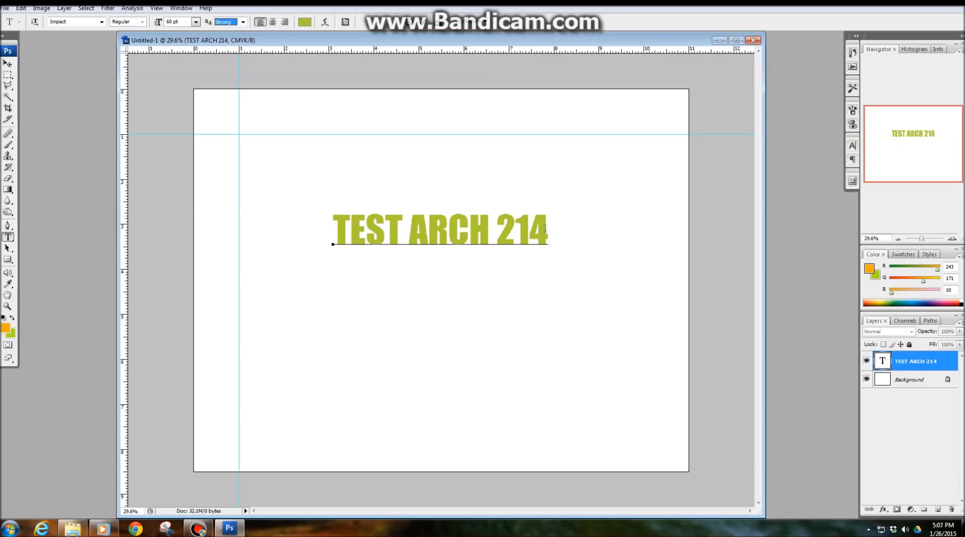
- Select the whole text line, compare the Sharp, Crisp and Strong anti-aliasing methods, and finish with Smooth
{"action": "left_click_drag", "start_coordinate": [546, 228], "coordinate": [326, 205]}
{"action": "left_click", "coordinate": [243, 22]}
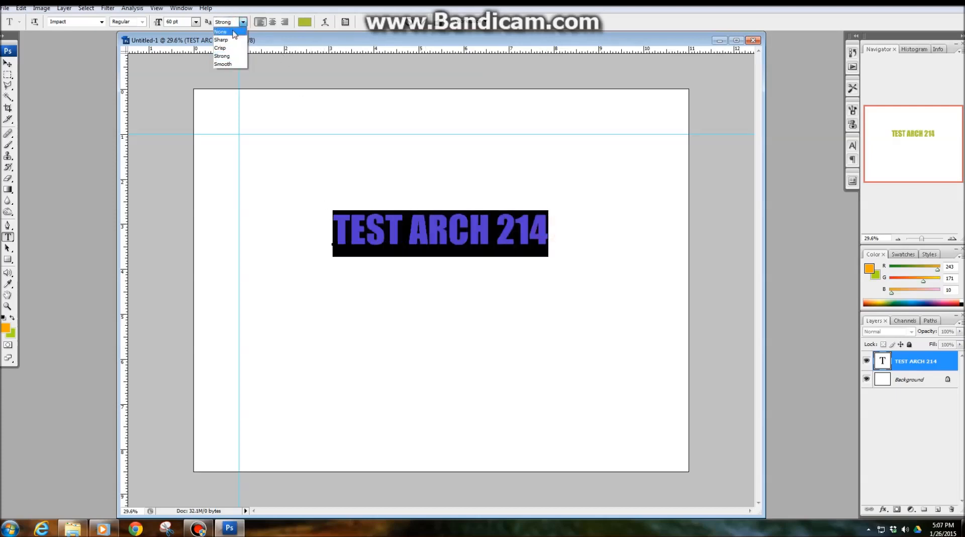
{"action": "left_click", "coordinate": [227, 40]}
{"action": "left_click", "coordinate": [243, 21]}
{"action": "left_click", "coordinate": [230, 48]}
{"action": "left_click", "coordinate": [243, 22]}
{"action": "left_click", "coordinate": [224, 56]}
{"action": "left_click", "coordinate": [242, 21]}
{"action": "left_click", "coordinate": [227, 64]}
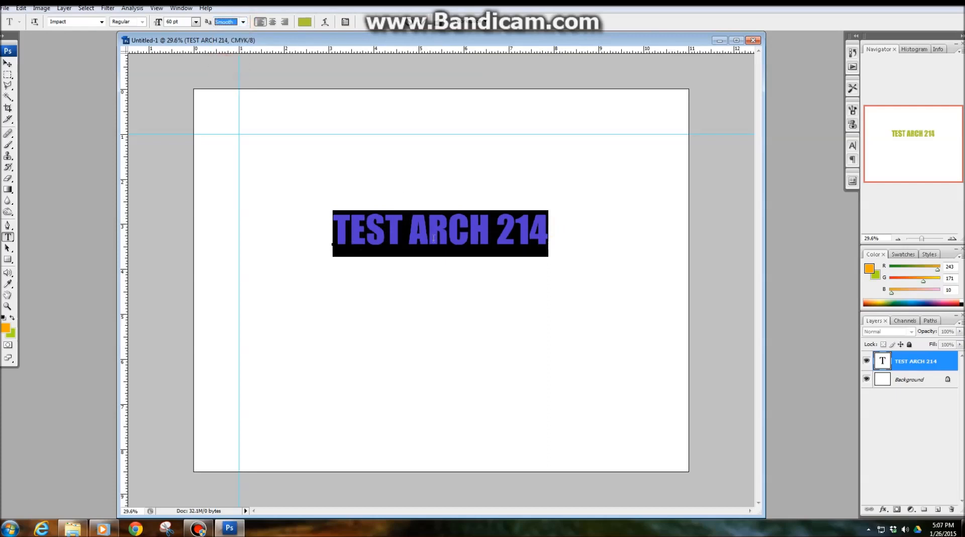
{"action": "left_click", "coordinate": [242, 22]}
{"action": "left_click", "coordinate": [243, 22]}
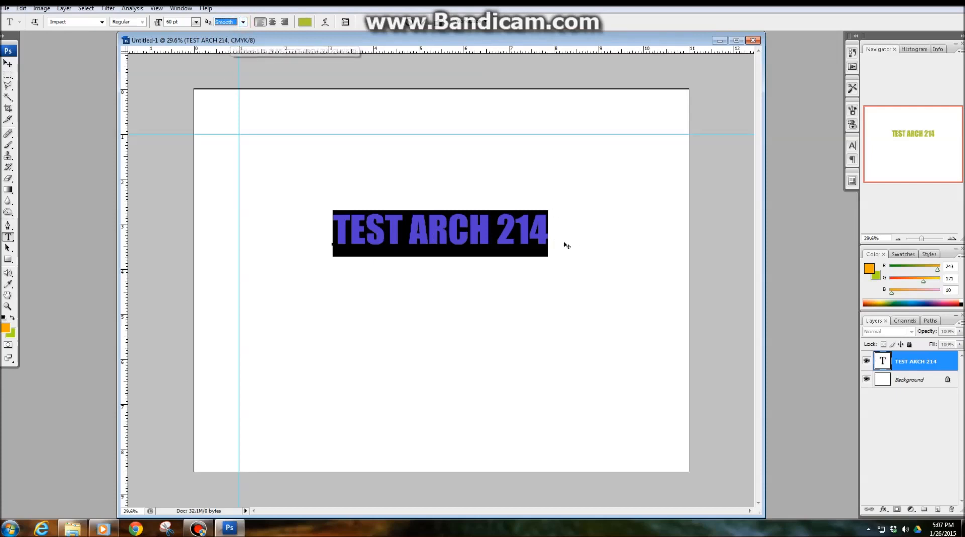
{"action": "left_click", "coordinate": [7, 62]}
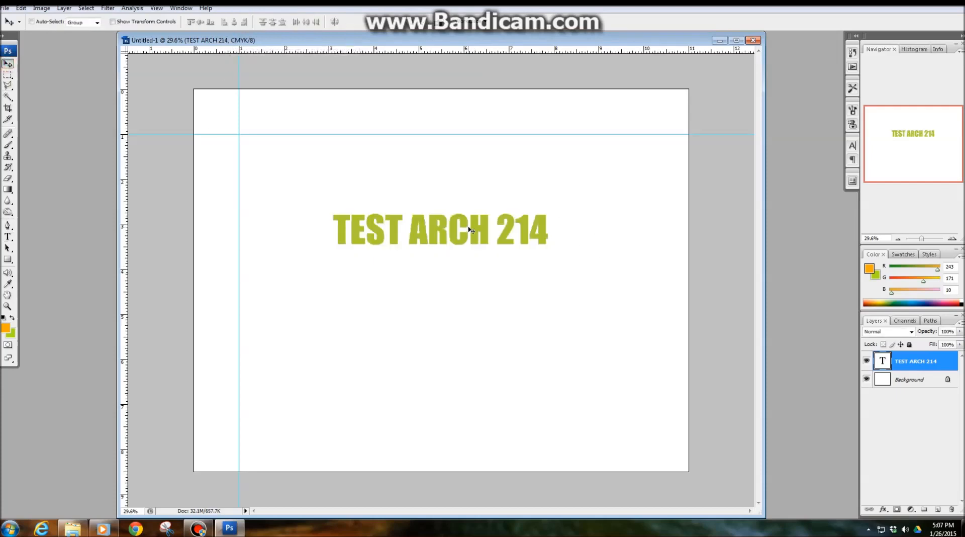
- Display the character formatting settings and look through the available fonts and text sizes
{"action": "left_click", "coordinate": [853, 148]}
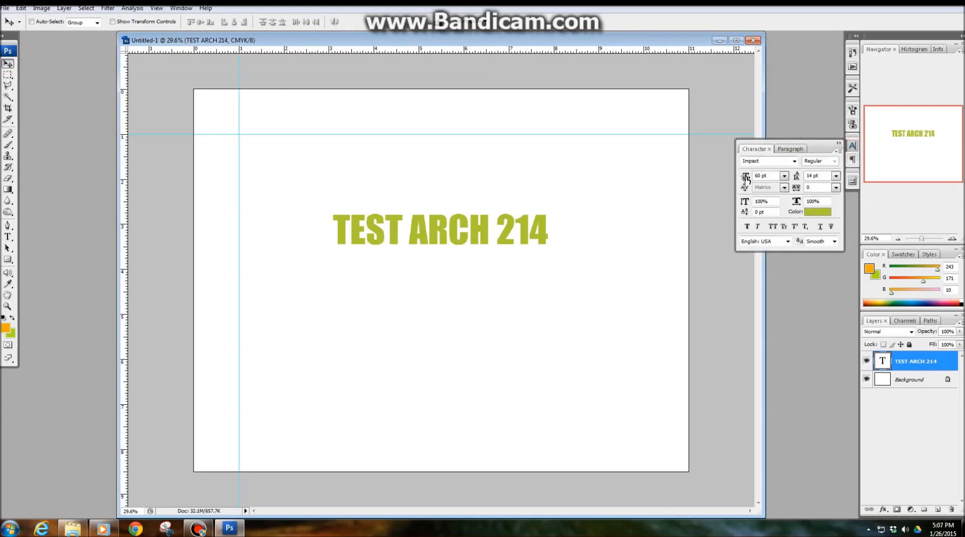
{"action": "left_click", "coordinate": [794, 161]}
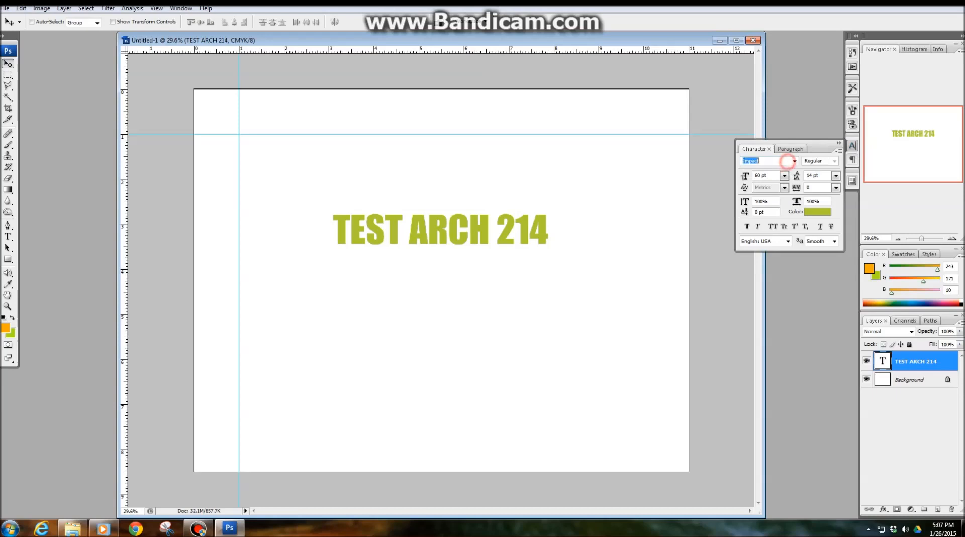
{"action": "left_click", "coordinate": [794, 161]}
{"action": "left_click", "coordinate": [784, 176]}
{"action": "left_click", "coordinate": [784, 176]}
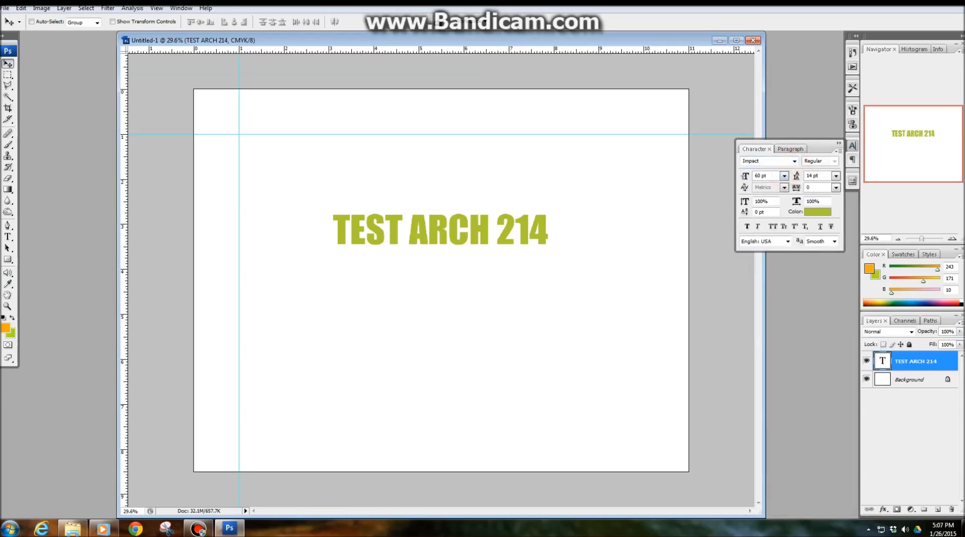
- Break the text into two lines after TEST and move it about 1 inch to the right
{"action": "left_click", "coordinate": [836, 176]}
{"action": "left_click", "coordinate": [835, 176]}
{"action": "double_click", "coordinate": [883, 360]}
{"action": "left_click", "coordinate": [408, 234]}
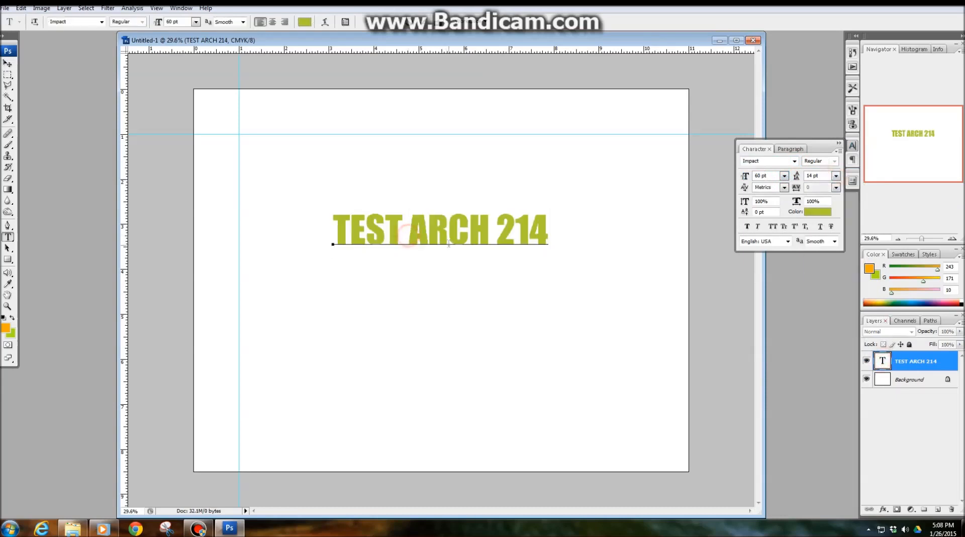
{"action": "key", "text": "Return"}
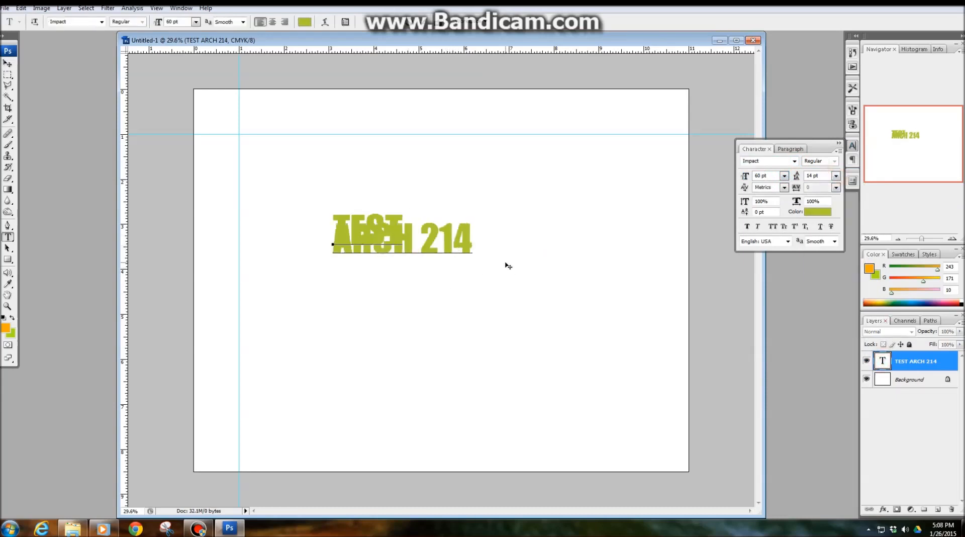
{"action": "left_click", "coordinate": [7, 63]}
{"action": "left_click_drag", "start_coordinate": [347, 215], "coordinate": [394, 215]}
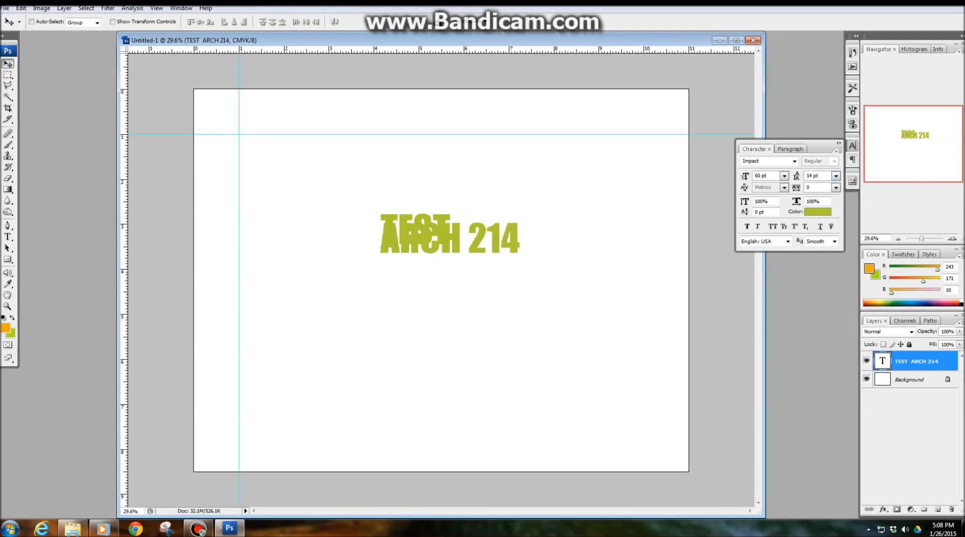
- Try 60 pt and 72 pt leading on the two-line text and set it to 55 pt
{"action": "left_click", "coordinate": [835, 175]}
{"action": "left_click", "coordinate": [828, 336]}
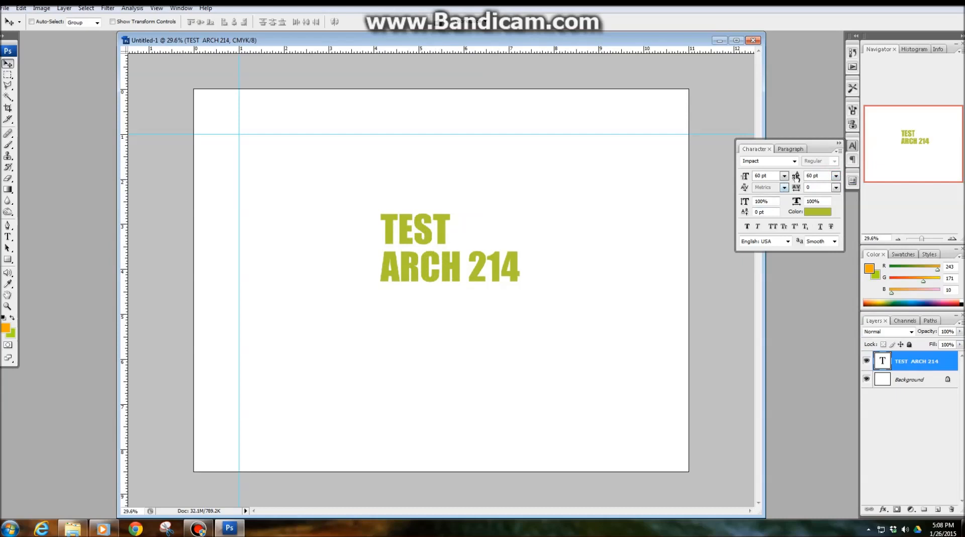
{"action": "left_click", "coordinate": [836, 176]}
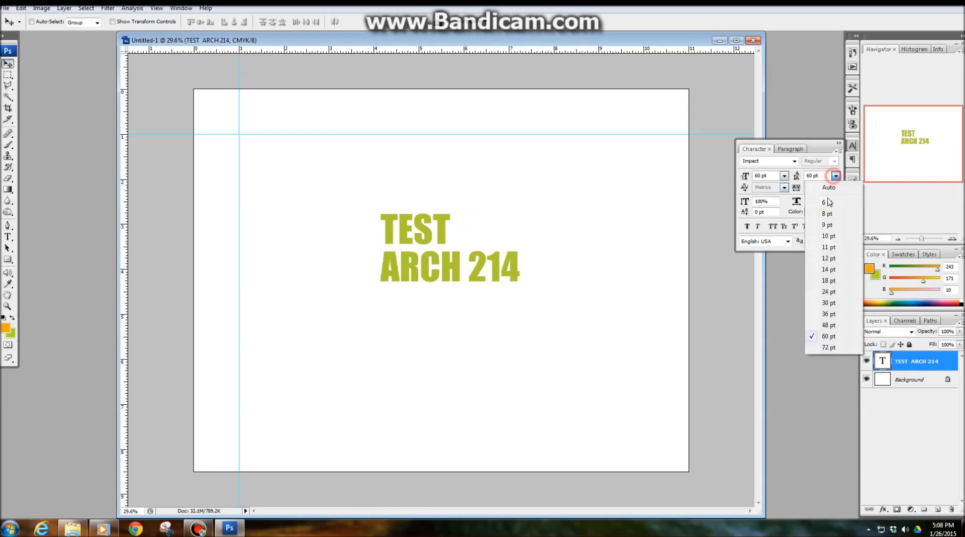
{"action": "left_click", "coordinate": [814, 350]}
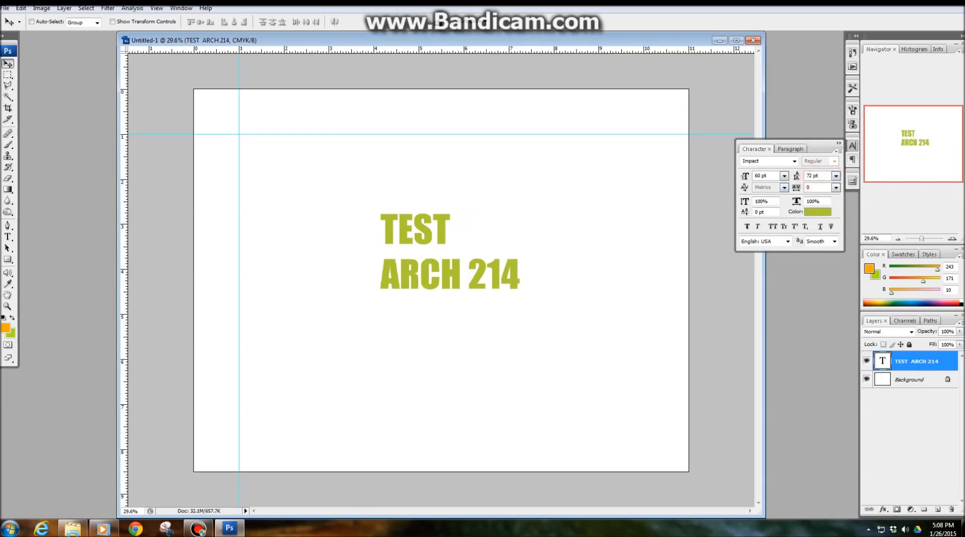
{"action": "type", "text": "55"}
{"action": "key", "text": "Return"}
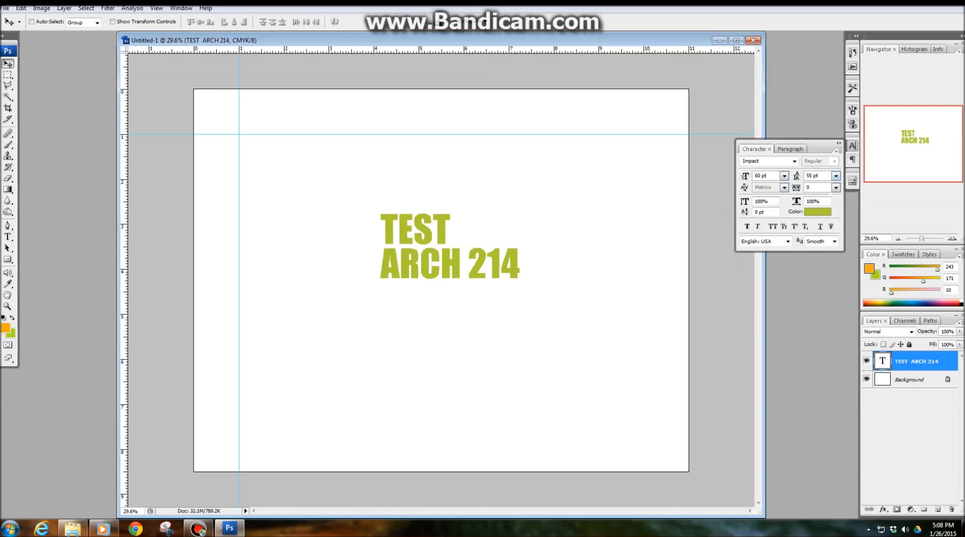
- Try tracking values of -50 and 50 on the two-line text and reset the tracking to 0
{"action": "left_click", "coordinate": [836, 187]}
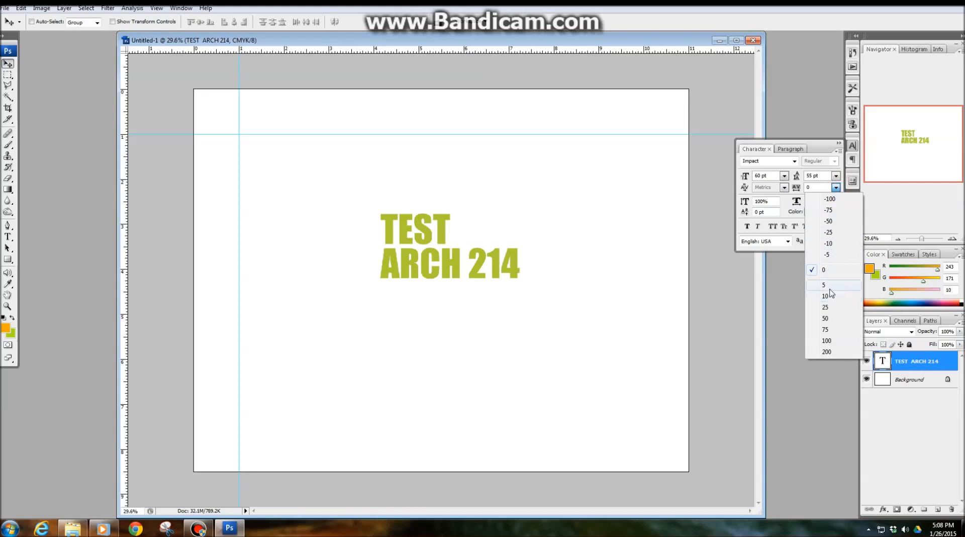
{"action": "left_click", "coordinate": [830, 222]}
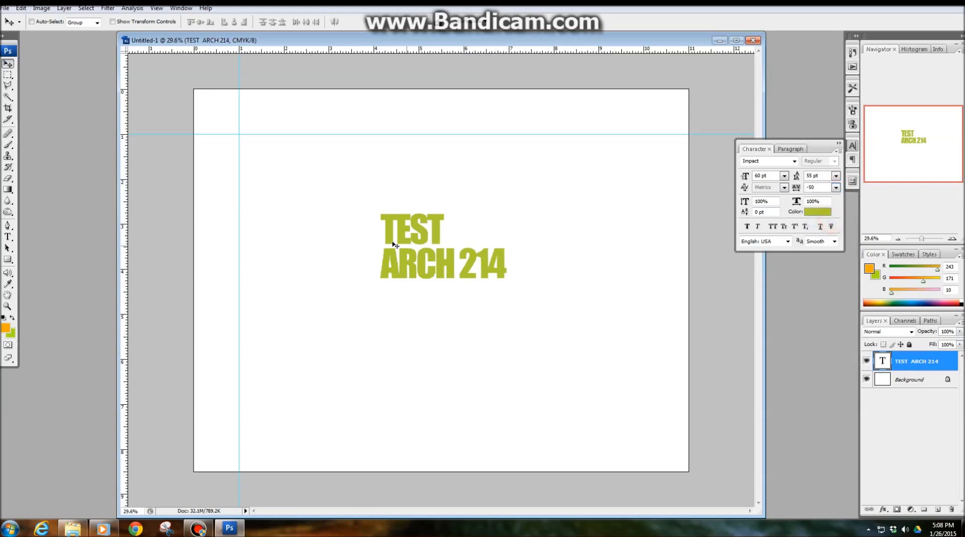
{"action": "left_click", "coordinate": [835, 187]}
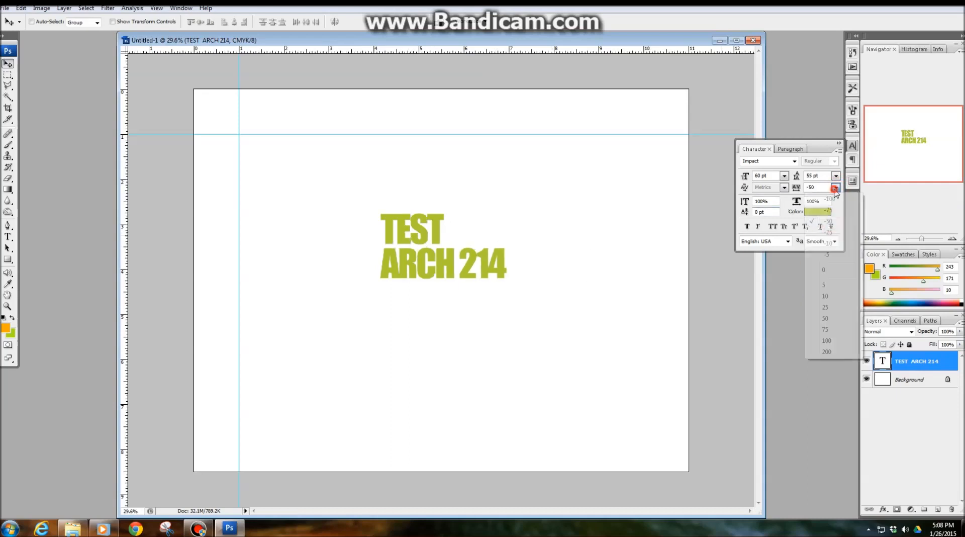
{"action": "left_click", "coordinate": [830, 318]}
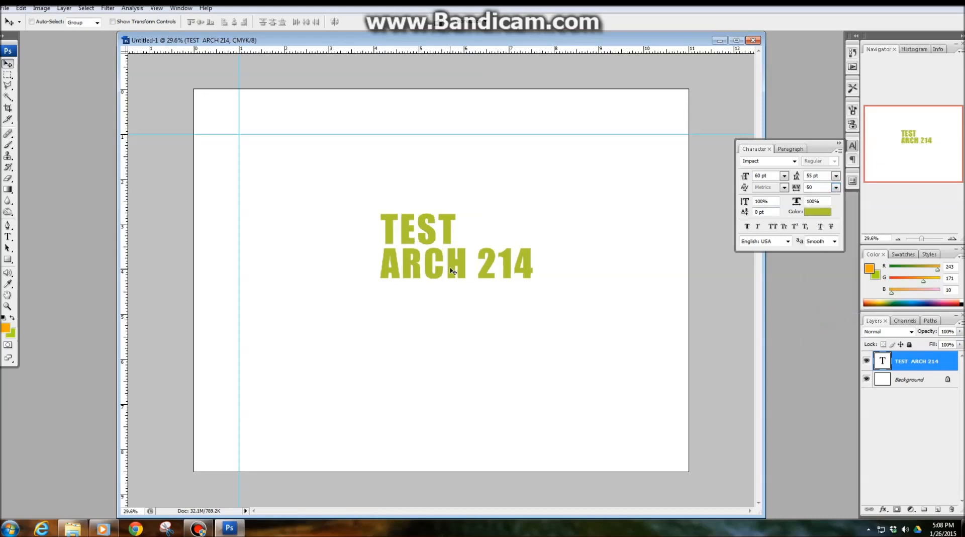
{"action": "left_click", "coordinate": [836, 186]}
{"action": "left_click", "coordinate": [822, 270]}
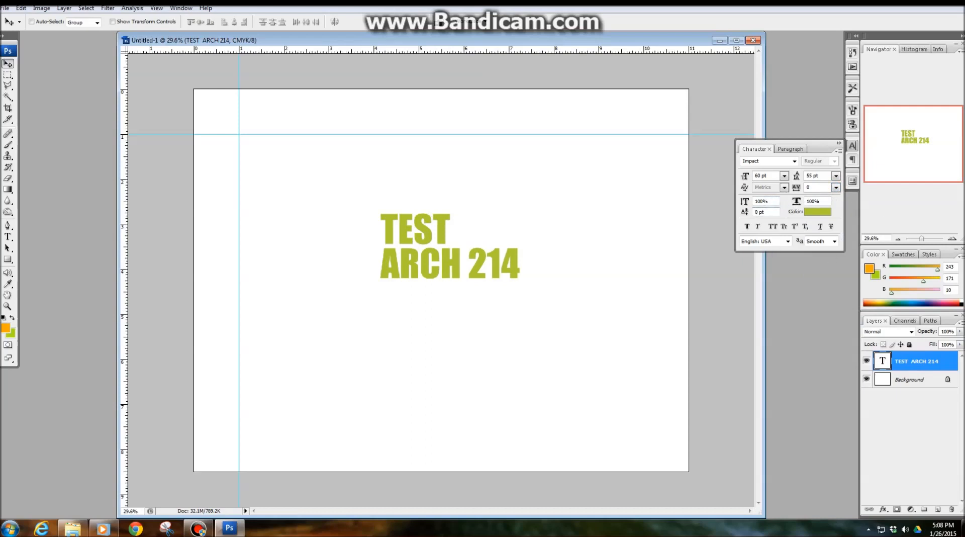
- Scale the text characters to 150% horizontally and 125% vertically
{"action": "key", "text": "Tab"}
{"action": "type", "text": "0"}
{"action": "key", "text": "Return"}
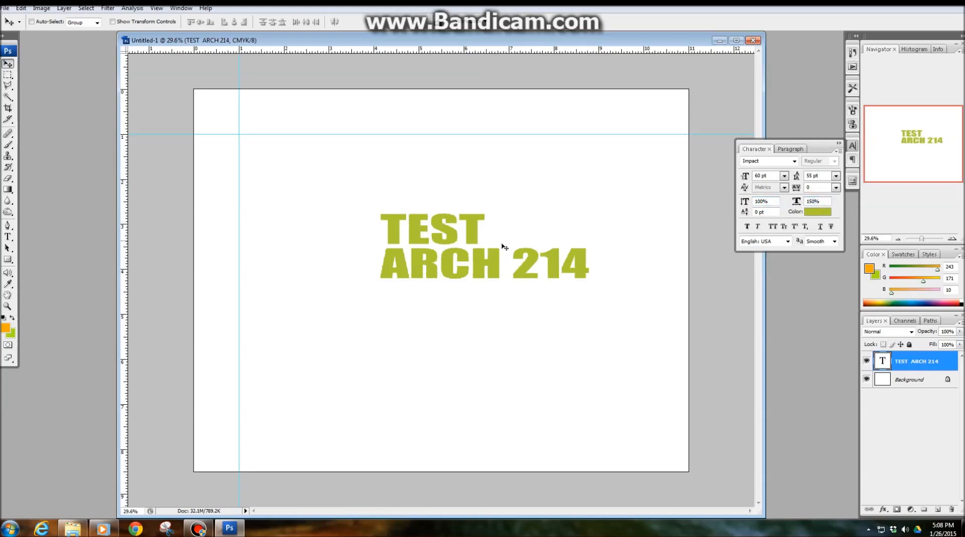
{"action": "double_click", "coordinate": [760, 201]}
{"action": "type", "text": "125"}
{"action": "key", "text": "Return"}
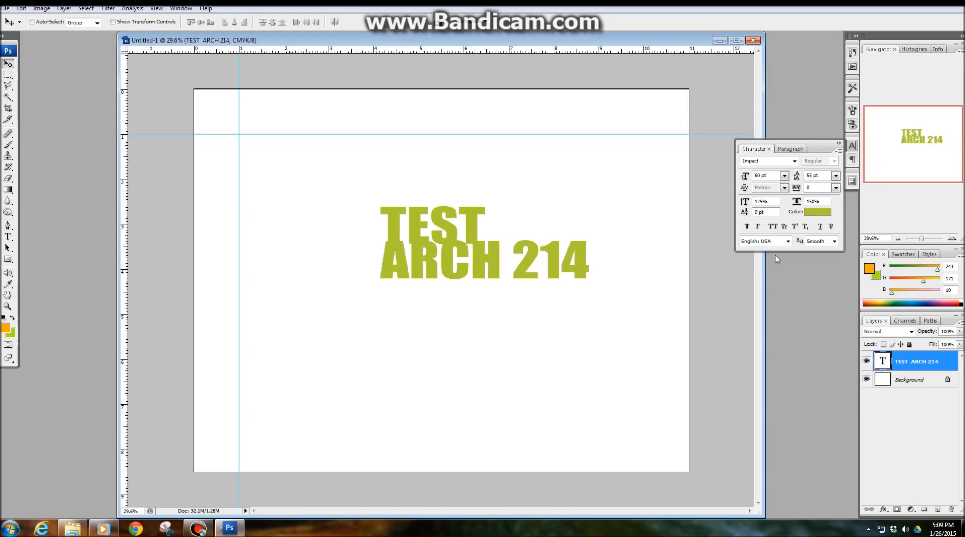
- Try faux bold and faux italic on the text, turning each one off again
{"action": "left_click", "coordinate": [747, 226]}
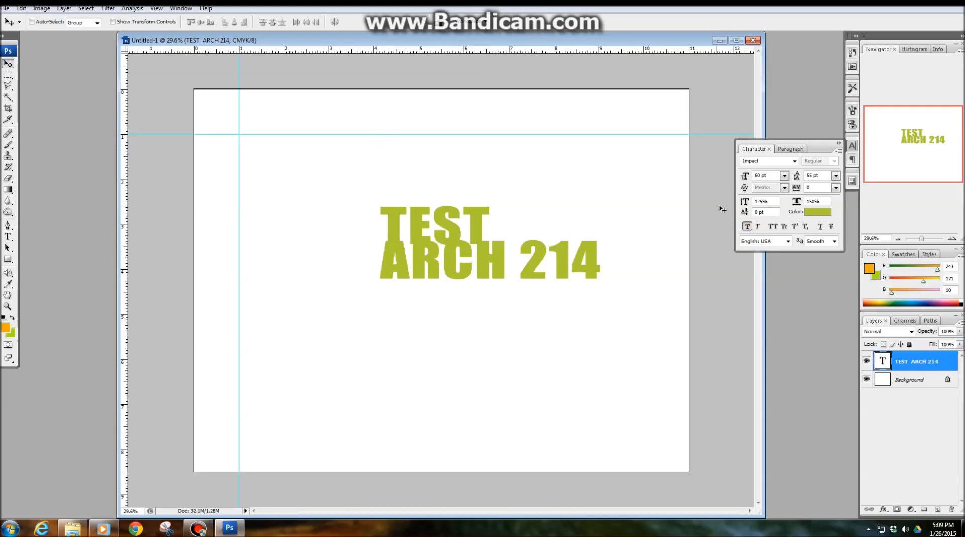
{"action": "left_click", "coordinate": [749, 227]}
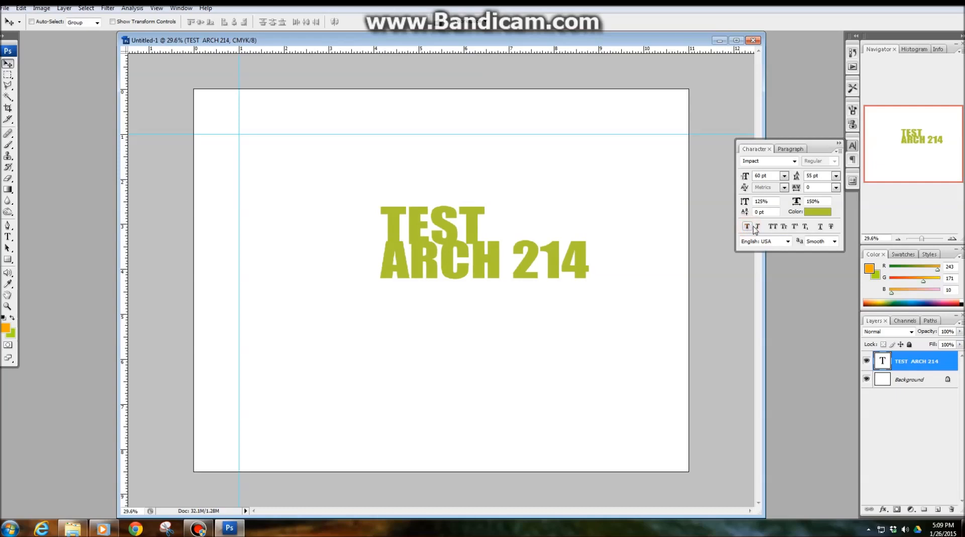
{"action": "left_click", "coordinate": [758, 226]}
{"action": "left_click", "coordinate": [757, 227]}
- Apply small caps to the text layer and replace its two lines with the word Test
{"action": "left_click", "coordinate": [784, 226]}
{"action": "double_click", "coordinate": [883, 360]}
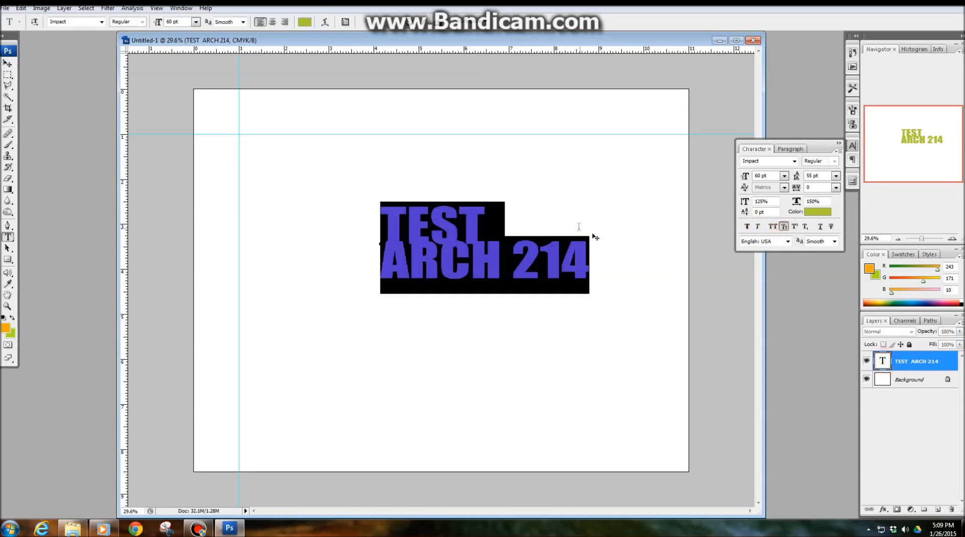
{"action": "left_click_drag", "start_coordinate": [601, 255], "coordinate": [244, 165]}
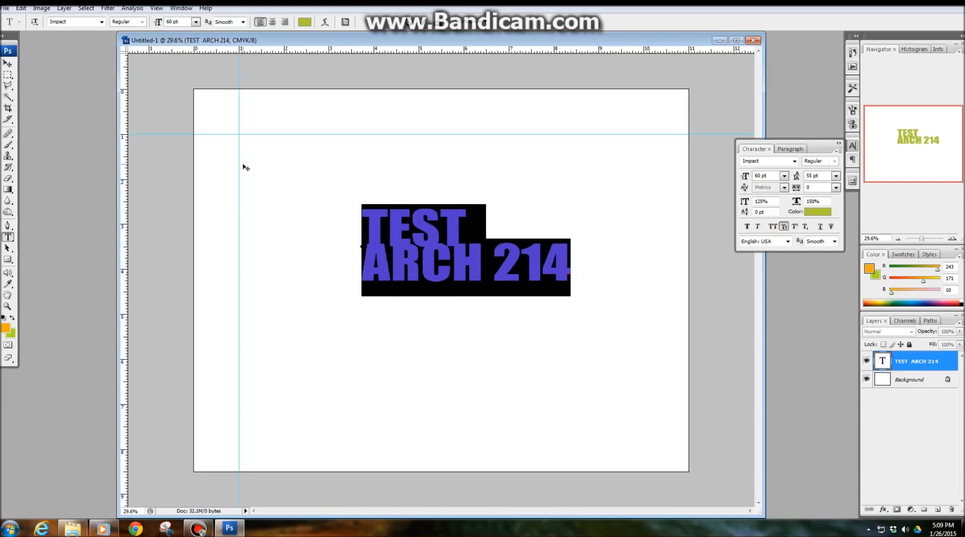
{"action": "type", "text": "Tes"}
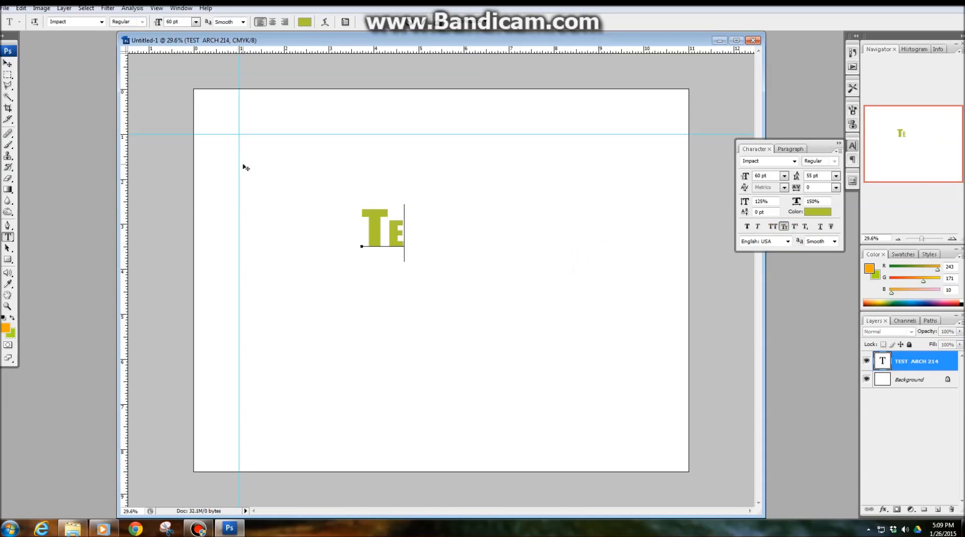
{"action": "type", "text": "t"}
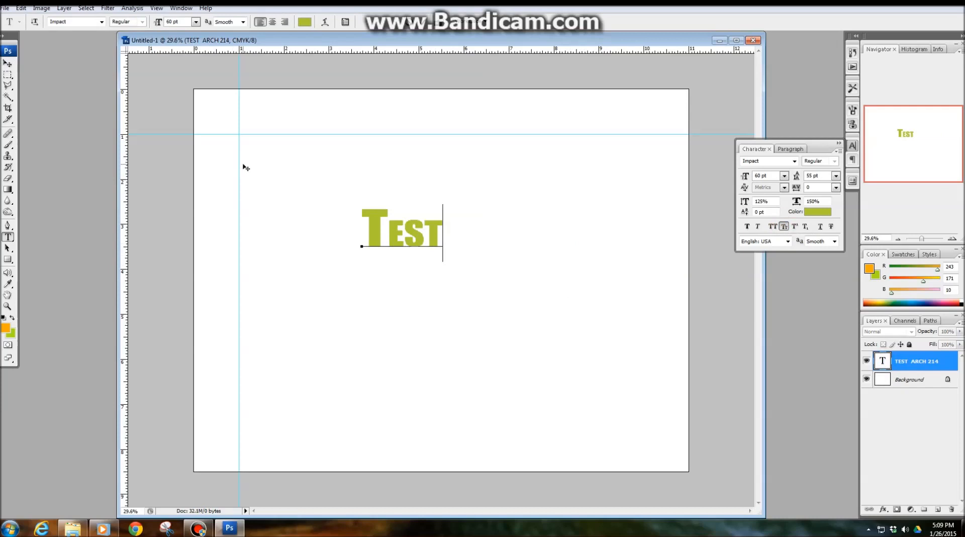
{"action": "left_click_drag", "start_coordinate": [388, 231], "coordinate": [457, 231]}
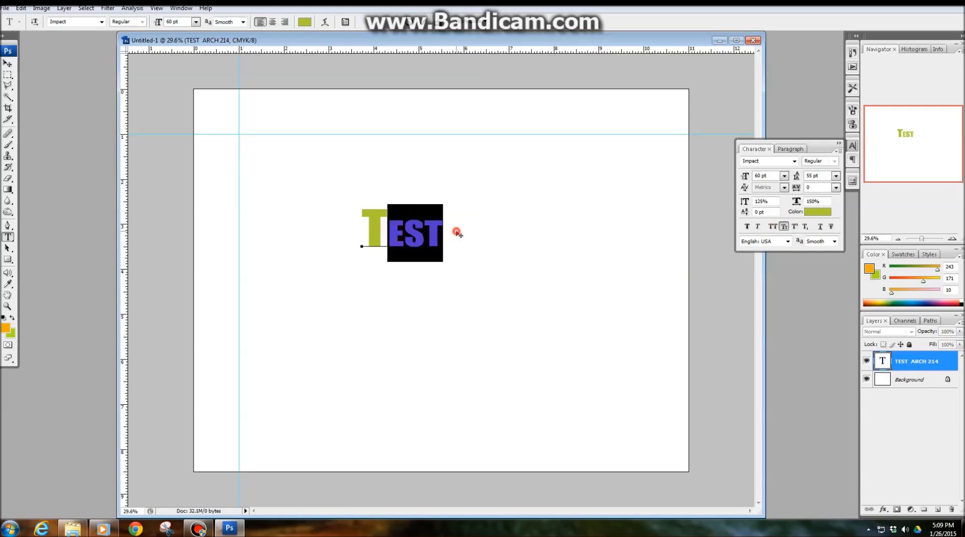
{"action": "left_click", "coordinate": [442, 232]}
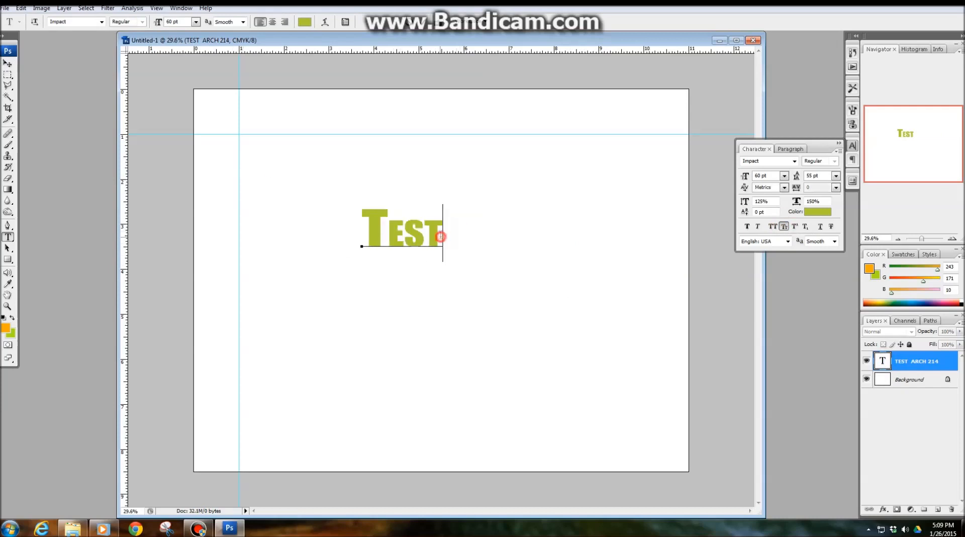
- Move the small-caps Test text down and slightly right toward the middle of the page
{"action": "left_click", "coordinate": [8, 63]}
{"action": "left_click_drag", "start_coordinate": [400, 234], "coordinate": [430, 281]}
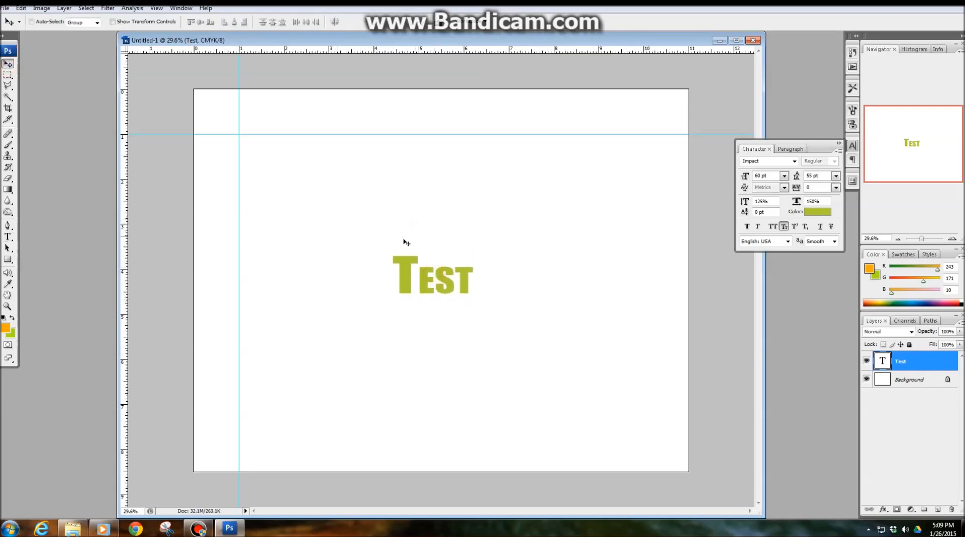
{"action": "left_click_drag", "start_coordinate": [425, 287], "coordinate": [443, 278]}
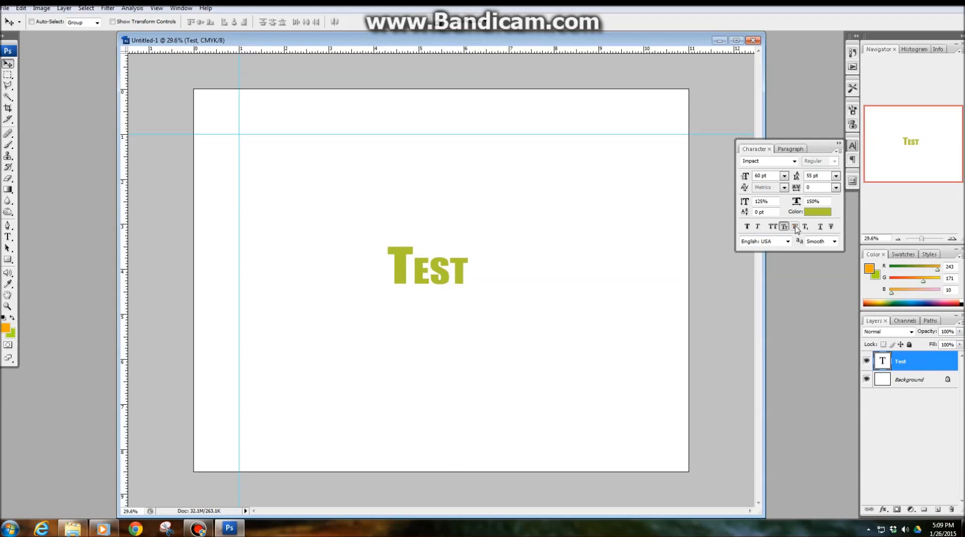
- Try underline and strikethrough on the Test text, turning each one off again
{"action": "left_click", "coordinate": [820, 226]}
{"action": "left_click", "coordinate": [821, 227]}
{"action": "left_click", "coordinate": [831, 228]}
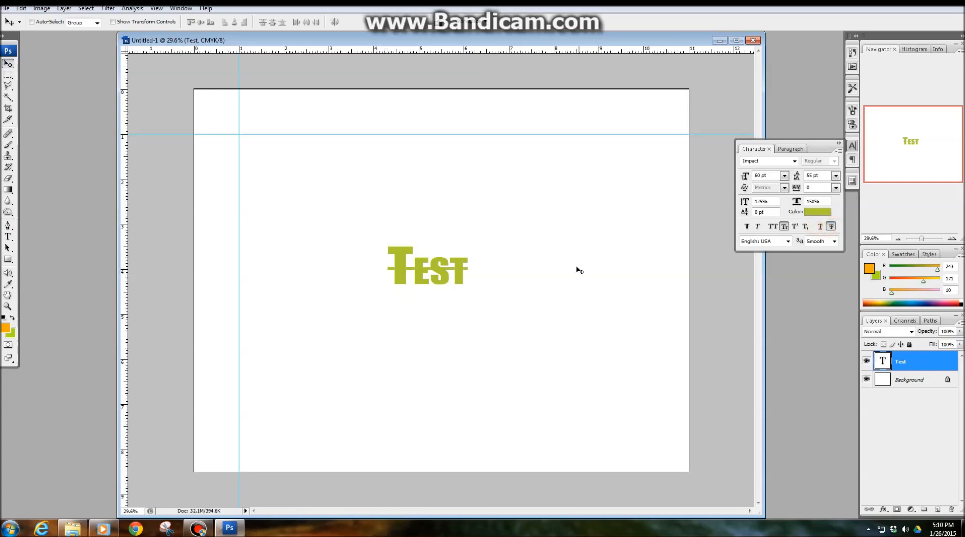
{"action": "left_click", "coordinate": [832, 227]}
- Look through the paragraph settings, switching hyphenation on and off, and close them
{"action": "left_click", "coordinate": [852, 146]}
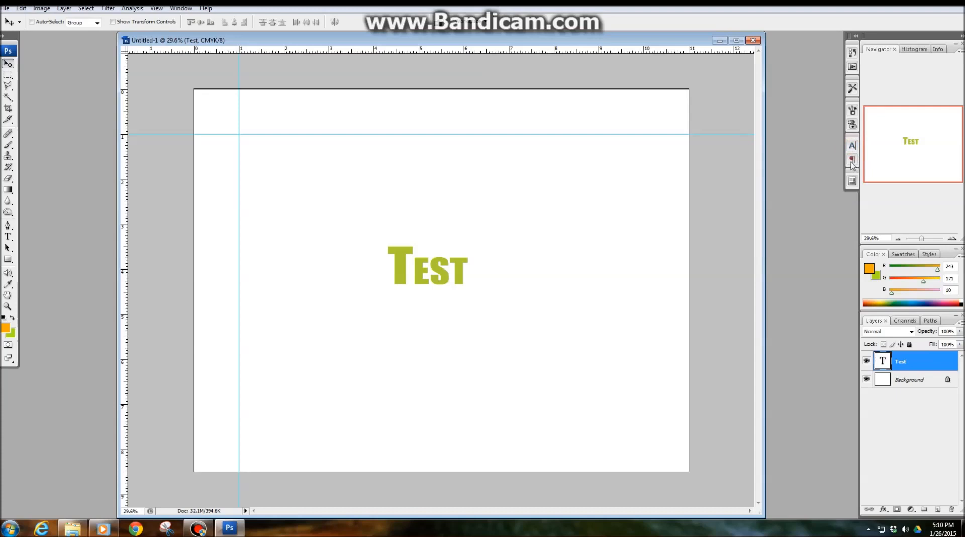
{"action": "left_click", "coordinate": [852, 160]}
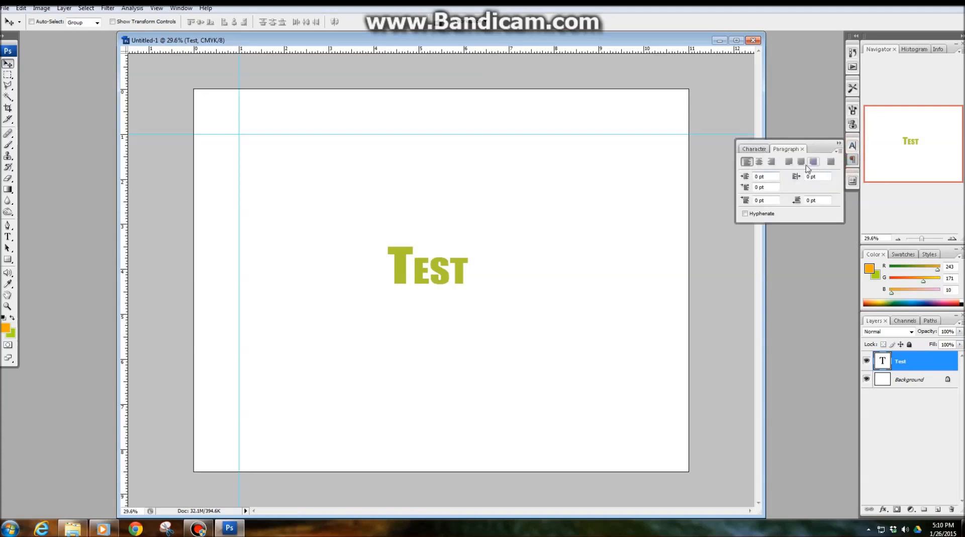
{"action": "left_click", "coordinate": [746, 214]}
{"action": "left_click", "coordinate": [747, 213]}
{"action": "left_click", "coordinate": [838, 146]}
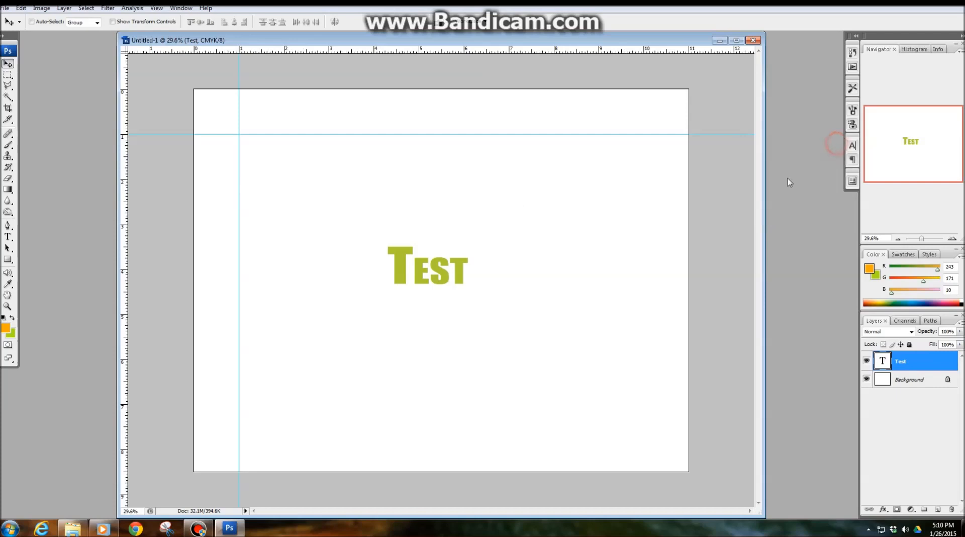
- Delete the Test text layer from the document
{"action": "left_click_drag", "start_coordinate": [431, 282], "coordinate": [407, 291]}
{"action": "key", "text": "Delete"}
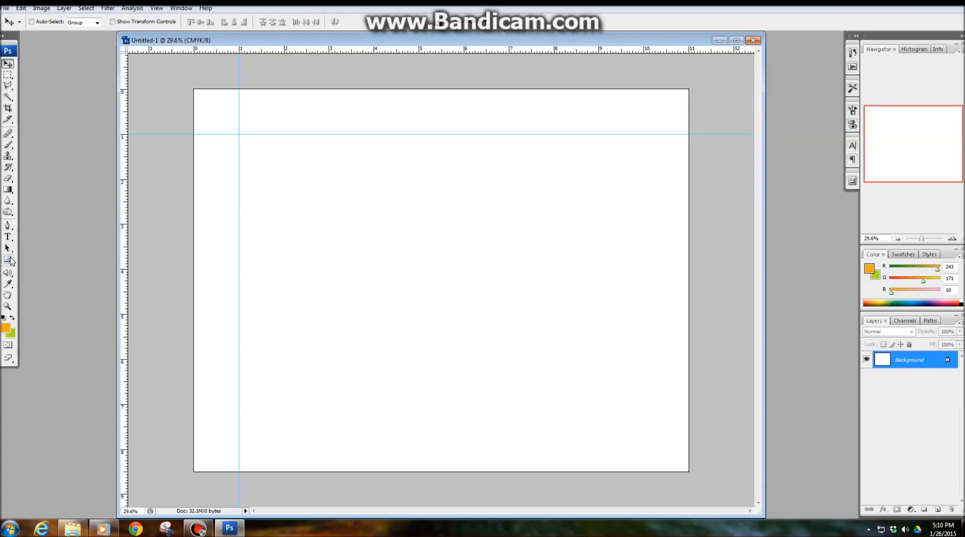
- Set the Polygon tool to 8 sides and draw an octagon path about 3.3 inches wide in the page's upper-left area
{"action": "left_click", "coordinate": [8, 260]}
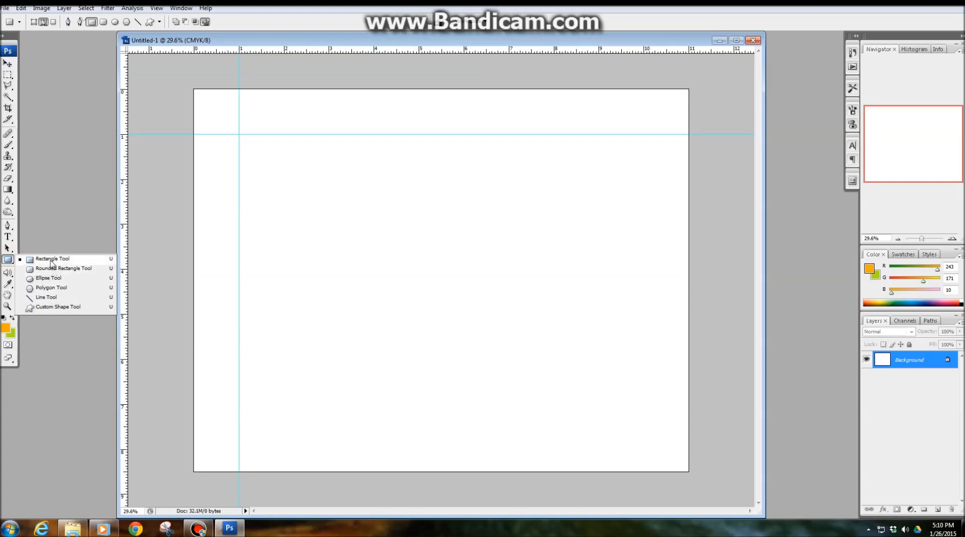
{"action": "left_click", "coordinate": [50, 288]}
{"action": "double_click", "coordinate": [191, 22]}
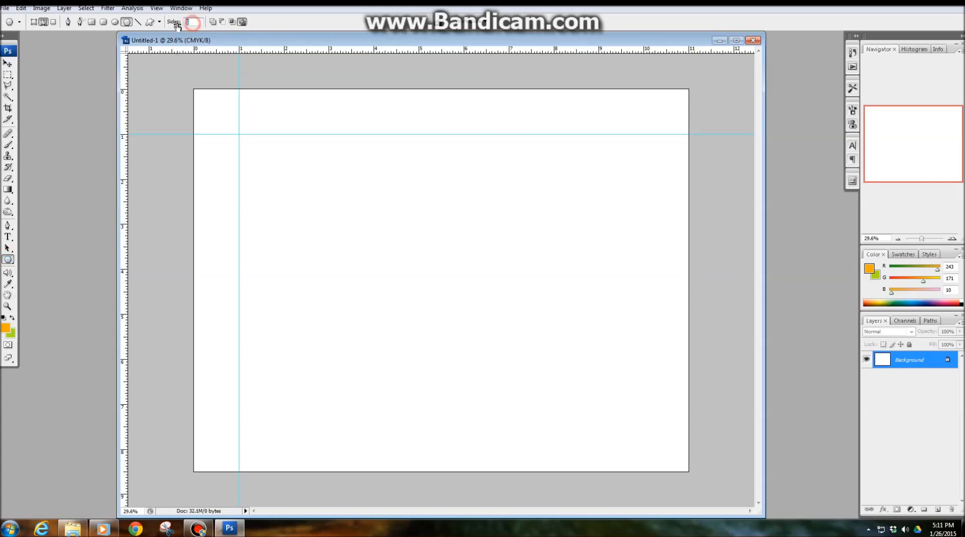
{"action": "type", "text": "8"}
{"action": "left_click_drag", "start_coordinate": [351, 232], "coordinate": [393, 286]}
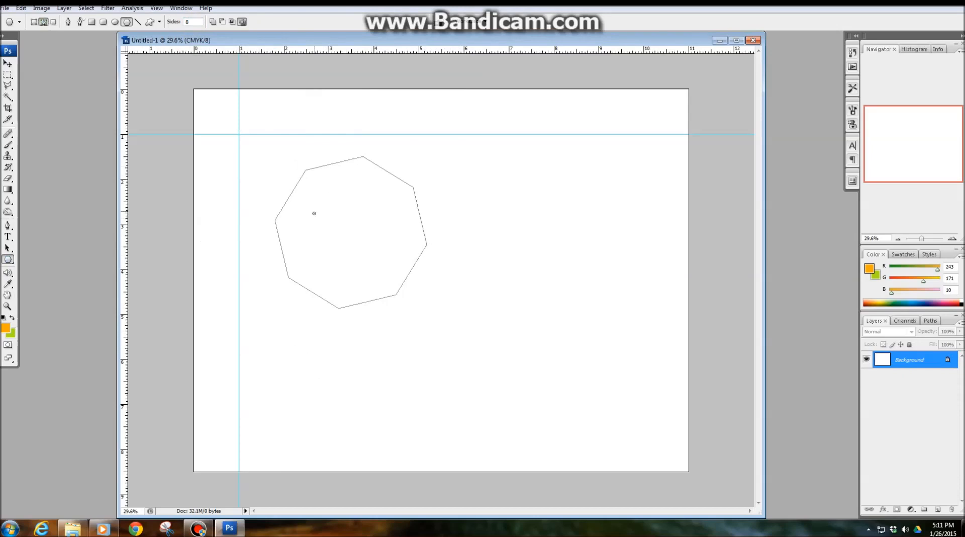
- Draw a filled orange octagon about 4.2 inches wide as a shape layer, undo it, and switch back to path drawing
{"action": "left_click", "coordinate": [35, 22]}
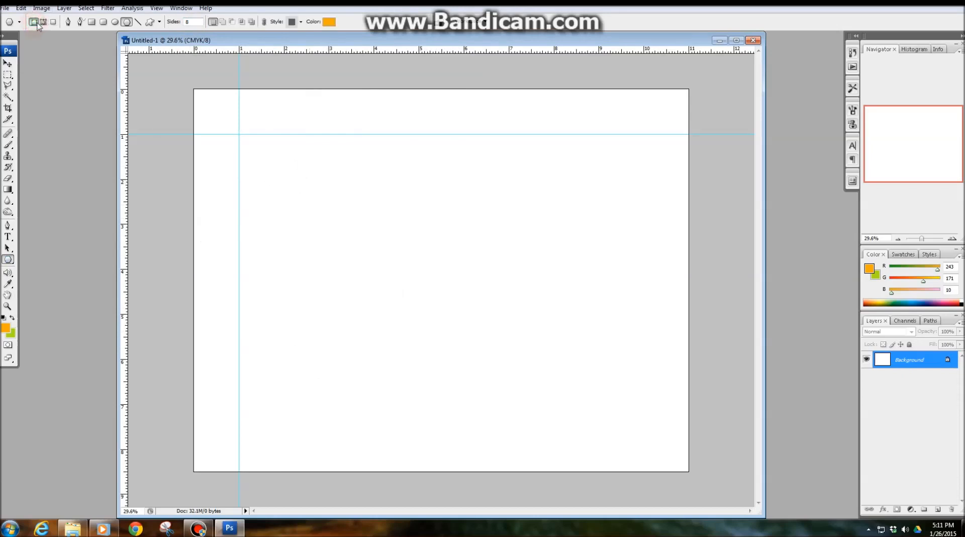
{"action": "left_click_drag", "start_coordinate": [345, 197], "coordinate": [408, 271]}
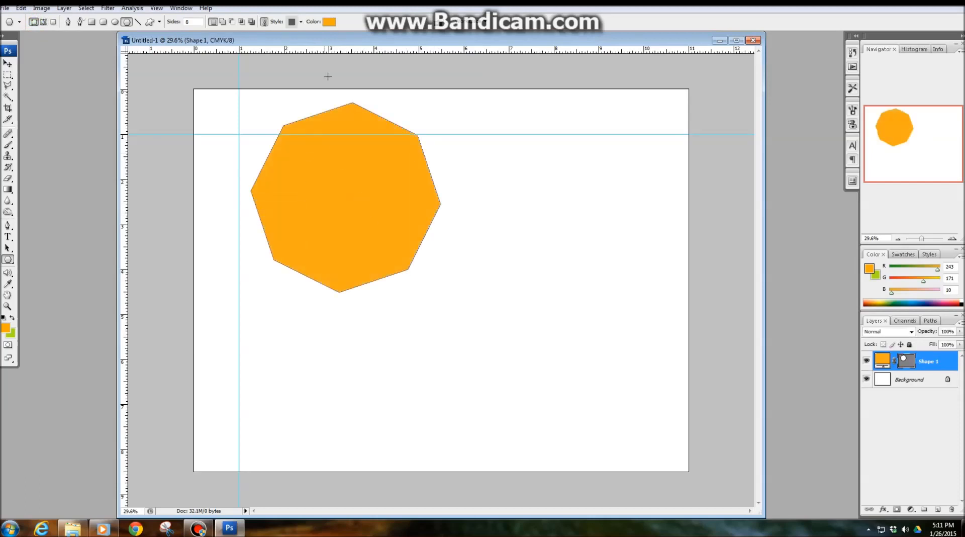
{"action": "key", "text": "ctrl+z"}
{"action": "left_click", "coordinate": [43, 22]}
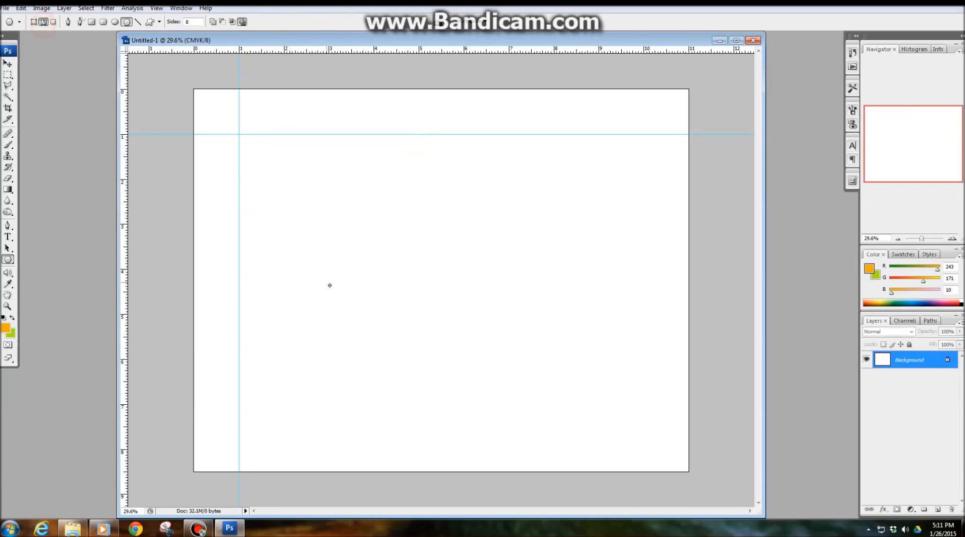
- Draw an octagon path about 2.7 inches wide near the middle of the page and undo it
{"action": "left_click_drag", "start_coordinate": [407, 255], "coordinate": [456, 230]}
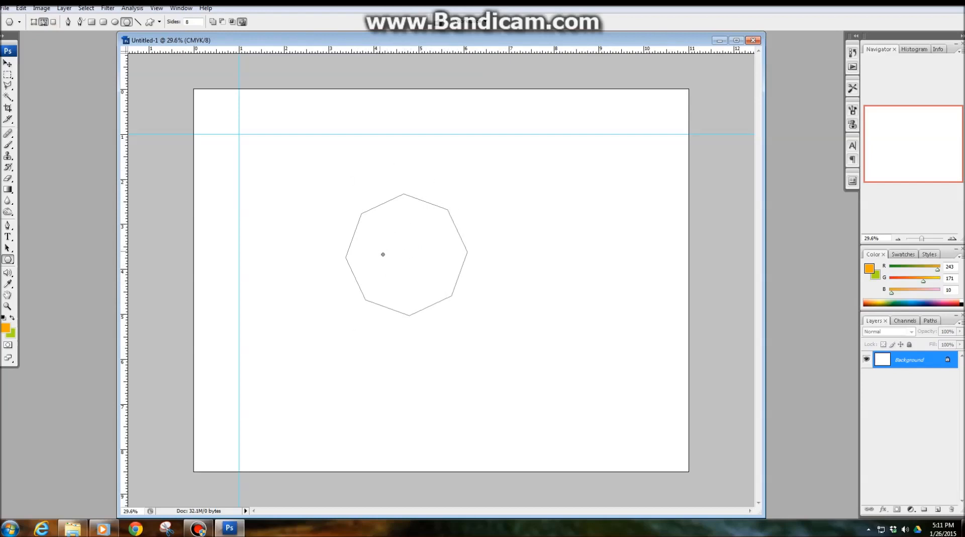
{"action": "key", "text": "ctrl+z"}
{"action": "left_click", "coordinate": [8, 249]}
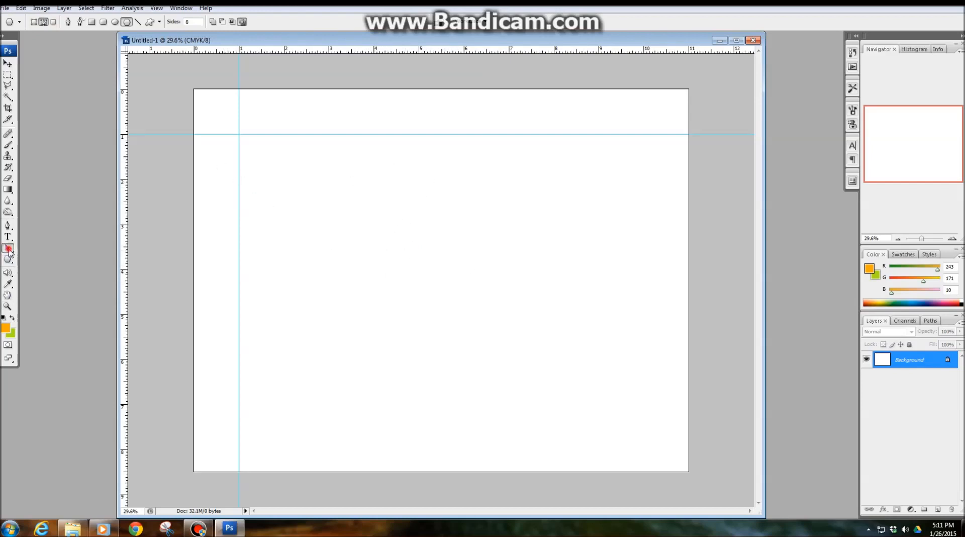
- Place the Laden Kitchen 1 image from the Kitchen folder into the document at its default fitted size
{"action": "left_click", "coordinate": [8, 213]}
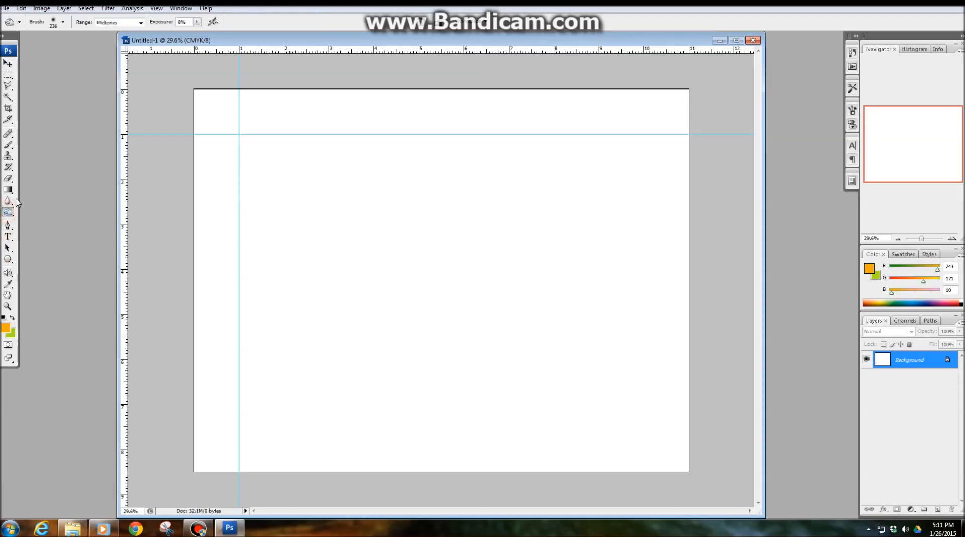
{"action": "left_click", "coordinate": [5, 9]}
{"action": "left_click", "coordinate": [30, 177]}
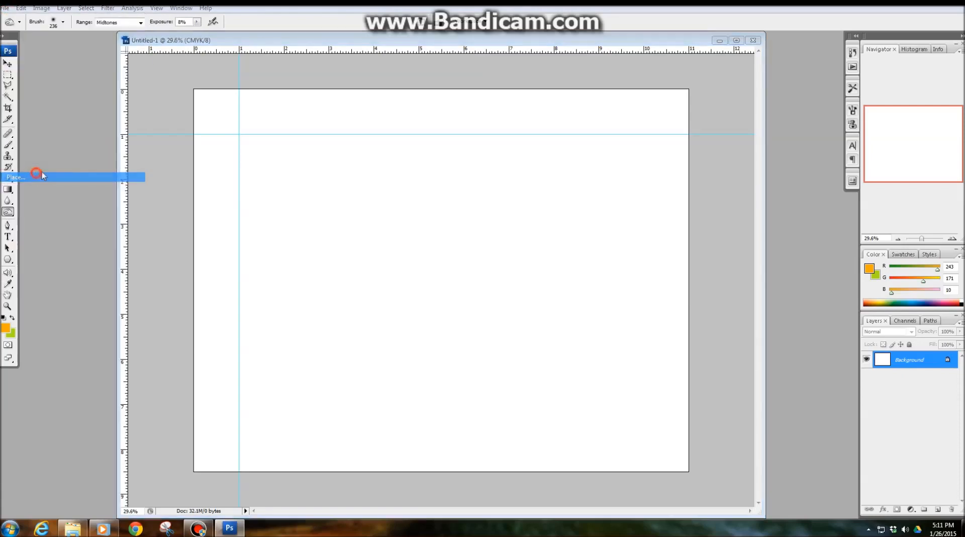
{"action": "double_click", "coordinate": [185, 131]}
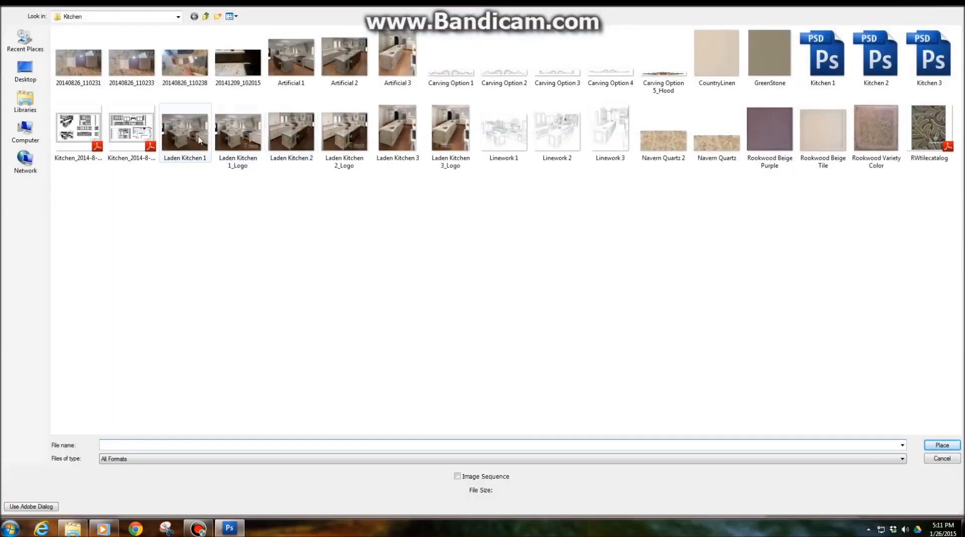
{"action": "key", "text": "Return"}
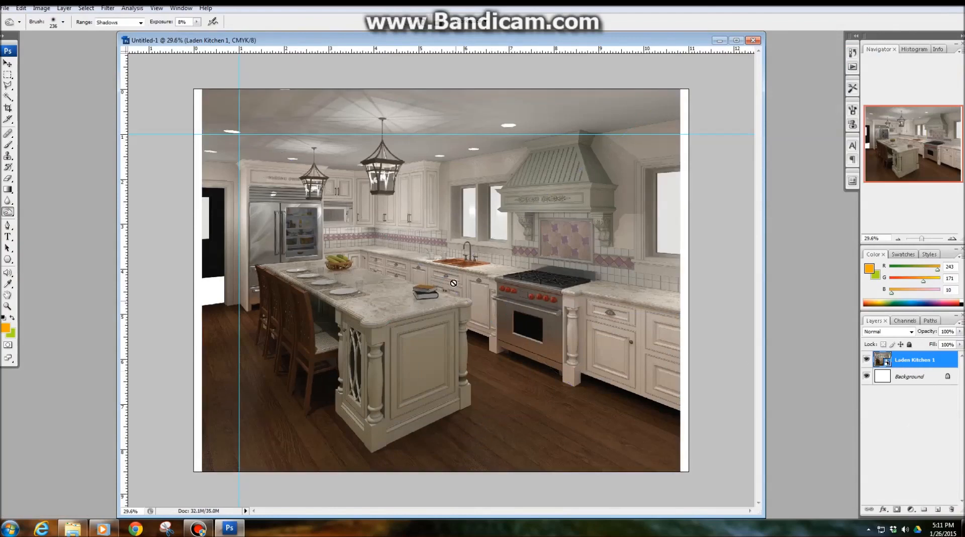
- Rasterize the Laden Kitchen 1 smart object layer
{"action": "left_click", "coordinate": [7, 63]}
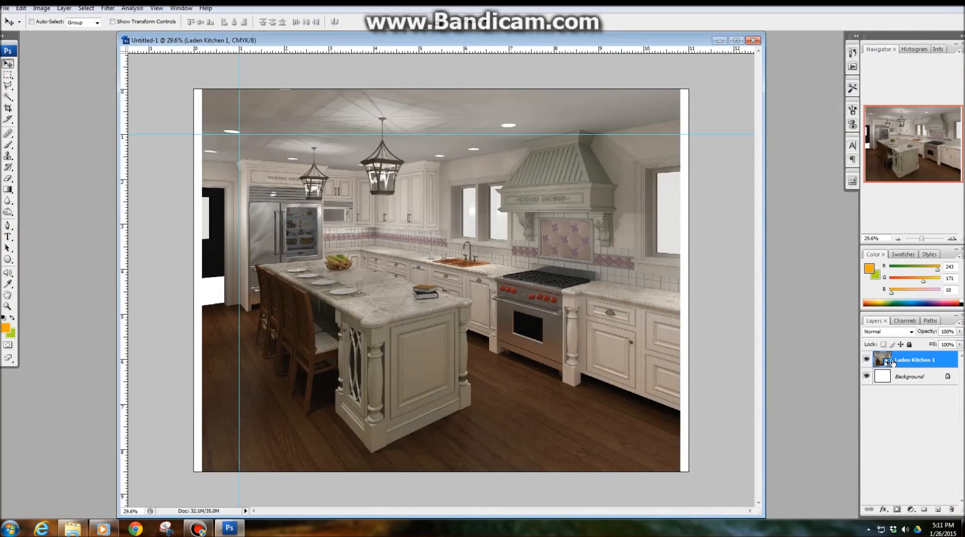
{"action": "right_click", "coordinate": [896, 360]}
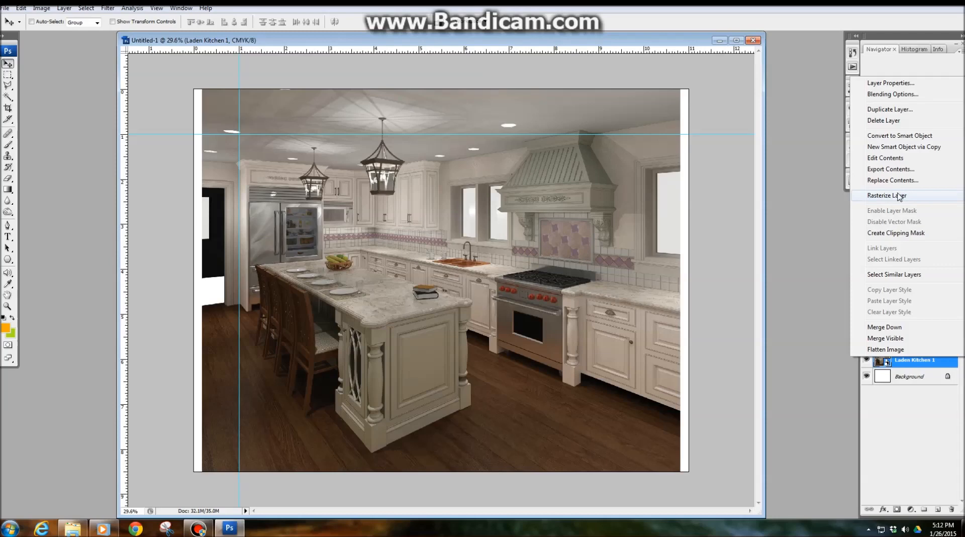
{"action": "left_click", "coordinate": [899, 196]}
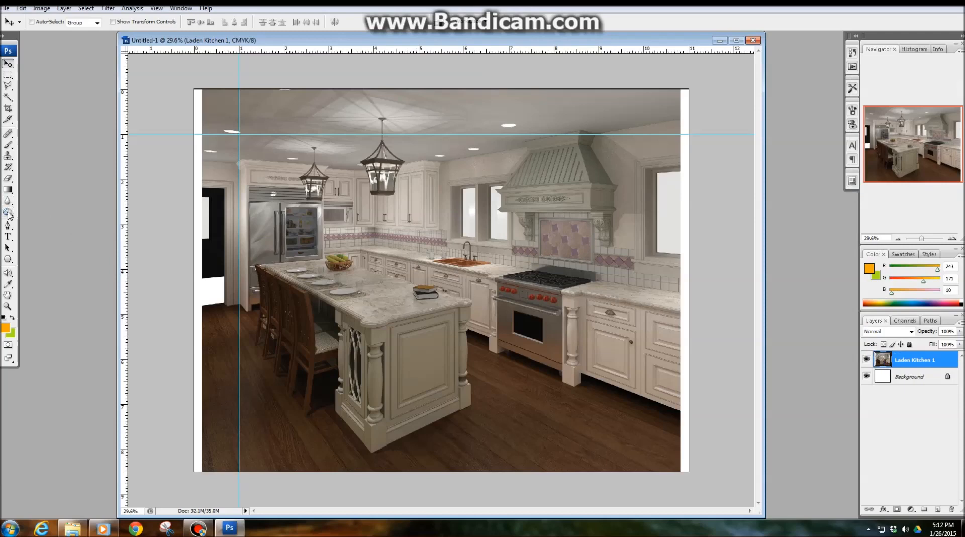
- Choose the Burn tool and set its range to Shadows
{"action": "left_click", "coordinate": [8, 213]}
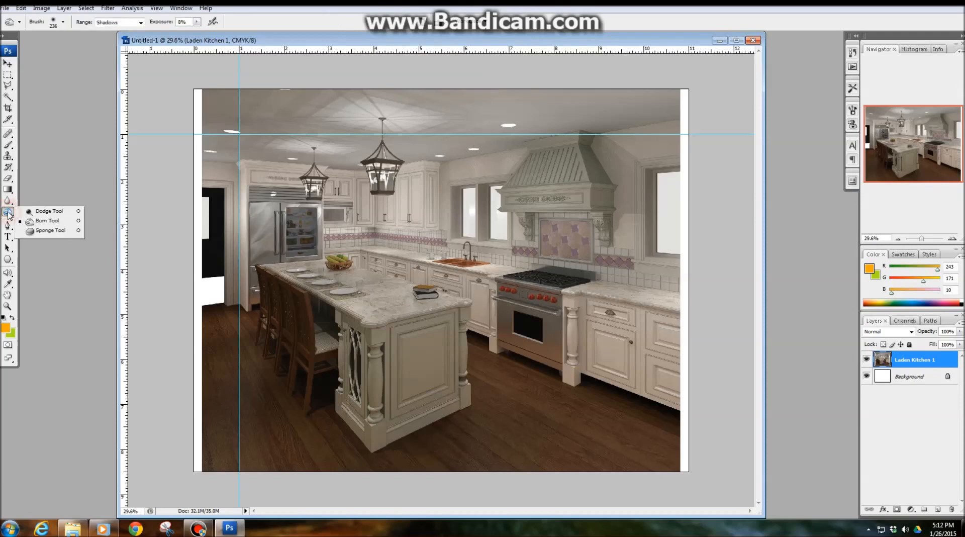
{"action": "left_click", "coordinate": [51, 222]}
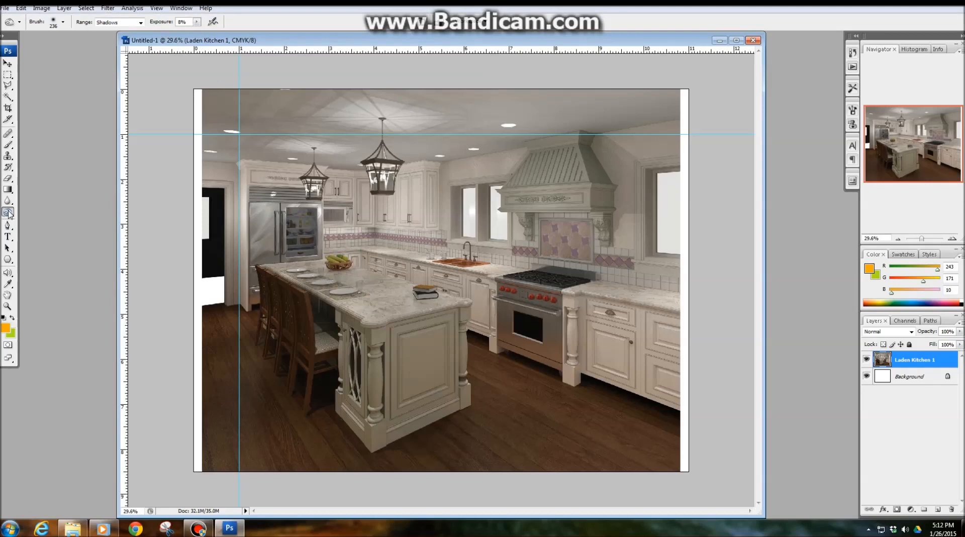
{"action": "left_click", "coordinate": [141, 22]}
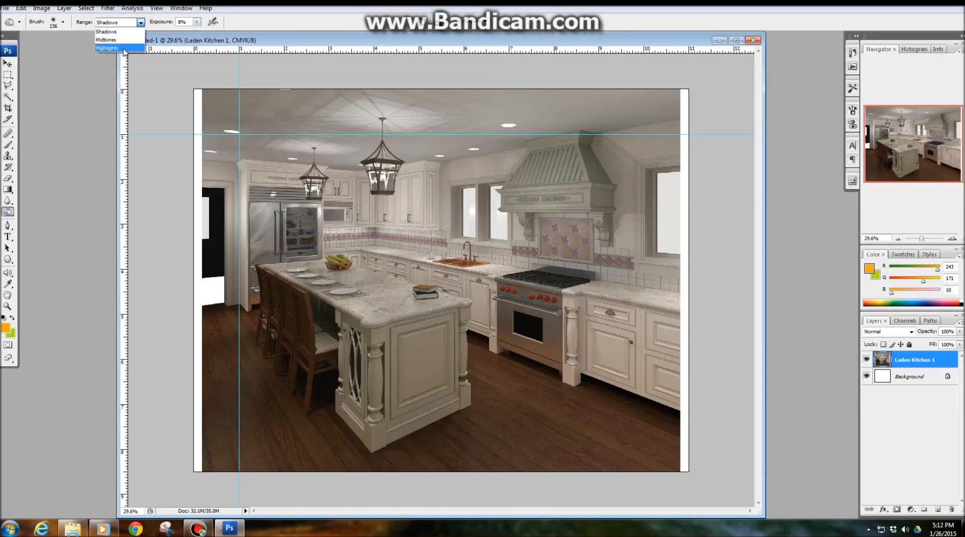
{"action": "left_click", "coordinate": [123, 32]}
- Replace the brush presets with the Basic Brushes set and choose the hard round 32 px brush
{"action": "left_click", "coordinate": [63, 22]}
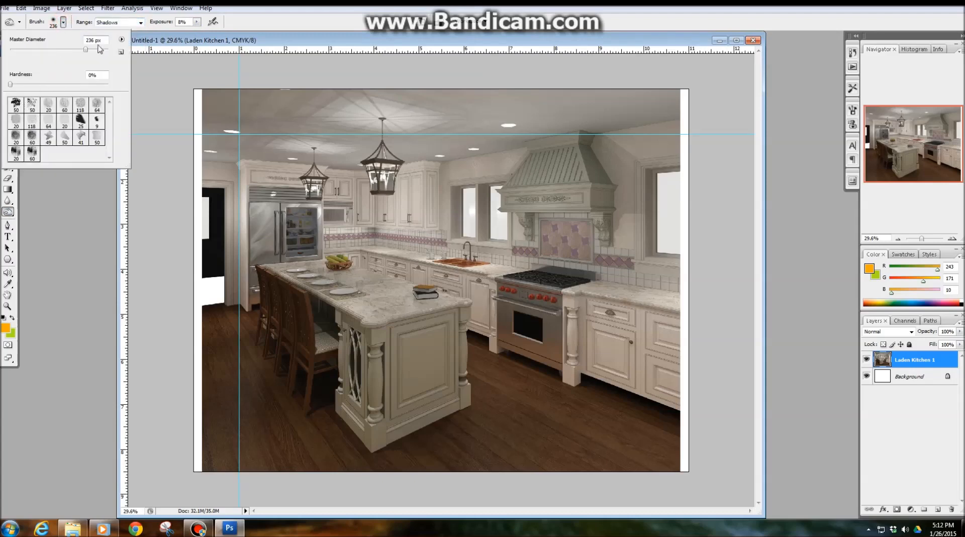
{"action": "left_click", "coordinate": [121, 40]}
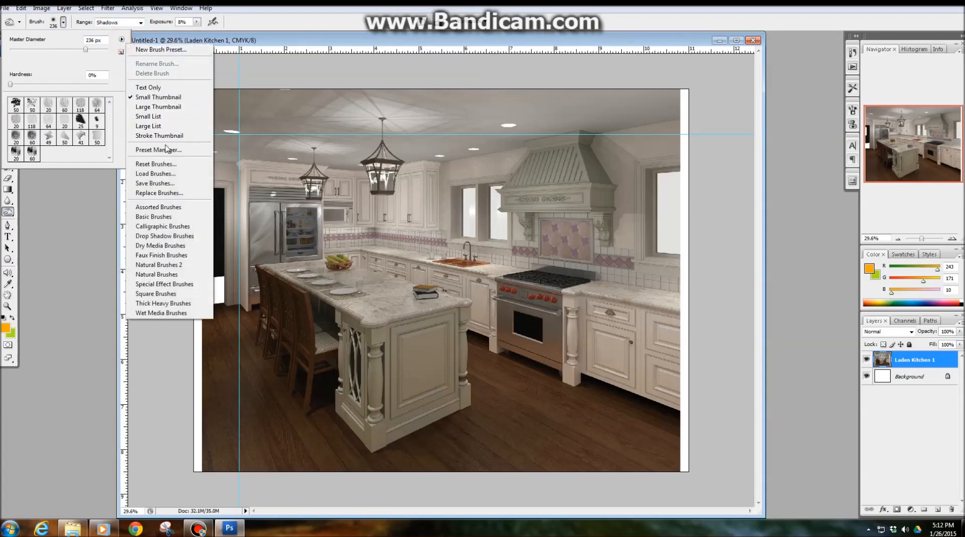
{"action": "left_click", "coordinate": [164, 217]}
{"action": "left_click", "coordinate": [443, 192]}
{"action": "left_click", "coordinate": [64, 137]}
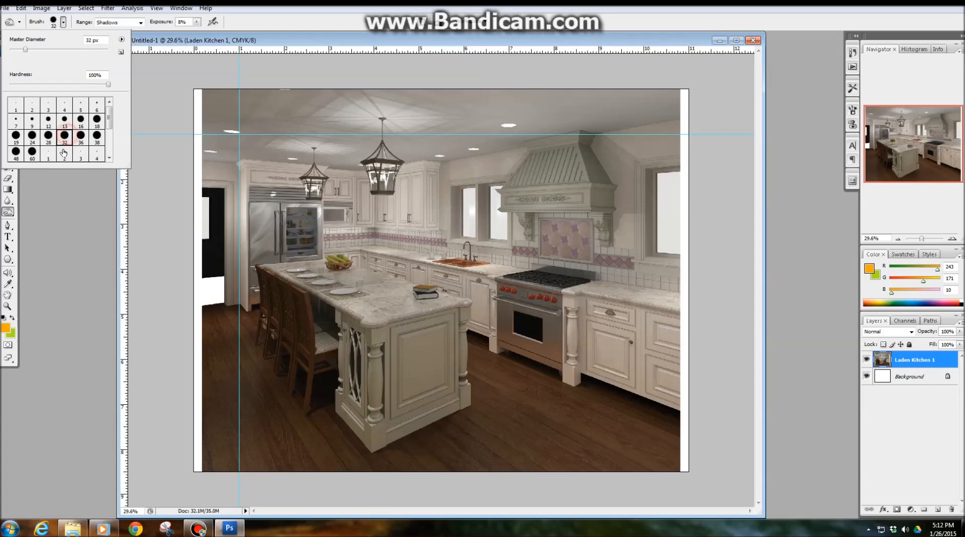
{"action": "left_click", "coordinate": [62, 21]}
- Enlarge the Burn brush to 127 px and darken the shadows across the wall cabinets beside the windows
{"action": "left_click", "coordinate": [197, 22]}
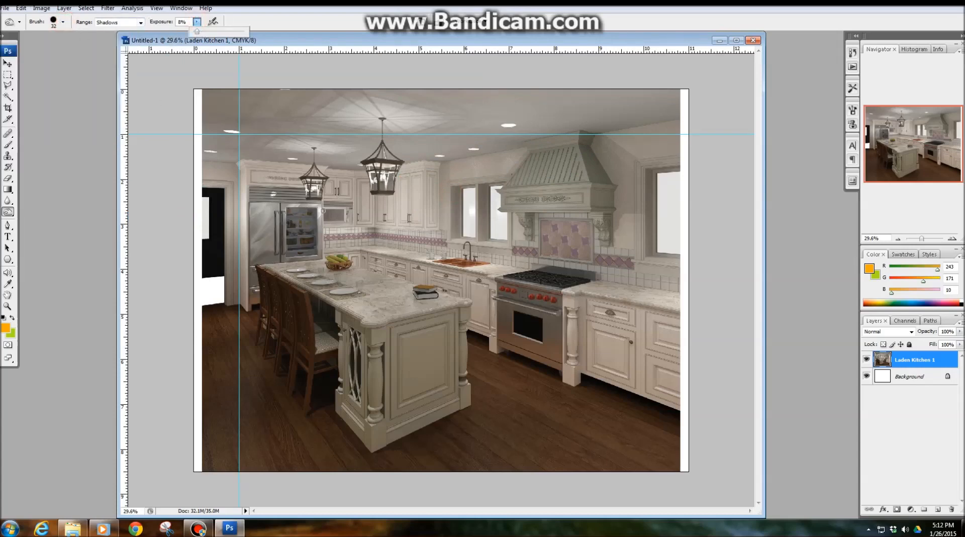
{"action": "left_click", "coordinate": [63, 21]}
{"action": "left_click_drag", "start_coordinate": [59, 49], "coordinate": [66, 49]}
{"action": "left_click", "coordinate": [392, 223]}
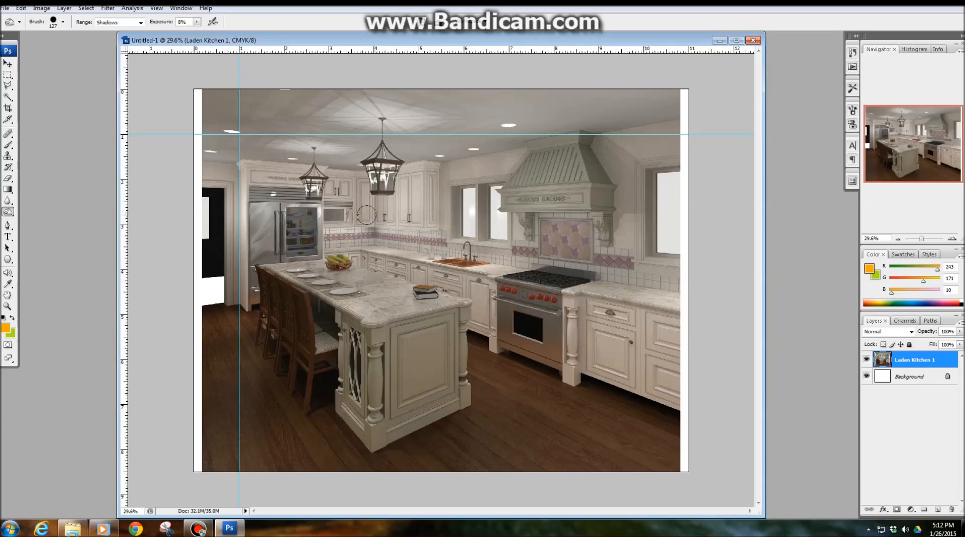
{"action": "mouse_move", "coordinate": [429, 212]}
{"action": "left_mouse_down"}
{"action": "mouse_move", "coordinate": [344, 218]}
{"action": "mouse_move", "coordinate": [462, 217]}
{"action": "mouse_move", "coordinate": [340, 216]}
{"action": "mouse_move", "coordinate": [478, 214]}
{"action": "mouse_move", "coordinate": [306, 224]}
{"action": "mouse_move", "coordinate": [475, 215]}
{"action": "mouse_move", "coordinate": [306, 212]}
{"action": "mouse_move", "coordinate": [481, 218]}
{"action": "mouse_move", "coordinate": [295, 223]}
{"action": "mouse_move", "coordinate": [464, 219]}
{"action": "mouse_move", "coordinate": [438, 228]}
{"action": "left_mouse_up"}
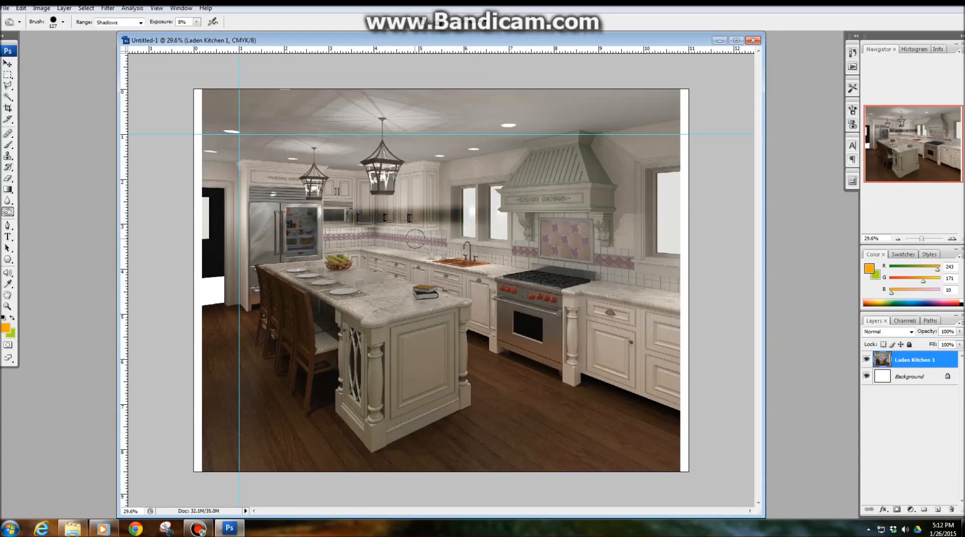
{"action": "left_click", "coordinate": [450, 212]}
- Burn the shadows on the tile panel behind the range and along the base cabinets beneath the sink counter
{"action": "mouse_move", "coordinate": [587, 247]}
{"action": "left_mouse_down"}
{"action": "mouse_move", "coordinate": [530, 240]}
{"action": "mouse_move", "coordinate": [598, 237]}
{"action": "mouse_move", "coordinate": [517, 238]}
{"action": "mouse_move", "coordinate": [606, 238]}
{"action": "mouse_move", "coordinate": [489, 244]}
{"action": "mouse_move", "coordinate": [617, 237]}
{"action": "mouse_move", "coordinate": [594, 271]}
{"action": "mouse_move", "coordinate": [568, 261]}
{"action": "mouse_move", "coordinate": [610, 267]}
{"action": "mouse_move", "coordinate": [543, 258]}
{"action": "mouse_move", "coordinate": [640, 263]}
{"action": "mouse_move", "coordinate": [521, 249]}
{"action": "mouse_move", "coordinate": [629, 261]}
{"action": "left_mouse_up"}
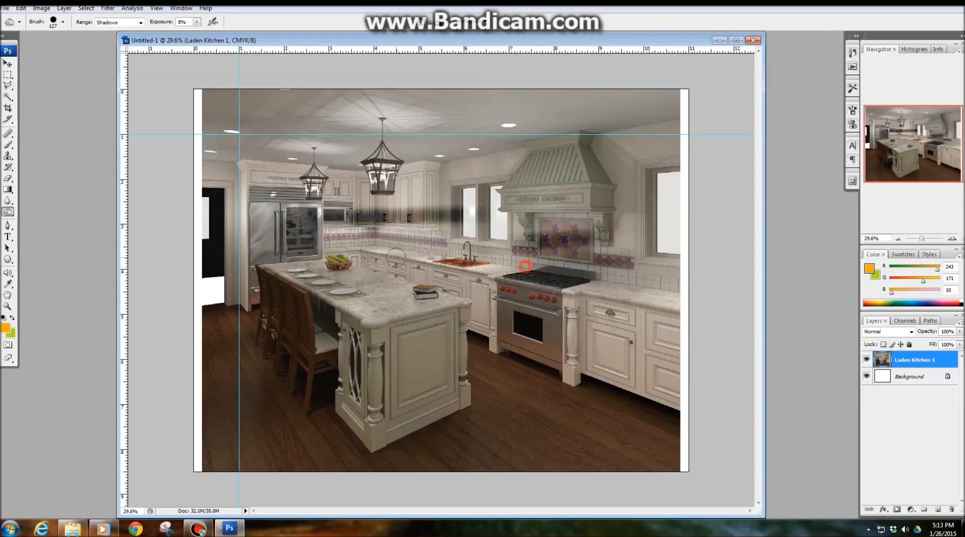
{"action": "mouse_move", "coordinate": [392, 270]}
{"action": "left_mouse_down"}
{"action": "mouse_move", "coordinate": [375, 258]}
{"action": "mouse_move", "coordinate": [405, 260]}
{"action": "mouse_move", "coordinate": [366, 257]}
{"action": "mouse_move", "coordinate": [478, 285]}
{"action": "mouse_move", "coordinate": [362, 253]}
{"action": "mouse_move", "coordinate": [499, 286]}
{"action": "left_mouse_up"}
{"action": "mouse_move", "coordinate": [390, 266]}
{"action": "left_mouse_down"}
{"action": "mouse_move", "coordinate": [360, 255]}
{"action": "mouse_move", "coordinate": [513, 291]}
{"action": "left_mouse_up"}
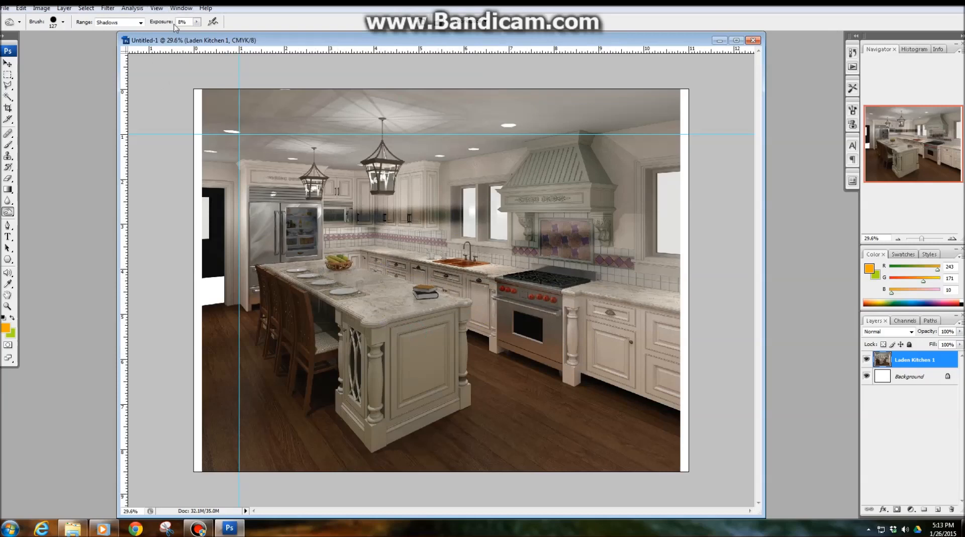
- Set the Burn exposure to 67% and paint heavy horizontal strokes across the kitchen island and the oven
{"action": "left_click", "coordinate": [199, 24]}
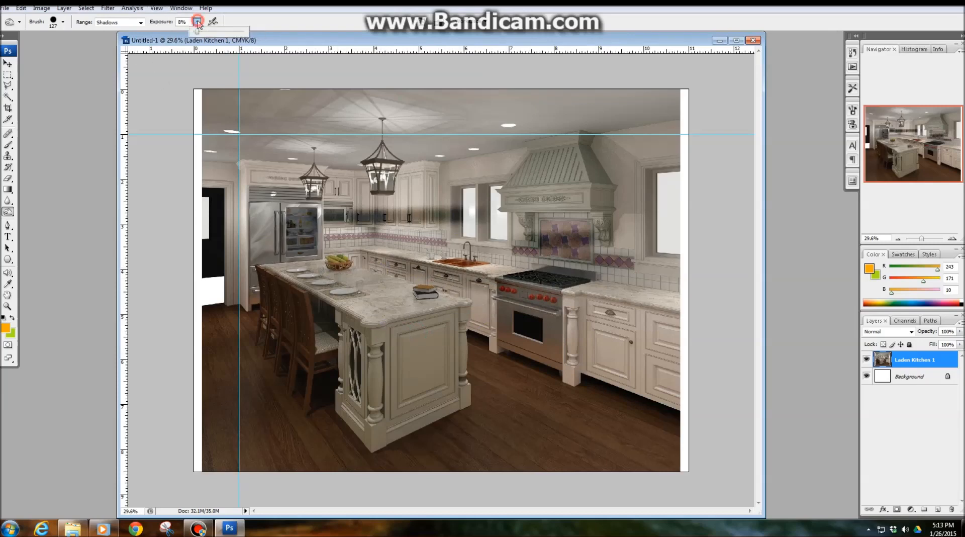
{"action": "left_click_drag", "start_coordinate": [194, 31], "coordinate": [228, 33]}
{"action": "left_click", "coordinate": [398, 312]}
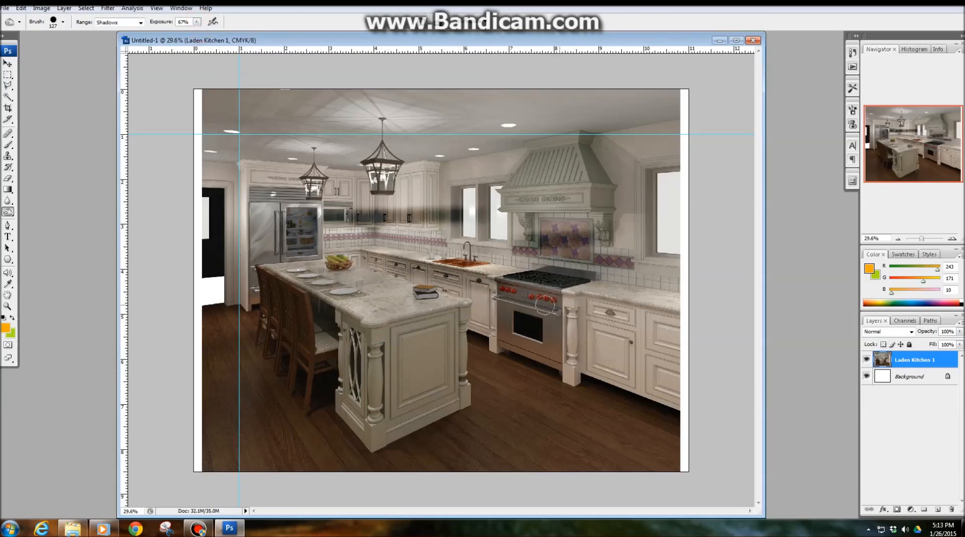
{"action": "left_click_drag", "start_coordinate": [353, 312], "coordinate": [574, 311]}
{"action": "left_click_drag", "start_coordinate": [350, 330], "coordinate": [500, 340]}
{"action": "left_click_drag", "start_coordinate": [343, 359], "coordinate": [567, 348]}
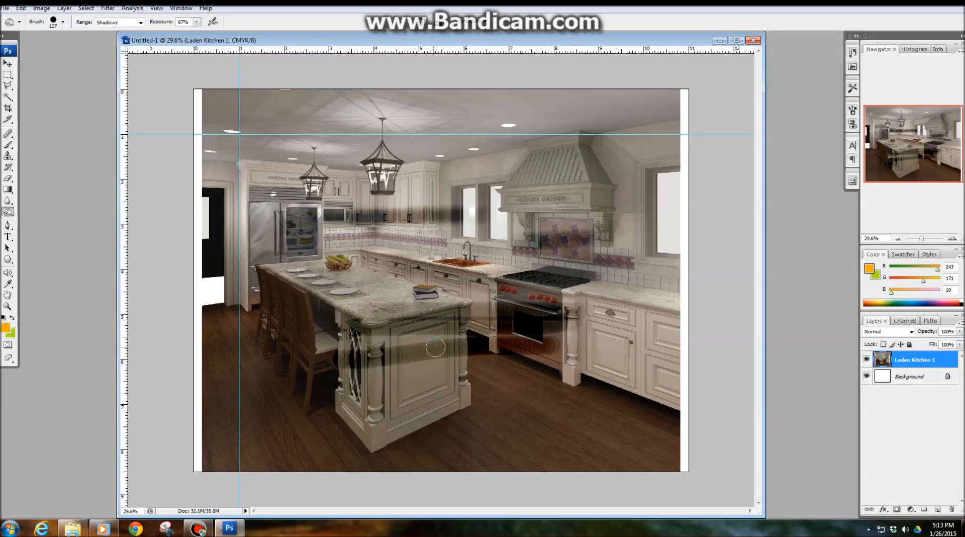
- Reduce the Burn exposure to 12% and undo the heavy strokes over the island and the oven
{"action": "left_click", "coordinate": [197, 22]}
{"action": "left_click_drag", "start_coordinate": [183, 31], "coordinate": [168, 31]}
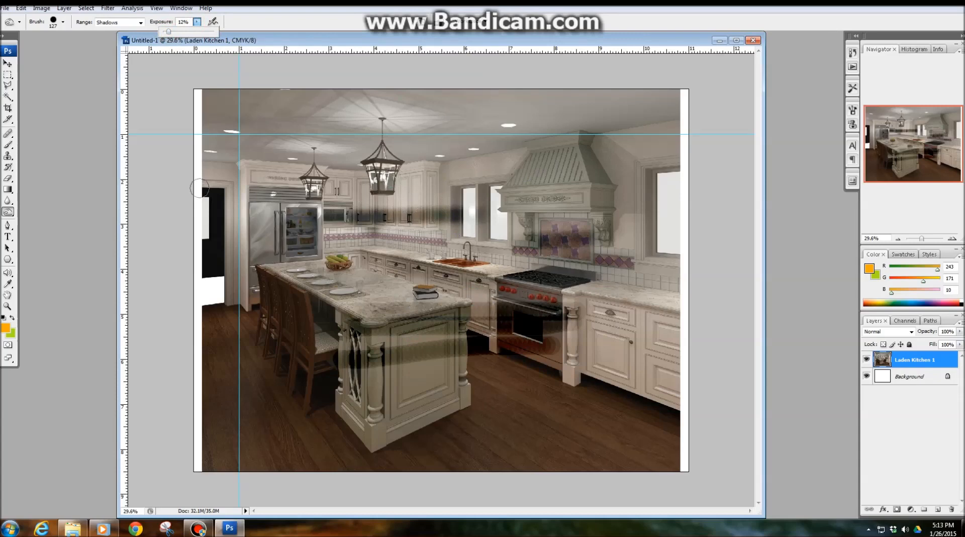
{"action": "key", "text": "ctrl+alt+z"}
{"action": "key", "text": "ctrl+alt+z"}
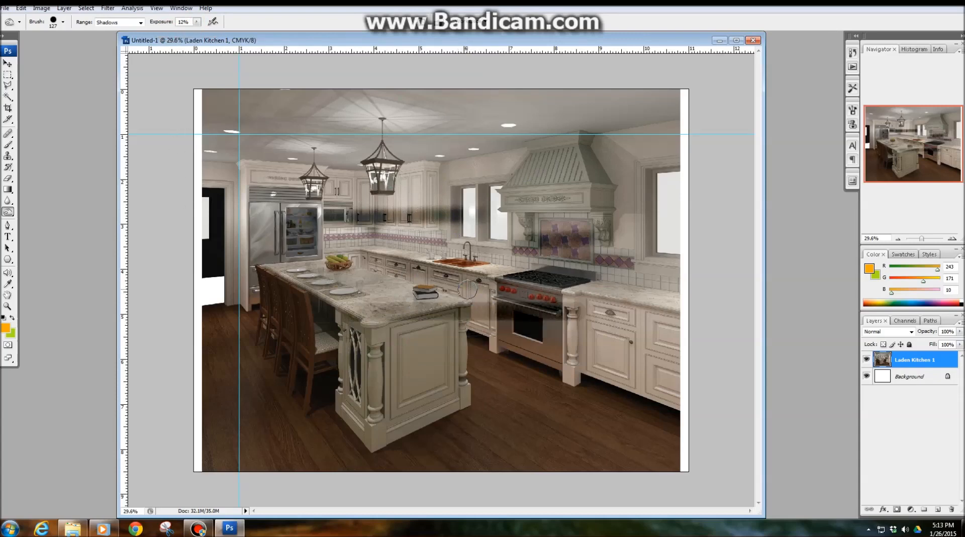
{"action": "key", "text": "ctrl+alt+z"}
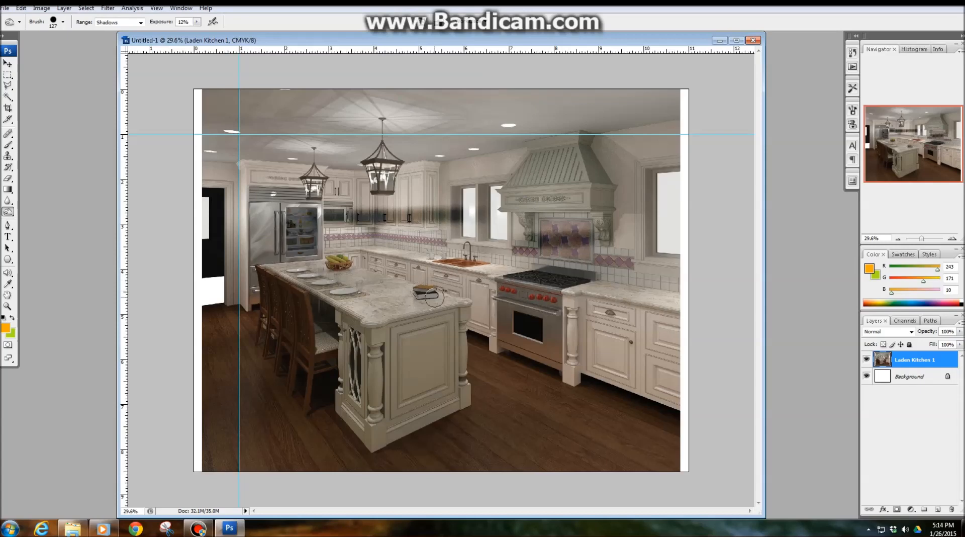
- Lighten the midtones around the wall cabinets with the Dodge tool at 50% exposure and undo the last stroke
{"action": "left_click_drag", "start_coordinate": [9, 212], "coordinate": [62, 215]}
{"action": "mouse_move", "coordinate": [359, 291]}
{"action": "left_mouse_down"}
{"action": "mouse_move", "coordinate": [396, 294]}
{"action": "mouse_move", "coordinate": [382, 309]}
{"action": "mouse_move", "coordinate": [440, 303]}
{"action": "mouse_move", "coordinate": [352, 256]}
{"action": "mouse_move", "coordinate": [427, 276]}
{"action": "mouse_move", "coordinate": [422, 207]}
{"action": "mouse_move", "coordinate": [372, 215]}
{"action": "mouse_move", "coordinate": [414, 223]}
{"action": "mouse_move", "coordinate": [381, 214]}
{"action": "left_mouse_up"}
{"action": "key", "text": "alt+shift+m"}
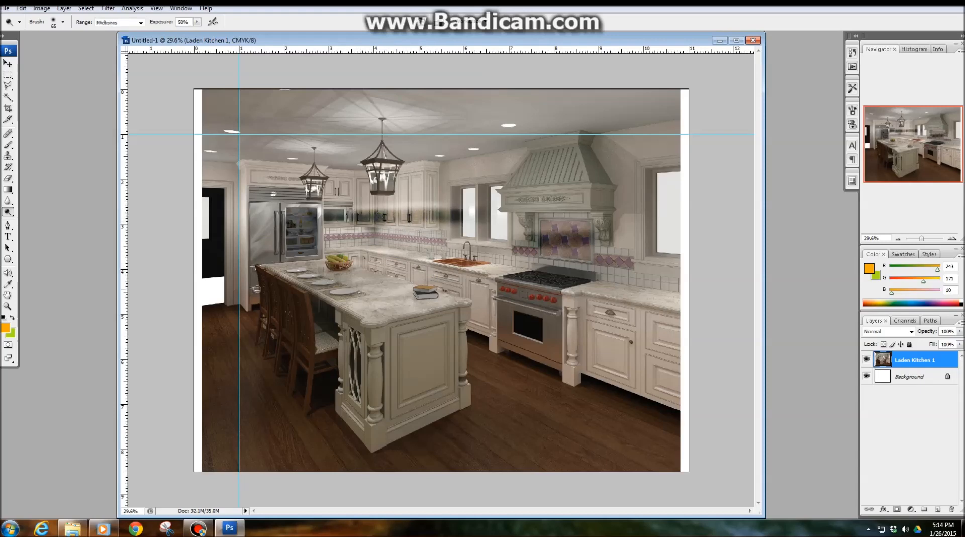
{"action": "key", "text": "ctrl+z"}
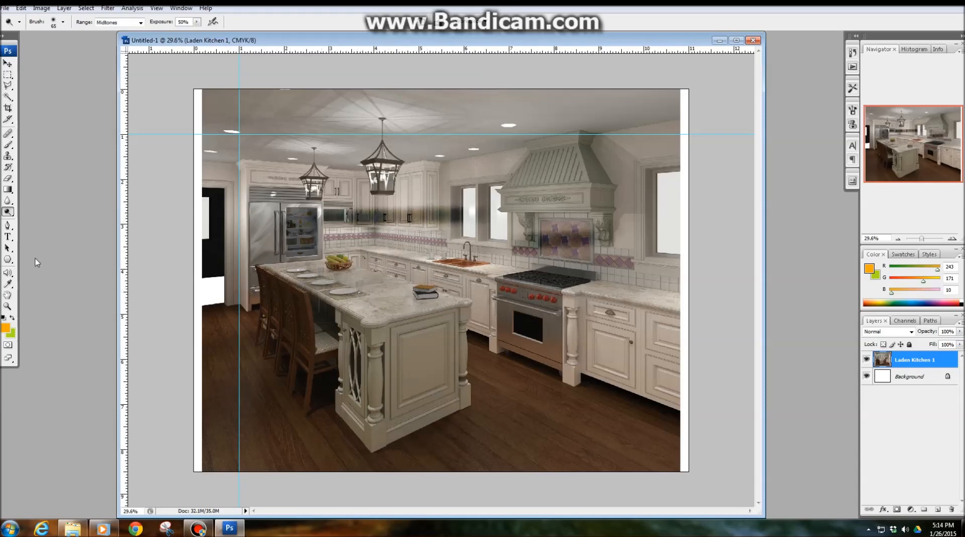
- Set the Sponge tool to Saturate mode at 50% flow and intensify the colours of the fruit basket on the island
{"action": "left_click", "coordinate": [12, 217]}
{"action": "left_click", "coordinate": [45, 231]}
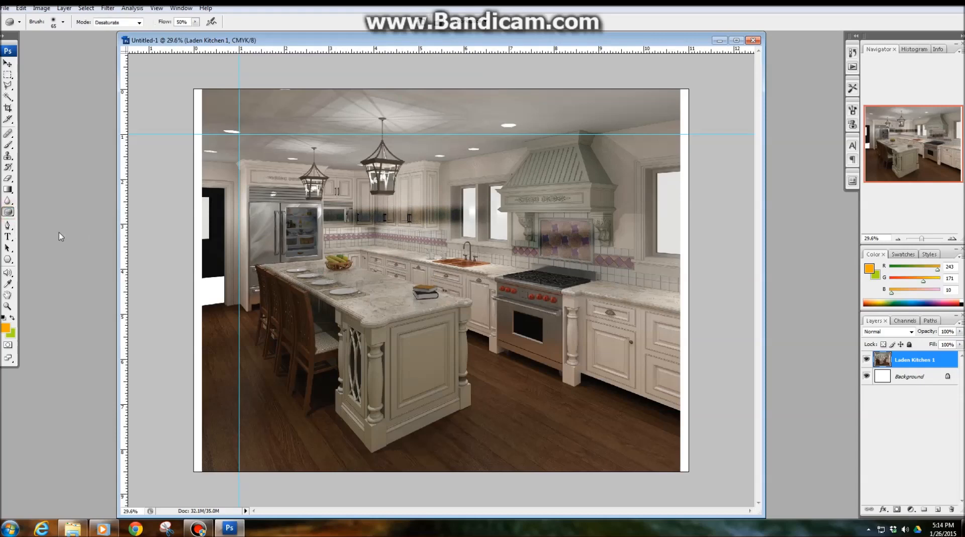
{"action": "left_click", "coordinate": [139, 23]}
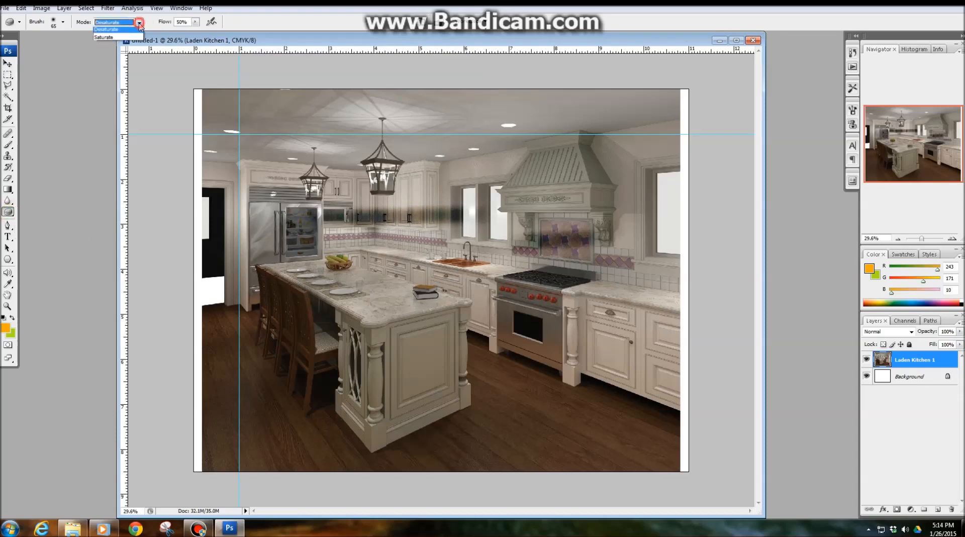
{"action": "left_click", "coordinate": [116, 40]}
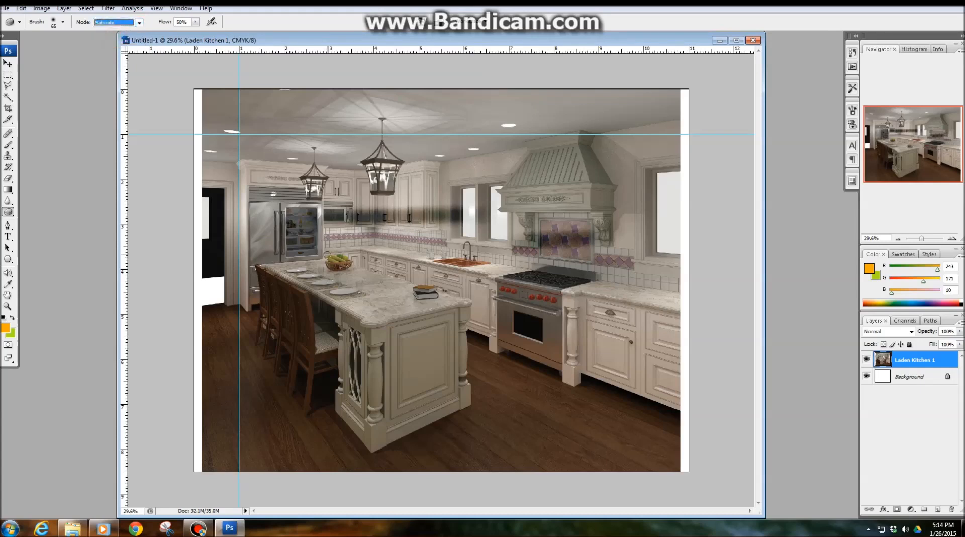
{"action": "scroll", "coordinate": [338, 256], "scroll_direction": "up", "scroll_amount": 4}
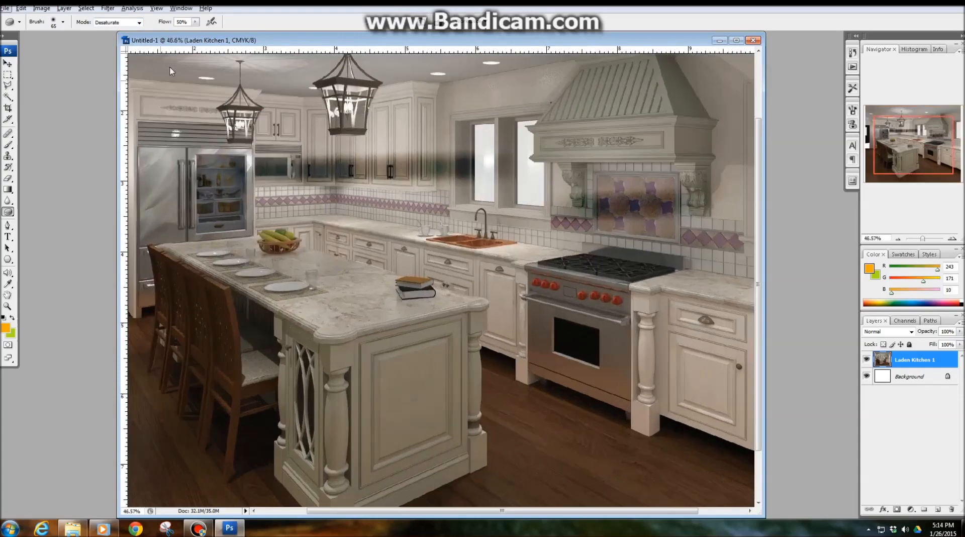
{"action": "left_click", "coordinate": [139, 23]}
{"action": "left_click", "coordinate": [115, 40]}
{"action": "scroll", "coordinate": [275, 242], "scroll_direction": "up", "scroll_amount": 8}
{"action": "mouse_move", "coordinate": [273, 235]}
{"action": "left_mouse_down"}
{"action": "mouse_move", "coordinate": [301, 239]}
{"action": "mouse_move", "coordinate": [265, 226]}
{"action": "mouse_move", "coordinate": [291, 241]}
{"action": "mouse_move", "coordinate": [272, 233]}
{"action": "mouse_move", "coordinate": [301, 233]}
{"action": "mouse_move", "coordinate": [247, 231]}
{"action": "mouse_move", "coordinate": [298, 229]}
{"action": "mouse_move", "coordinate": [264, 240]}
{"action": "mouse_move", "coordinate": [302, 245]}
{"action": "mouse_move", "coordinate": [266, 246]}
{"action": "mouse_move", "coordinate": [264, 230]}
{"action": "mouse_move", "coordinate": [273, 259]}
{"action": "mouse_move", "coordinate": [285, 244]}
{"action": "mouse_move", "coordinate": [317, 241]}
{"action": "mouse_move", "coordinate": [271, 224]}
{"action": "mouse_move", "coordinate": [302, 220]}
{"action": "mouse_move", "coordinate": [270, 260]}
{"action": "mouse_move", "coordinate": [313, 249]}
{"action": "mouse_move", "coordinate": [265, 246]}
{"action": "mouse_move", "coordinate": [342, 244]}
{"action": "mouse_move", "coordinate": [226, 243]}
{"action": "mouse_move", "coordinate": [335, 244]}
{"action": "mouse_move", "coordinate": [269, 245]}
{"action": "mouse_move", "coordinate": [234, 223]}
{"action": "mouse_move", "coordinate": [295, 220]}
{"action": "mouse_move", "coordinate": [222, 230]}
{"action": "left_mouse_up"}
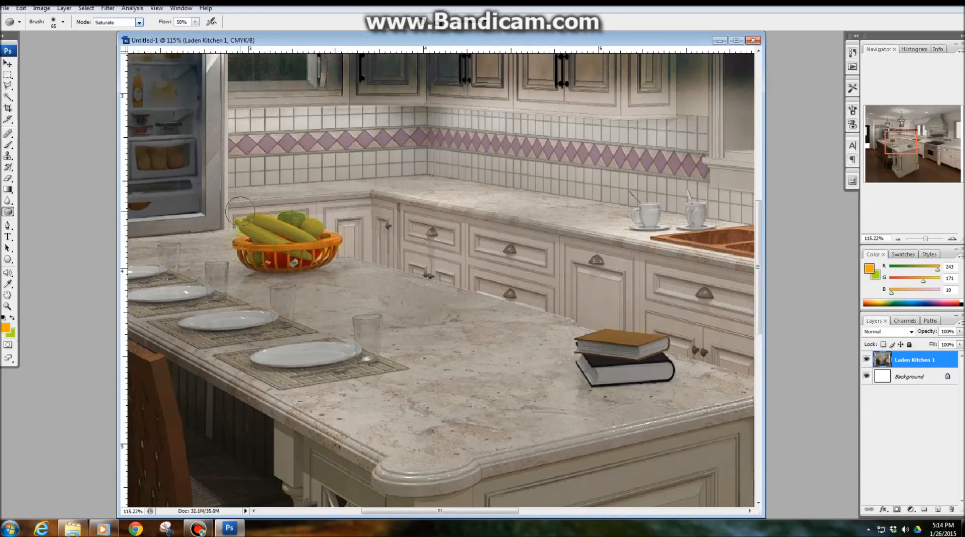
{"action": "key", "text": "ctrl+0"}
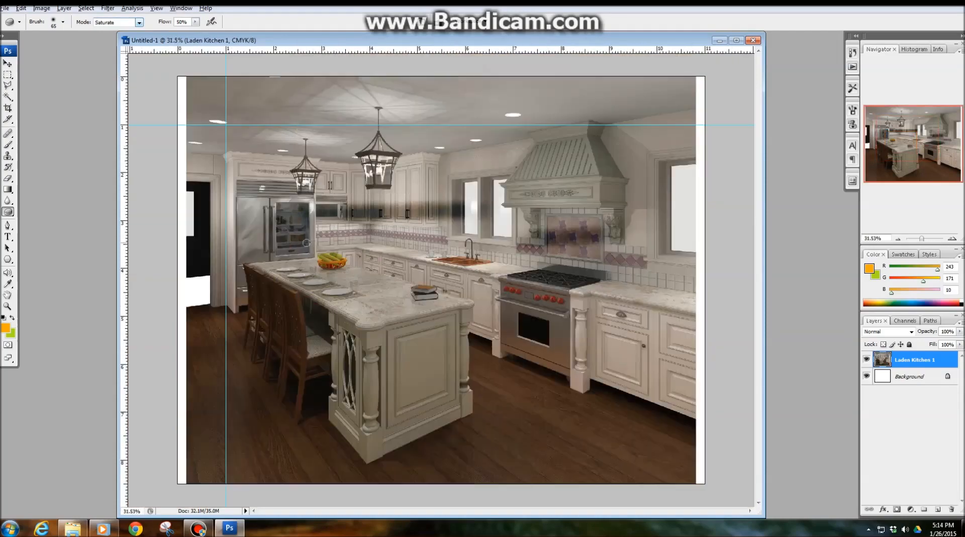
{"action": "scroll", "coordinate": [462, 267], "scroll_direction": "down", "scroll_amount": 3}
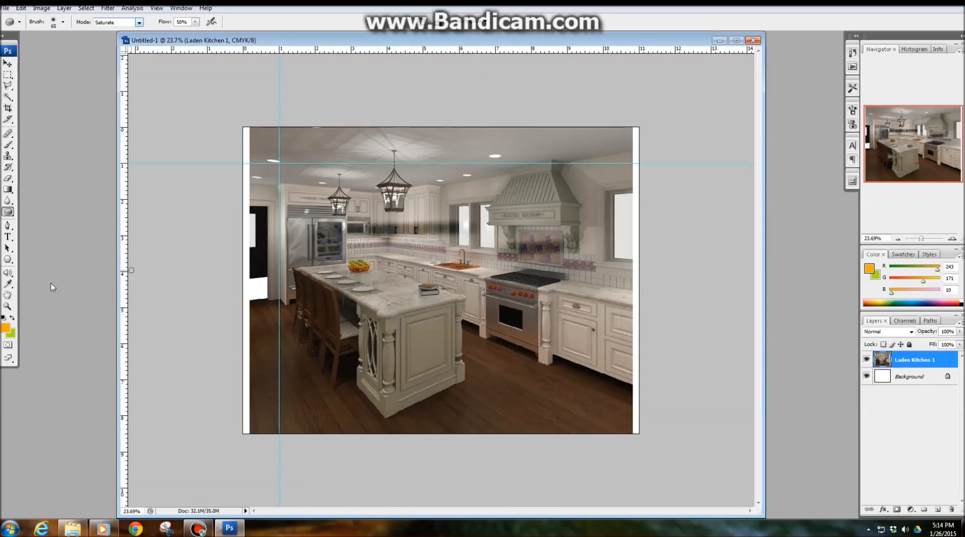
- Look over the toning tools and the Blur, Sharpen and Smudge tools, leaving the Blur tool active
{"action": "left_click", "coordinate": [12, 215]}
{"action": "left_click", "coordinate": [9, 202]}
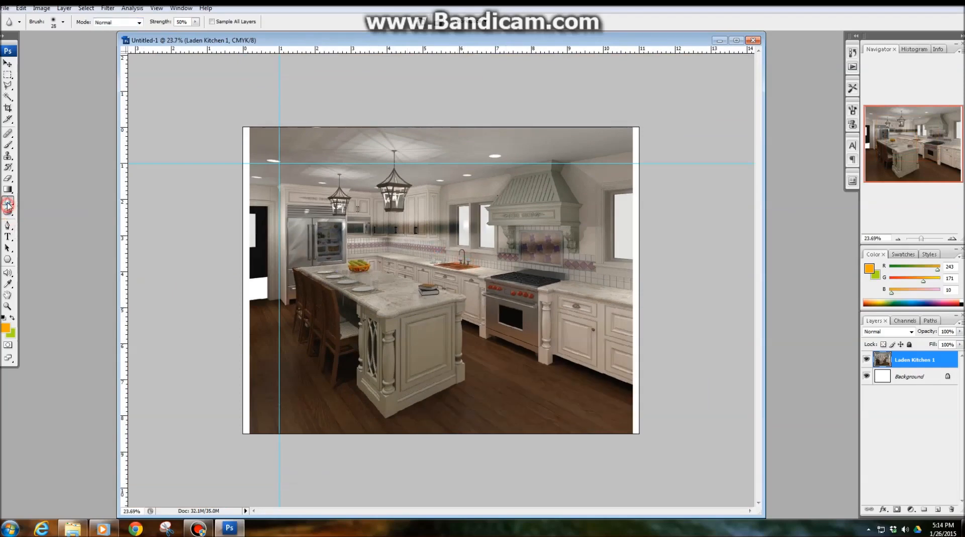
{"action": "left_click", "coordinate": [8, 202]}
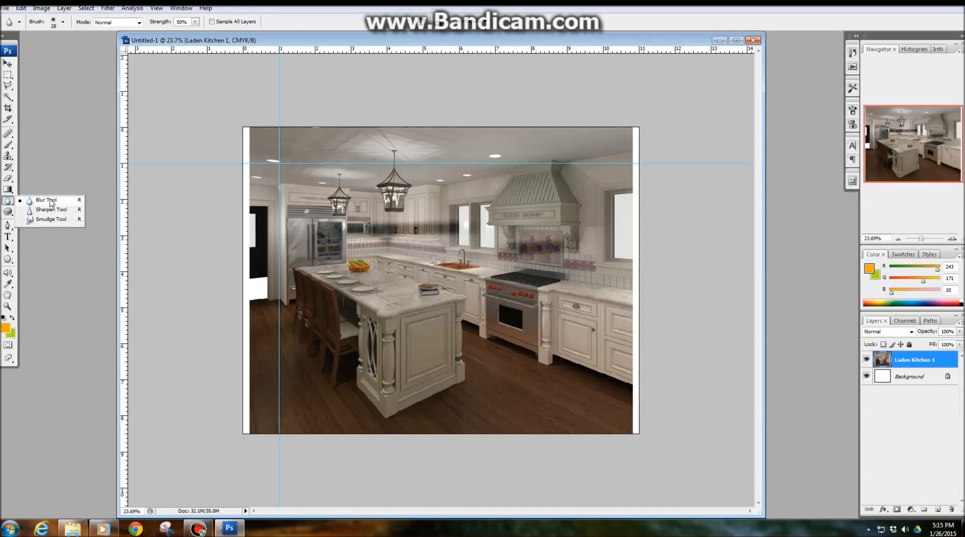
{"action": "left_click", "coordinate": [6, 214]}
{"action": "left_click", "coordinate": [7, 215]}
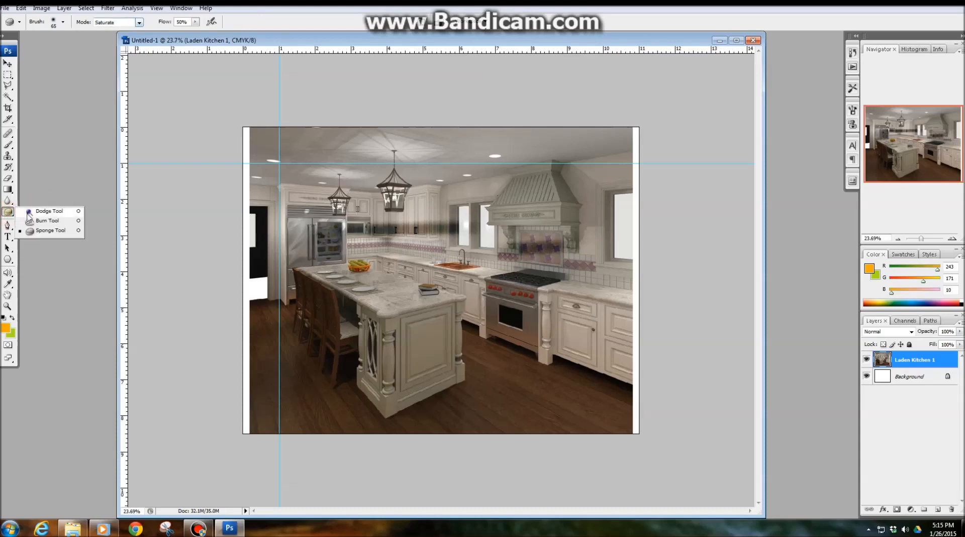
{"action": "left_click", "coordinate": [9, 202]}
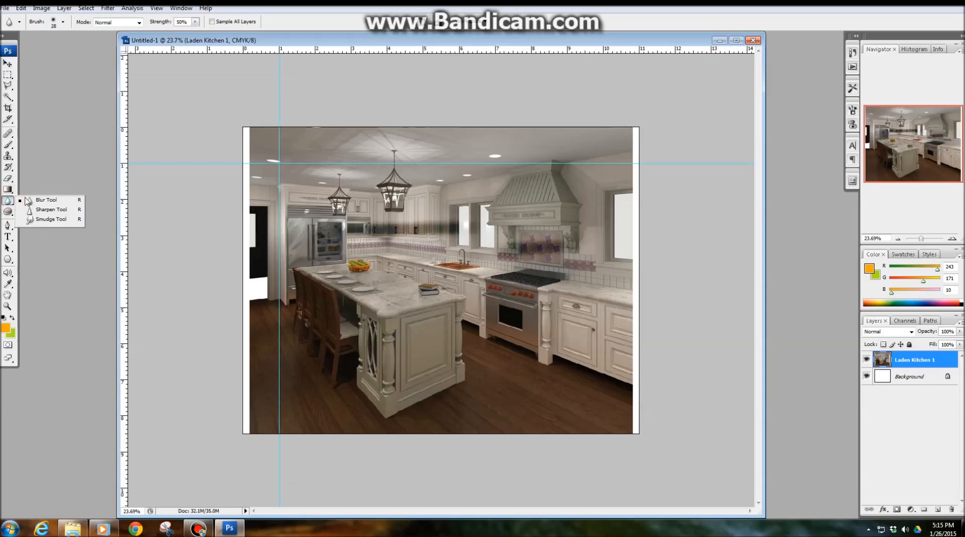
{"action": "left_click", "coordinate": [27, 200]}
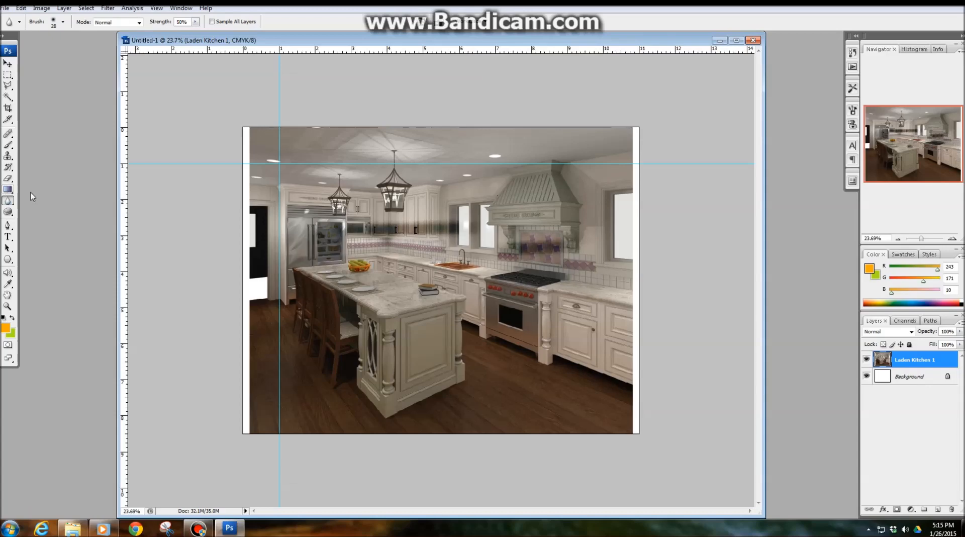
- Show the Gradient and Paint Bucket tool variants and activate the Paint Bucket tool
{"action": "left_click", "coordinate": [9, 189]}
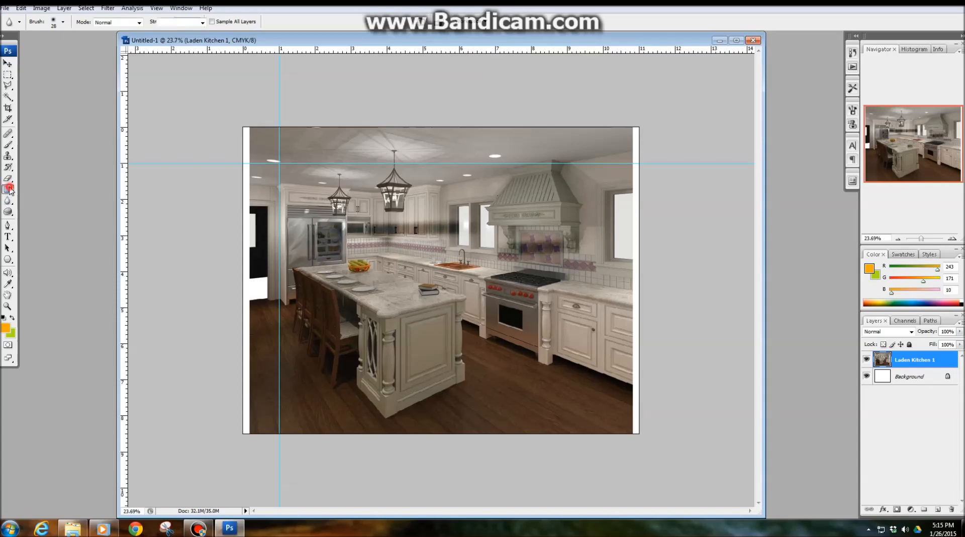
{"action": "right_click", "coordinate": [9, 190]}
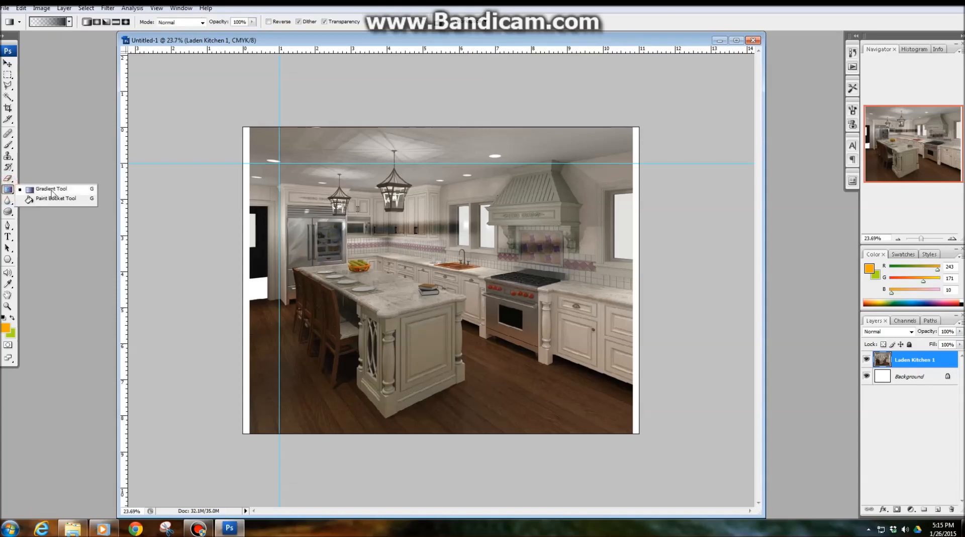
{"action": "left_click", "coordinate": [9, 191]}
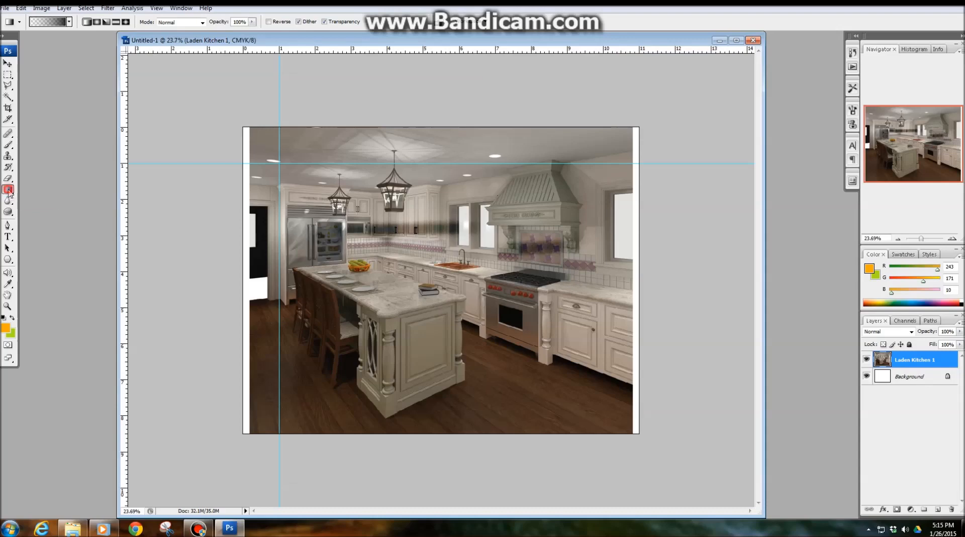
{"action": "right_click", "coordinate": [9, 191]}
{"action": "left_click", "coordinate": [42, 198]}
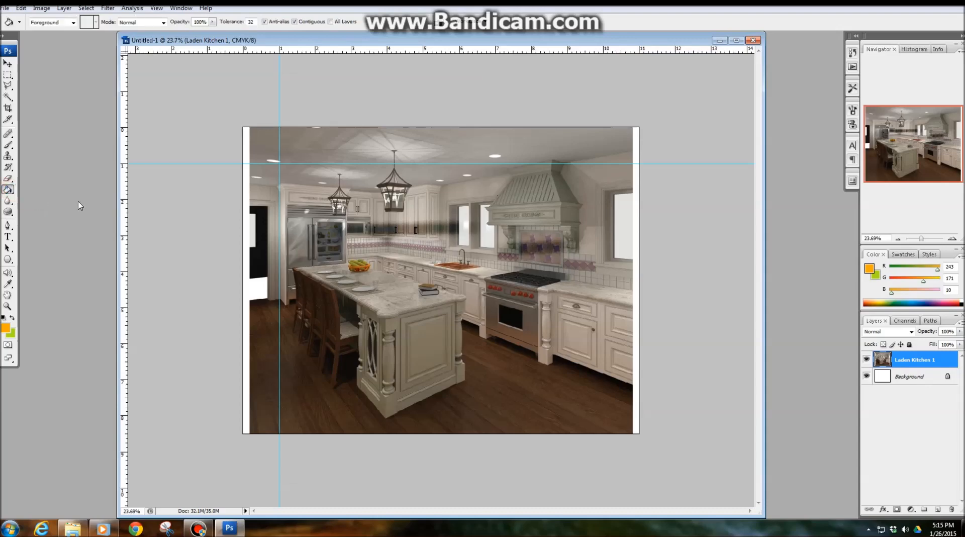
- Fill several individual backsplash tiles beneath the wall cabinets with the orange foreground colour
{"action": "left_click", "coordinate": [394, 240]}
{"action": "scroll", "coordinate": [394, 240], "scroll_direction": "up", "scroll_amount": 5}
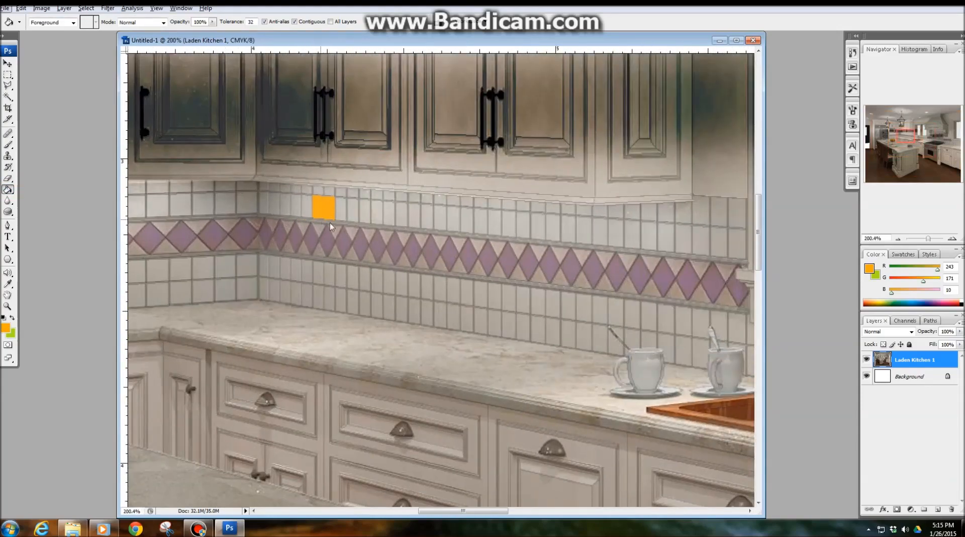
{"action": "scroll", "coordinate": [319, 195], "scroll_direction": "up", "scroll_amount": 1}
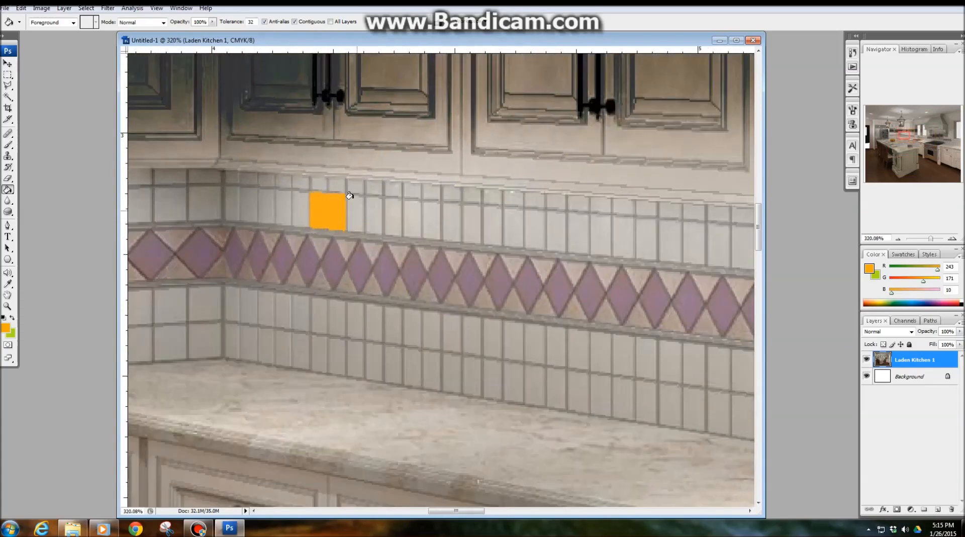
{"action": "left_click", "coordinate": [410, 210]}
{"action": "left_click", "coordinate": [430, 218]}
{"action": "left_click", "coordinate": [451, 216]}
{"action": "left_click", "coordinate": [472, 218]}
{"action": "left_click", "coordinate": [492, 218]}
{"action": "left_click", "coordinate": [516, 221]}
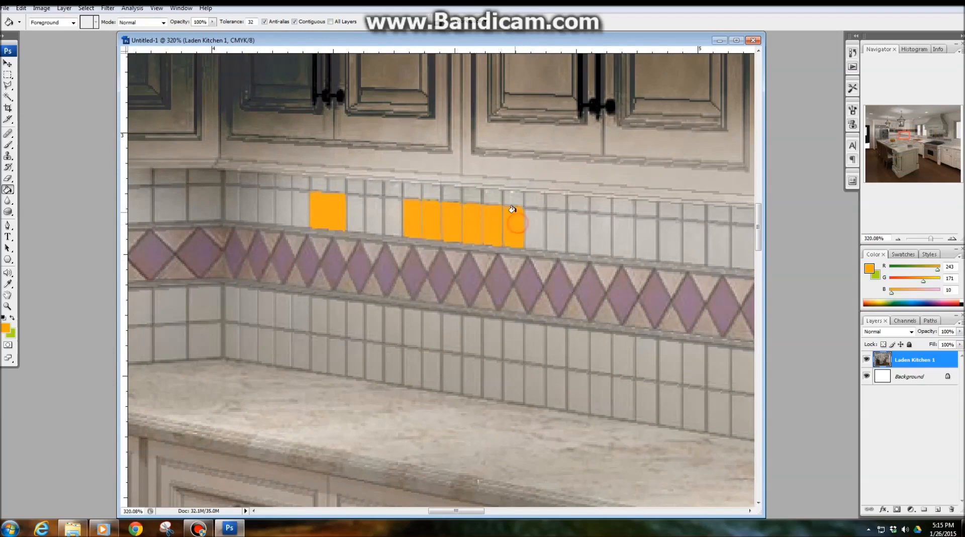
- Try to fill the small tiles directly above the orange ones, undoing each fill
{"action": "left_click", "coordinate": [512, 206]}
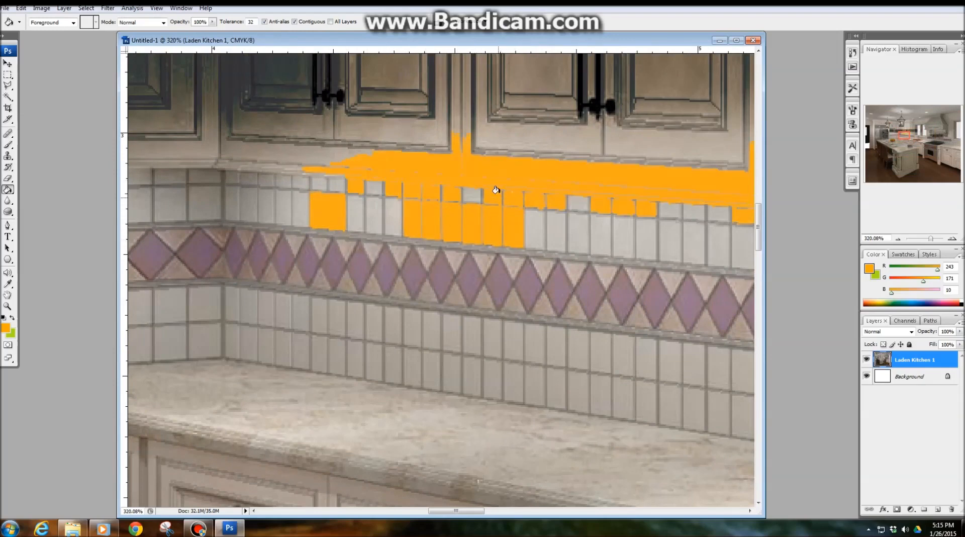
{"action": "key", "text": "ctrl+z"}
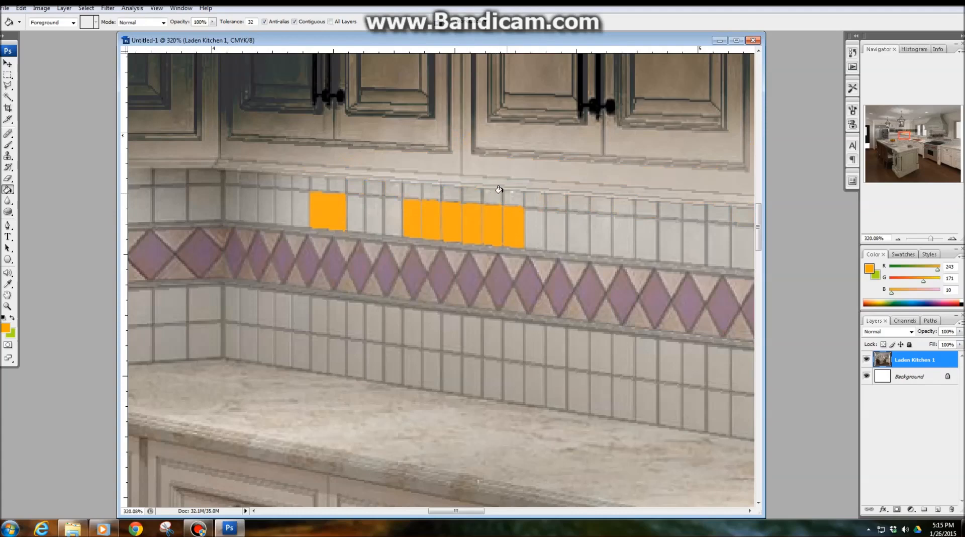
{"action": "scroll", "coordinate": [504, 190], "scroll_direction": "up", "scroll_amount": 4}
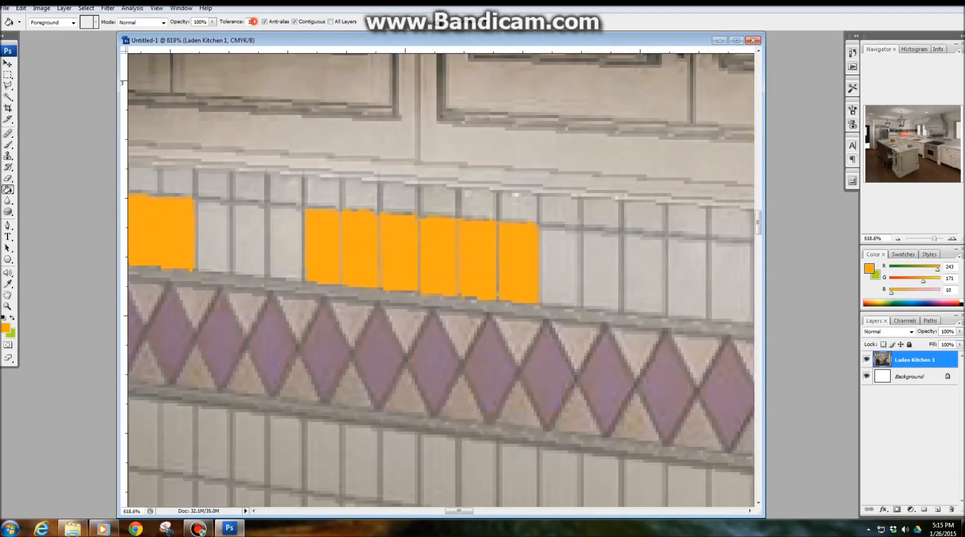
{"action": "left_click", "coordinate": [474, 196]}
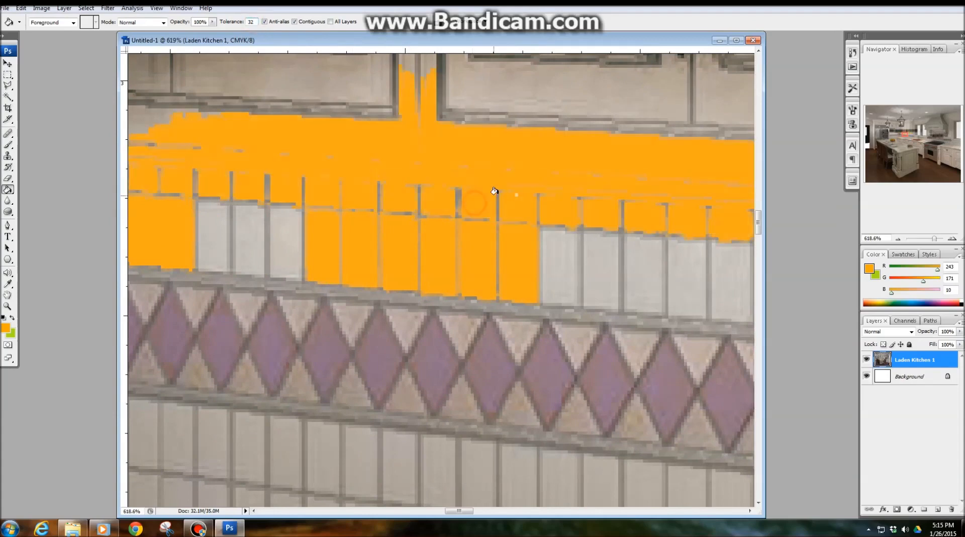
{"action": "key", "text": "ctrl+z"}
- Set the Paint Bucket tolerance to 5 and fill the small tile above the last orange tile
{"action": "double_click", "coordinate": [251, 22]}
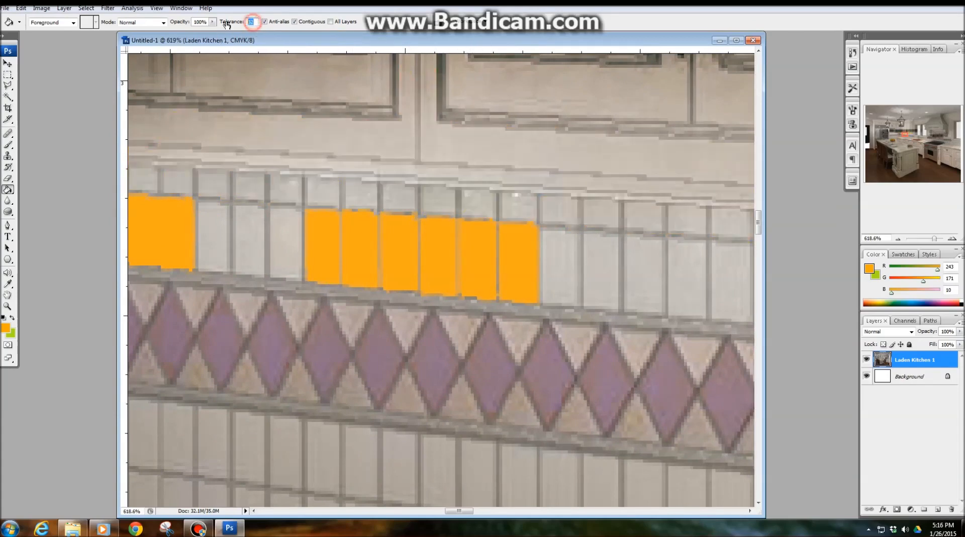
{"action": "type", "text": "5"}
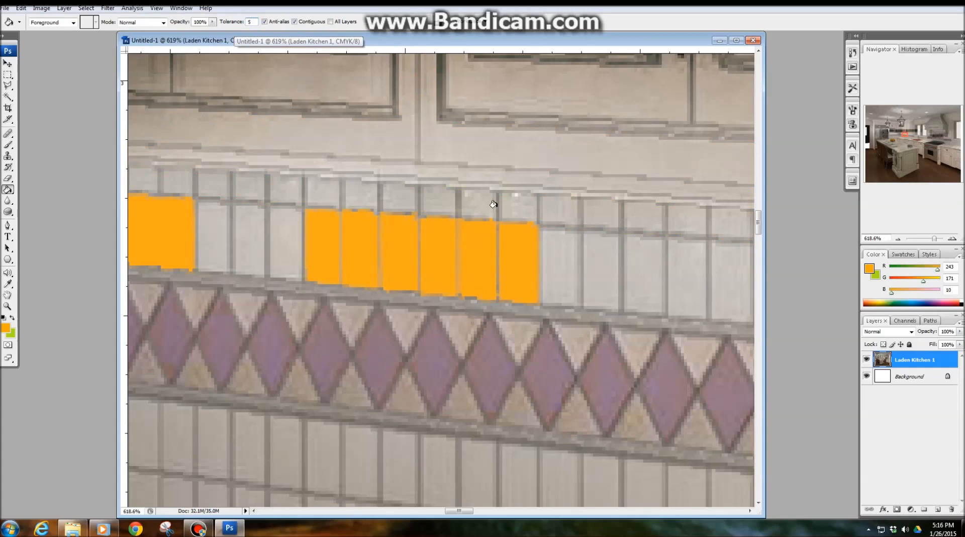
{"action": "left_click", "coordinate": [508, 205]}
{"action": "left_click", "coordinate": [515, 206]}
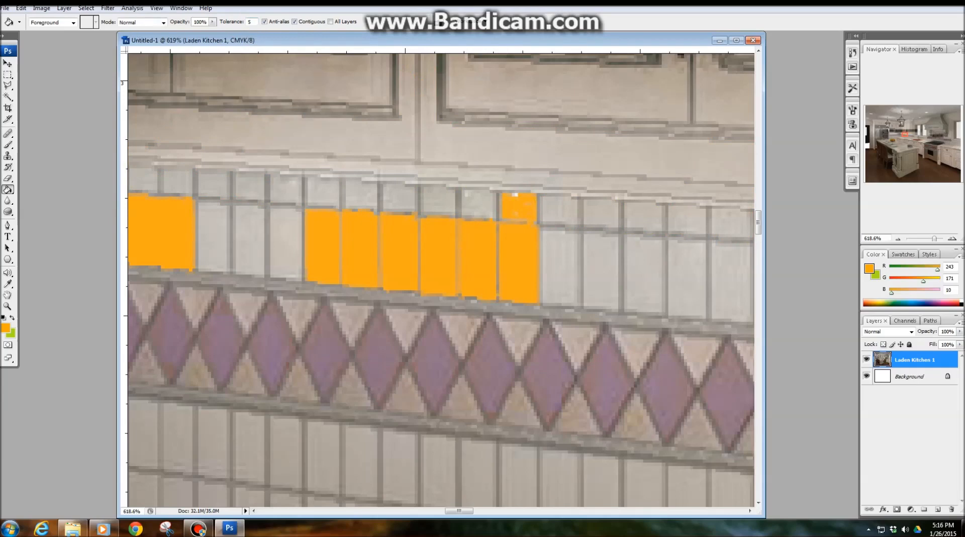
- Reduce the Paint Bucket opacity to 34% and fill the unfilled tiles between the orange ones
{"action": "left_click", "coordinate": [212, 23]}
{"action": "left_click", "coordinate": [179, 31]}
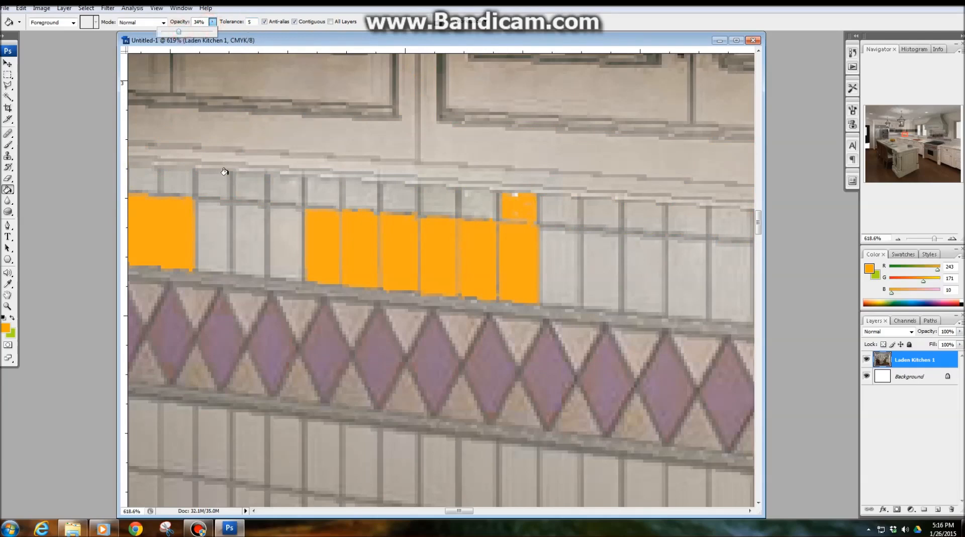
{"action": "left_click", "coordinate": [244, 184]}
{"action": "left_click", "coordinate": [254, 221]}
{"action": "left_click", "coordinate": [212, 242]}
{"action": "left_click", "coordinate": [285, 232]}
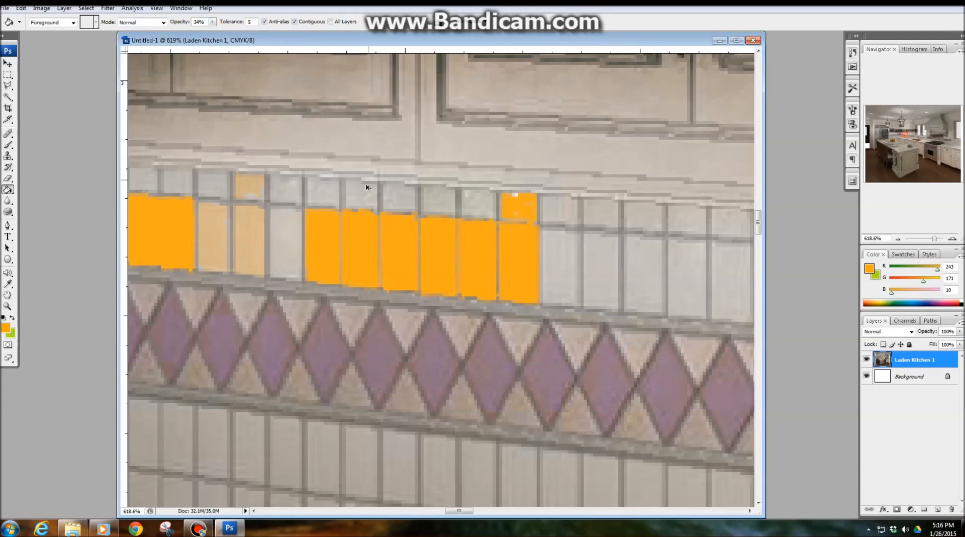
- Undo all the orange tile fills on the backsplash
{"action": "key", "text": "ctrl+alt+z"}
{"action": "key", "text": "ctrl+alt+z"}
{"action": "key", "text": "ctrl+alt+z"}
{"action": "key", "text": "ctrl+alt+z"}
{"action": "key", "text": "ctrl+alt+z"}
{"action": "key", "text": "ctrl+alt+z"}
{"action": "key", "text": "ctrl+alt+z"}
{"action": "key", "text": "ctrl+alt+z"}
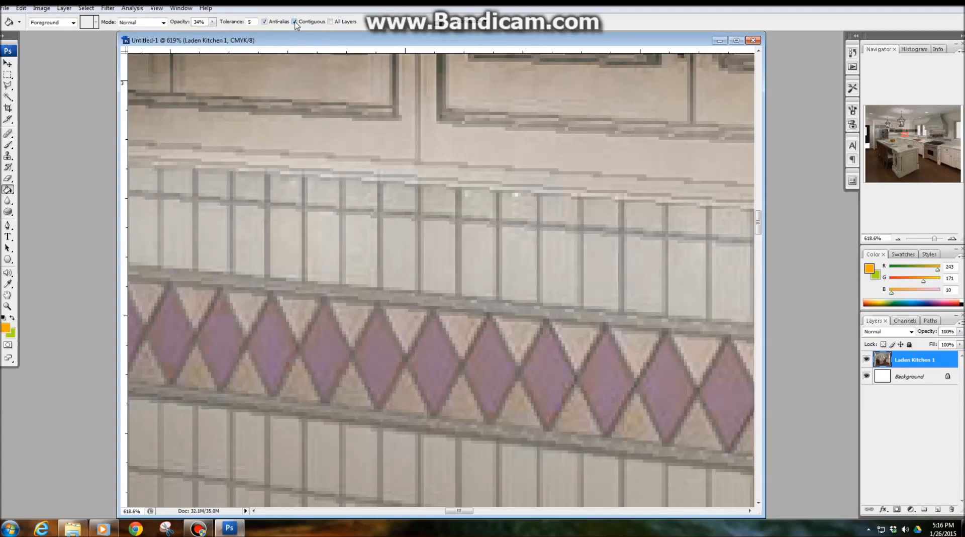
- Set the Paint Bucket to tolerance 36 with Contiguous off, fill similar colours across the whole kitchen from a backsplash tile, and undo the fill
{"action": "left_click", "coordinate": [253, 23]}
{"action": "type", "text": "50"}
{"action": "left_click", "coordinate": [295, 22]}
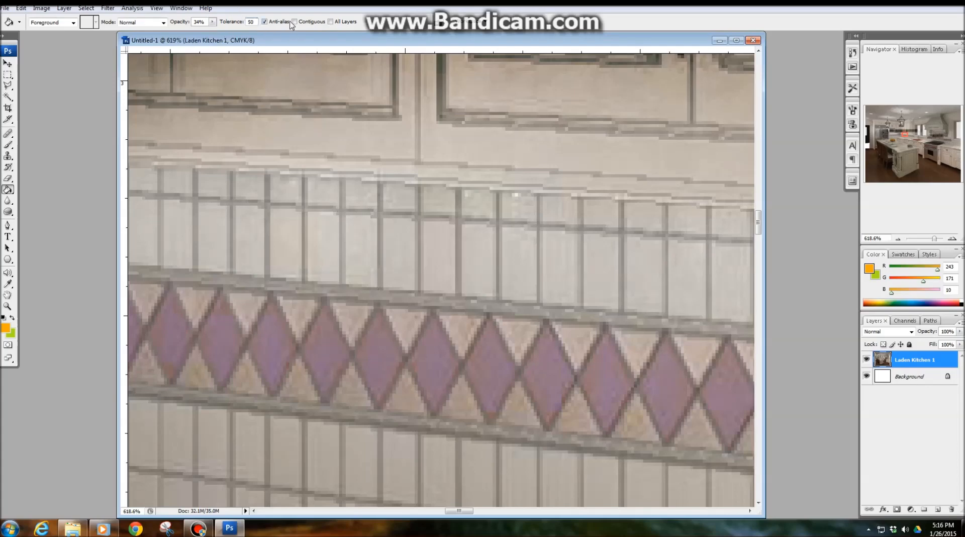
{"action": "key", "text": "Return"}
{"action": "scroll", "coordinate": [375, 240], "scroll_direction": "down", "scroll_amount": 10}
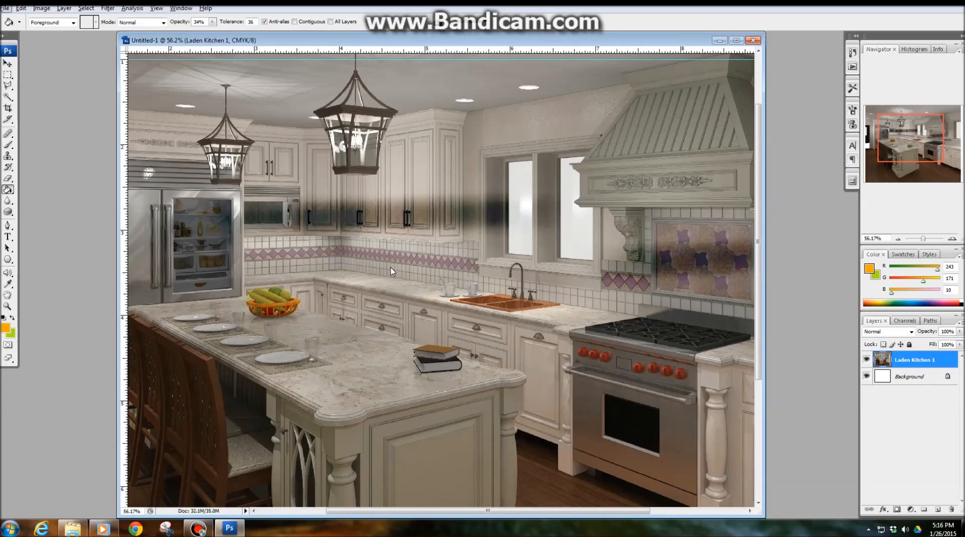
{"action": "left_click", "coordinate": [389, 263]}
{"action": "scroll", "coordinate": [363, 282], "scroll_direction": "down", "scroll_amount": 4}
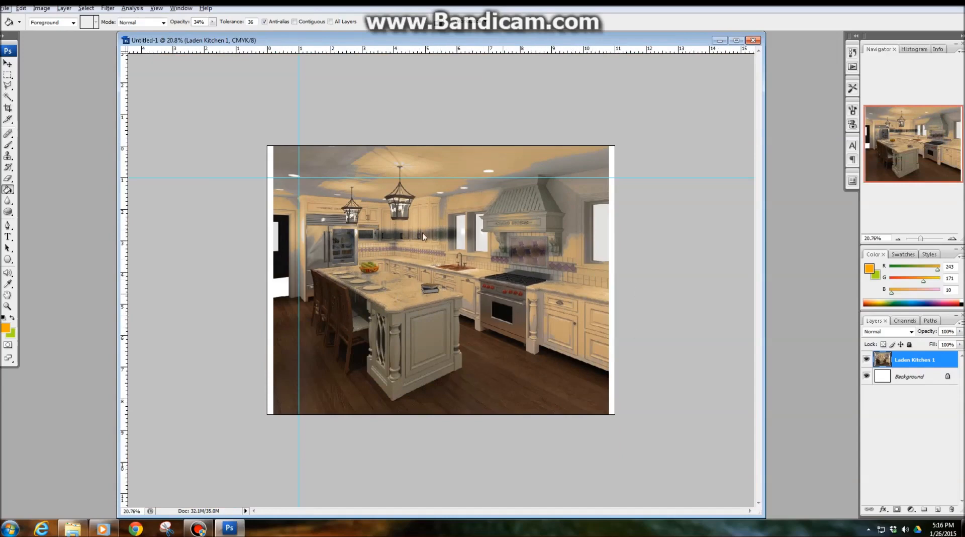
{"action": "key", "text": "ctrl+z"}
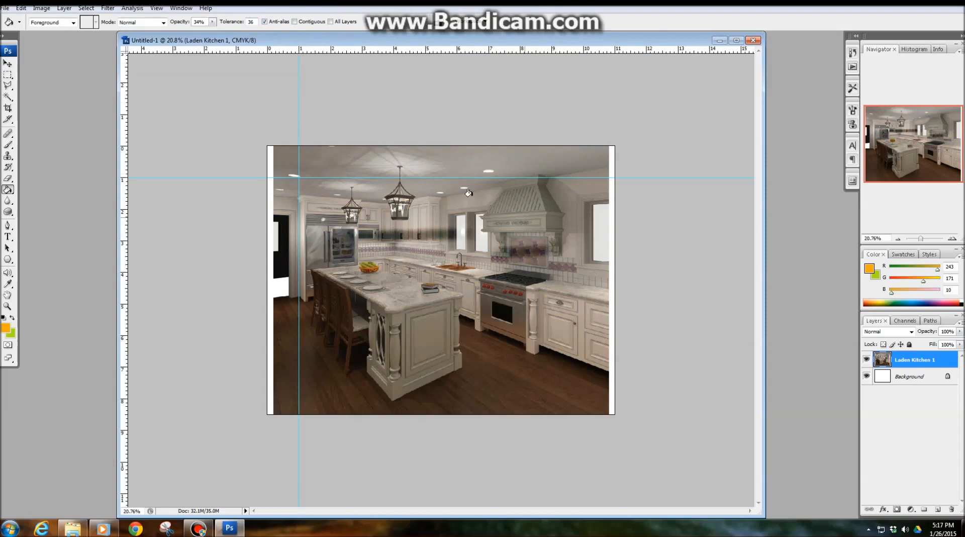
- Activate the Eraser tool and set its opacity to 22%
{"action": "left_click", "coordinate": [8, 178]}
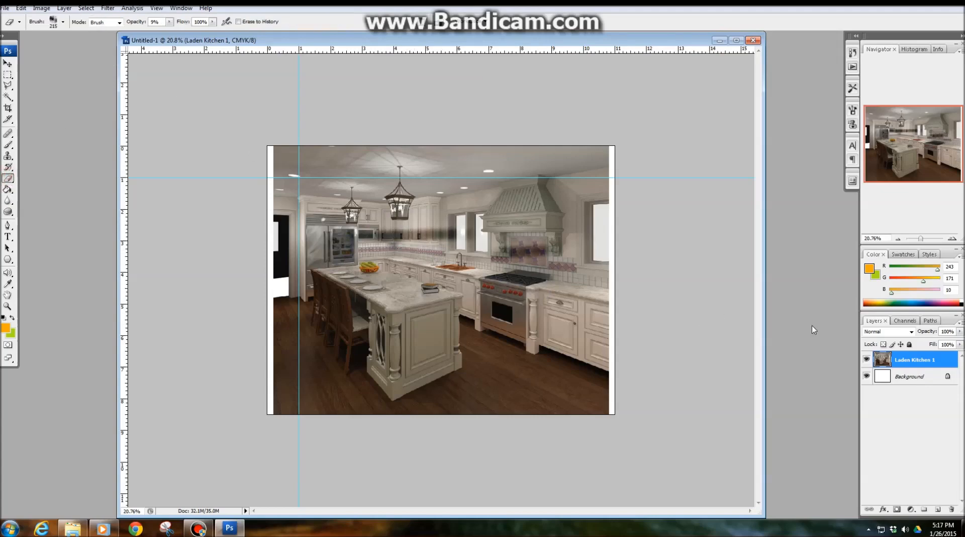
{"action": "scroll", "coordinate": [410, 211], "scroll_direction": "up", "scroll_amount": 2}
{"action": "scroll", "coordinate": [410, 211], "scroll_direction": "up", "scroll_amount": 3}
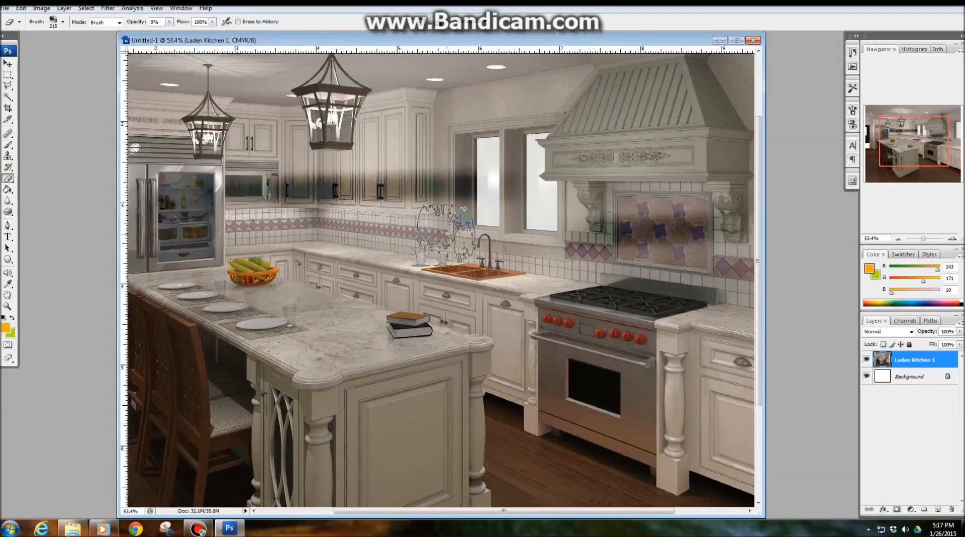
{"action": "left_click", "coordinate": [169, 21]}
{"action": "left_click", "coordinate": [176, 32]}
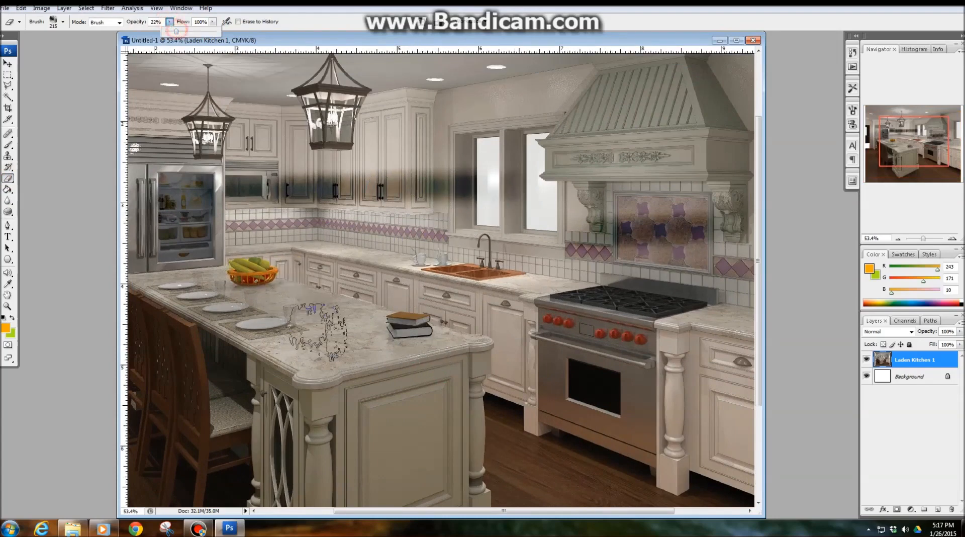
- Load the Natural Brushes set for the Eraser, choose its 26 px brush and enlarge the diameter to 131 px
{"action": "left_click", "coordinate": [63, 22]}
{"action": "left_click", "coordinate": [121, 39]}
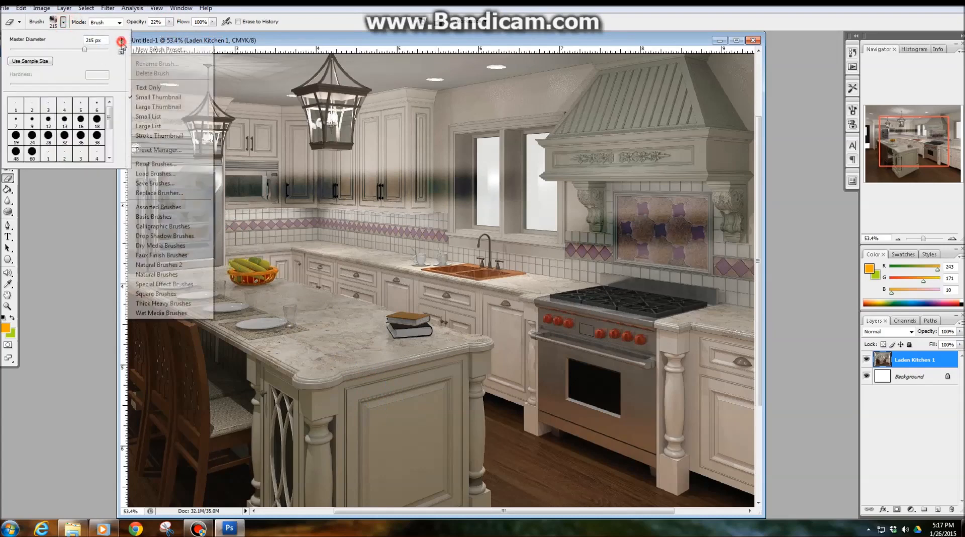
{"action": "left_click", "coordinate": [172, 274]}
{"action": "left_click", "coordinate": [442, 196]}
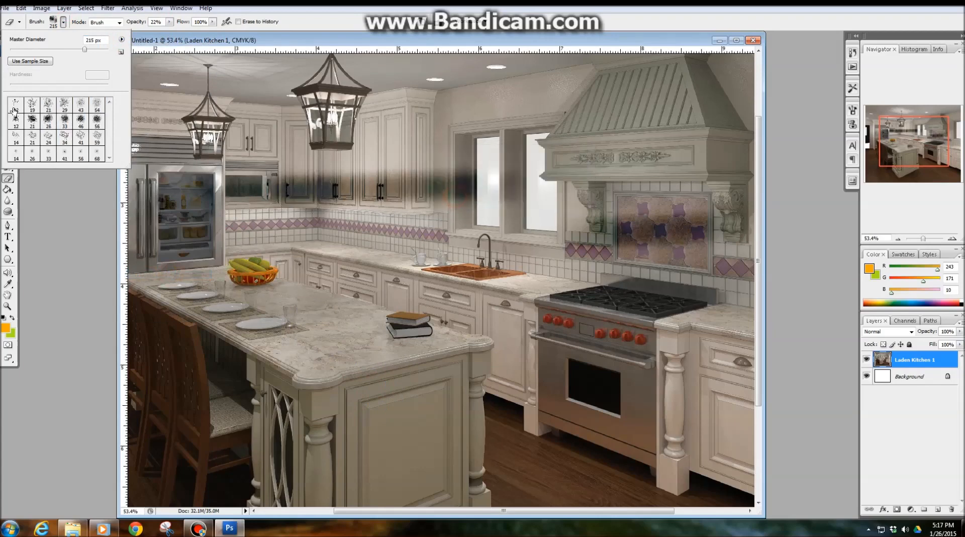
{"action": "left_click", "coordinate": [48, 122]}
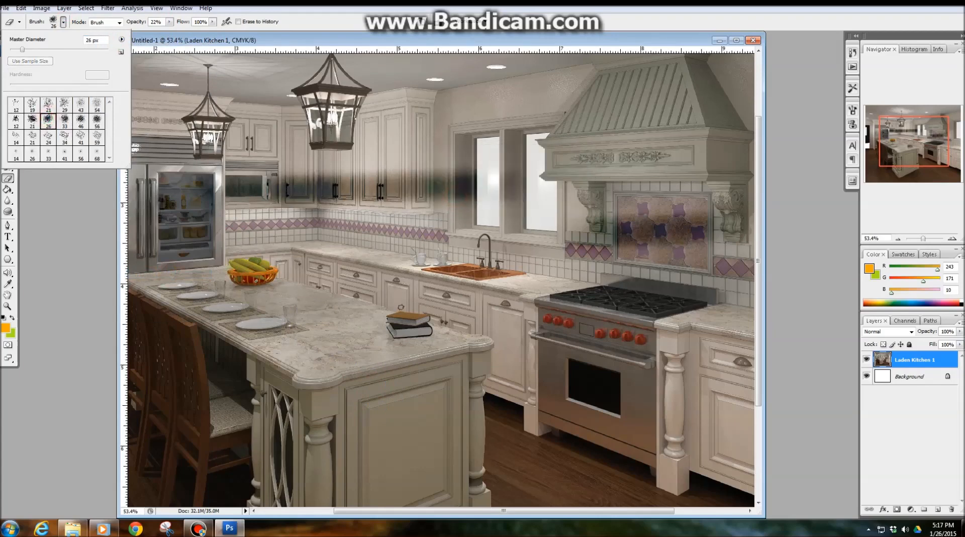
{"action": "left_click", "coordinate": [65, 47]}
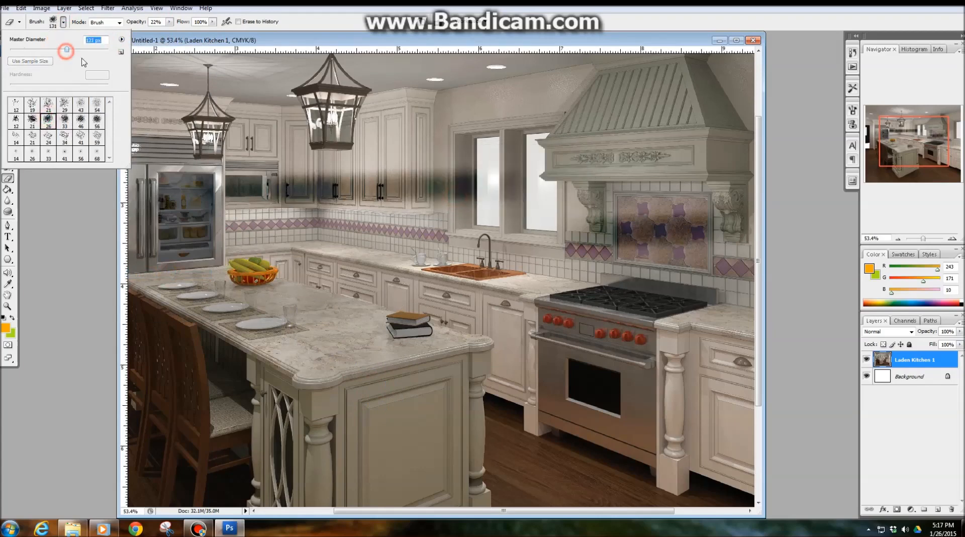
- Partially erase areas of the kitchen island, refrigerator and backsplash with the textured eraser brush
{"action": "left_click", "coordinate": [361, 355]}
{"action": "mouse_move", "coordinate": [386, 372]}
{"action": "left_mouse_down"}
{"action": "mouse_move", "coordinate": [335, 371]}
{"action": "mouse_move", "coordinate": [335, 389]}
{"action": "mouse_move", "coordinate": [424, 424]}
{"action": "mouse_move", "coordinate": [428, 404]}
{"action": "mouse_move", "coordinate": [339, 376]}
{"action": "mouse_move", "coordinate": [376, 411]}
{"action": "mouse_move", "coordinate": [429, 406]}
{"action": "mouse_move", "coordinate": [395, 365]}
{"action": "mouse_move", "coordinate": [430, 362]}
{"action": "mouse_move", "coordinate": [467, 437]}
{"action": "mouse_move", "coordinate": [555, 390]}
{"action": "mouse_move", "coordinate": [547, 379]}
{"action": "mouse_move", "coordinate": [454, 394]}
{"action": "mouse_move", "coordinate": [499, 363]}
{"action": "mouse_move", "coordinate": [475, 438]}
{"action": "mouse_move", "coordinate": [517, 407]}
{"action": "mouse_move", "coordinate": [460, 355]}
{"action": "mouse_move", "coordinate": [495, 333]}
{"action": "left_mouse_up"}
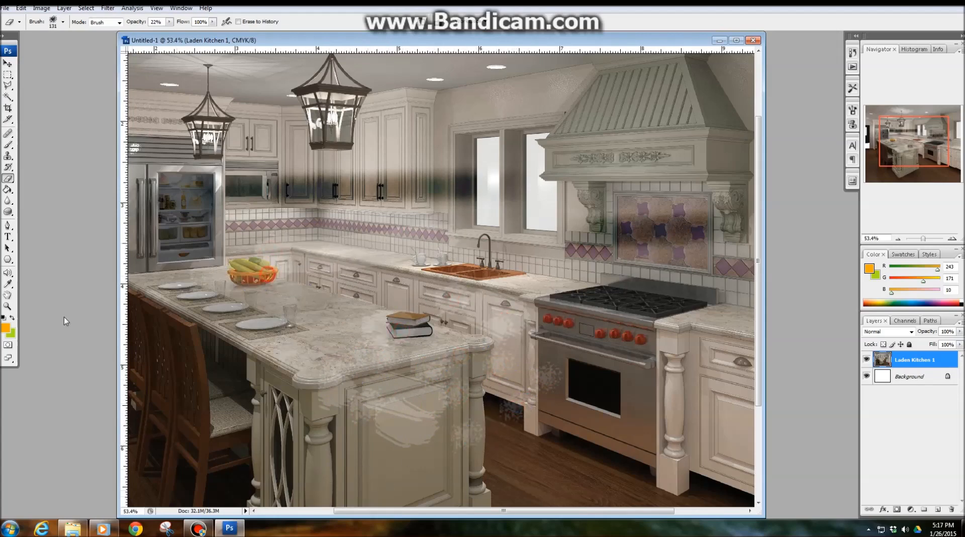
{"action": "left_click_drag", "start_coordinate": [185, 250], "coordinate": [208, 239]}
{"action": "left_click", "coordinate": [256, 216]}
{"action": "left_click", "coordinate": [297, 235]}
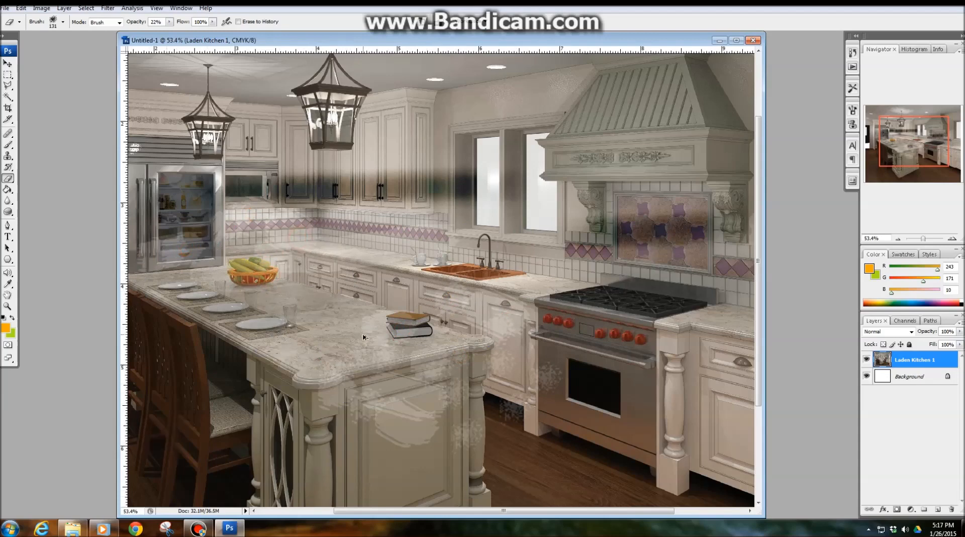
- Undo the latest eraser strokes made with the textured brush on the kitchen image
{"action": "key", "text": "ctrl+alt+z"}
{"action": "key", "text": "ctrl+alt+z"}
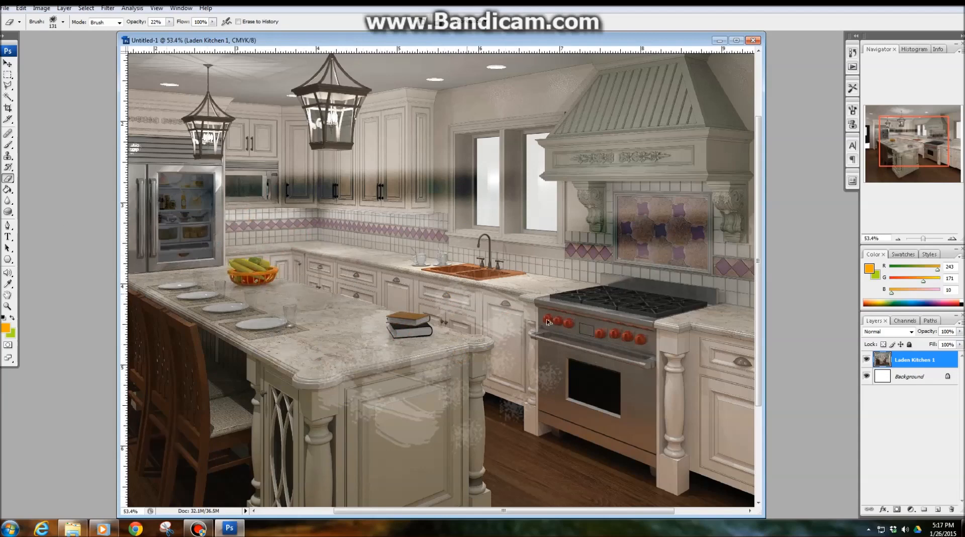
{"action": "key", "text": "ctrl+alt+z"}
{"action": "key", "text": "ctrl+alt+z"}
{"action": "key", "text": "ctrl+alt+z"}
{"action": "key", "text": "ctrl+alt+z"}
{"action": "key", "text": "ctrl+alt+z"}
{"action": "key", "text": "ctrl+alt+z"}
{"action": "key", "text": "ctrl+alt+z"}
{"action": "key", "text": "ctrl+alt+z"}
{"action": "key", "text": "ctrl+alt+z"}
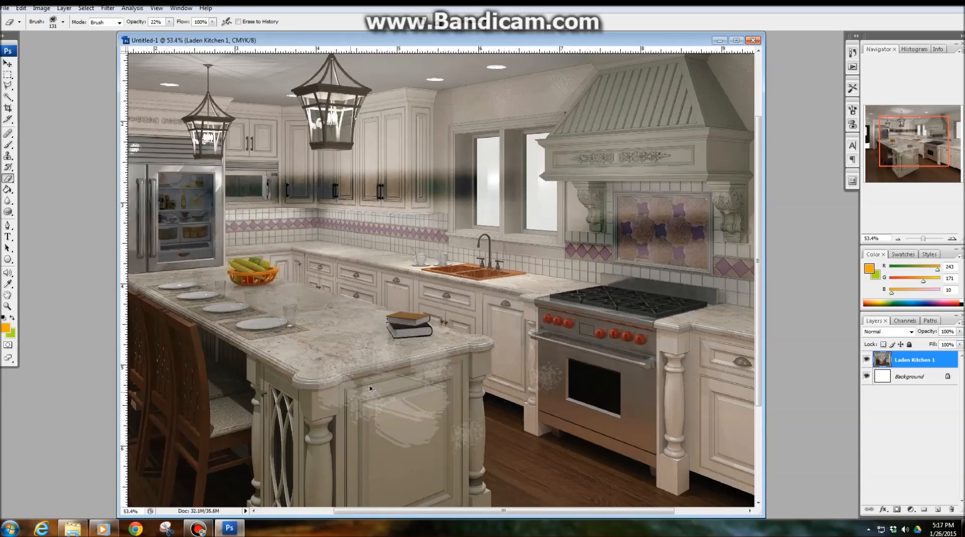
- Review the tool variants grouped with the Eraser, History Brush and Clone Stamp
{"action": "scroll", "coordinate": [467, 343], "scroll_direction": "down", "scroll_amount": 9}
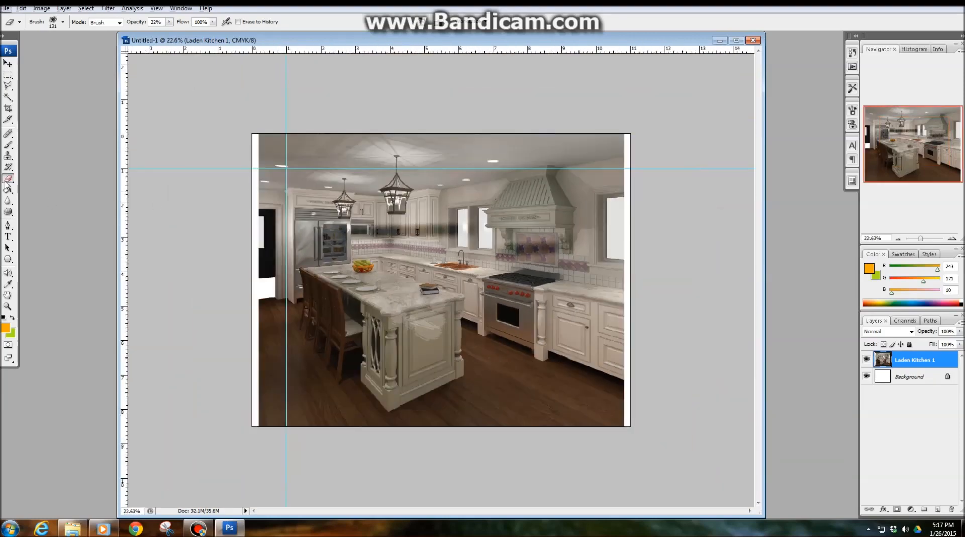
{"action": "left_click", "coordinate": [7, 180]}
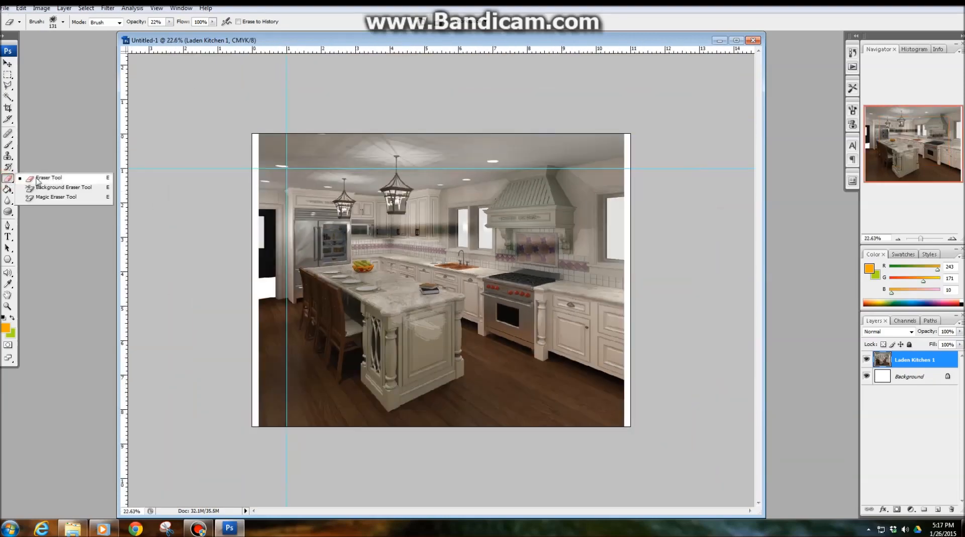
{"action": "left_click", "coordinate": [7, 180]}
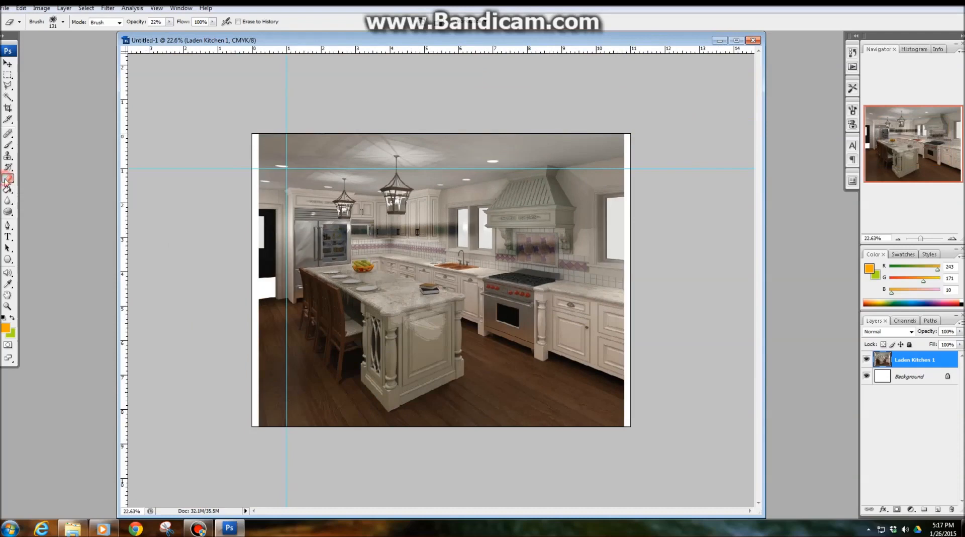
{"action": "left_click", "coordinate": [9, 167]}
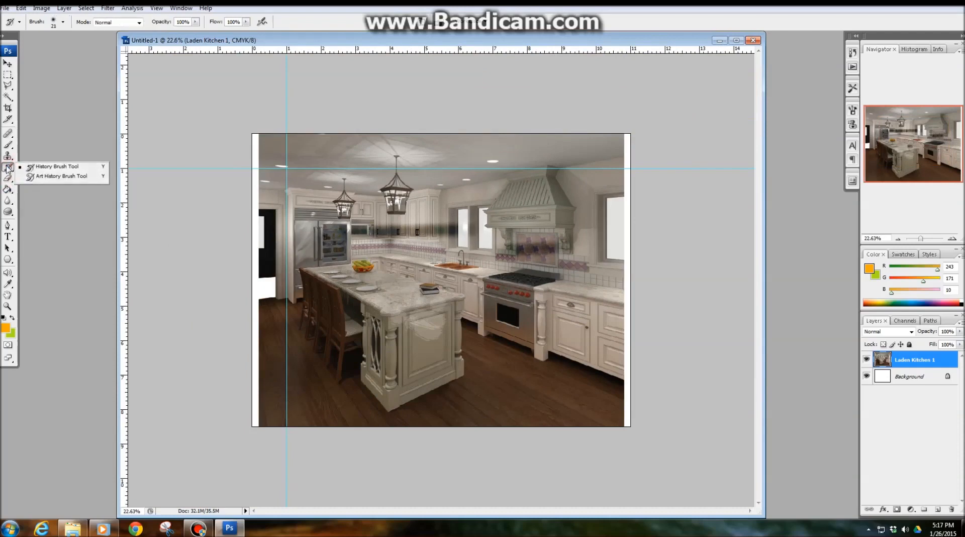
{"action": "left_click", "coordinate": [7, 169]}
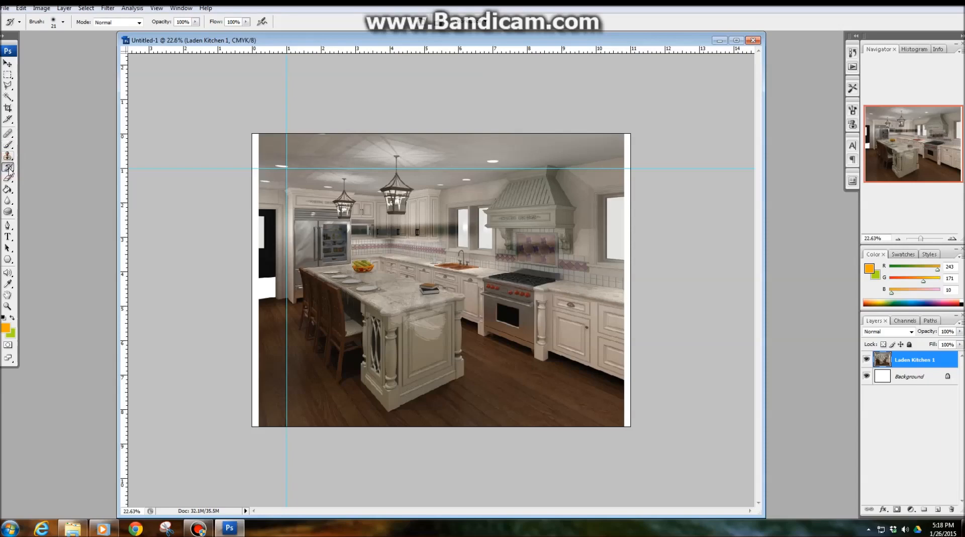
{"action": "left_click", "coordinate": [9, 156]}
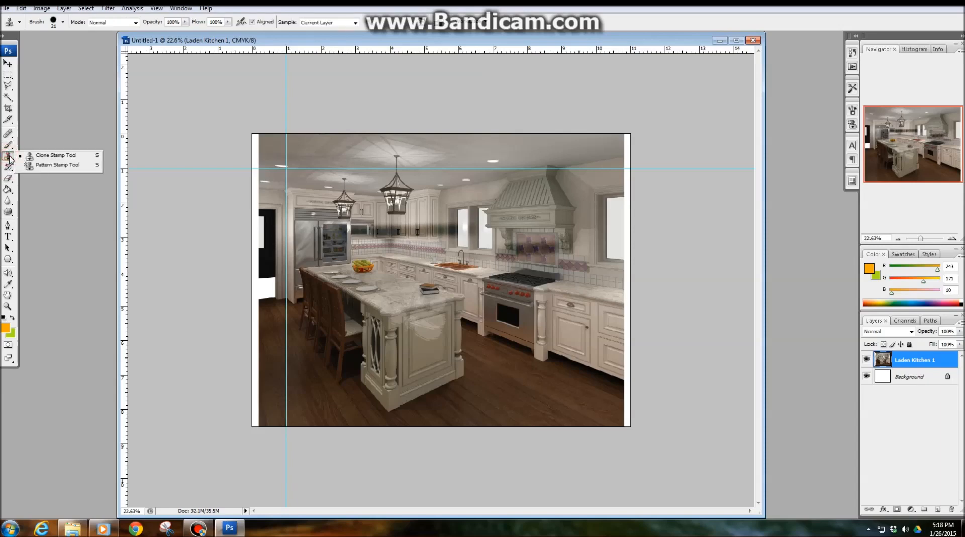
{"action": "left_click", "coordinate": [9, 158]}
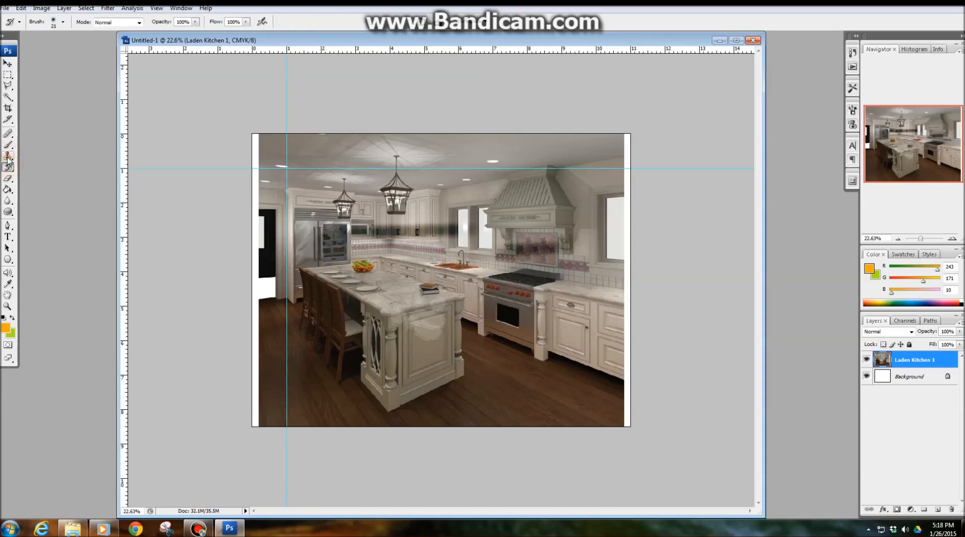
{"action": "left_click", "coordinate": [9, 167]}
{"action": "left_click", "coordinate": [9, 156]}
- Activate the Brush tool, choose the 26 px natural brush and enlarge its diameter to 127 px
{"action": "left_click", "coordinate": [9, 144]}
{"action": "scroll", "coordinate": [459, 290], "scroll_direction": "up", "scroll_amount": 7}
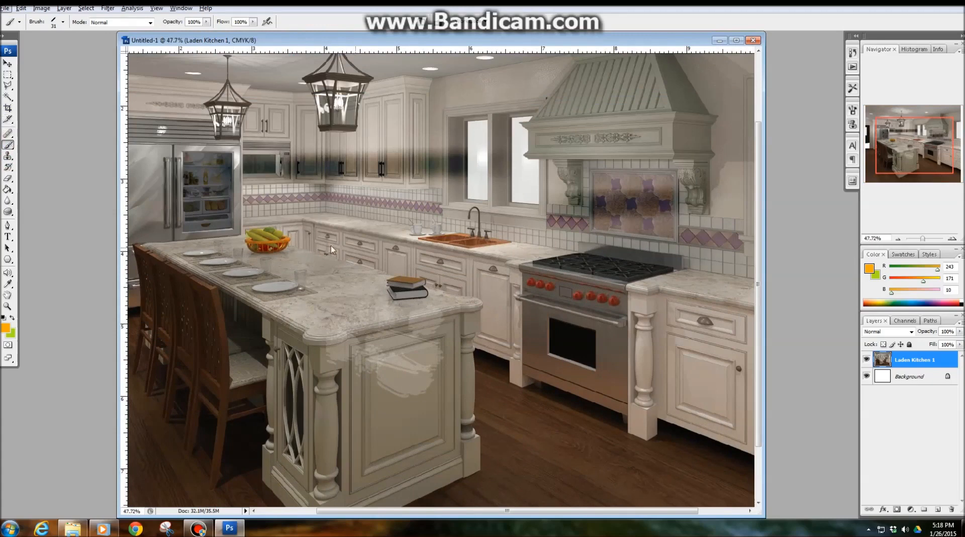
{"action": "left_click", "coordinate": [62, 21]}
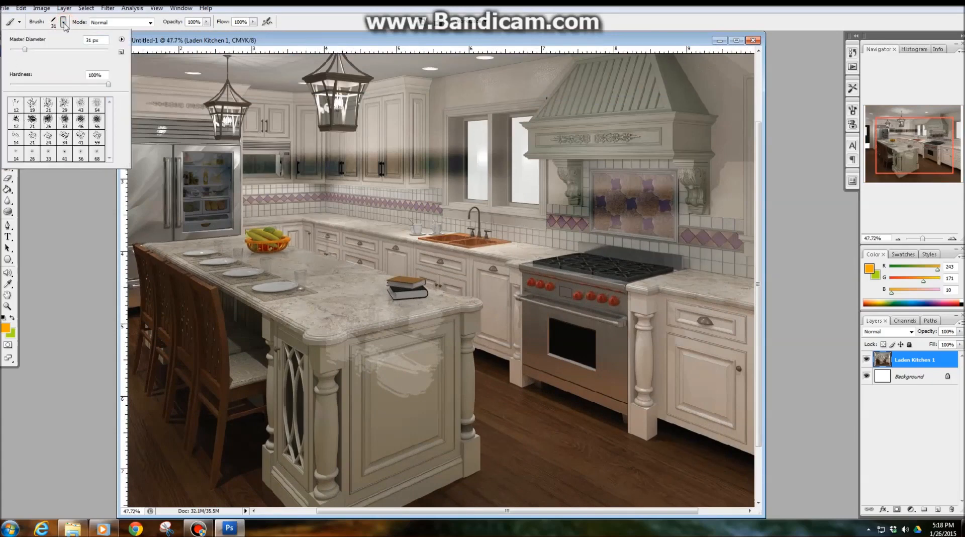
{"action": "left_click", "coordinate": [48, 118]}
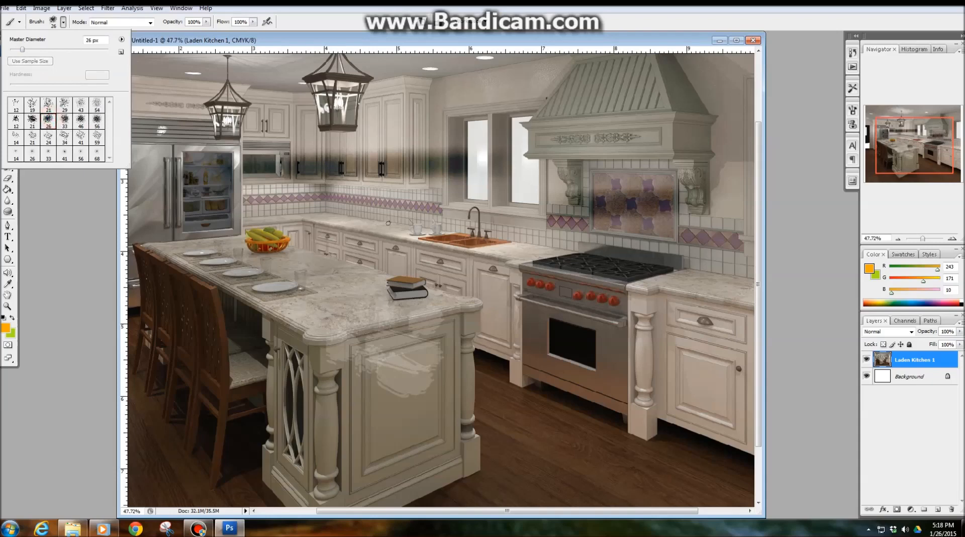
{"action": "left_click", "coordinate": [355, 198]}
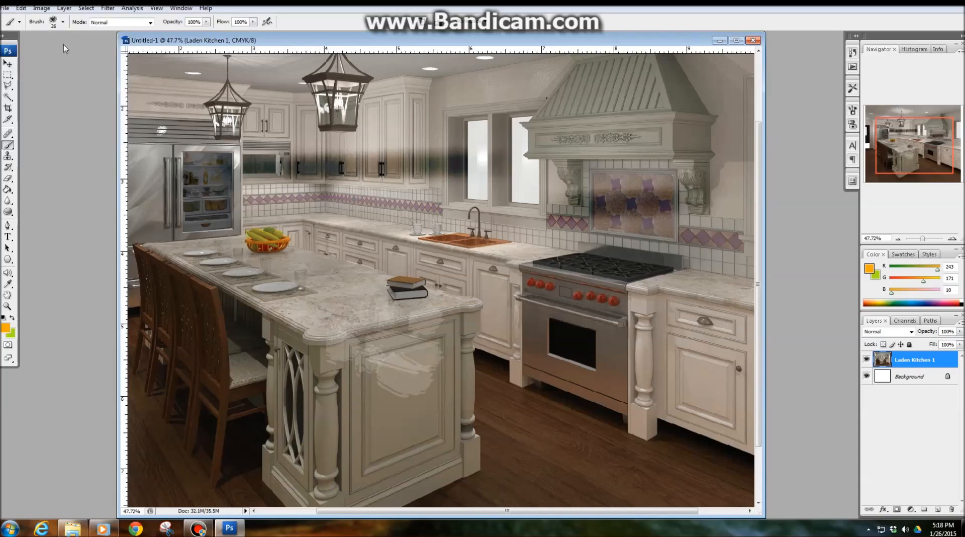
{"action": "left_click", "coordinate": [62, 21]}
{"action": "left_click", "coordinate": [26, 47]}
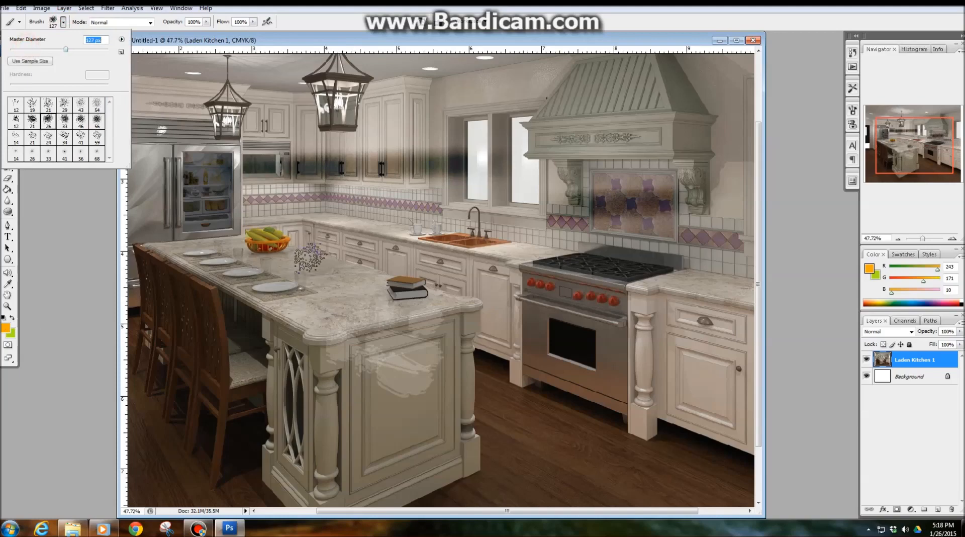
- Stamp orange splatters on the cabinets, backsplash and island, and paint a broad stroke across the island countertop
{"action": "left_click", "coordinate": [307, 242]}
{"action": "scroll", "coordinate": [318, 301], "scroll_direction": "up", "scroll_amount": 6}
{"action": "left_click", "coordinate": [394, 225]}
{"action": "left_click", "coordinate": [287, 159]}
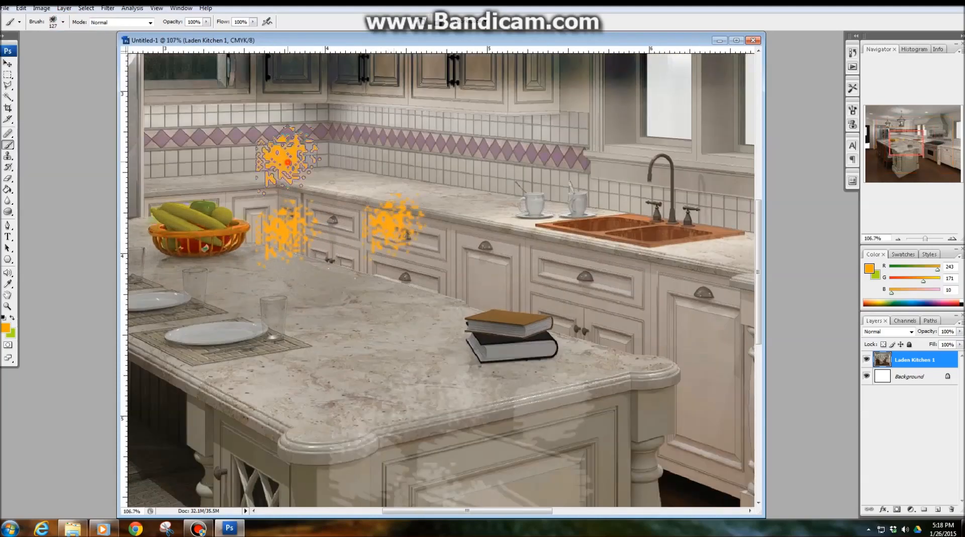
{"action": "mouse_move", "coordinate": [299, 314]}
{"action": "left_mouse_down"}
{"action": "mouse_move", "coordinate": [389, 323]}
{"action": "mouse_move", "coordinate": [409, 340]}
{"action": "mouse_move", "coordinate": [538, 336]}
{"action": "left_mouse_up"}
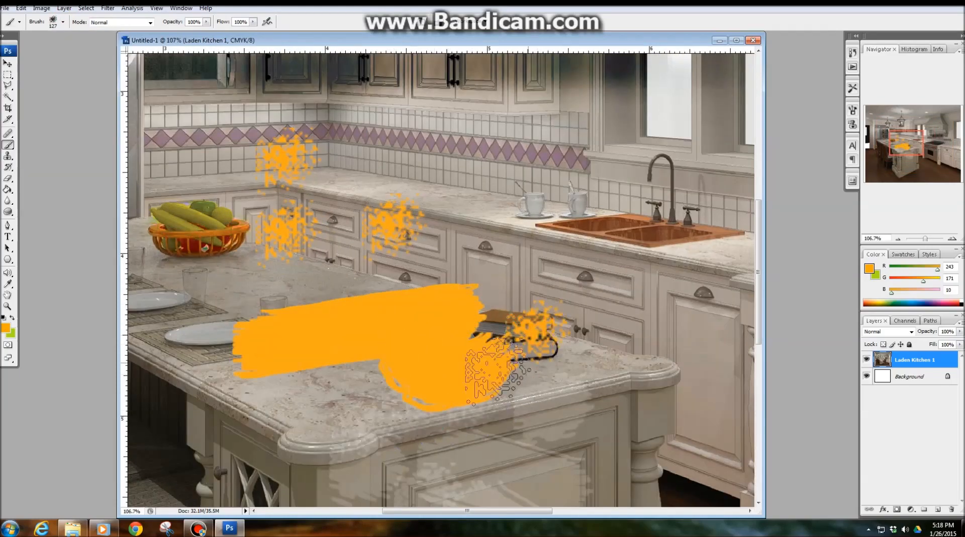
{"action": "left_click", "coordinate": [618, 400]}
{"action": "left_click", "coordinate": [289, 277]}
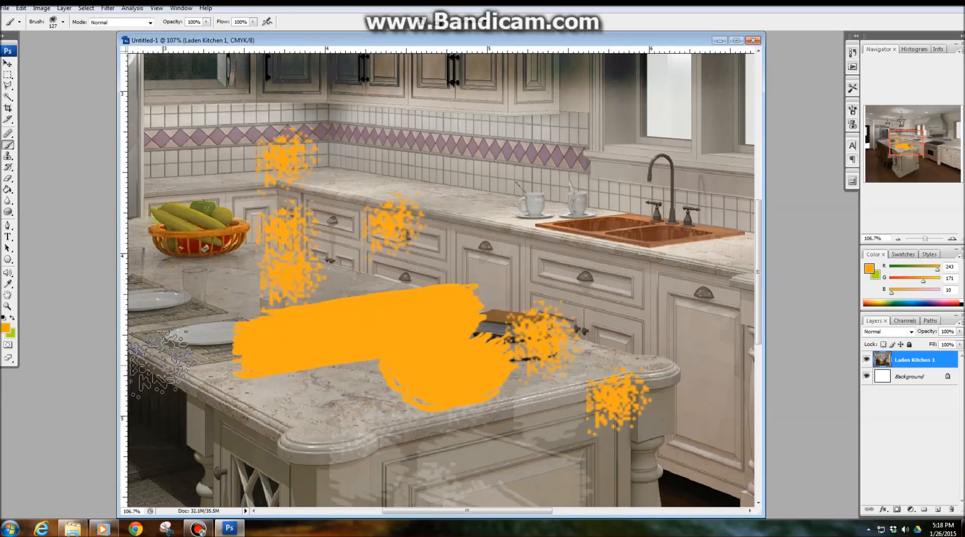
- Undo the orange brush marks back to the single splatter beside the fruit basket
{"action": "key", "text": "ctrl+alt+z"}
{"action": "key", "text": "ctrl+alt+z"}
{"action": "key", "text": "ctrl+alt+z"}
{"action": "key", "text": "ctrl+alt+z"}
{"action": "key", "text": "ctrl+alt+z"}
{"action": "key", "text": "ctrl+alt+z"}
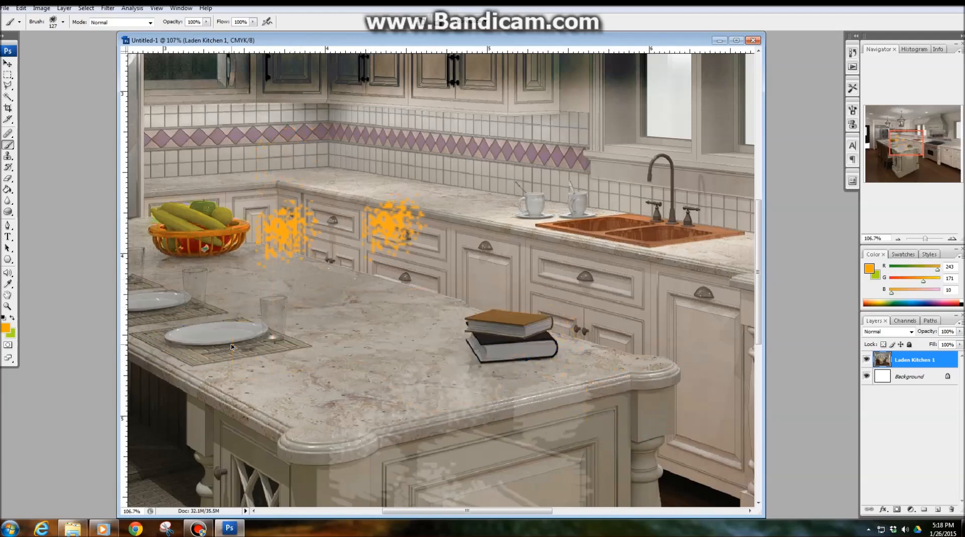
{"action": "key", "text": "z"}
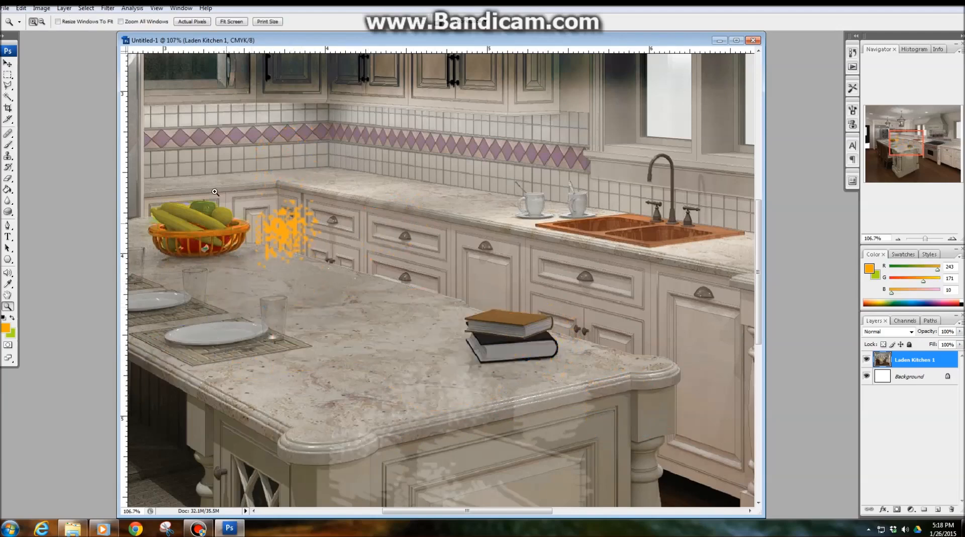
- Activate the Pencil tool and enlarge its diameter to 44 px
{"action": "left_click", "coordinate": [9, 147]}
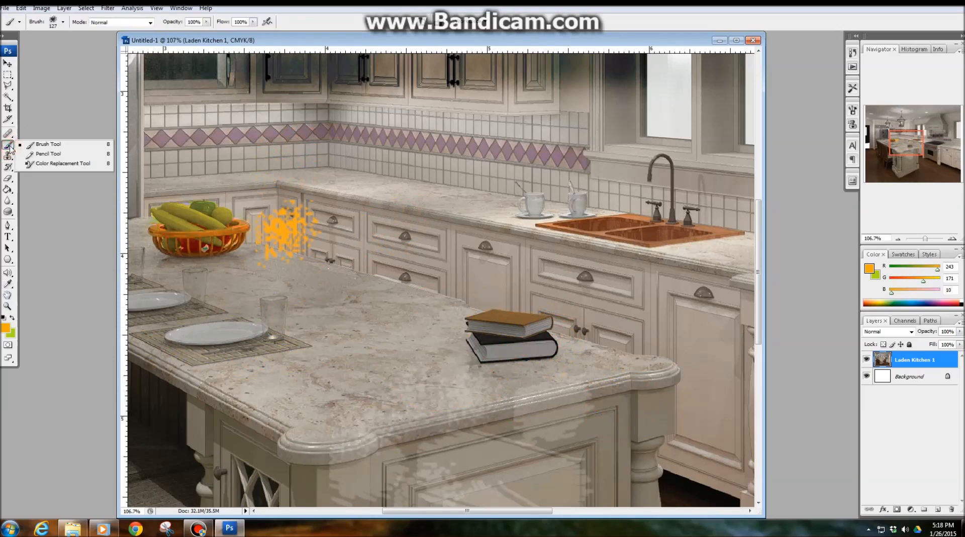
{"action": "left_click", "coordinate": [63, 156]}
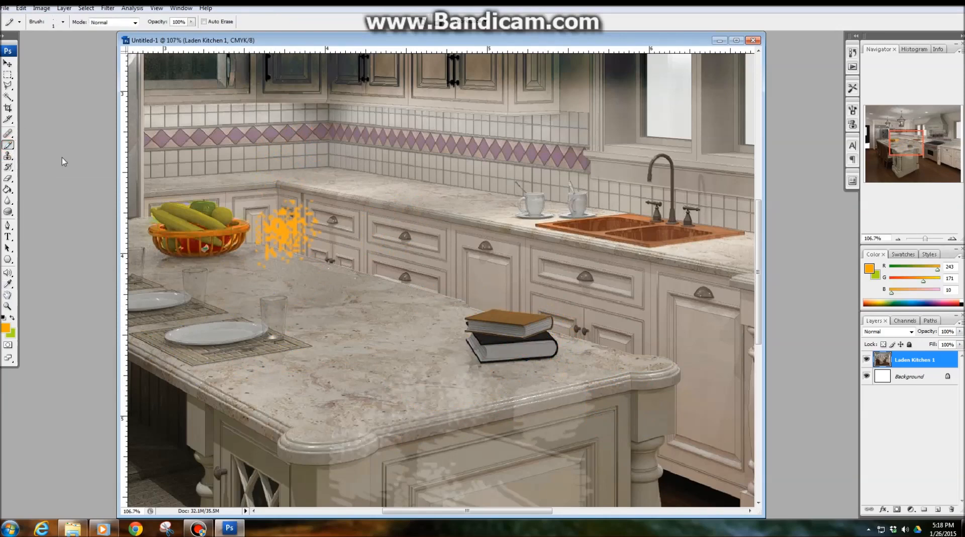
{"action": "left_click", "coordinate": [63, 23]}
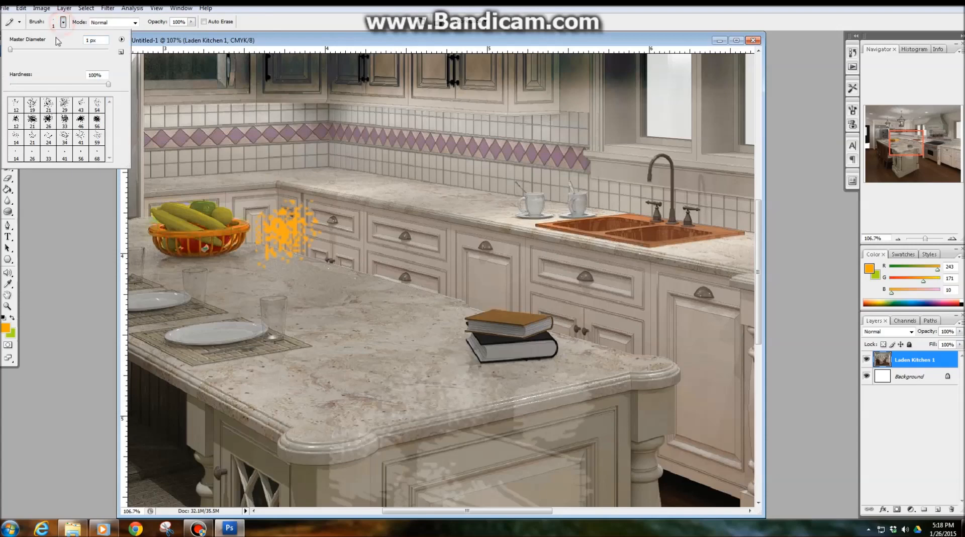
{"action": "left_click_drag", "start_coordinate": [17, 50], "coordinate": [30, 50]}
- Draw a freehand orange squiggle across the backsplash, cabinets and island with the Pencil, and undo it
{"action": "mouse_move", "coordinate": [255, 182]}
{"action": "left_mouse_down"}
{"action": "mouse_move", "coordinate": [356, 176]}
{"action": "mouse_move", "coordinate": [403, 239]}
{"action": "mouse_move", "coordinate": [380, 356]}
{"action": "mouse_move", "coordinate": [478, 159]}
{"action": "mouse_move", "coordinate": [442, 94]}
{"action": "left_mouse_up"}
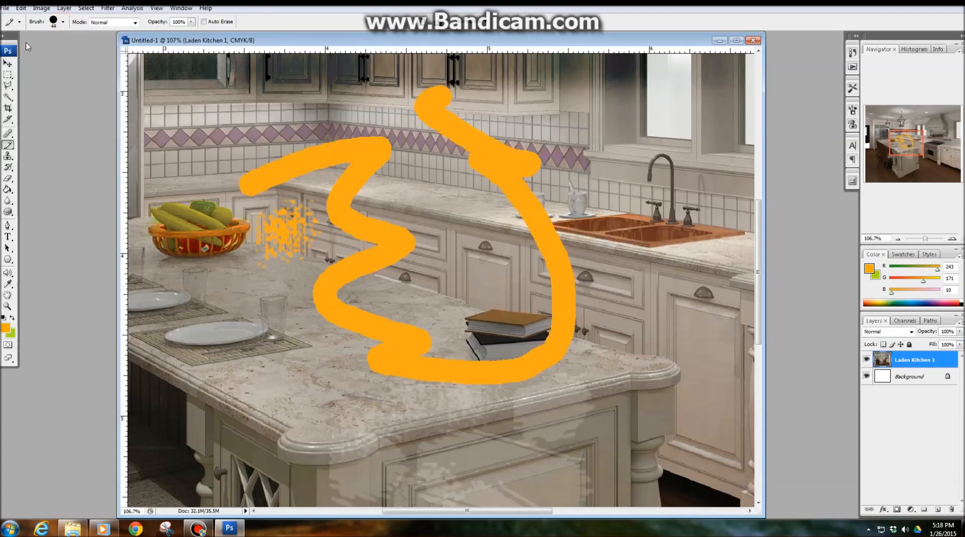
{"action": "left_click", "coordinate": [63, 22]}
{"action": "left_click", "coordinate": [62, 22]}
{"action": "key", "text": "ctrl+z"}
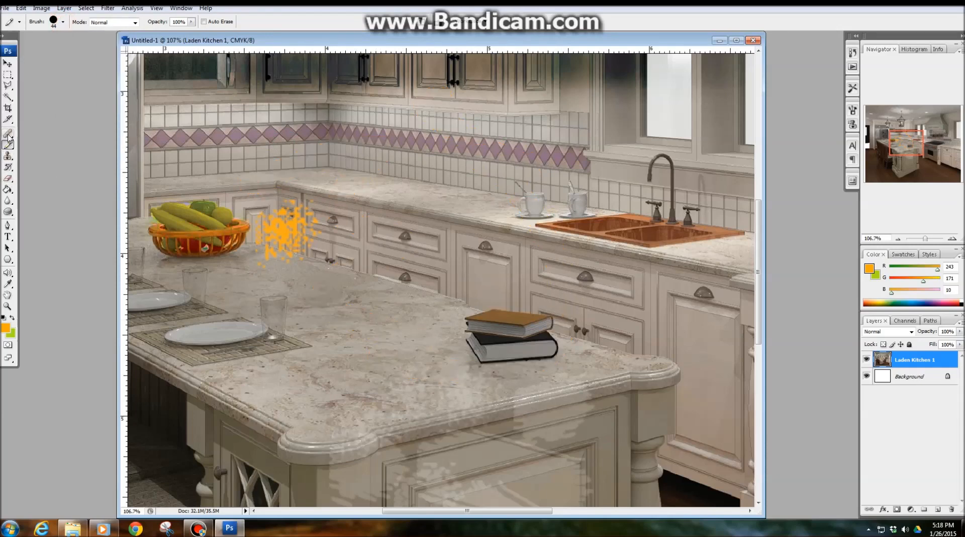
- Mark a crop area around the fruit basket and part of the island with the Crop tool, and cancel the crop
{"action": "left_click", "coordinate": [8, 109]}
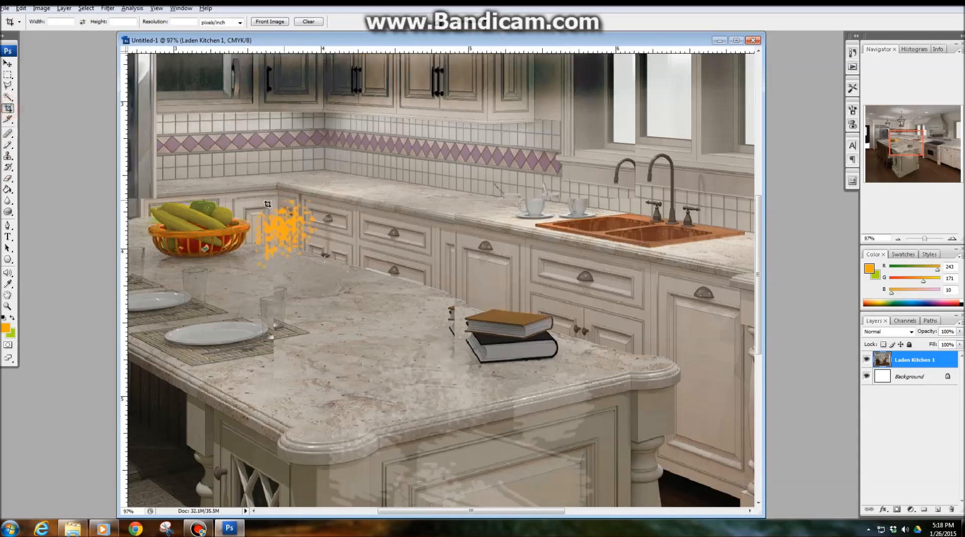
{"action": "scroll", "coordinate": [276, 215], "scroll_direction": "down", "scroll_amount": 6}
{"action": "left_click_drag", "start_coordinate": [221, 139], "coordinate": [357, 331]}
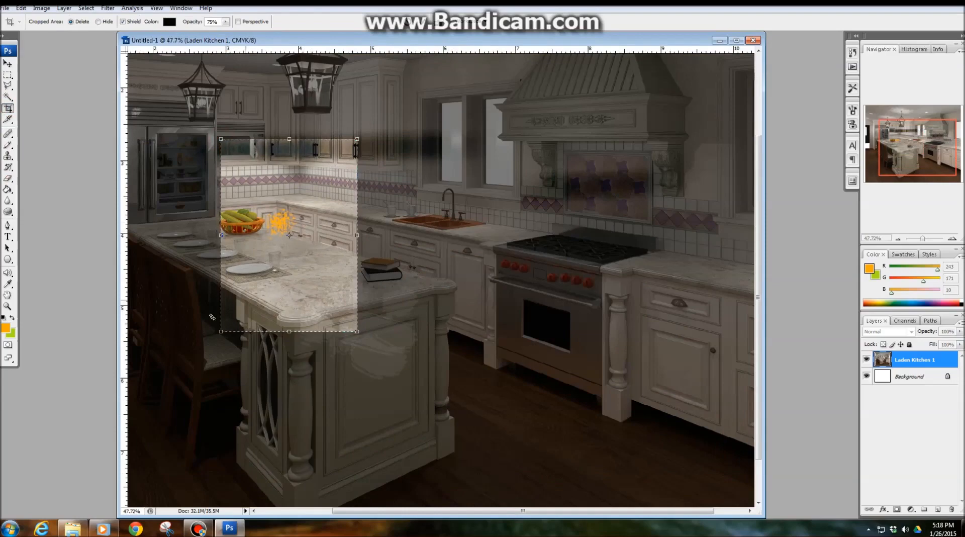
{"action": "right_click", "coordinate": [312, 197]}
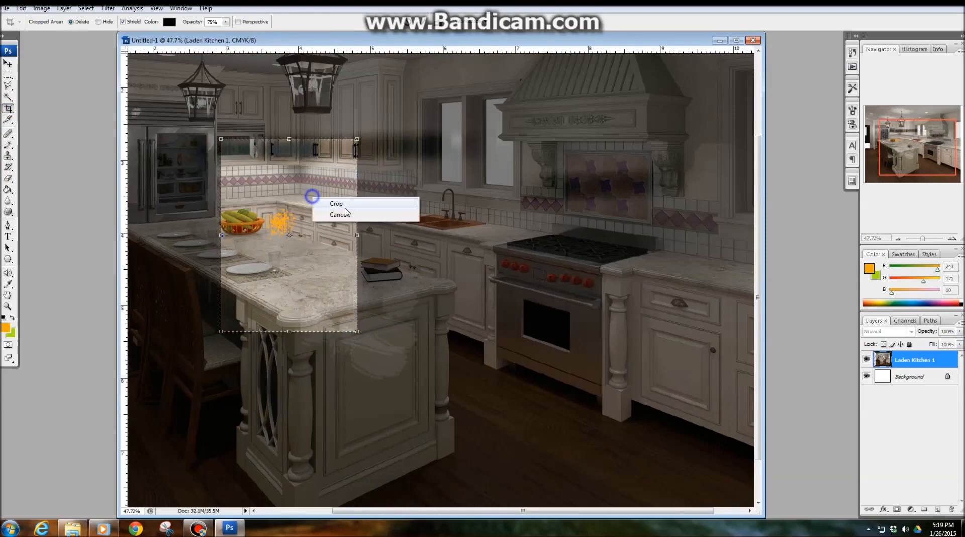
{"action": "left_click", "coordinate": [337, 215]}
- Crop the document to a portrait area from the kitchen image's left edge to just past the island, and undo the crop
{"action": "scroll", "coordinate": [402, 211], "scroll_direction": "down", "scroll_amount": 3}
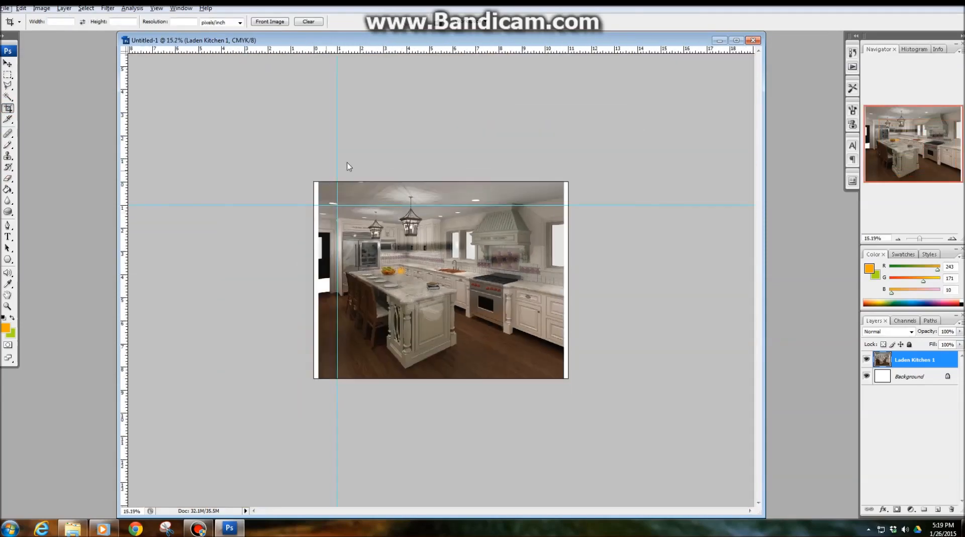
{"action": "left_click_drag", "start_coordinate": [319, 182], "coordinate": [473, 379]}
{"action": "key", "text": "Return"}
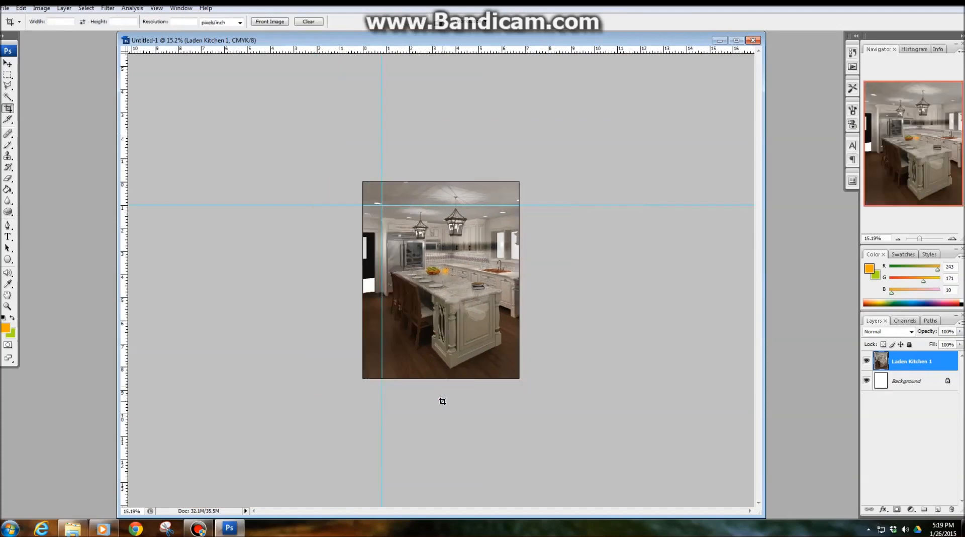
{"action": "key", "text": "ctrl+z"}
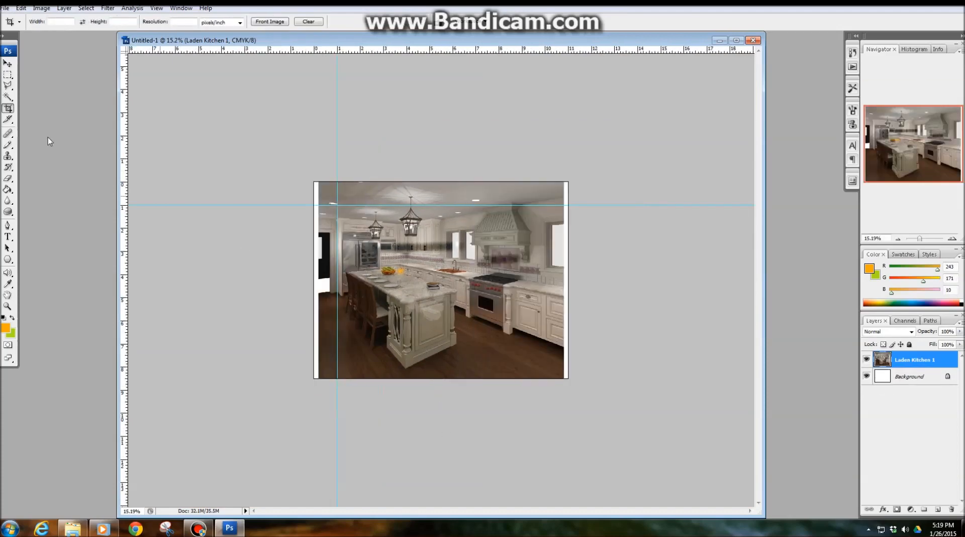
- Select similar light colours across the whole kitchen from a backsplash tile, using the Magic Wand with Contiguous off
{"action": "left_click", "coordinate": [7, 97]}
{"action": "left_click", "coordinate": [8, 98]}
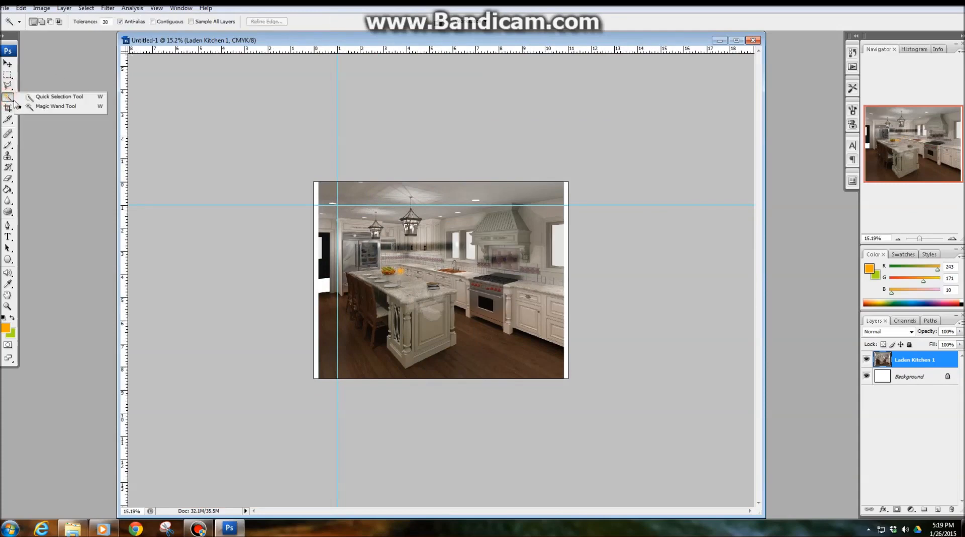
{"action": "left_click", "coordinate": [44, 106]}
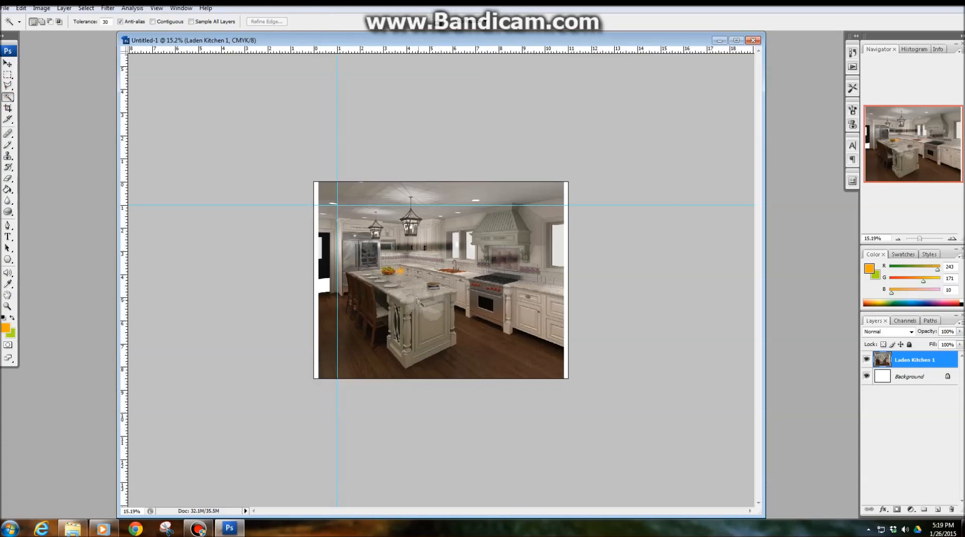
{"action": "scroll", "coordinate": [435, 291], "scroll_direction": "up", "scroll_amount": 5}
{"action": "scroll", "coordinate": [433, 216], "scroll_direction": "up", "scroll_amount": 4}
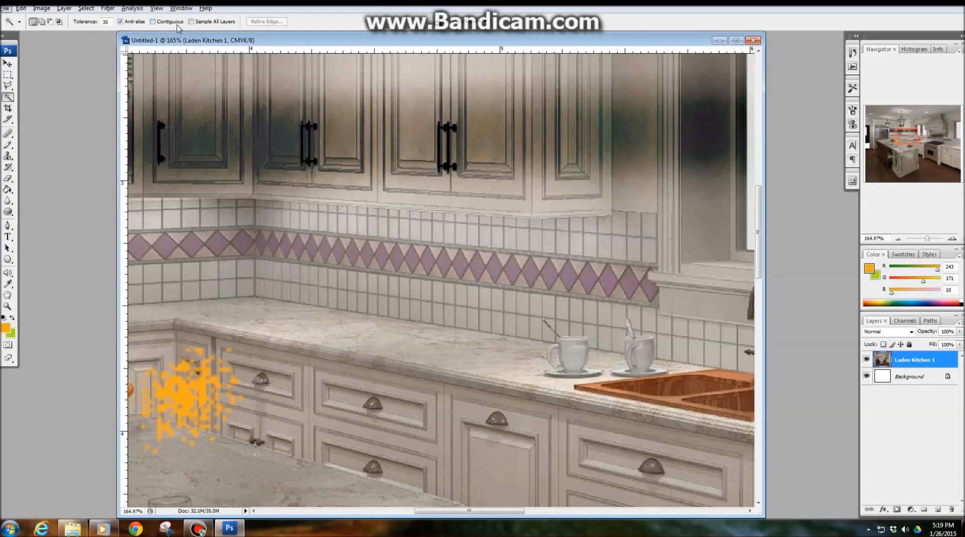
{"action": "left_click", "coordinate": [404, 229]}
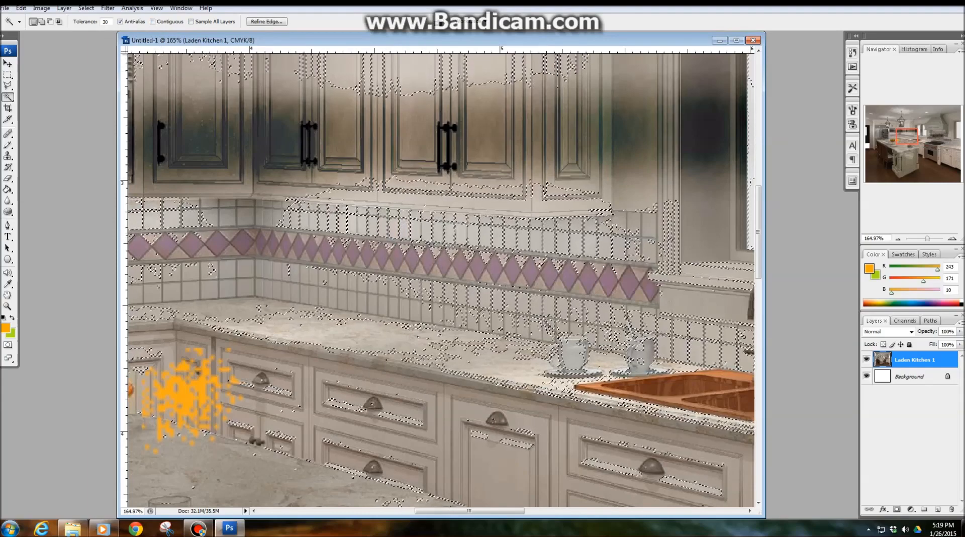
{"action": "scroll", "coordinate": [393, 256], "scroll_direction": "down", "scroll_amount": 5}
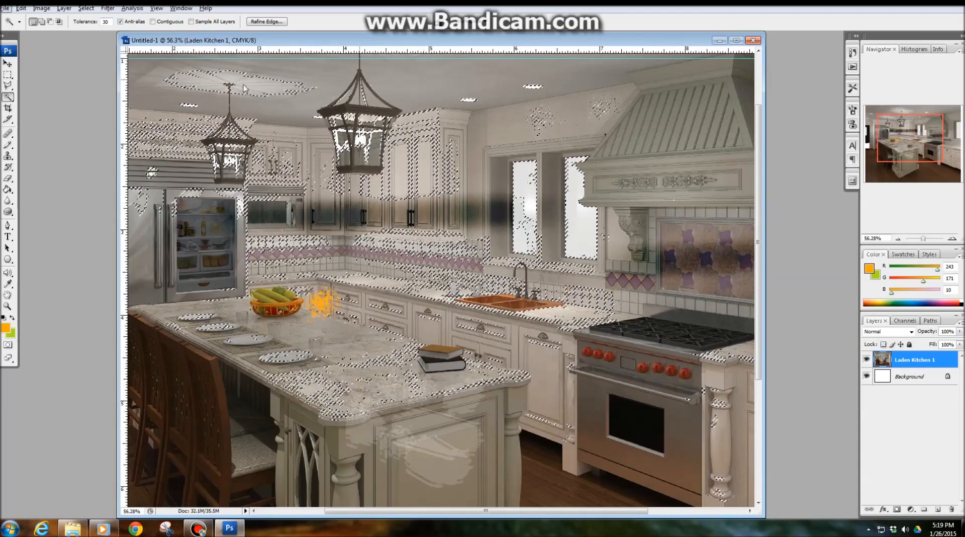
- Clear the colour-based selection spread across the kitchen image
{"action": "scroll", "coordinate": [262, 125], "scroll_direction": "down", "scroll_amount": 2}
{"action": "scroll", "coordinate": [411, 206], "scroll_direction": "up", "scroll_amount": 5}
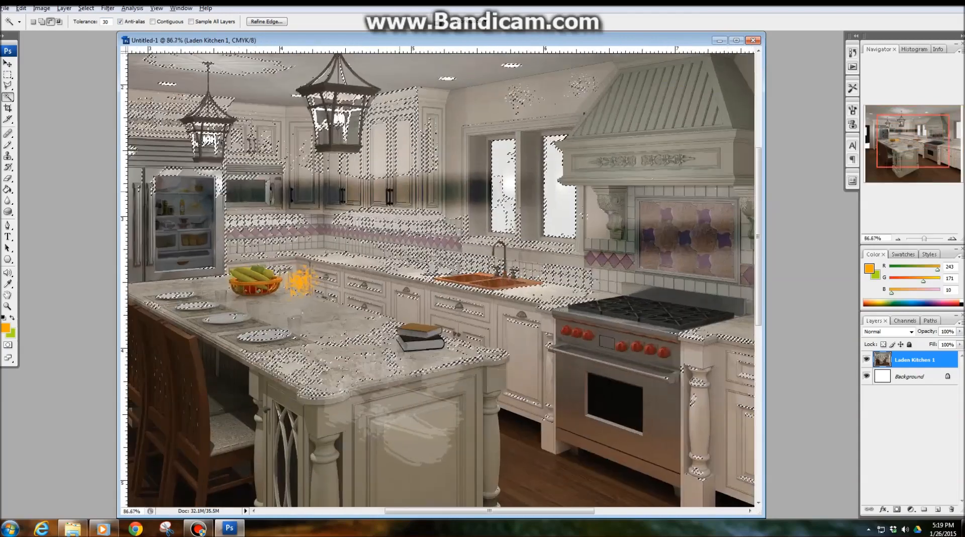
{"action": "key", "text": "ctrl+d"}
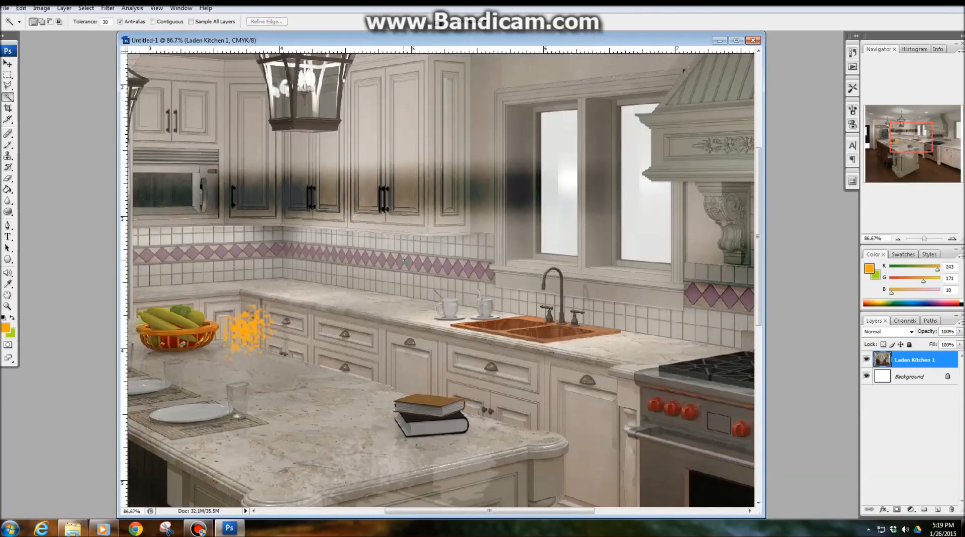
- Turn Contiguous on for the Magic Wand and select only the bright window pane beside the range hood
{"action": "scroll", "coordinate": [405, 261], "scroll_direction": "down", "scroll_amount": 2}
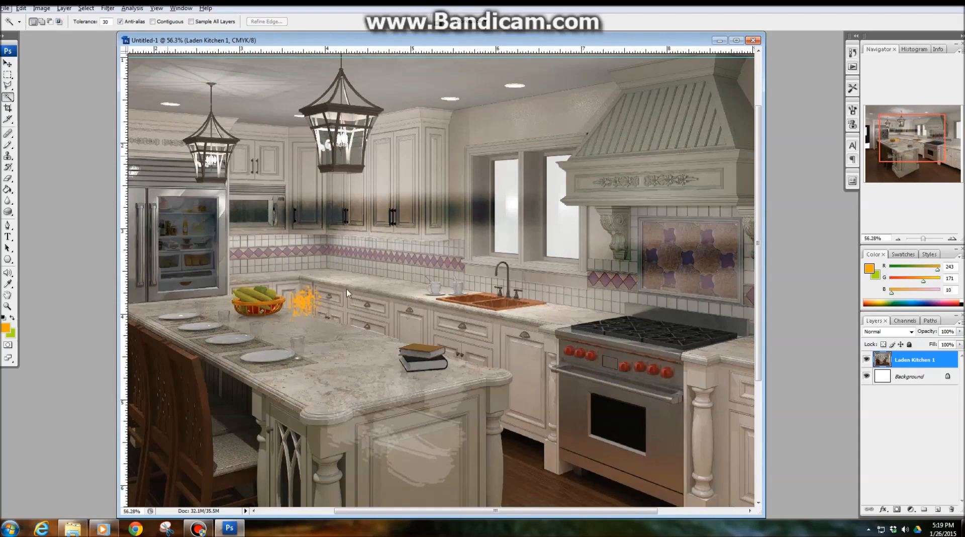
{"action": "scroll", "coordinate": [353, 366], "scroll_direction": "down", "scroll_amount": 3}
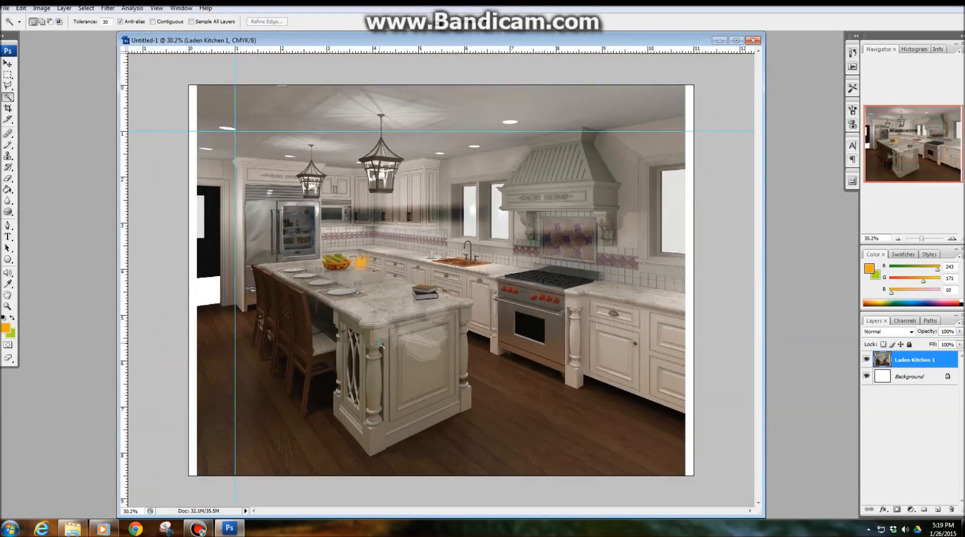
{"action": "scroll", "coordinate": [274, 341], "scroll_direction": "up", "scroll_amount": 2}
{"action": "scroll", "coordinate": [251, 301], "scroll_direction": "down", "scroll_amount": 3}
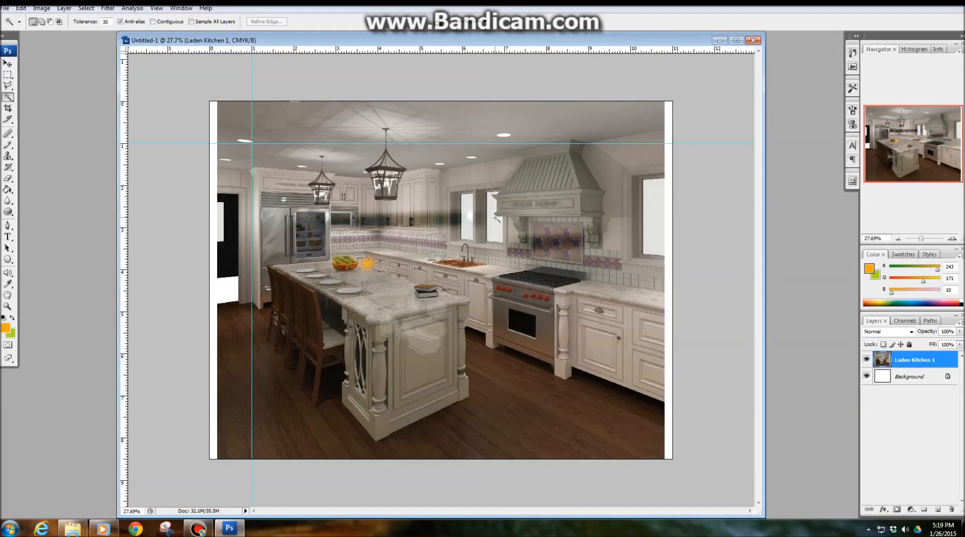
{"action": "scroll", "coordinate": [667, 192], "scroll_direction": "up", "scroll_amount": 1}
{"action": "left_click", "coordinate": [152, 21]}
{"action": "left_click", "coordinate": [511, 209]}
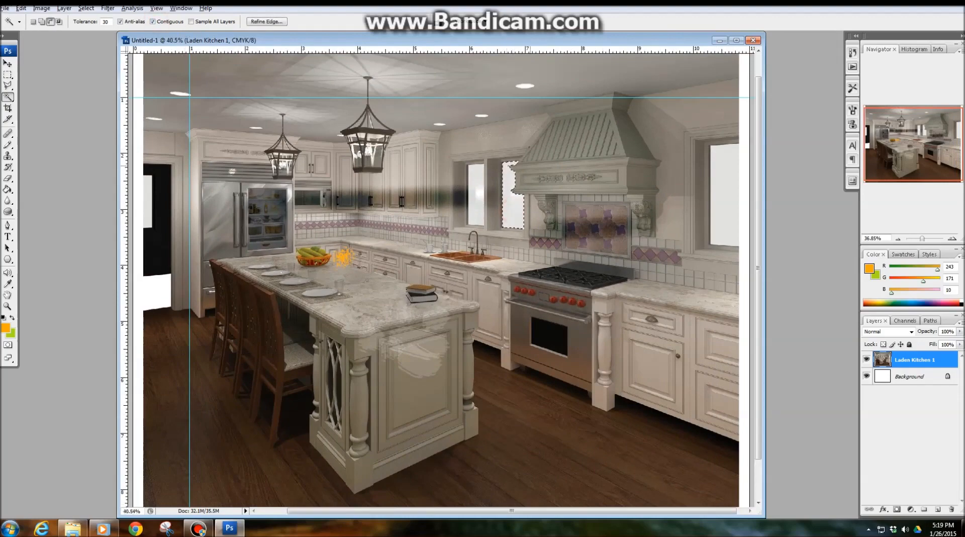
{"action": "scroll", "coordinate": [514, 173], "scroll_direction": "up", "scroll_amount": 3}
{"action": "scroll", "coordinate": [514, 173], "scroll_direction": "up", "scroll_amount": 2}
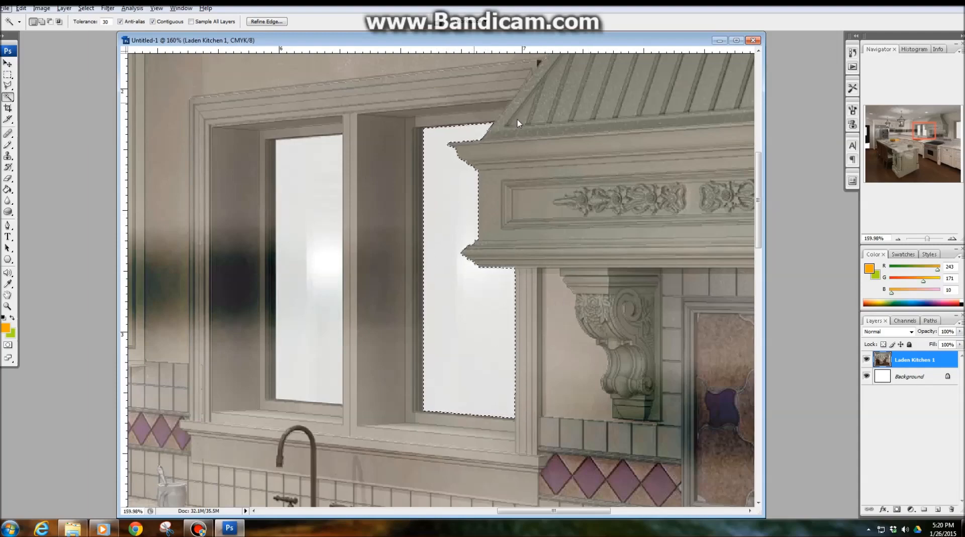
- Invert the window pane selection to cover everything else, and invert it back to the pane
{"action": "scroll", "coordinate": [459, 231], "scroll_direction": "down", "scroll_amount": 5}
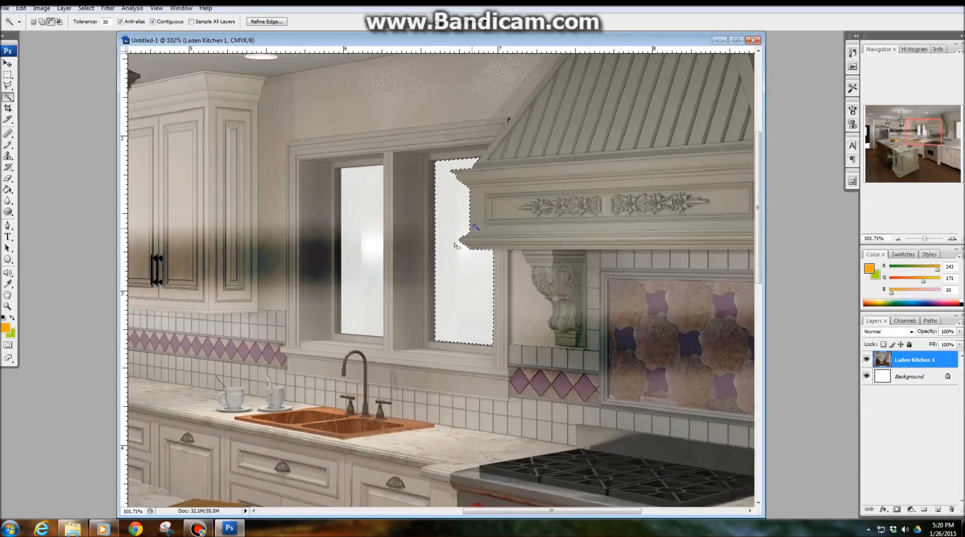
{"action": "scroll", "coordinate": [452, 332], "scroll_direction": "down", "scroll_amount": 8}
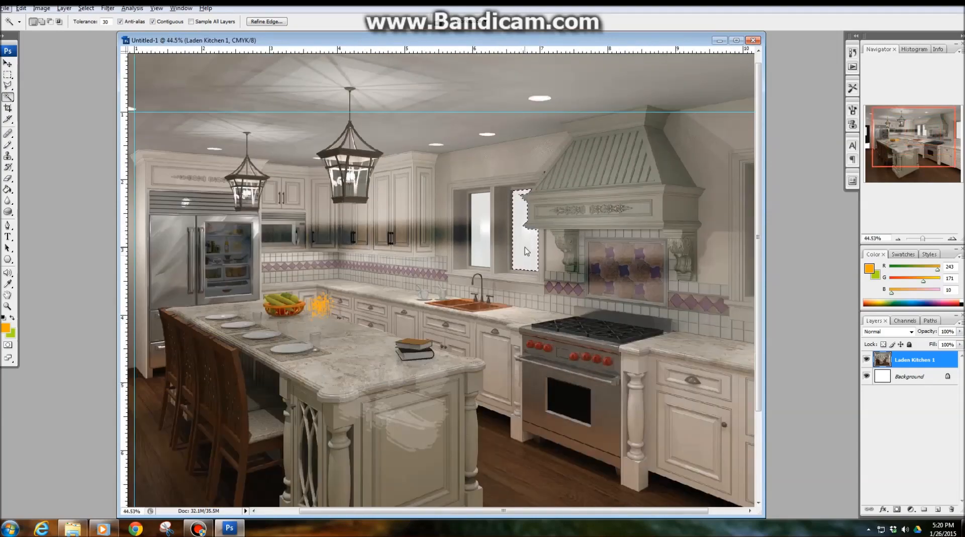
{"action": "scroll", "coordinate": [535, 256], "scroll_direction": "down", "scroll_amount": 2}
{"action": "scroll", "coordinate": [527, 245], "scroll_direction": "down", "scroll_amount": 1}
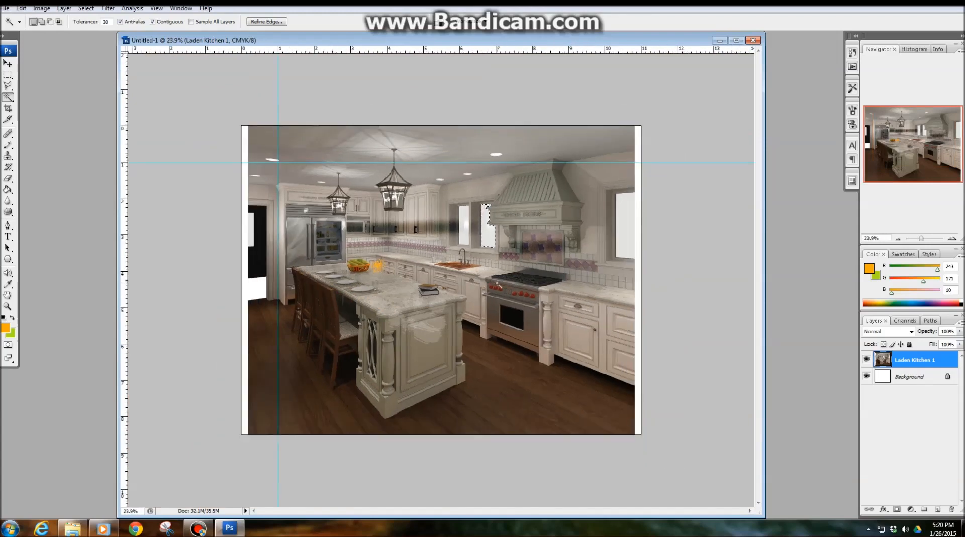
{"action": "key", "text": "ctrl+shift+i"}
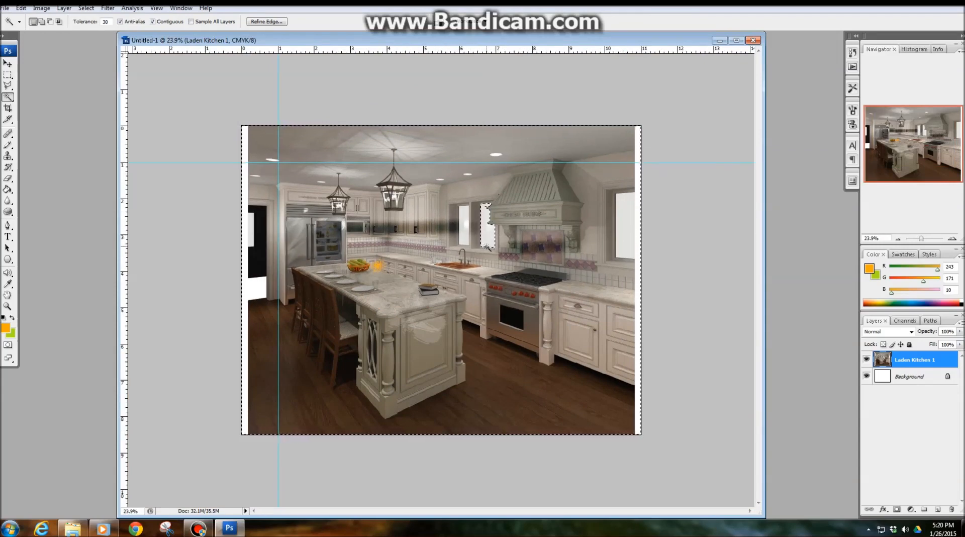
{"action": "key", "text": "ctrl+shift+i"}
- Apply Inverse to the window pane selection again, and deselect everything
{"action": "left_click", "coordinate": [22, 8]}
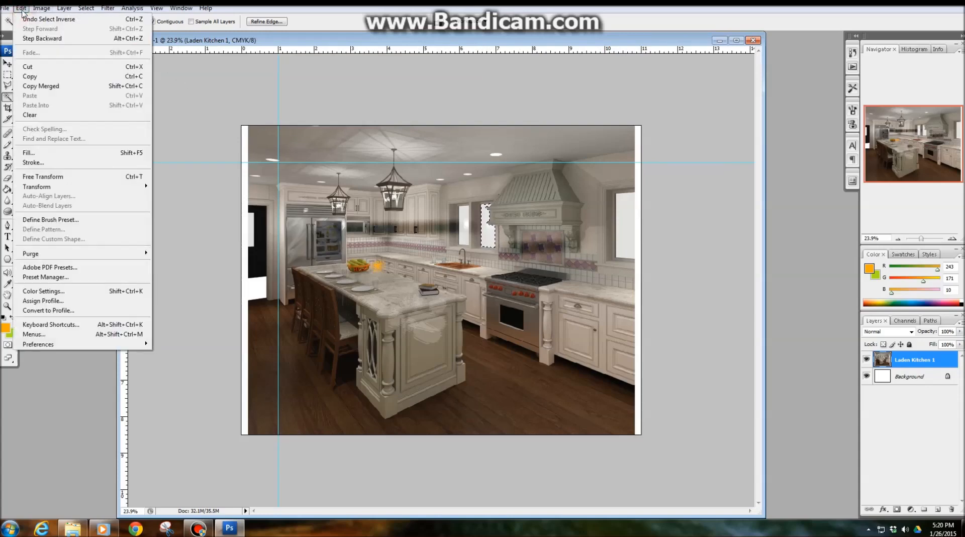
{"action": "mouse_move", "coordinate": [45, 12]}
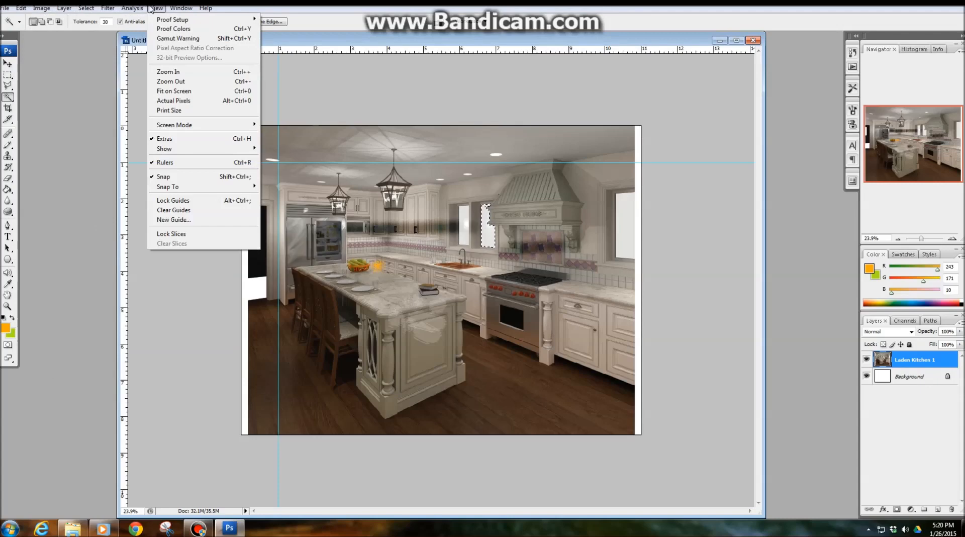
{"action": "mouse_move", "coordinate": [104, 9]}
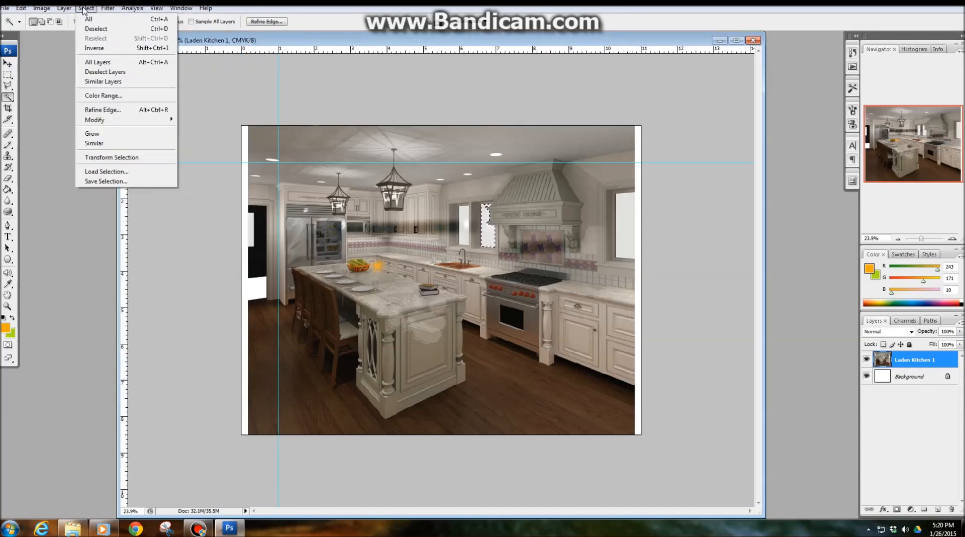
{"action": "left_click", "coordinate": [112, 48]}
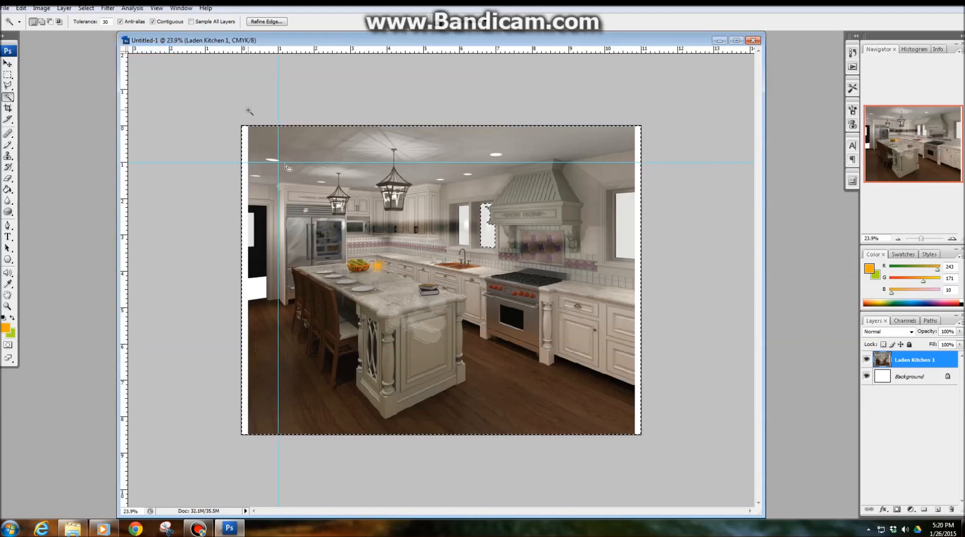
{"action": "left_click", "coordinate": [361, 149]}
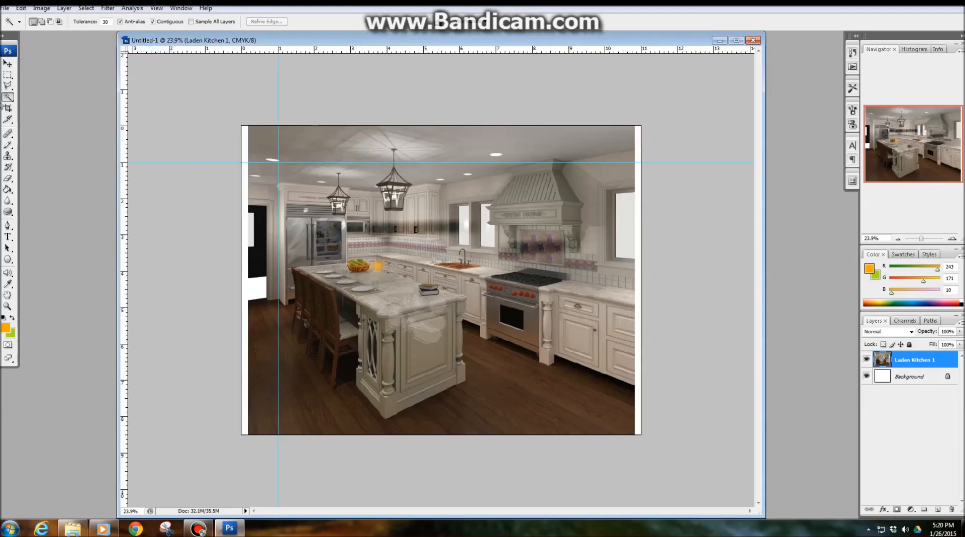
- Show the available variants of the Lasso tool and of the Marquee tool
{"action": "left_click", "coordinate": [8, 86]}
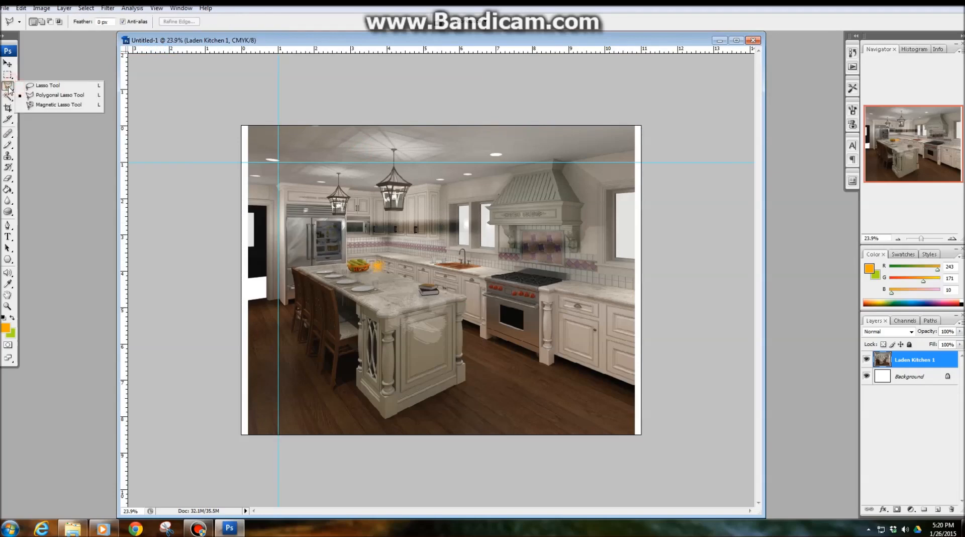
{"action": "left_click", "coordinate": [4, 87]}
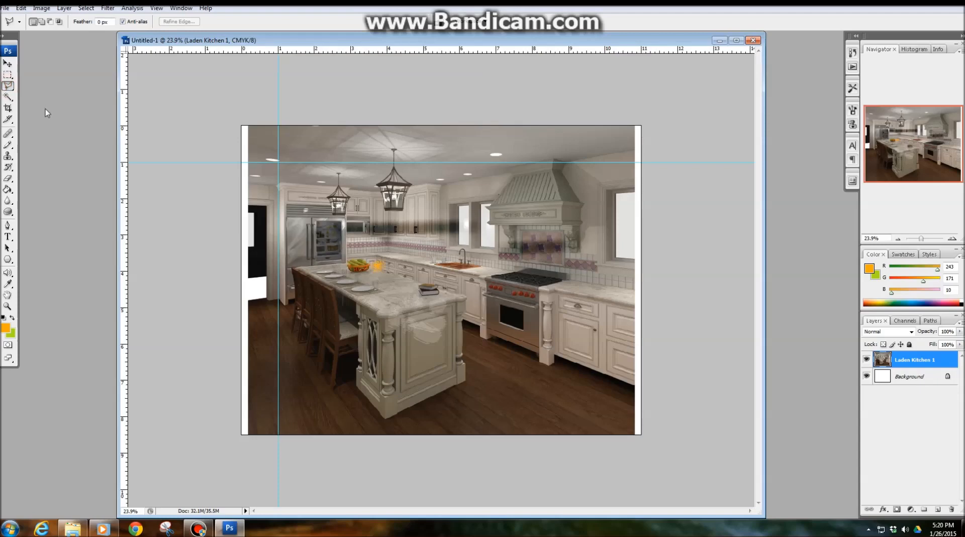
{"action": "key", "text": "m"}
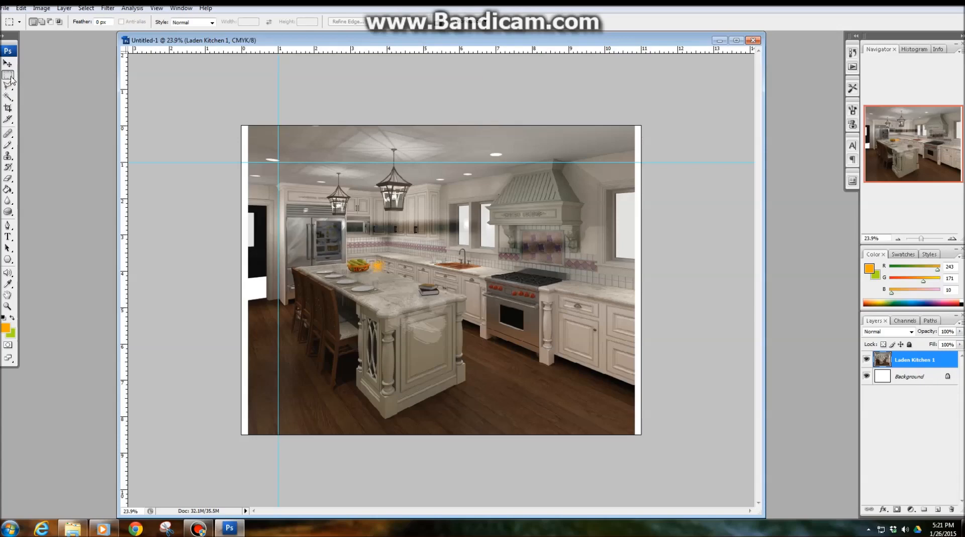
{"action": "left_click", "coordinate": [8, 76]}
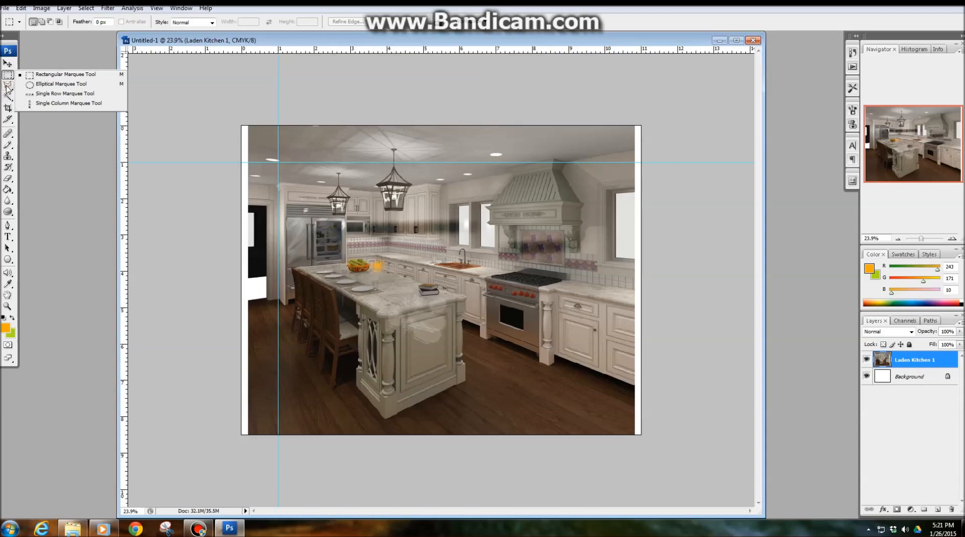
- Draw several trial selections across the kitchen image with the Rectangular Marquee tool, and clear them
{"action": "left_click", "coordinate": [302, 192]}
{"action": "left_click_drag", "start_coordinate": [319, 182], "coordinate": [430, 331]}
{"action": "left_click", "coordinate": [380, 232]}
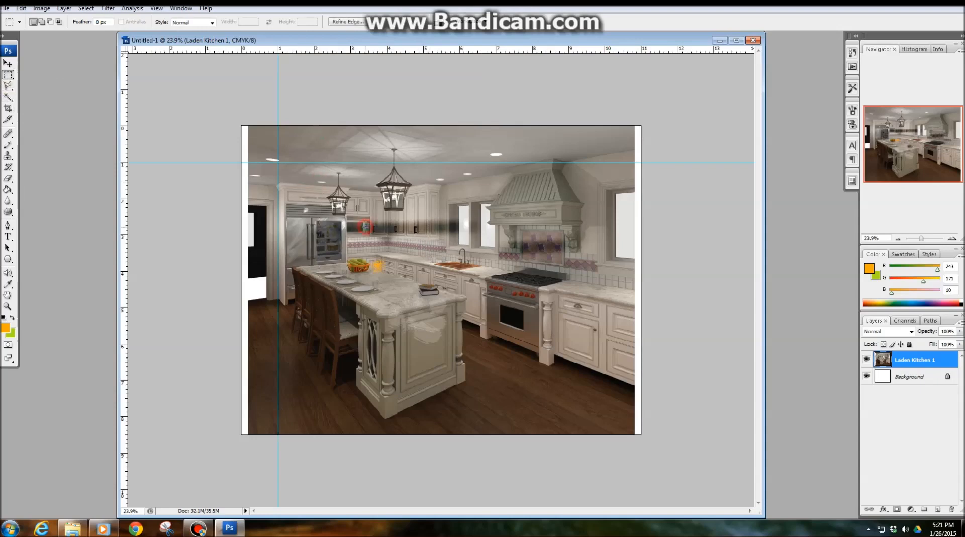
{"action": "left_click", "coordinate": [324, 189]}
{"action": "left_click_drag", "start_coordinate": [339, 255], "coordinate": [585, 375]}
{"action": "left_click_drag", "start_coordinate": [559, 280], "coordinate": [595, 363]}
{"action": "left_click_drag", "start_coordinate": [494, 287], "coordinate": [495, 317]}
{"action": "left_click", "coordinate": [392, 234]}
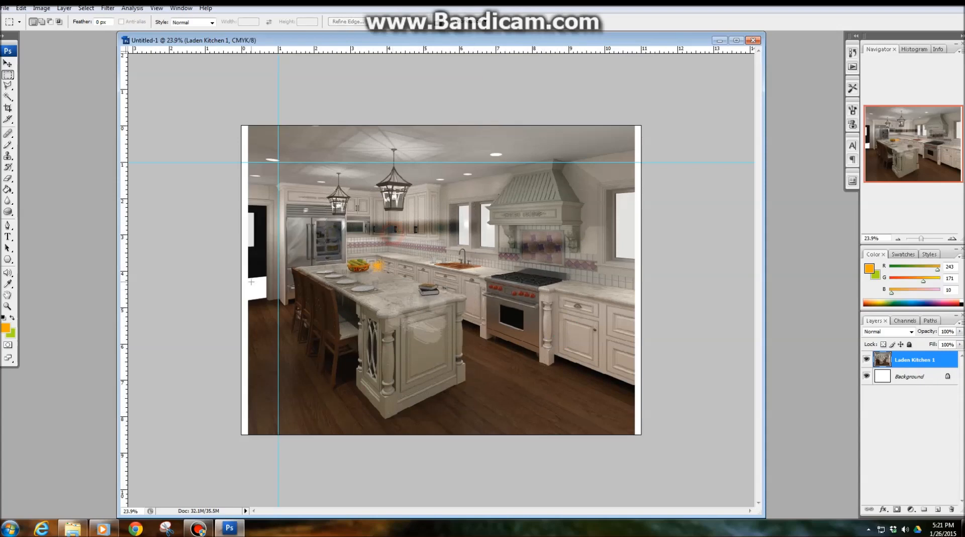
- Place the Navern Quartz 2 image into the document and position it over the upper cabinets and pendant lights
{"action": "left_click", "coordinate": [7, 65]}
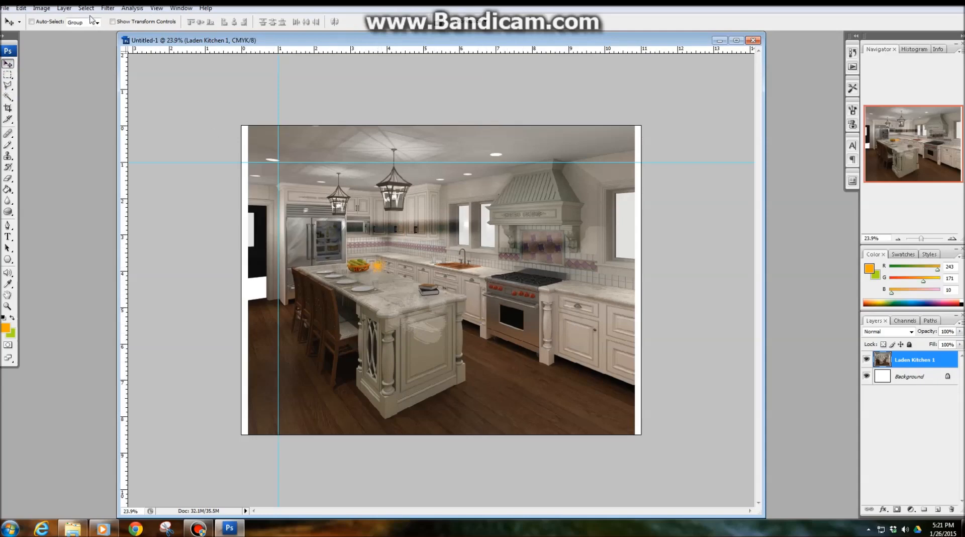
{"action": "left_click", "coordinate": [5, 7]}
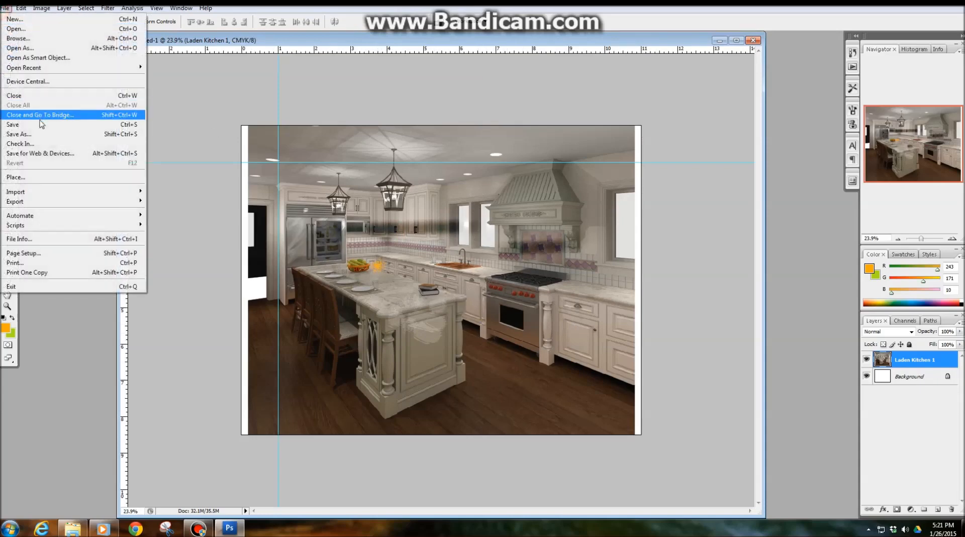
{"action": "left_click", "coordinate": [33, 177]}
{"action": "double_click", "coordinate": [650, 144]}
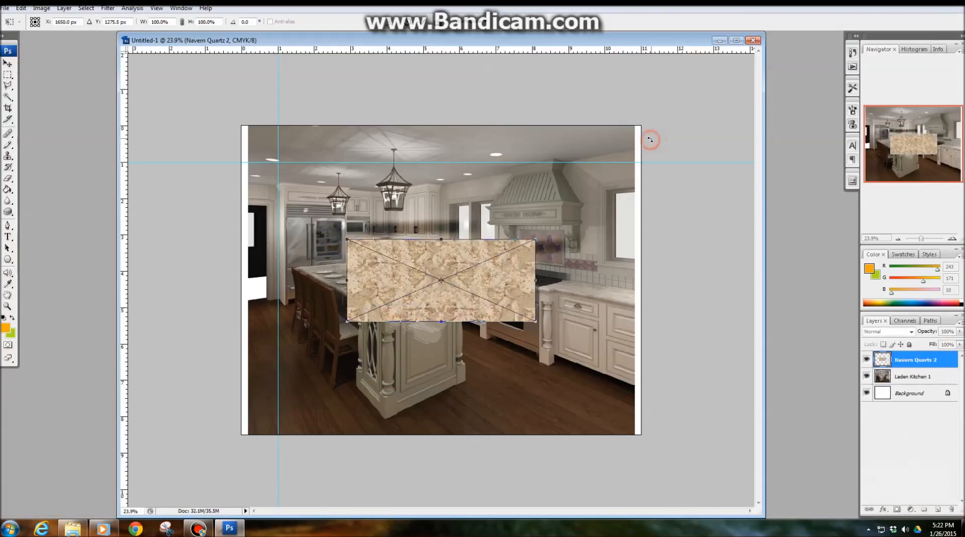
{"action": "left_click_drag", "start_coordinate": [425, 266], "coordinate": [350, 193]}
{"action": "key", "text": "Return"}
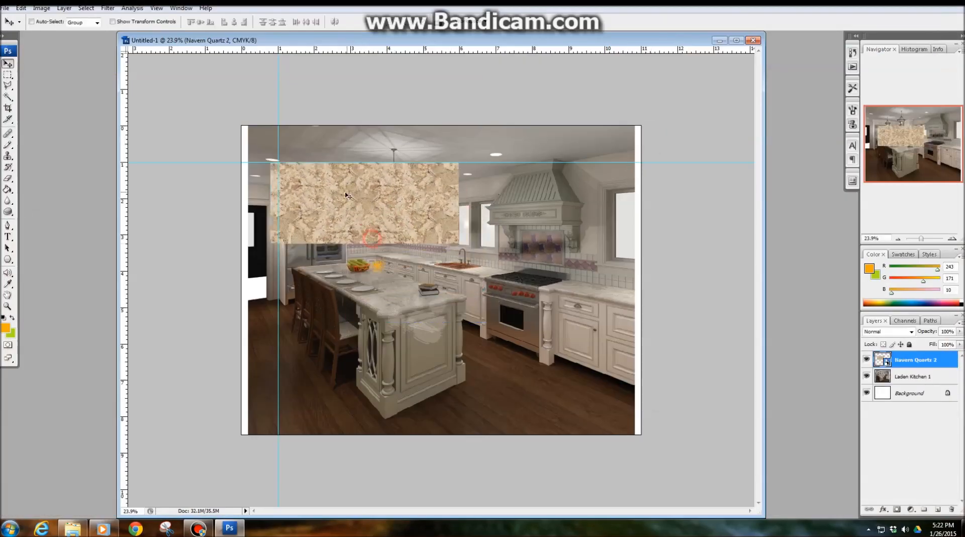
- Place the Rookwood Beige Purple image into the document and position it over the range and adjoining cabinets
{"action": "left_click", "coordinate": [6, 8]}
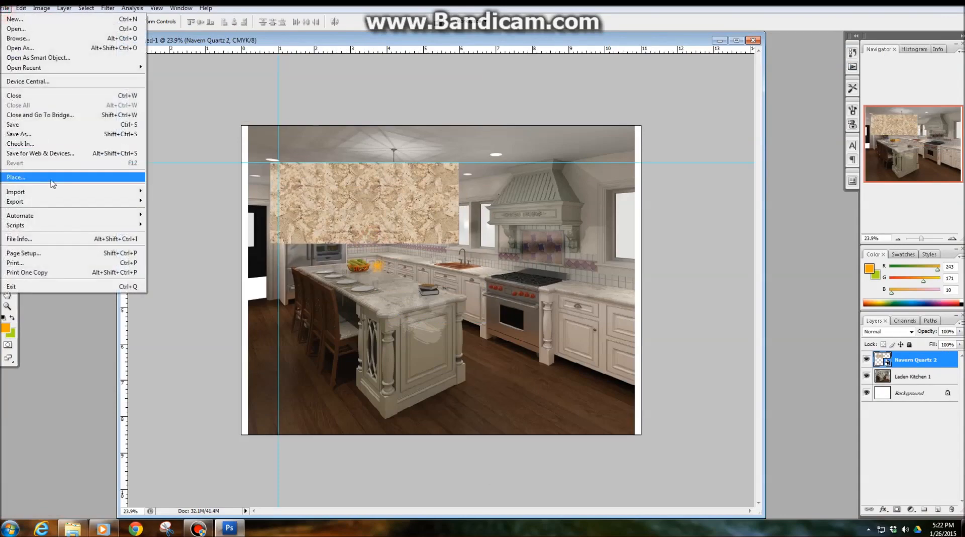
{"action": "left_click", "coordinate": [33, 178]}
{"action": "double_click", "coordinate": [771, 128]}
{"action": "left_click_drag", "start_coordinate": [467, 245], "coordinate": [515, 240]}
{"action": "left_click_drag", "start_coordinate": [658, 121], "coordinate": [506, 287]}
{"action": "left_click_drag", "start_coordinate": [437, 331], "coordinate": [567, 274]}
{"action": "key", "text": "Return"}
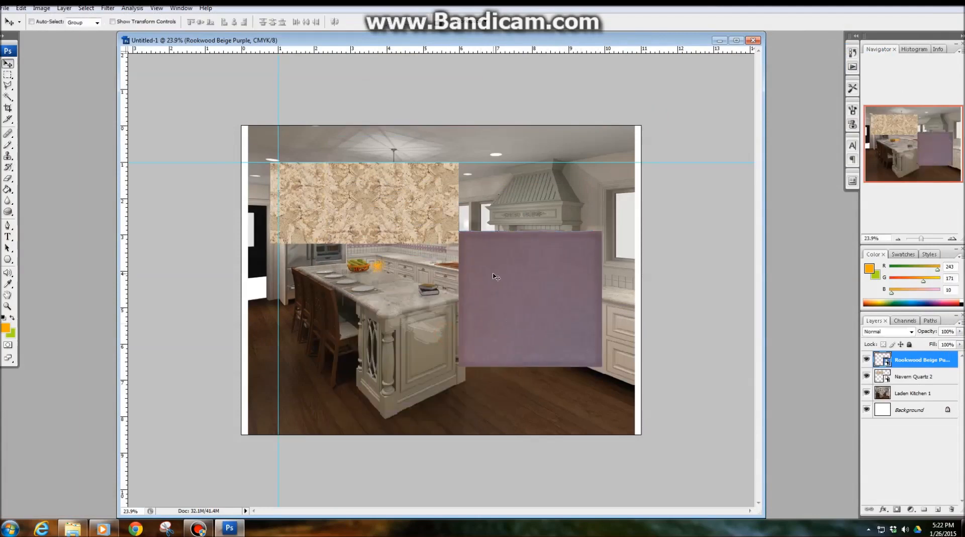
- Move the purple tile up and left so it overlaps the quartz sample's lower-right corner
{"action": "left_click_drag", "start_coordinate": [476, 261], "coordinate": [436, 248]}
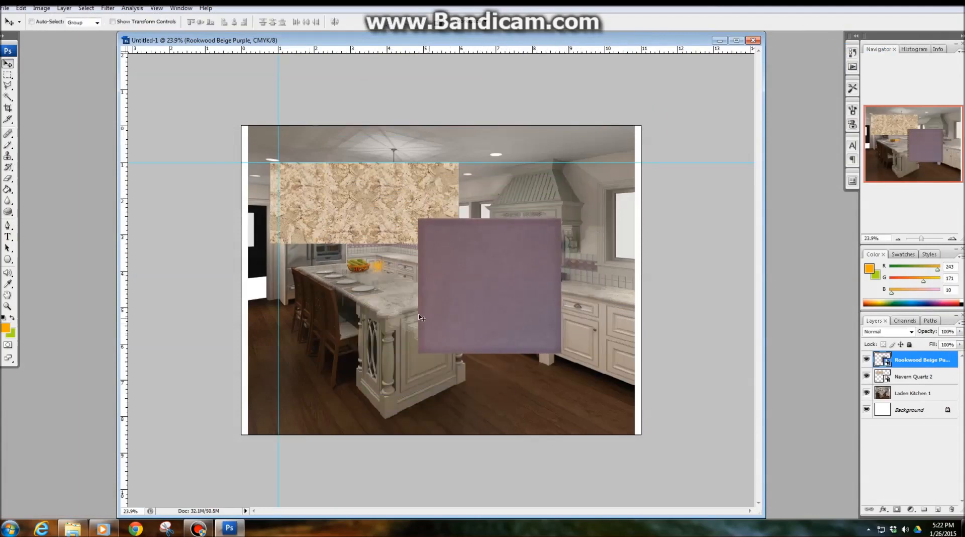
{"action": "mouse_move", "coordinate": [372, 199]}
{"action": "left_mouse_down"}
{"action": "mouse_move", "coordinate": [381, 222]}
{"action": "mouse_move", "coordinate": [370, 200]}
{"action": "left_mouse_up"}
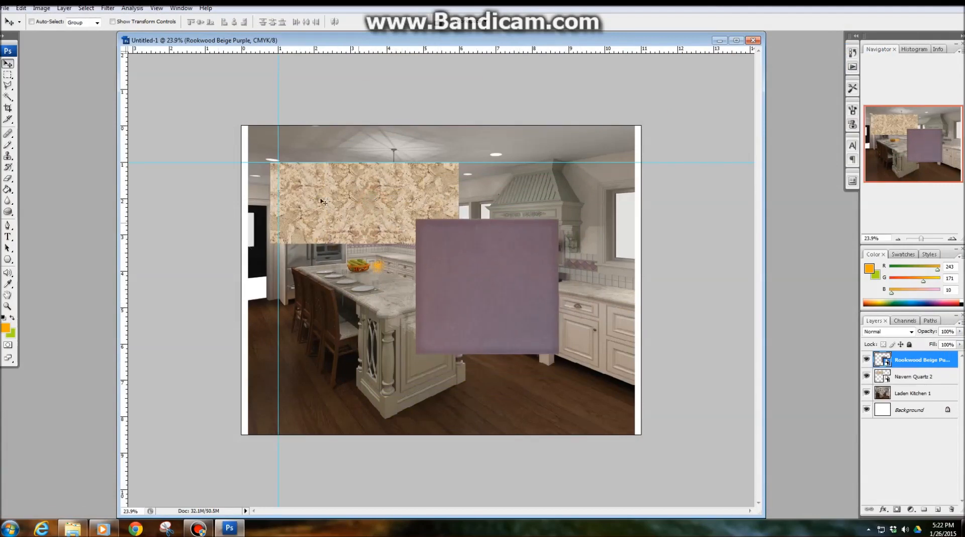
{"action": "mouse_move", "coordinate": [452, 254]}
{"action": "left_mouse_down"}
{"action": "mouse_move", "coordinate": [478, 259]}
{"action": "mouse_move", "coordinate": [459, 255]}
{"action": "left_mouse_up"}
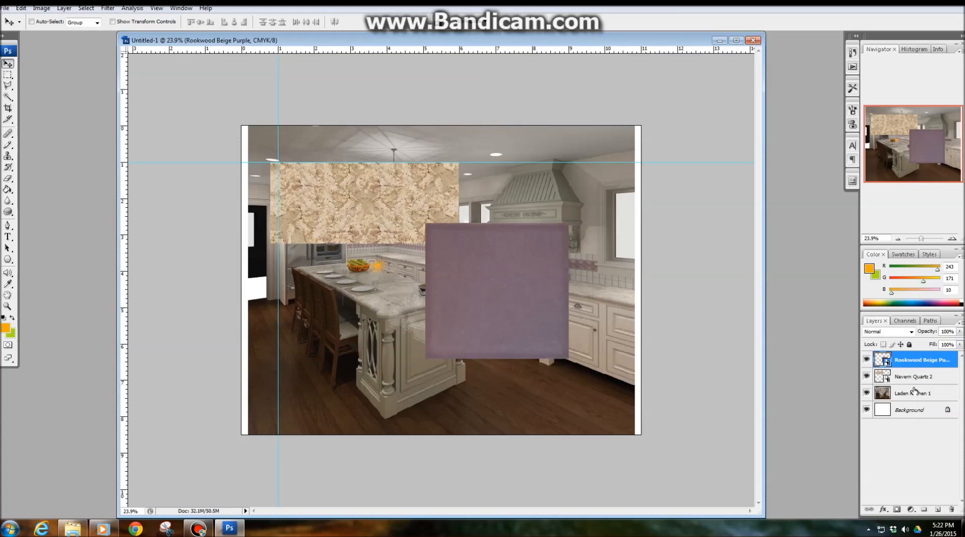
- Select the Laden Kitchen 1 layer and switch to Rookwood Beige Purple, toggling that layer's visibility off and on repeatedly
{"action": "left_click", "coordinate": [911, 394]}
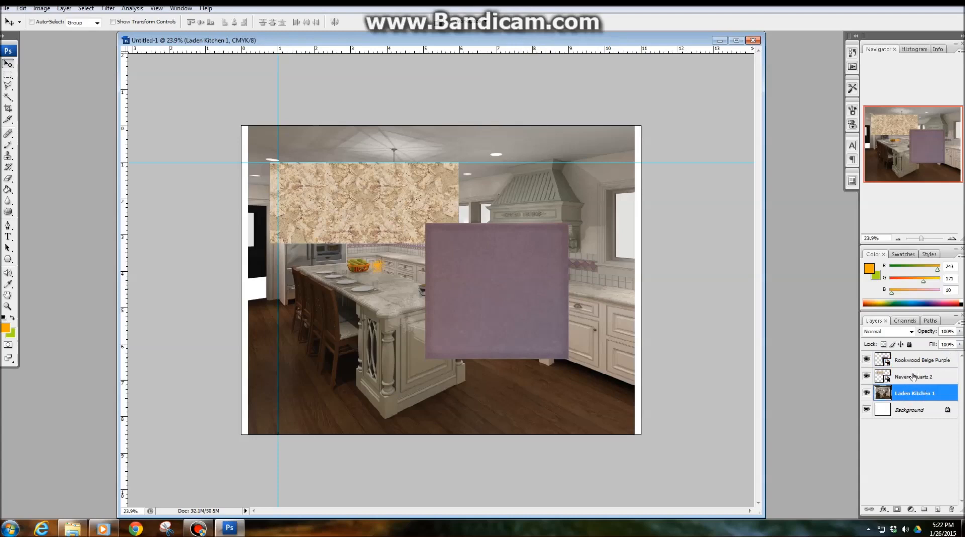
{"action": "left_click", "coordinate": [446, 246], "text": "ctrl"}
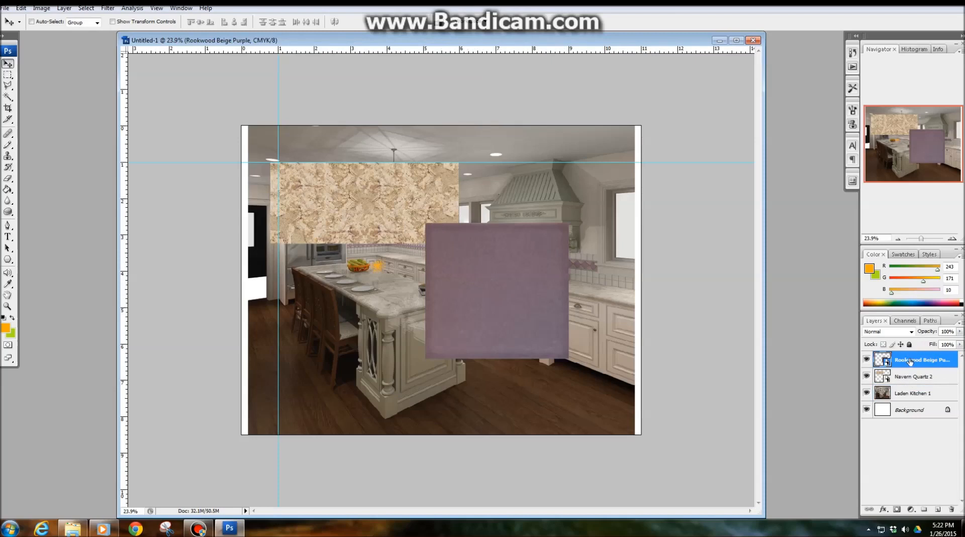
{"action": "left_click", "coordinate": [866, 359]}
{"action": "left_click", "coordinate": [866, 359]}
{"action": "left_click", "coordinate": [866, 359]}
{"action": "left_click", "coordinate": [866, 358]}
{"action": "left_click", "coordinate": [866, 359]}
{"action": "left_click", "coordinate": [866, 359]}
- Select Navern Quartz 2 and Laden Kitchen 1 in turn directly on the canvas, and nudge the kitchen image slightly to the right
{"action": "left_click", "coordinate": [378, 206], "text": "ctrl"}
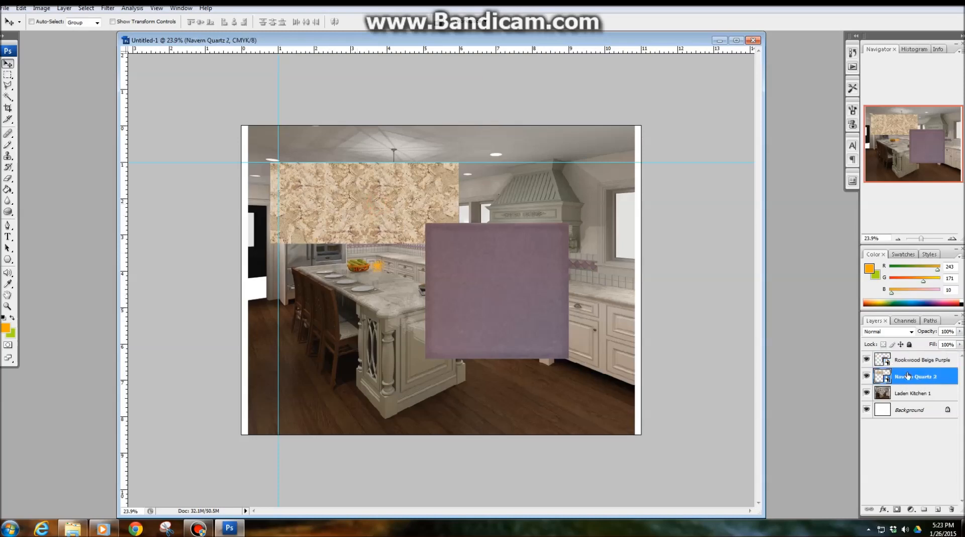
{"action": "right_click", "coordinate": [440, 236]}
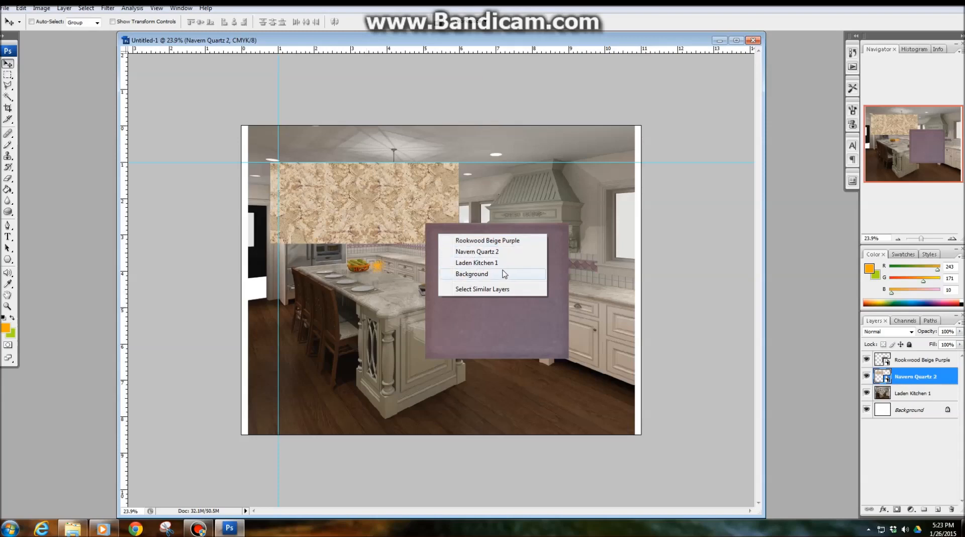
{"action": "left_click", "coordinate": [477, 262]}
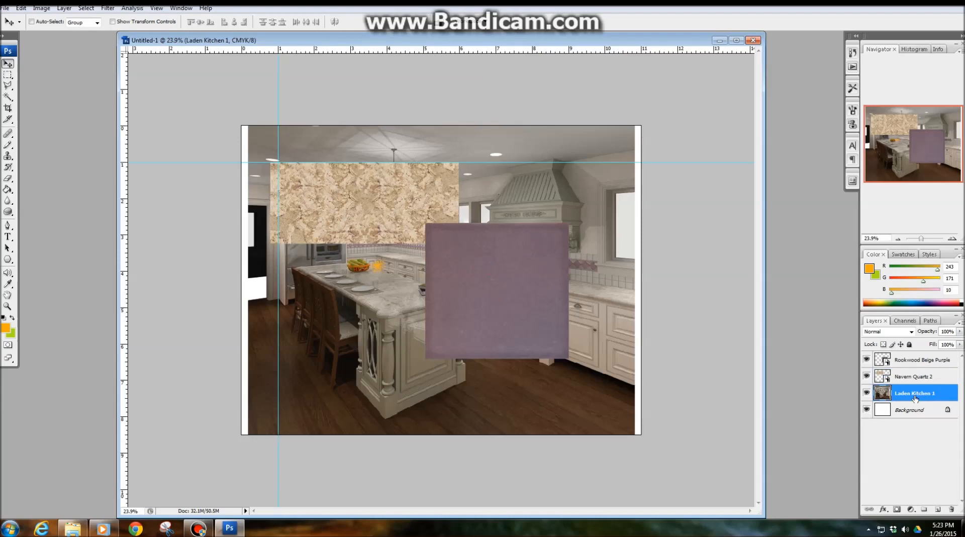
{"action": "mouse_move", "coordinate": [375, 285]}
{"action": "left_mouse_down"}
{"action": "mouse_move", "coordinate": [403, 284]}
{"action": "mouse_move", "coordinate": [377, 285]}
{"action": "left_mouse_up"}
{"action": "left_click_drag", "start_coordinate": [402, 321], "coordinate": [397, 332]}
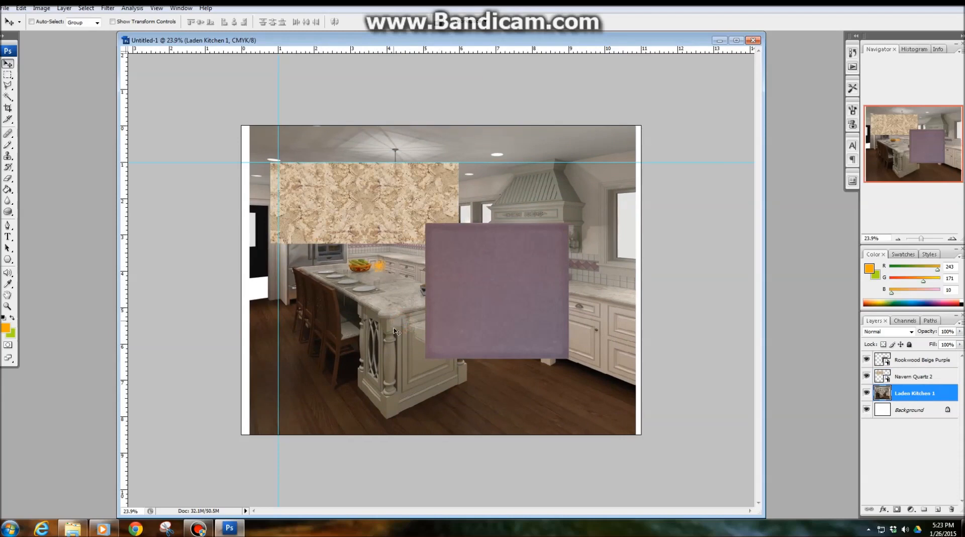
{"action": "right_click", "coordinate": [440, 236]}
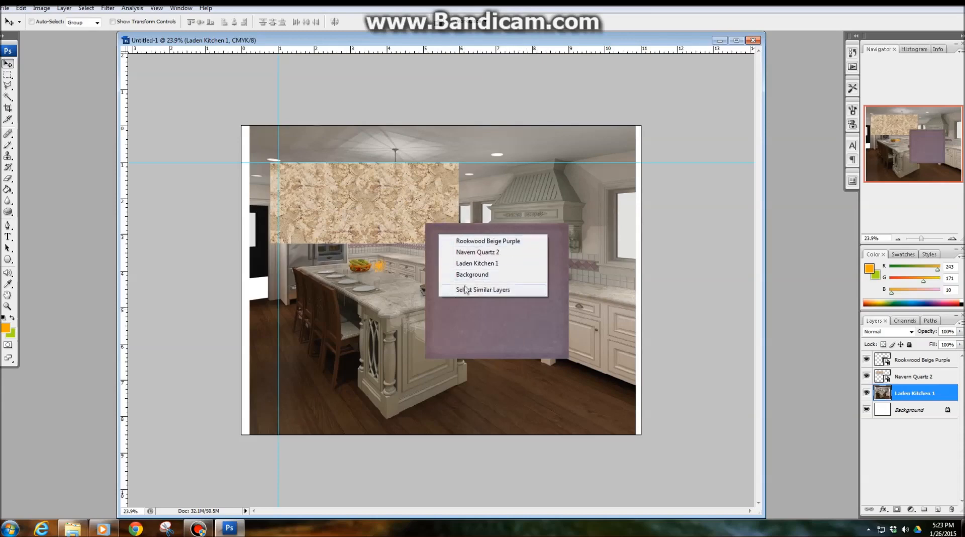
{"action": "left_click", "coordinate": [377, 276]}
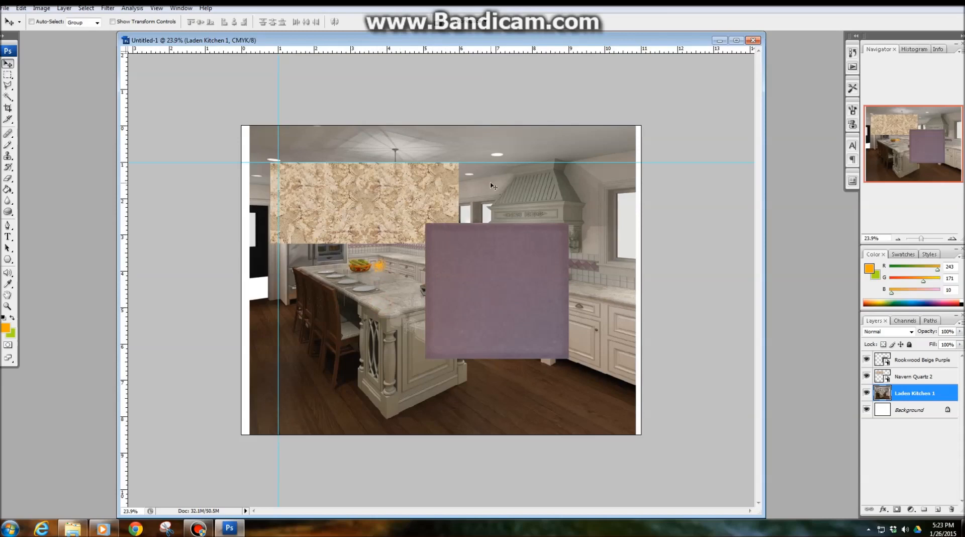
- Create a new layer with the default name and settings directly above Laden Kitchen 1
{"action": "key", "text": "ctrl+shift+n"}
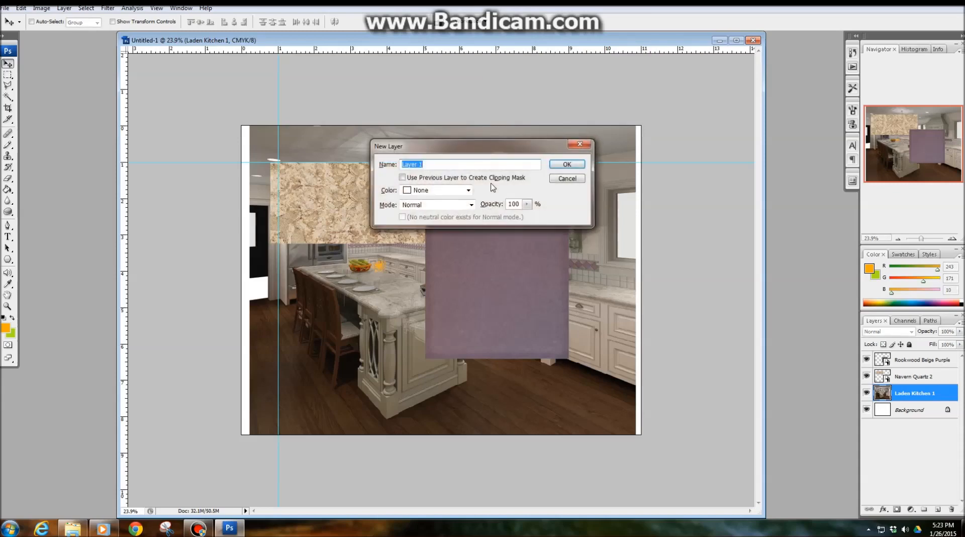
{"action": "left_click_drag", "start_coordinate": [484, 153], "coordinate": [457, 190]}
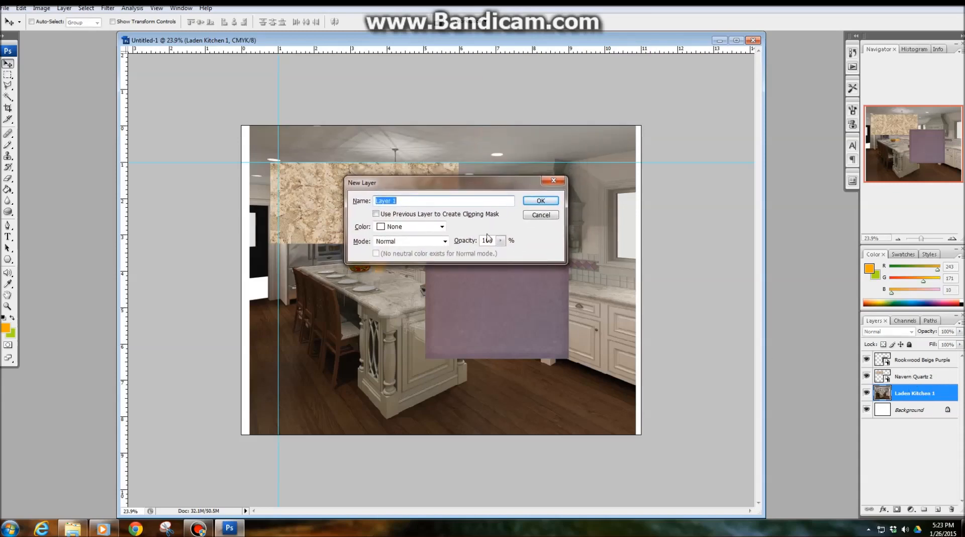
{"action": "left_click", "coordinate": [546, 202]}
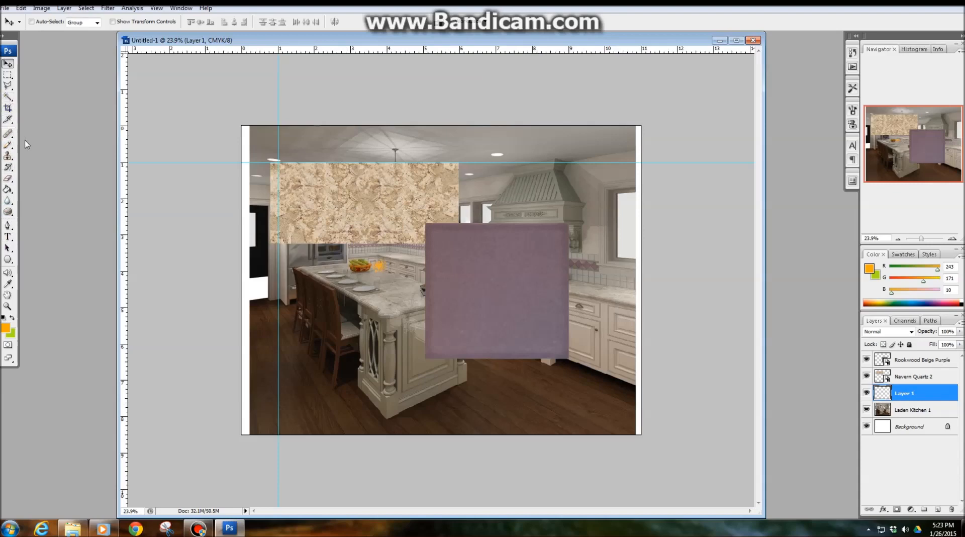
- Paint large freehand orange brush strokes on Layer 1 across the island, range hood and right-hand cabinets
{"action": "mouse_move", "coordinate": [7, 145]}
{"action": "left_mouse_down"}
{"action": "mouse_move", "coordinate": [49, 153]}
{"action": "mouse_move", "coordinate": [48, 144]}
{"action": "left_mouse_up"}
{"action": "mouse_move", "coordinate": [367, 246]}
{"action": "left_mouse_down"}
{"action": "mouse_move", "coordinate": [398, 260]}
{"action": "mouse_move", "coordinate": [563, 318]}
{"action": "mouse_move", "coordinate": [637, 302]}
{"action": "left_mouse_up"}
{"action": "mouse_move", "coordinate": [608, 223]}
{"action": "left_mouse_down"}
{"action": "mouse_move", "coordinate": [371, 254]}
{"action": "mouse_move", "coordinate": [413, 276]}
{"action": "left_mouse_up"}
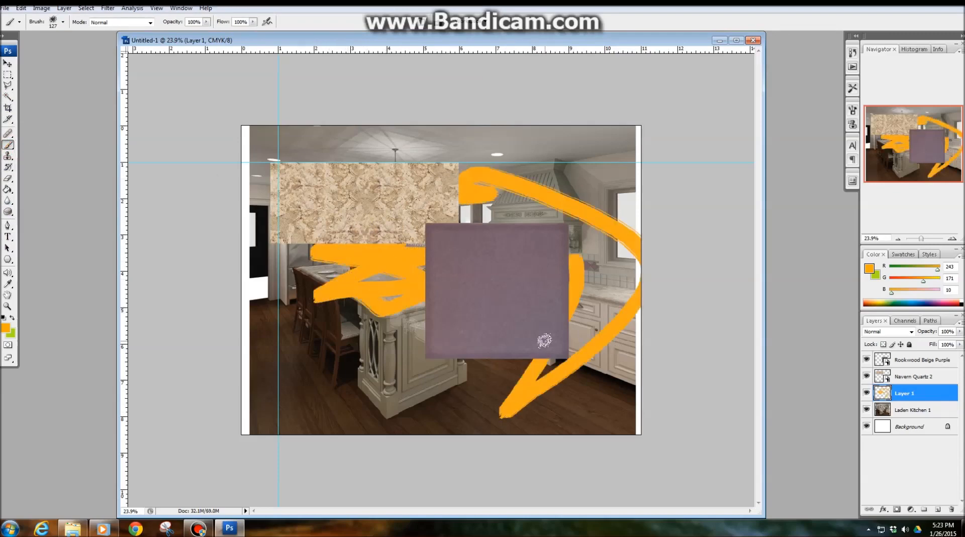
- Hide the Navern Quartz 2 and Rookwood Beige Purple layers and alternate the selection between Laden Kitchen 1 and Layer 1
{"action": "mouse_move", "coordinate": [915, 394]}
{"action": "left_mouse_down"}
{"action": "mouse_move", "coordinate": [913, 410]}
{"action": "mouse_move", "coordinate": [915, 398]}
{"action": "left_mouse_up"}
{"action": "left_click", "coordinate": [902, 407]}
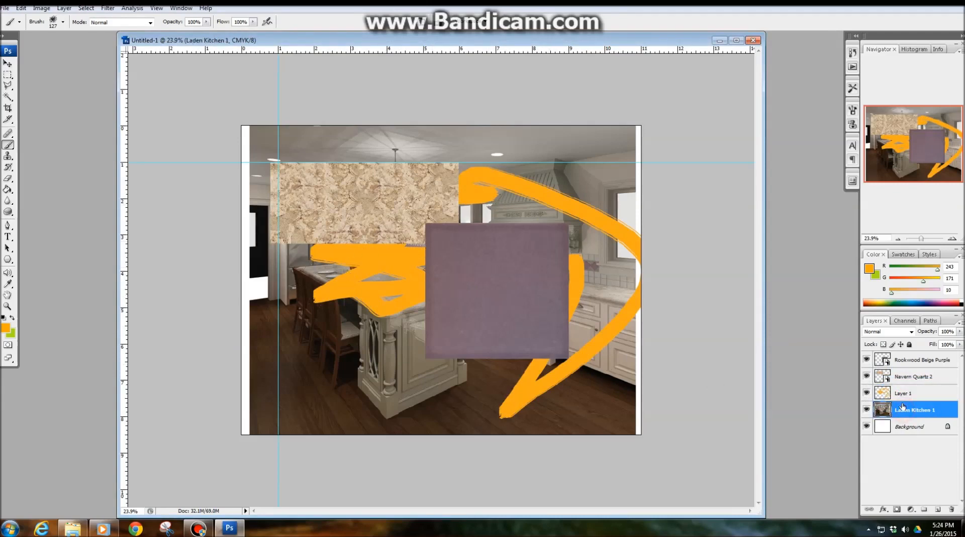
{"action": "left_click", "coordinate": [867, 376]}
{"action": "left_click", "coordinate": [867, 360]}
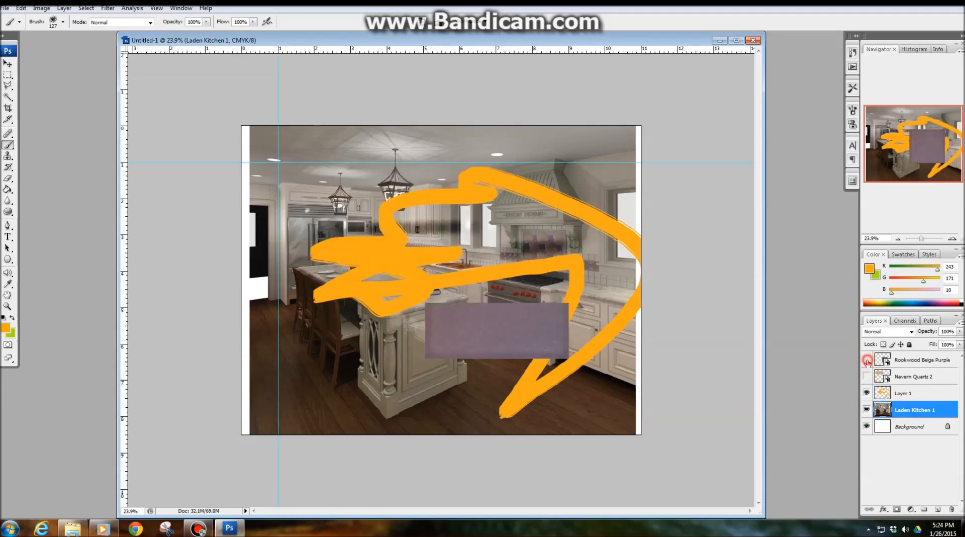
{"action": "left_click", "coordinate": [905, 397]}
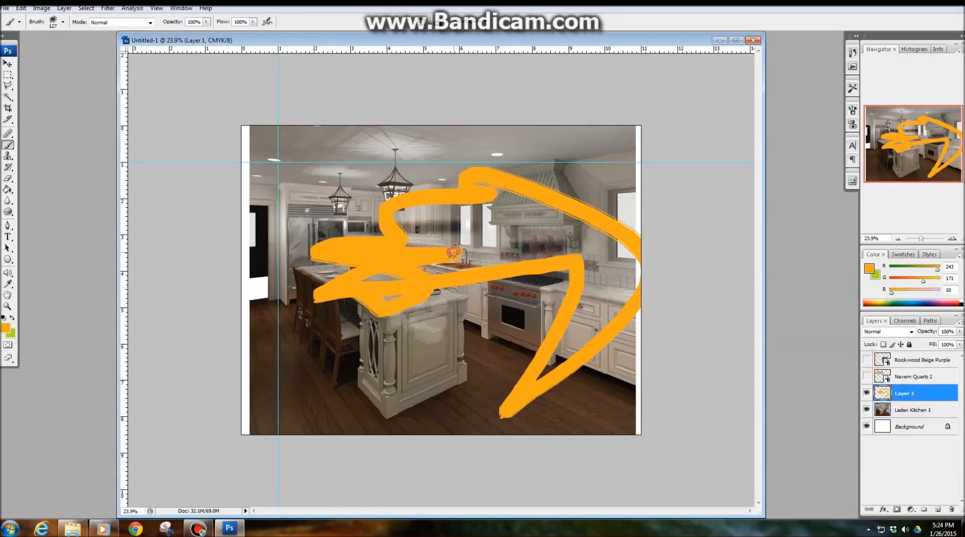
{"action": "left_click", "coordinate": [910, 410]}
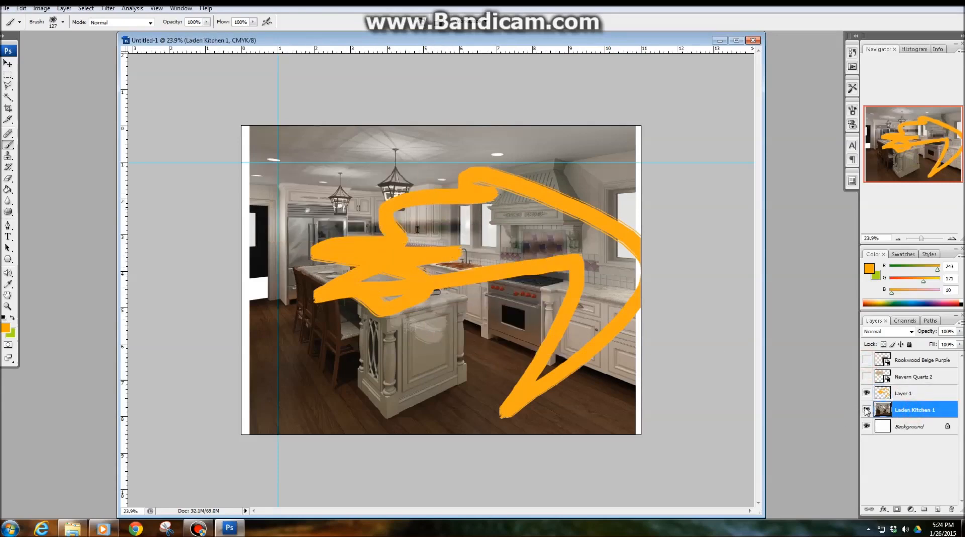
{"action": "left_click", "coordinate": [901, 393]}
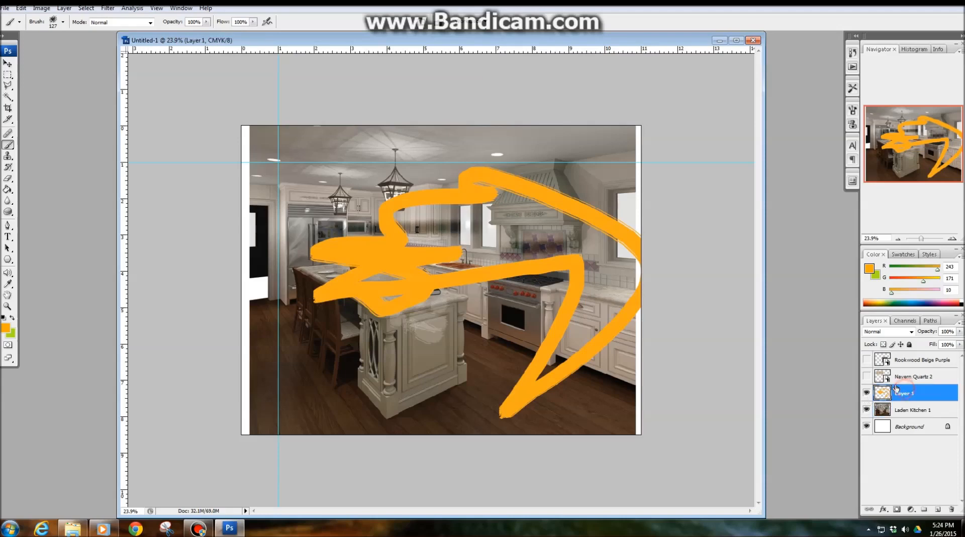
- Toggle Layer 1's visibility off and on repeatedly, and show Navern Quartz 2 and Rookwood Beige Purple again
{"action": "left_click", "coordinate": [866, 393]}
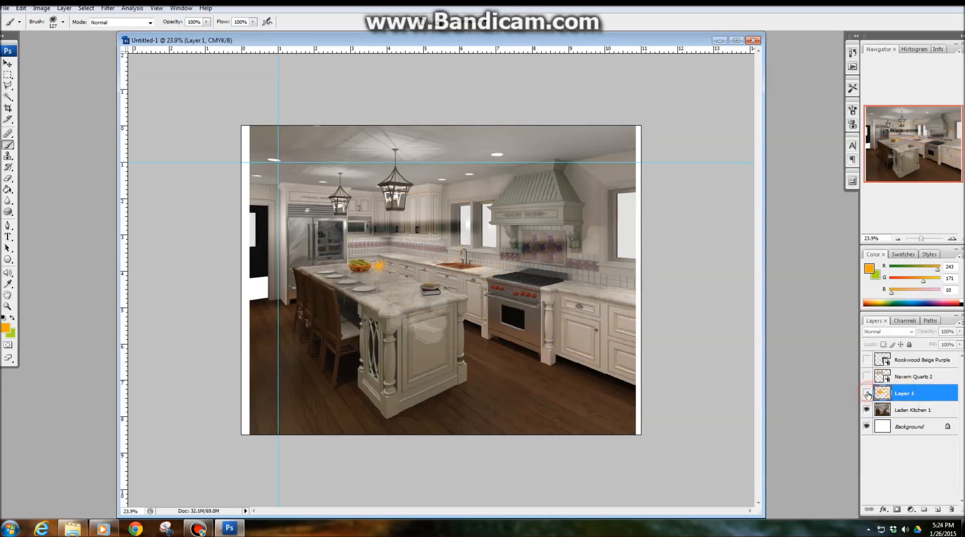
{"action": "left_click", "coordinate": [867, 393]}
{"action": "left_click", "coordinate": [867, 394]}
{"action": "left_click", "coordinate": [866, 393]}
{"action": "mouse_move", "coordinate": [918, 393]}
{"action": "left_mouse_down"}
{"action": "mouse_move", "coordinate": [920, 367]}
{"action": "mouse_move", "coordinate": [919, 391]}
{"action": "left_mouse_up"}
{"action": "left_click", "coordinate": [867, 376]}
{"action": "left_click", "coordinate": [867, 359]}
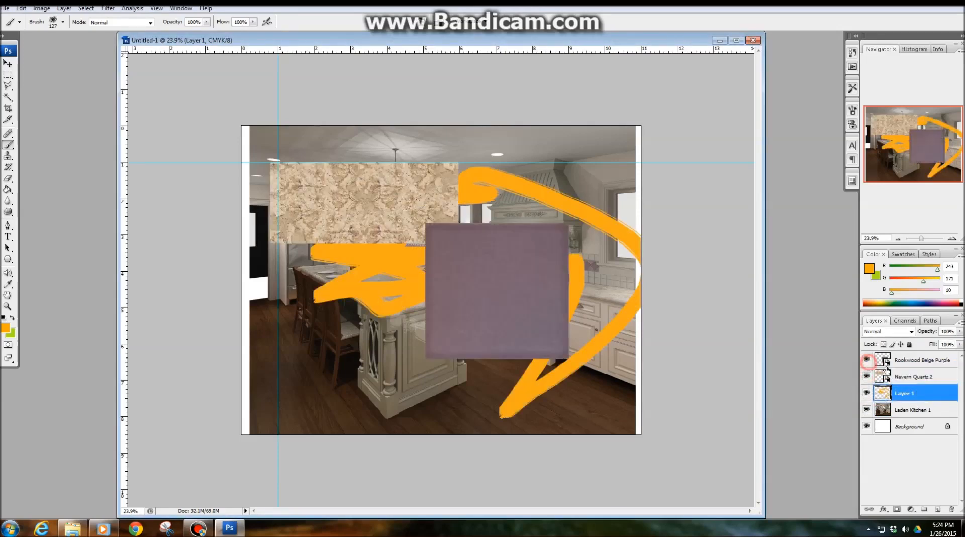
- Select Laden Kitchen 1 and hide the Layer 1, Navern Quartz 2 and Rookwood Beige Purple layers
{"action": "left_click", "coordinate": [915, 412]}
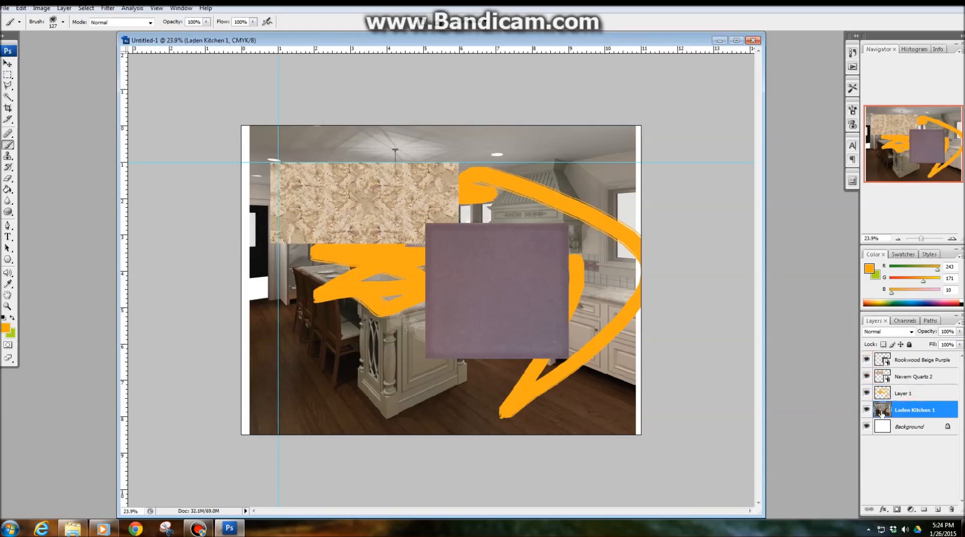
{"action": "left_click", "coordinate": [866, 393]}
{"action": "left_click", "coordinate": [866, 376]}
{"action": "left_click", "coordinate": [866, 360]}
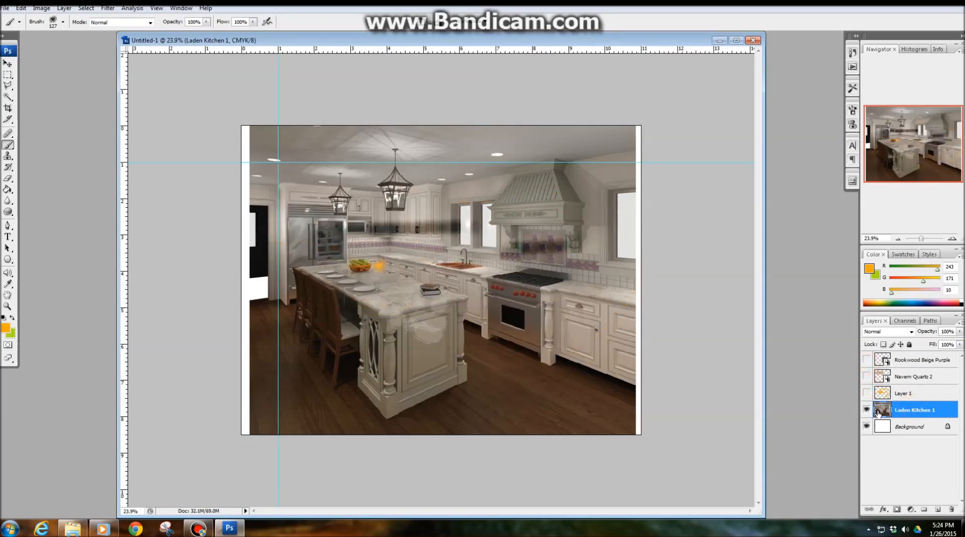
- Duplicate the Laden Kitchen 1 layer, hide the original and select the copy
{"action": "right_click", "coordinate": [905, 414]}
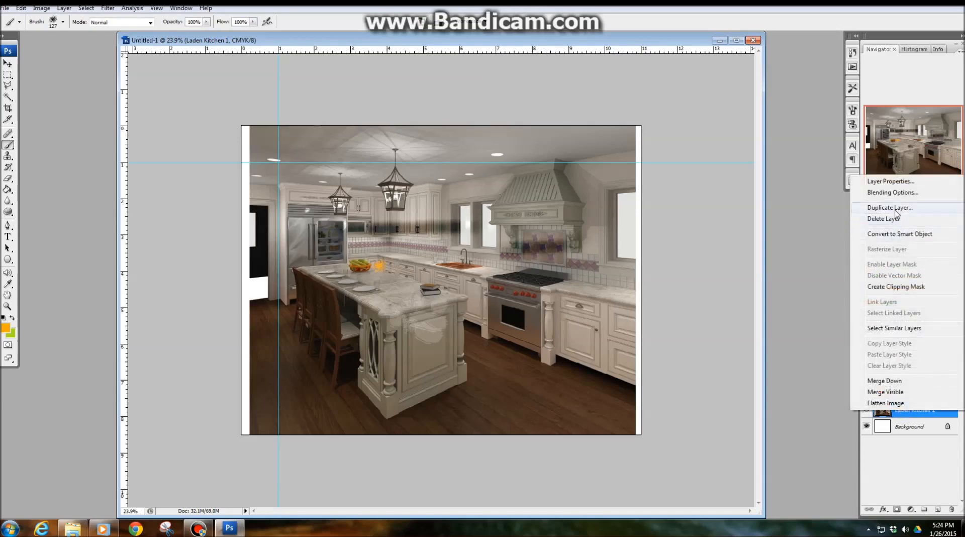
{"action": "left_click", "coordinate": [900, 447]}
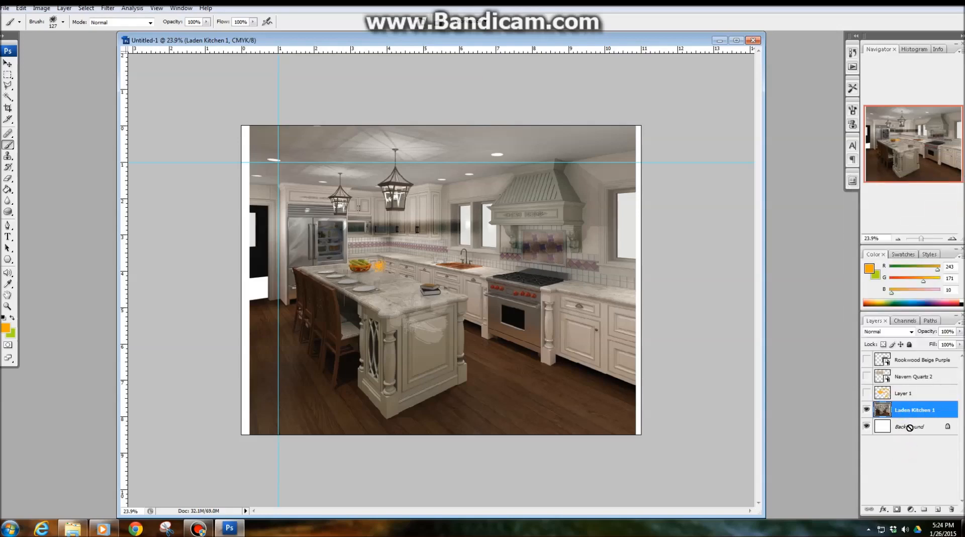
{"action": "key", "text": "ctrl+j"}
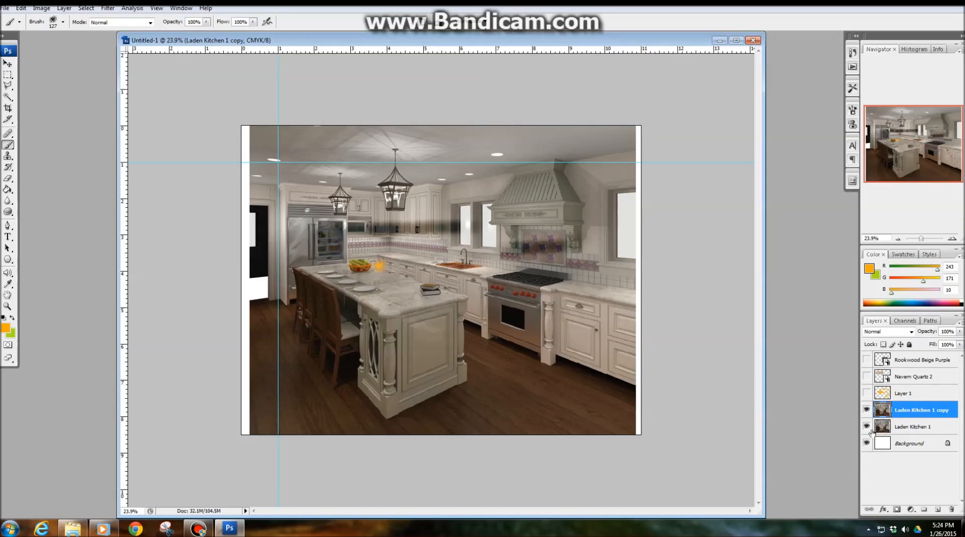
{"action": "left_click", "coordinate": [867, 428]}
{"action": "left_click", "coordinate": [877, 426]}
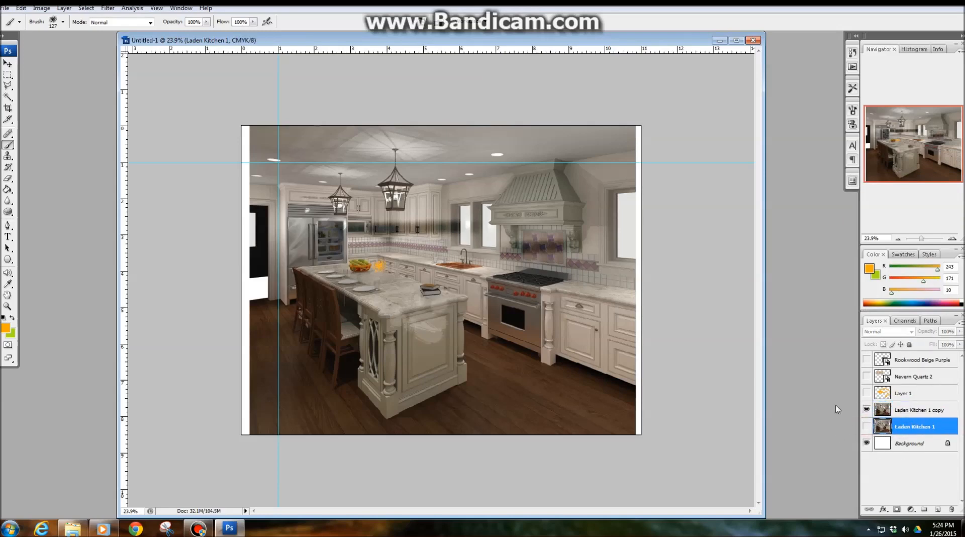
{"action": "left_click", "coordinate": [905, 409]}
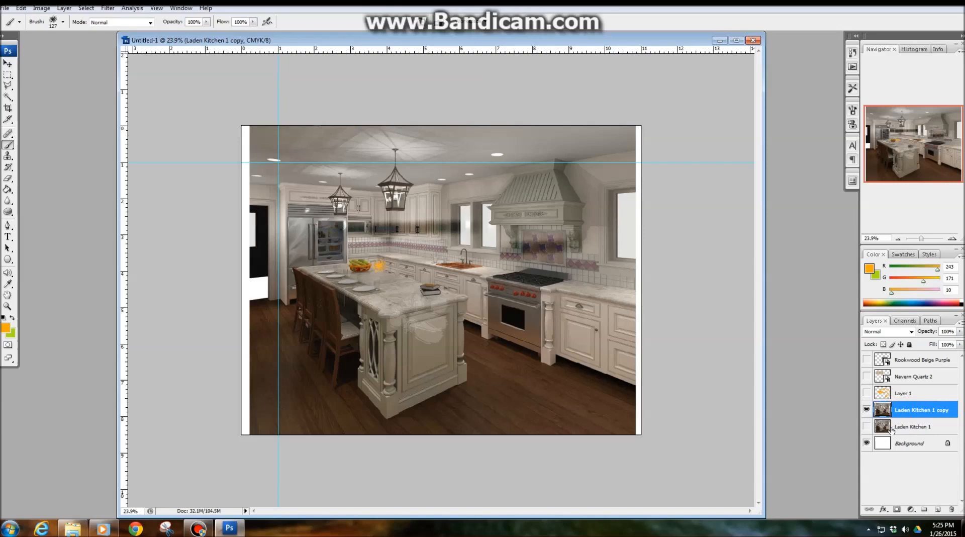
- Scale the Laden Kitchen 1 copy down slightly from its upper-right corner with Free Transform
{"action": "left_click", "coordinate": [912, 360]}
{"action": "left_click", "coordinate": [904, 413]}
{"action": "left_click", "coordinate": [7, 64]}
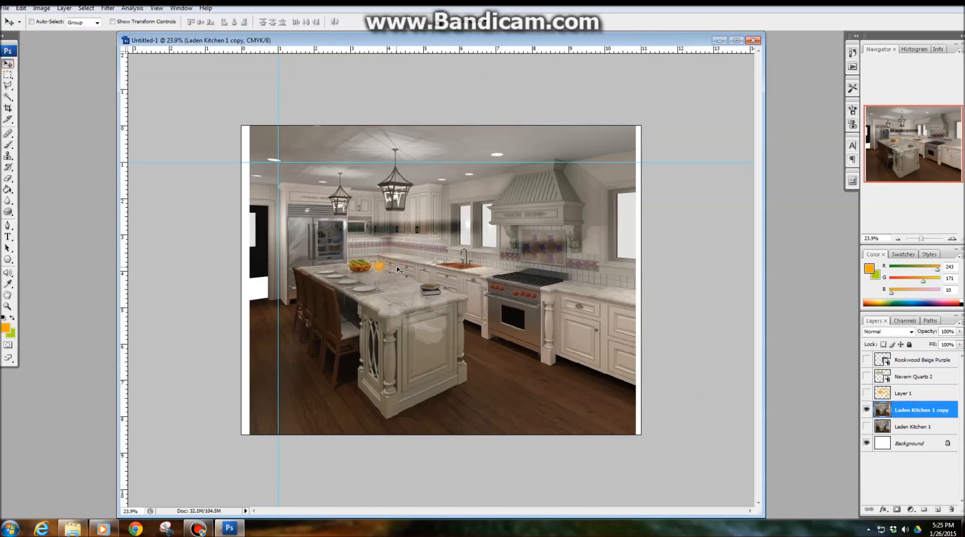
{"action": "key", "text": "ctrl+t"}
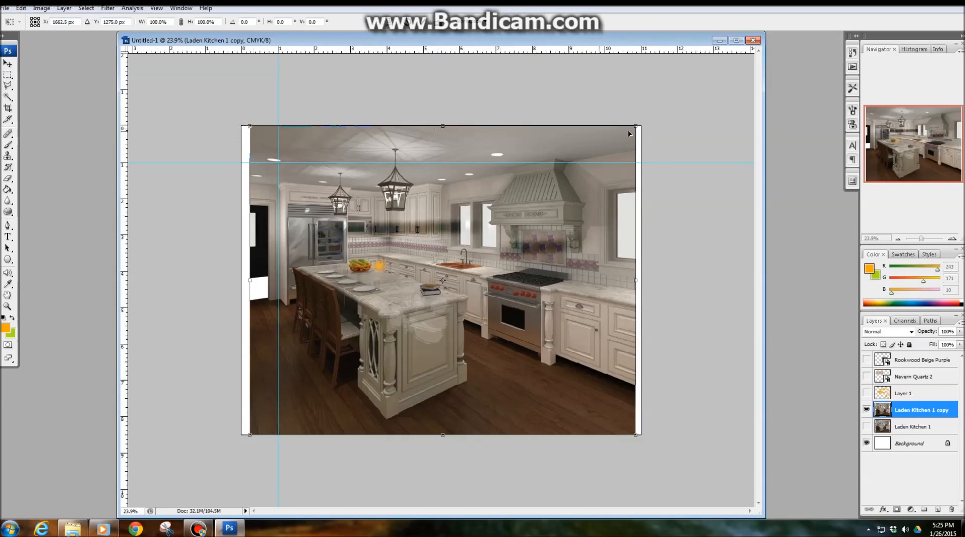
{"action": "mouse_move", "coordinate": [637, 127]}
{"action": "left_mouse_down"}
{"action": "mouse_move", "coordinate": [584, 211]}
{"action": "mouse_move", "coordinate": [620, 144]}
{"action": "mouse_move", "coordinate": [605, 149]}
{"action": "mouse_move", "coordinate": [631, 157]}
{"action": "mouse_move", "coordinate": [601, 146]}
{"action": "mouse_move", "coordinate": [623, 145]}
{"action": "mouse_move", "coordinate": [626, 135]}
{"action": "mouse_move", "coordinate": [437, 274]}
{"action": "mouse_move", "coordinate": [626, 115]}
{"action": "left_mouse_up"}
{"action": "key", "text": "Return"}
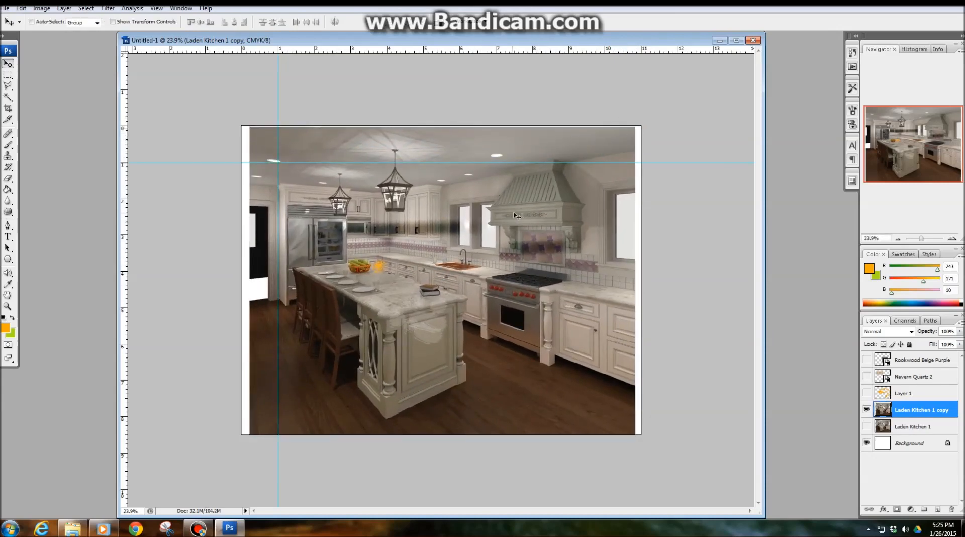
- Start another Free Transform on the kitchen copy and rotate it by about -0.3°
{"action": "key", "text": "ctrl+t"}
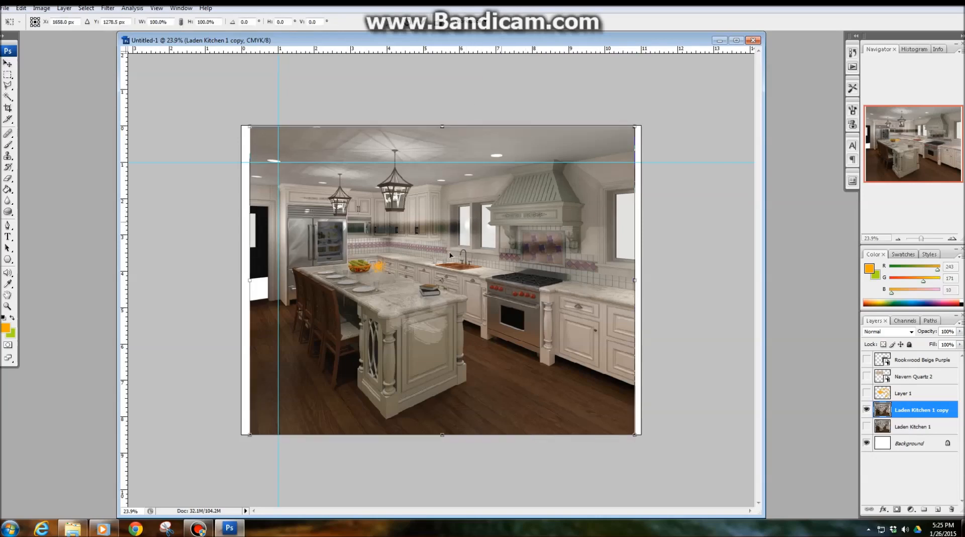
{"action": "right_click", "coordinate": [395, 234]}
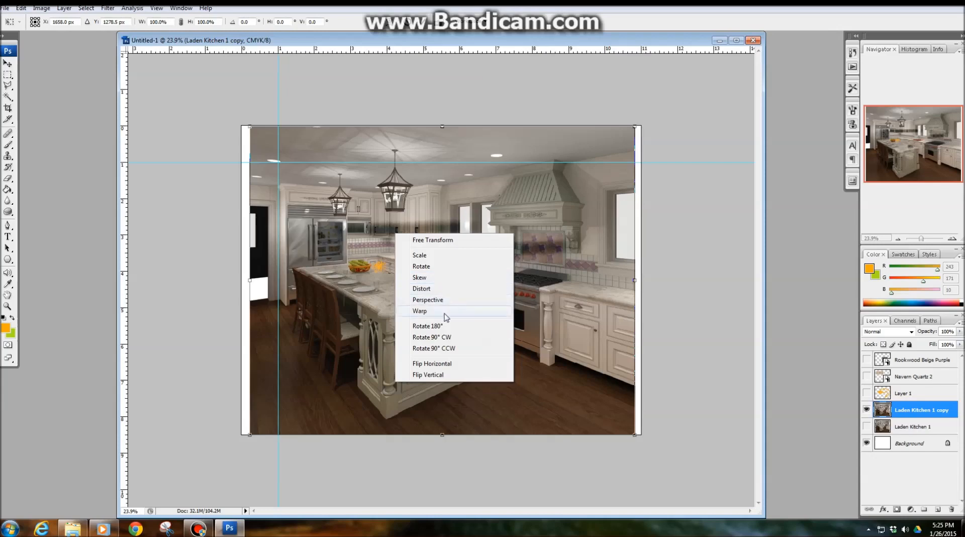
{"action": "left_click", "coordinate": [436, 267]}
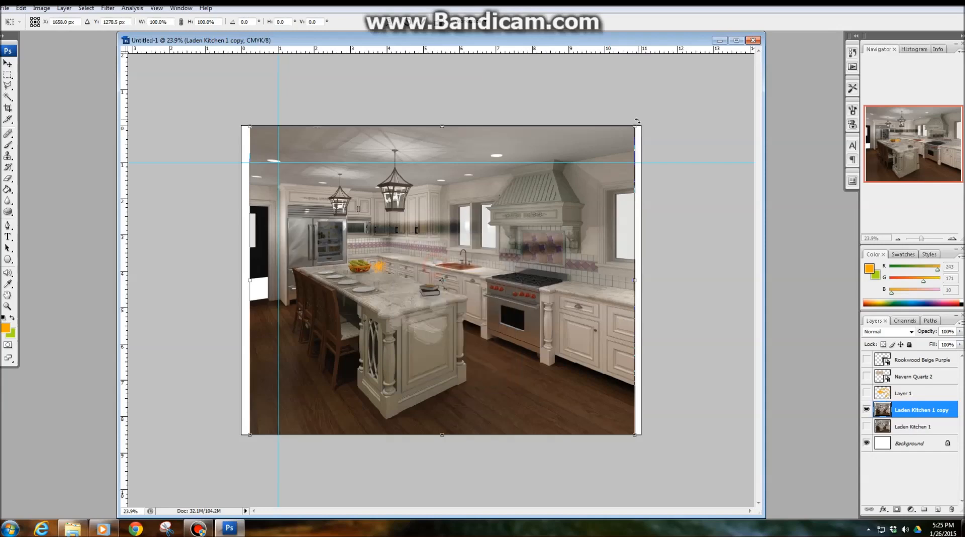
{"action": "left_click_drag", "start_coordinate": [627, 102], "coordinate": [610, 114]}
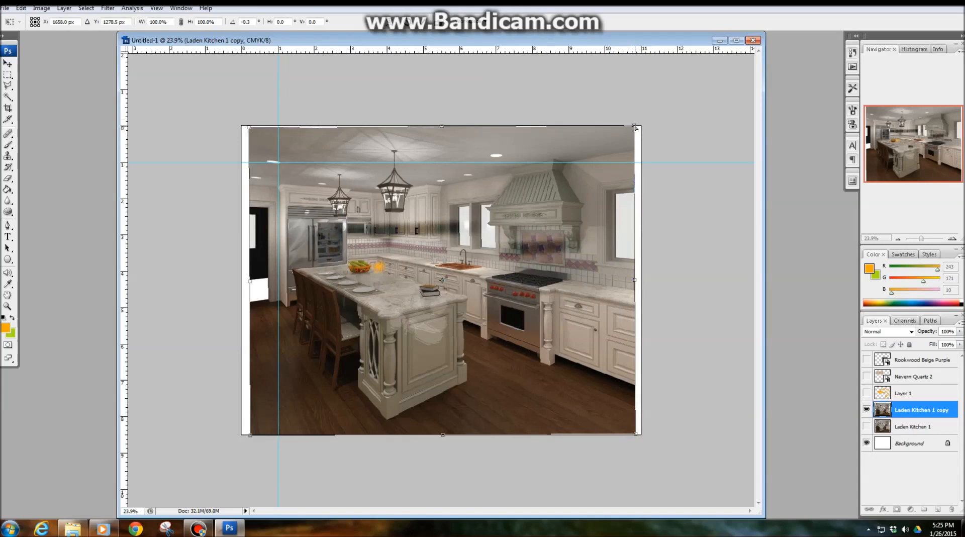
- Pull the kitchen copy's upper-left corner outward and skew its top edge slightly to the right
{"action": "left_click_drag", "start_coordinate": [252, 129], "coordinate": [249, 109]}
{"action": "left_click_drag", "start_coordinate": [270, 221], "coordinate": [251, 129]}
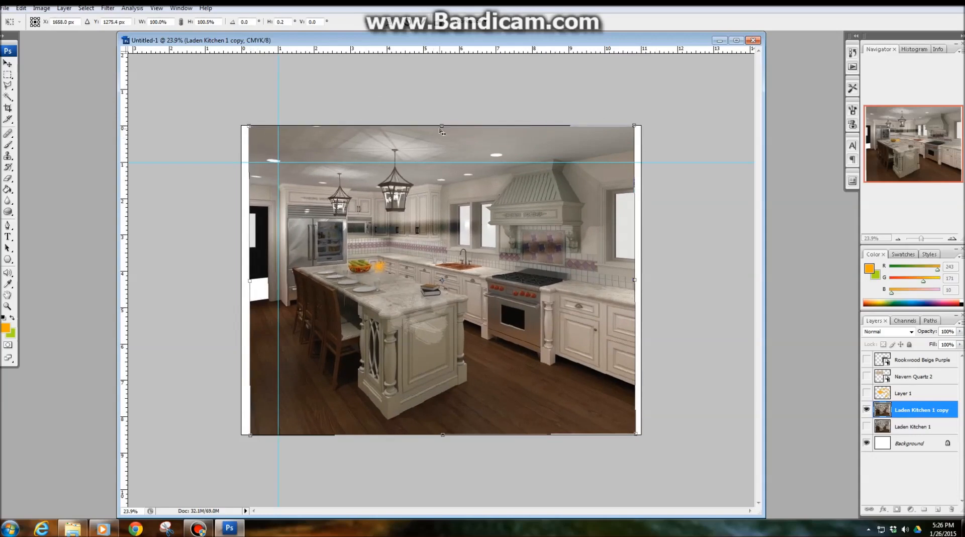
{"action": "left_click_drag", "start_coordinate": [442, 127], "coordinate": [451, 144]}
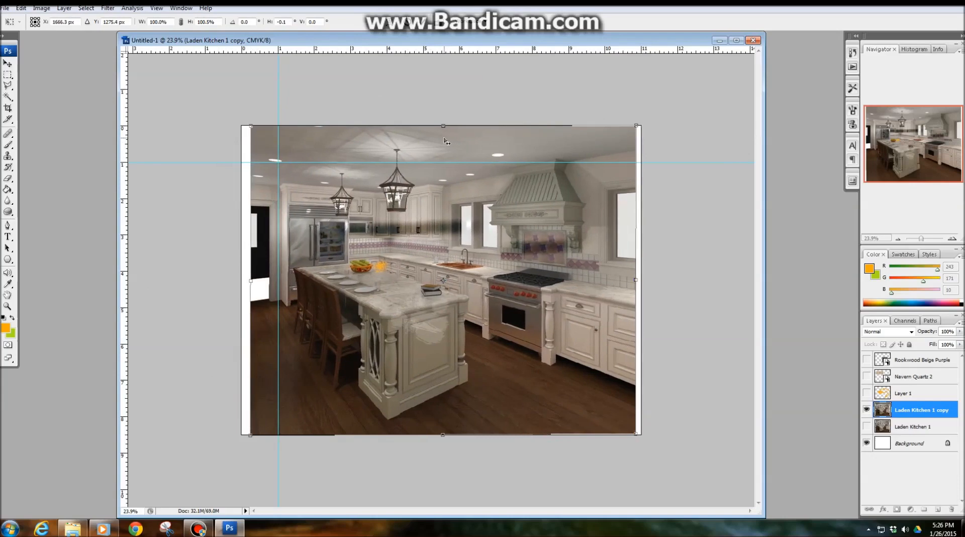
- Distort the kitchen copy by pulling its upper-right corner slightly inward, and move the transform's reference point down beside the island chairs
{"action": "right_click", "coordinate": [438, 145]}
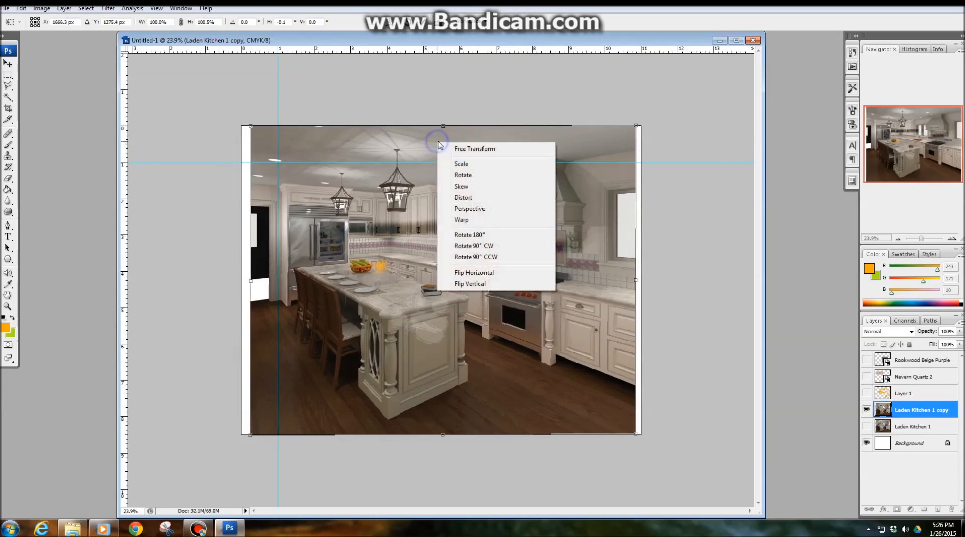
{"action": "left_click", "coordinate": [470, 199]}
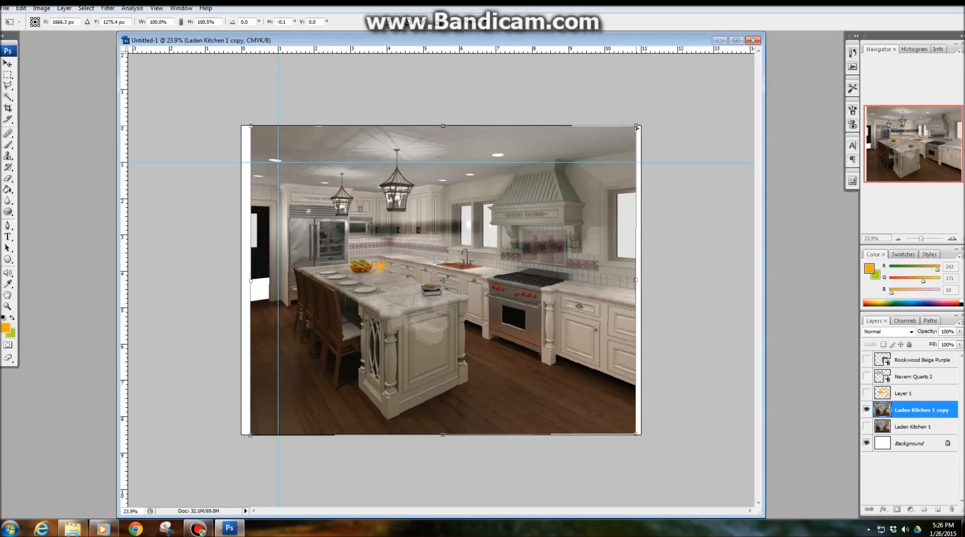
{"action": "mouse_move", "coordinate": [636, 125]}
{"action": "left_mouse_down"}
{"action": "mouse_move", "coordinate": [585, 252]}
{"action": "mouse_move", "coordinate": [533, 229]}
{"action": "mouse_move", "coordinate": [596, 213]}
{"action": "mouse_move", "coordinate": [627, 71]}
{"action": "mouse_move", "coordinate": [632, 126]}
{"action": "mouse_move", "coordinate": [627, 70]}
{"action": "mouse_move", "coordinate": [550, 126]}
{"action": "mouse_move", "coordinate": [587, 130]}
{"action": "mouse_move", "coordinate": [417, 282]}
{"action": "mouse_move", "coordinate": [548, 201]}
{"action": "mouse_move", "coordinate": [277, 327]}
{"action": "mouse_move", "coordinate": [638, 181]}
{"action": "mouse_move", "coordinate": [641, 166]}
{"action": "mouse_move", "coordinate": [498, 302]}
{"action": "mouse_move", "coordinate": [407, 285]}
{"action": "mouse_move", "coordinate": [369, 309]}
{"action": "mouse_move", "coordinate": [381, 315]}
{"action": "mouse_move", "coordinate": [372, 294]}
{"action": "mouse_move", "coordinate": [375, 318]}
{"action": "mouse_move", "coordinate": [429, 283]}
{"action": "mouse_move", "coordinate": [443, 244]}
{"action": "mouse_move", "coordinate": [538, 227]}
{"action": "mouse_move", "coordinate": [613, 194]}
{"action": "mouse_move", "coordinate": [634, 126]}
{"action": "left_mouse_up"}
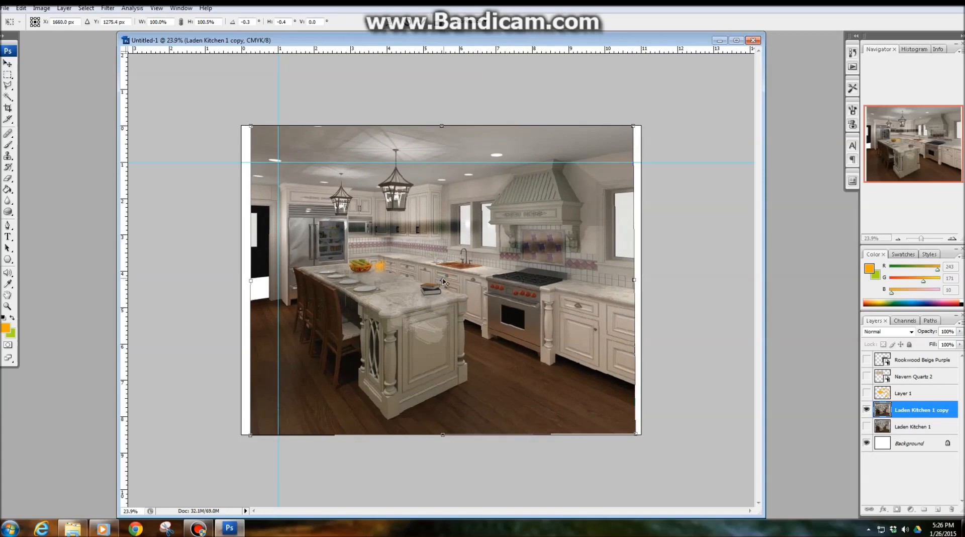
{"action": "left_click_drag", "start_coordinate": [443, 284], "coordinate": [324, 361]}
{"action": "mouse_move", "coordinate": [632, 130]}
{"action": "left_mouse_down"}
{"action": "mouse_move", "coordinate": [536, 200]}
{"action": "mouse_move", "coordinate": [452, 242]}
{"action": "mouse_move", "coordinate": [340, 355]}
{"action": "mouse_move", "coordinate": [519, 155]}
{"action": "mouse_move", "coordinate": [495, 213]}
{"action": "mouse_move", "coordinate": [376, 286]}
{"action": "mouse_move", "coordinate": [359, 312]}
{"action": "mouse_move", "coordinate": [472, 231]}
{"action": "mouse_move", "coordinate": [642, 136]}
{"action": "mouse_move", "coordinate": [632, 127]}
{"action": "left_mouse_up"}
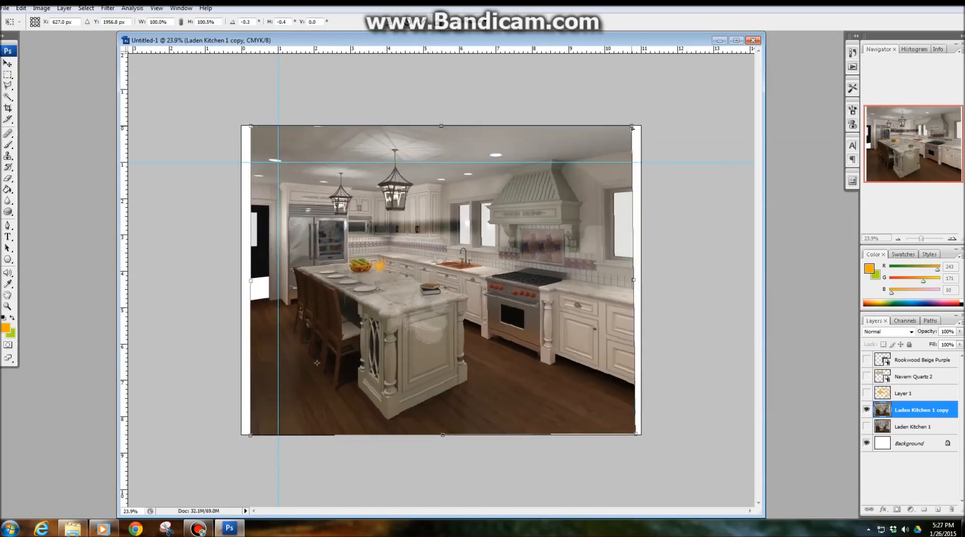
- Scale the kitchen copy to about 100.4% width and 100.9% height, and rotate it slightly to about -0.1°
{"action": "right_click", "coordinate": [461, 220]}
{"action": "left_click", "coordinate": [489, 226]}
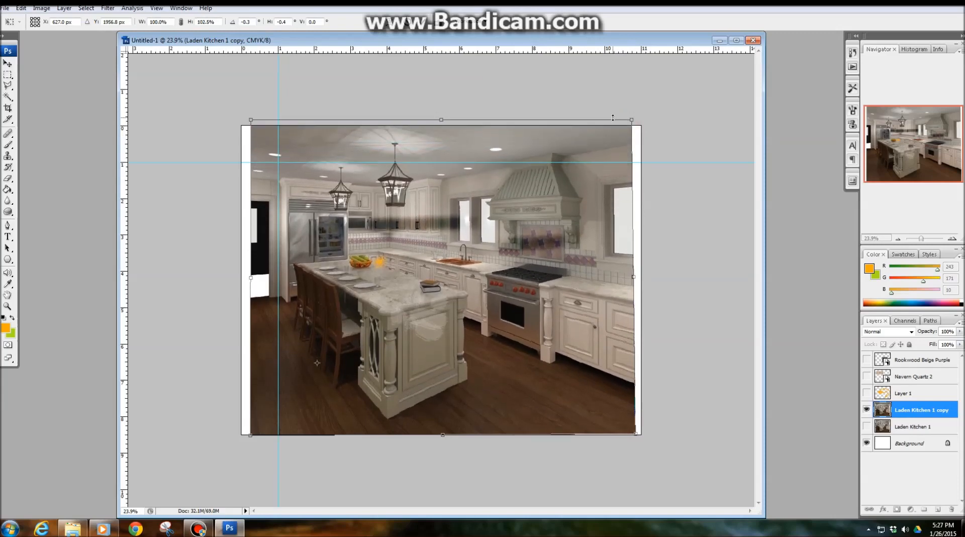
{"action": "mouse_move", "coordinate": [632, 126]}
{"action": "left_mouse_down"}
{"action": "mouse_move", "coordinate": [532, 209]}
{"action": "mouse_move", "coordinate": [634, 124]}
{"action": "left_mouse_up"}
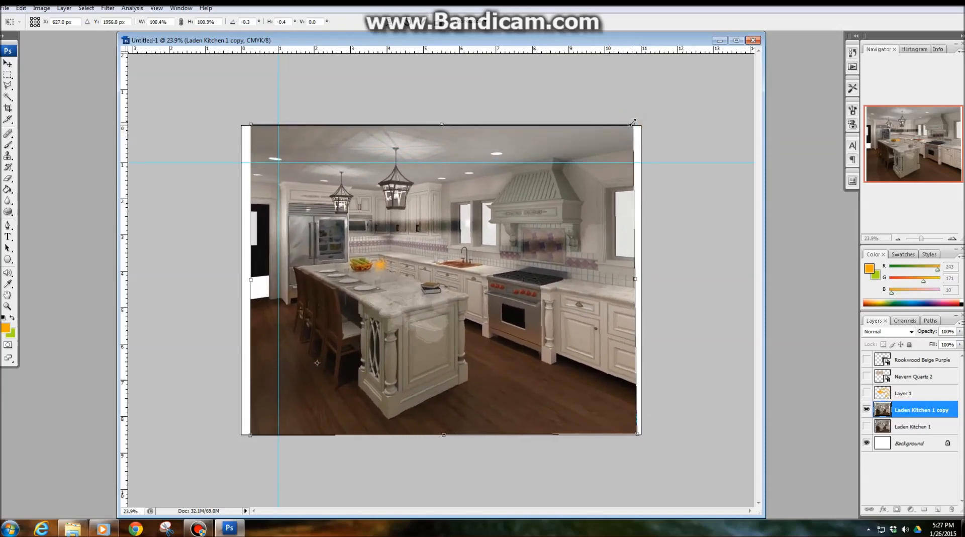
{"action": "right_click", "coordinate": [431, 247]}
{"action": "left_click", "coordinate": [472, 280]}
{"action": "left_click_drag", "start_coordinate": [639, 108], "coordinate": [590, 157]}
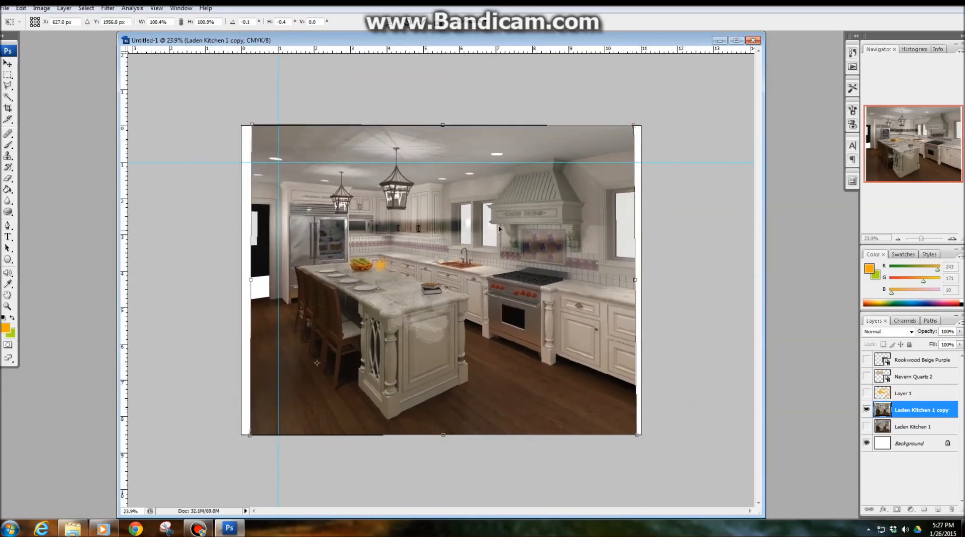
- Switch the transform mode, relocate the reference point onto the refrigerator, and nudge the kitchen copy's upper-right corner
{"action": "right_click", "coordinate": [511, 213]}
{"action": "left_click", "coordinate": [555, 284]}
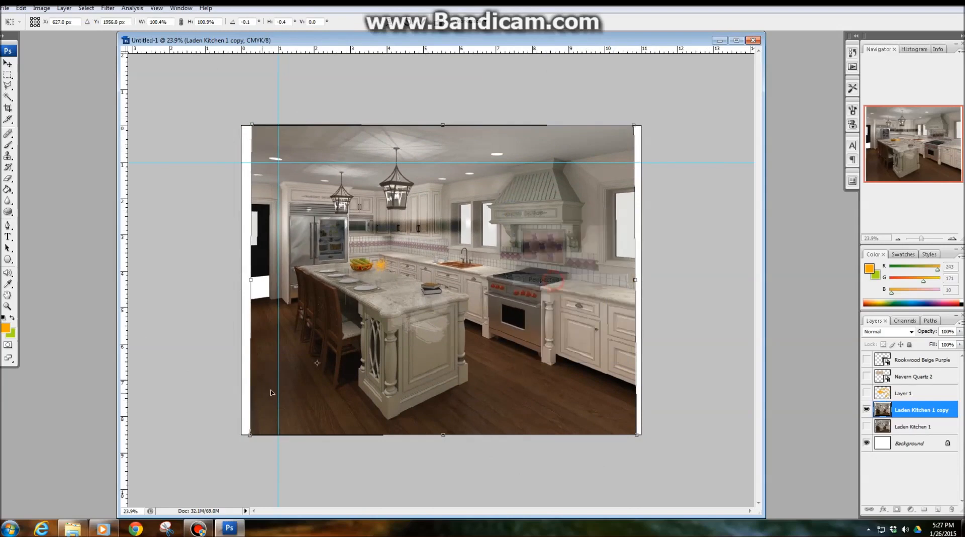
{"action": "left_click_drag", "start_coordinate": [317, 365], "coordinate": [415, 270]}
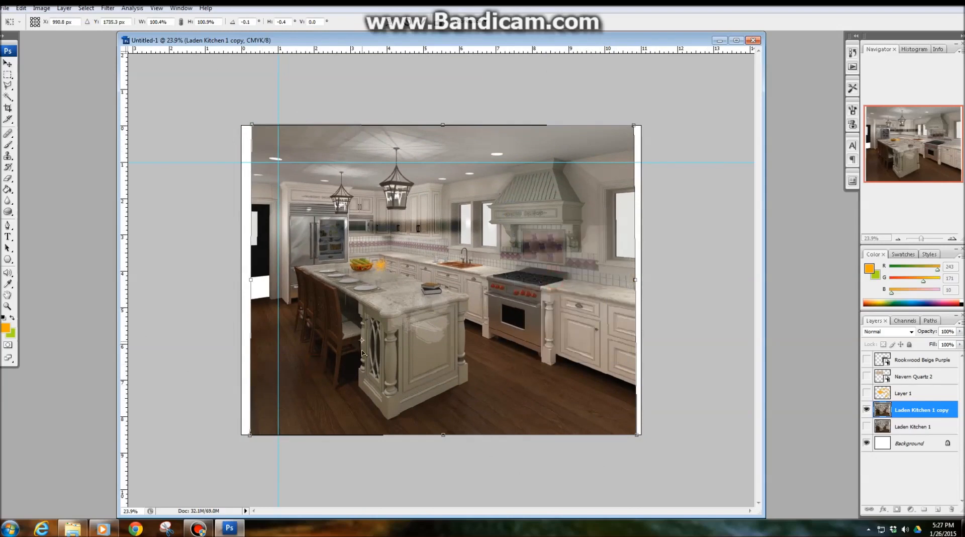
{"action": "left_click_drag", "start_coordinate": [333, 271], "coordinate": [329, 256]}
{"action": "left_click_drag", "start_coordinate": [441, 262], "coordinate": [346, 240]}
{"action": "mouse_move", "coordinate": [637, 128]}
{"action": "left_mouse_down"}
{"action": "mouse_move", "coordinate": [558, 125]}
{"action": "mouse_move", "coordinate": [726, 116]}
{"action": "mouse_move", "coordinate": [610, 123]}
{"action": "mouse_move", "coordinate": [635, 114]}
{"action": "mouse_move", "coordinate": [636, 128]}
{"action": "mouse_move", "coordinate": [640, 65]}
{"action": "mouse_move", "coordinate": [631, 63]}
{"action": "mouse_move", "coordinate": [640, 123]}
{"action": "mouse_move", "coordinate": [622, 21]}
{"action": "mouse_move", "coordinate": [624, 166]}
{"action": "mouse_move", "coordinate": [636, 128]}
{"action": "left_mouse_up"}
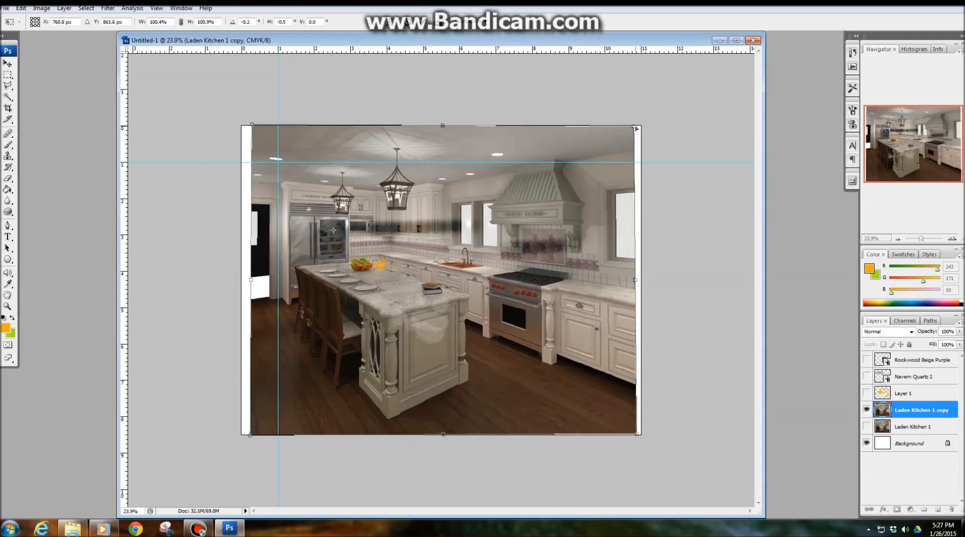
- Switch the kitchen copy's transform to Warp and keep the Custom warp style
{"action": "right_click", "coordinate": [480, 229]}
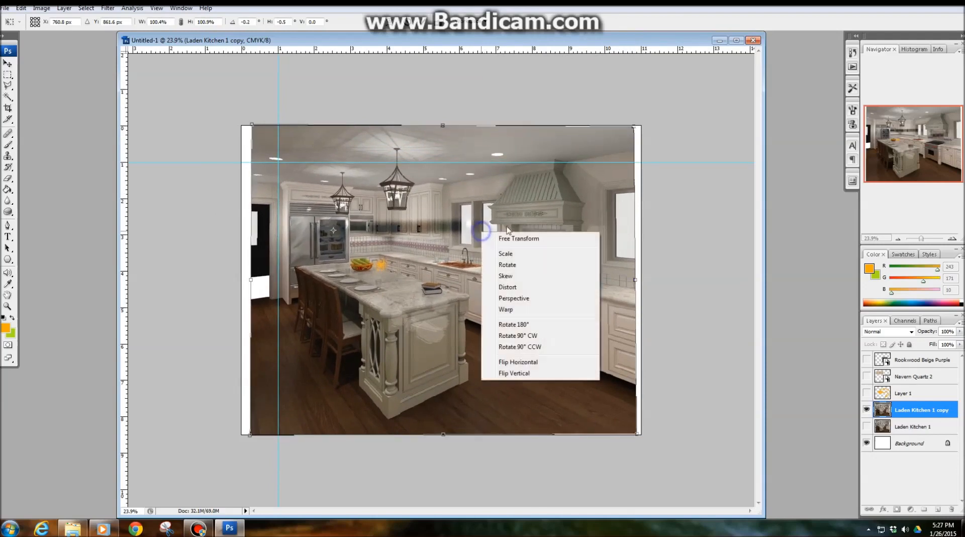
{"action": "left_click", "coordinate": [508, 309]}
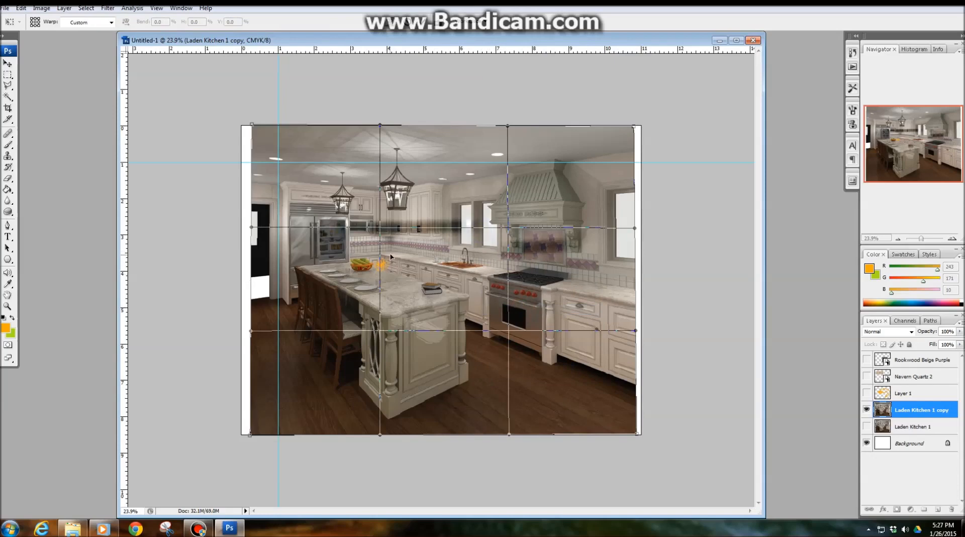
{"action": "left_click", "coordinate": [111, 22]}
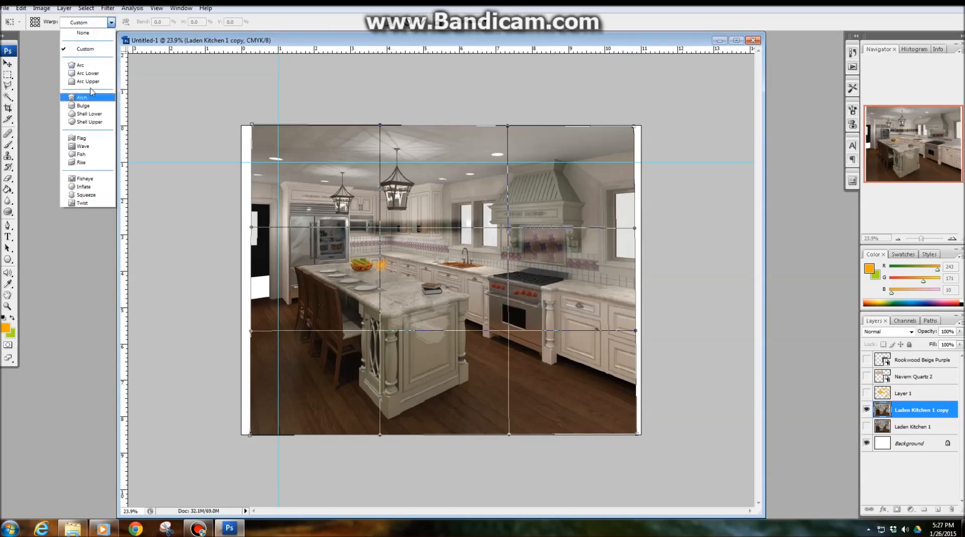
{"action": "left_click", "coordinate": [93, 48]}
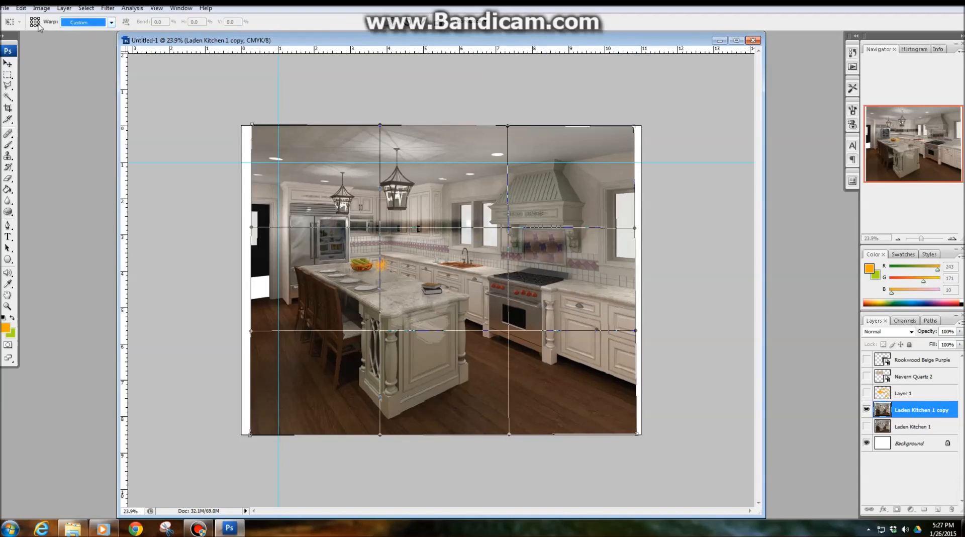
{"action": "right_click", "coordinate": [394, 197]}
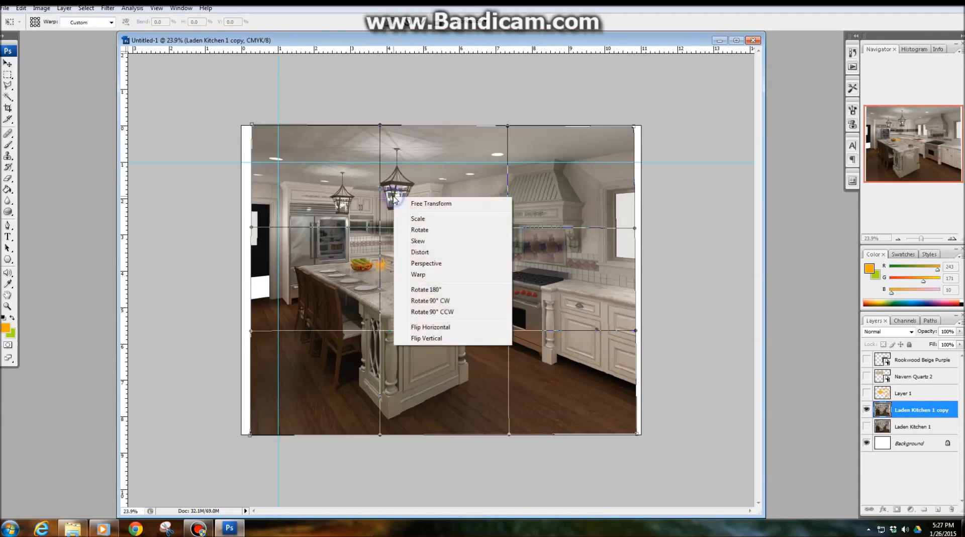
{"action": "left_click", "coordinate": [417, 275]}
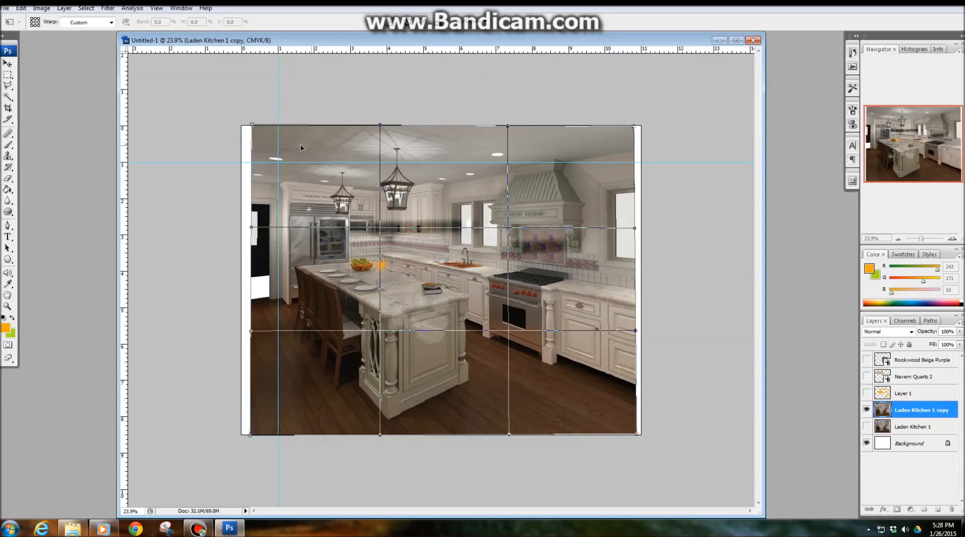
- Warp the kitchen copy by pulling its mesh, lower-left corner inward and upper-left curve handles outward, and apply the transform
{"action": "left_click_drag", "start_coordinate": [381, 228], "coordinate": [405, 208]}
{"action": "left_click_drag", "start_coordinate": [496, 345], "coordinate": [458, 372]}
{"action": "left_click_drag", "start_coordinate": [521, 206], "coordinate": [554, 249]}
{"action": "left_click_drag", "start_coordinate": [301, 377], "coordinate": [323, 349]}
{"action": "left_click_drag", "start_coordinate": [265, 414], "coordinate": [348, 327]}
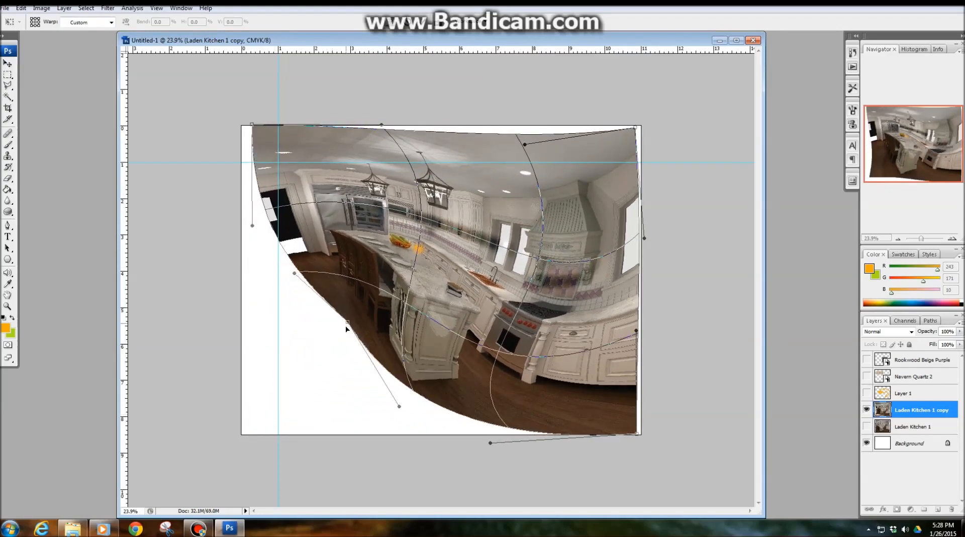
{"action": "left_click_drag", "start_coordinate": [253, 226], "coordinate": [178, 210]}
{"action": "left_click_drag", "start_coordinate": [381, 128], "coordinate": [365, 97]}
{"action": "left_click_drag", "start_coordinate": [507, 228], "coordinate": [458, 254]}
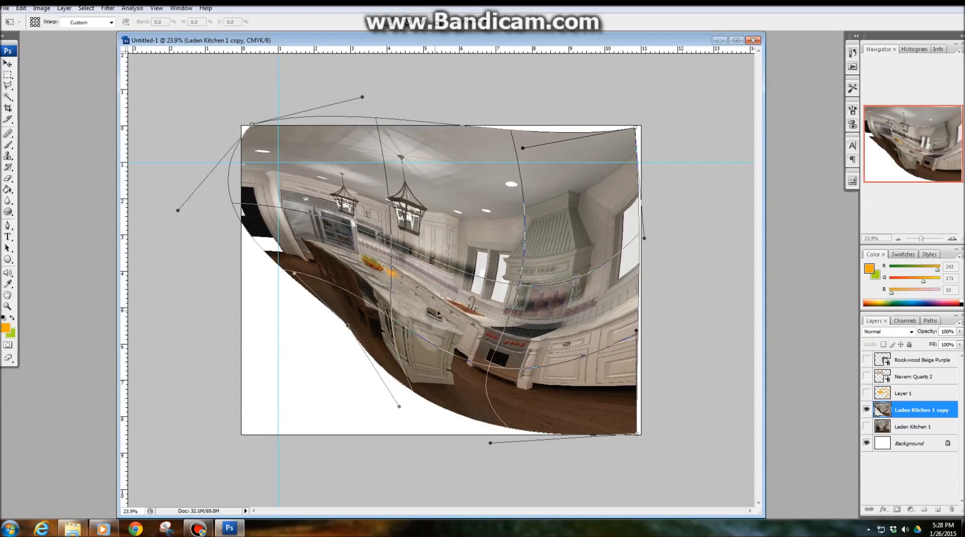
{"action": "key", "text": "Return"}
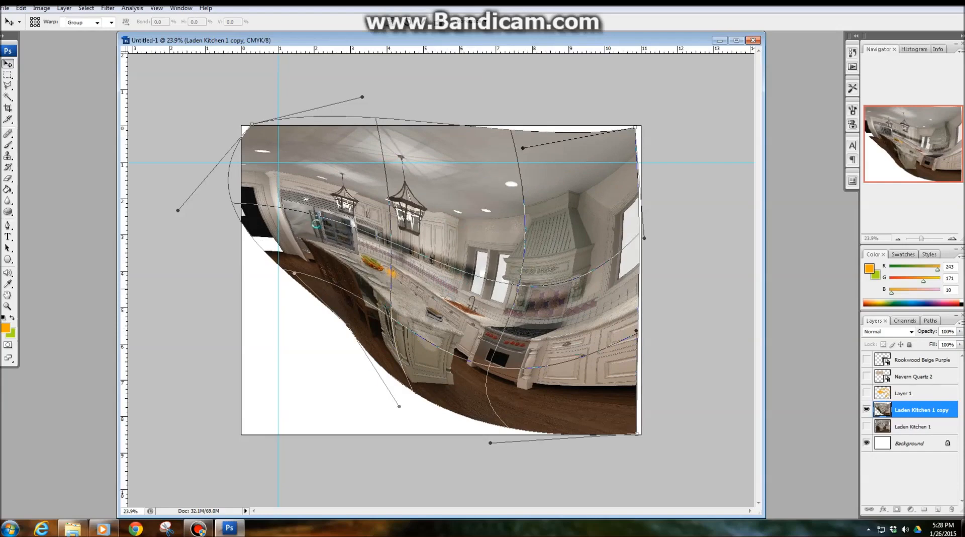
- Delete the Laden Kitchen 1 copy layer and show Laden Kitchen 1, Layer 1, Navern Quartz 2 and Rookwood Beige Purple
{"action": "key", "text": "Delete"}
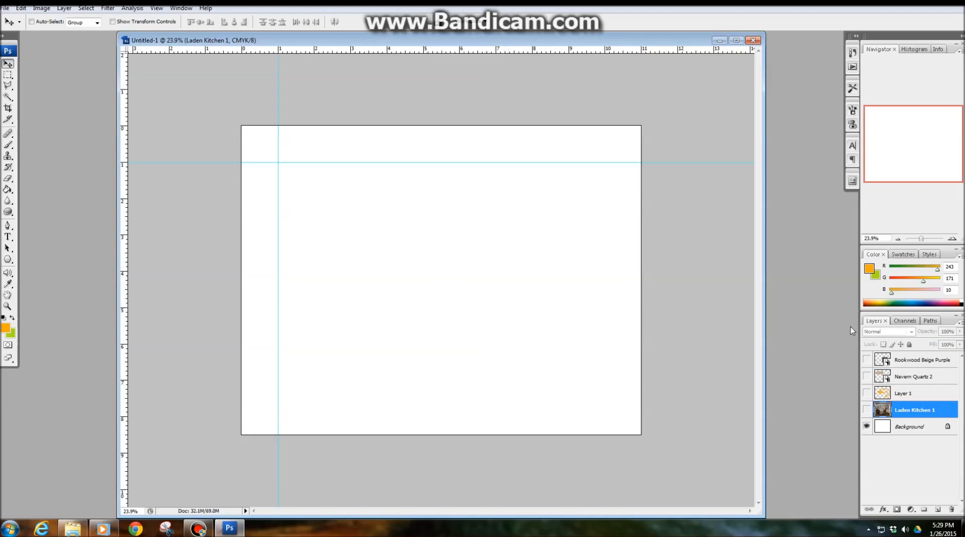
{"action": "left_click", "coordinate": [866, 410]}
{"action": "left_click", "coordinate": [867, 392]}
{"action": "left_click", "coordinate": [866, 376]}
{"action": "left_click", "coordinate": [866, 360]}
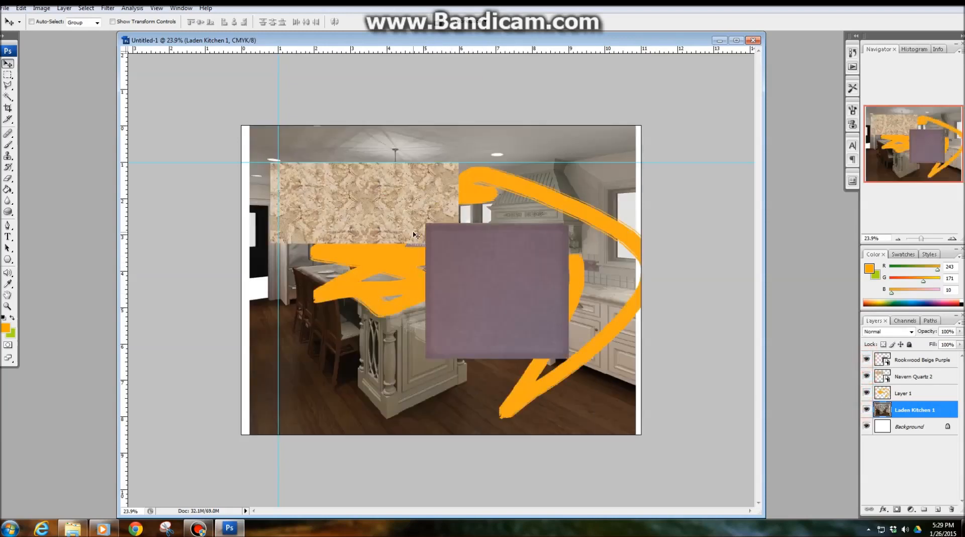
- Bring Layer 1 to the top of the layer stack and shift its orange brush stroke up and to the left
{"action": "left_click_drag", "start_coordinate": [913, 394], "coordinate": [910, 356]}
{"action": "mouse_move", "coordinate": [417, 273]}
{"action": "left_mouse_down"}
{"action": "mouse_move", "coordinate": [372, 240]}
{"action": "mouse_move", "coordinate": [367, 253]}
{"action": "mouse_move", "coordinate": [360, 247]}
{"action": "left_mouse_up"}
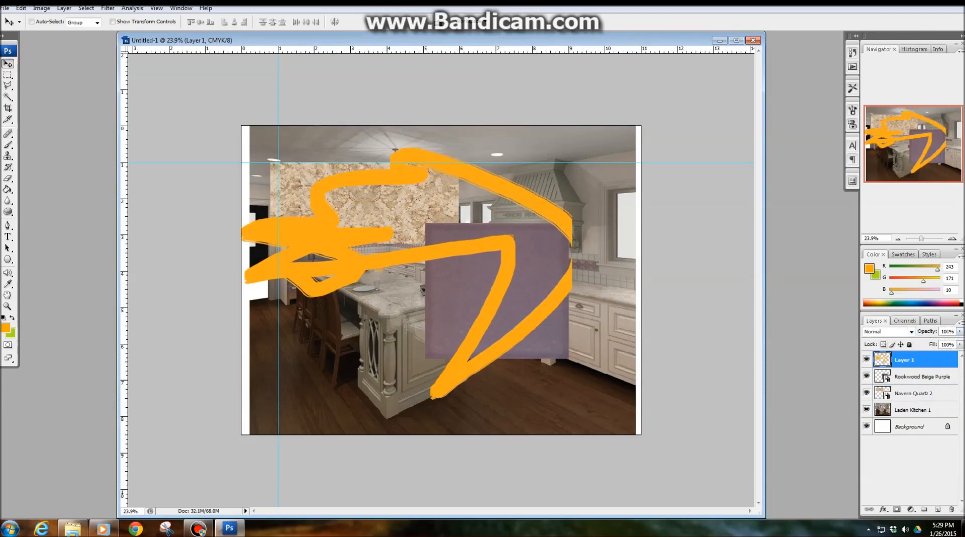
- Try Layer 1's opacity slider, leave the opacity at 100%, and deselect the layer
{"action": "left_click", "coordinate": [959, 332]}
{"action": "mouse_move", "coordinate": [946, 346]}
{"action": "left_mouse_down"}
{"action": "mouse_move", "coordinate": [927, 346]}
{"action": "mouse_move", "coordinate": [956, 345]}
{"action": "mouse_move", "coordinate": [921, 342]}
{"action": "mouse_move", "coordinate": [955, 344]}
{"action": "left_mouse_up"}
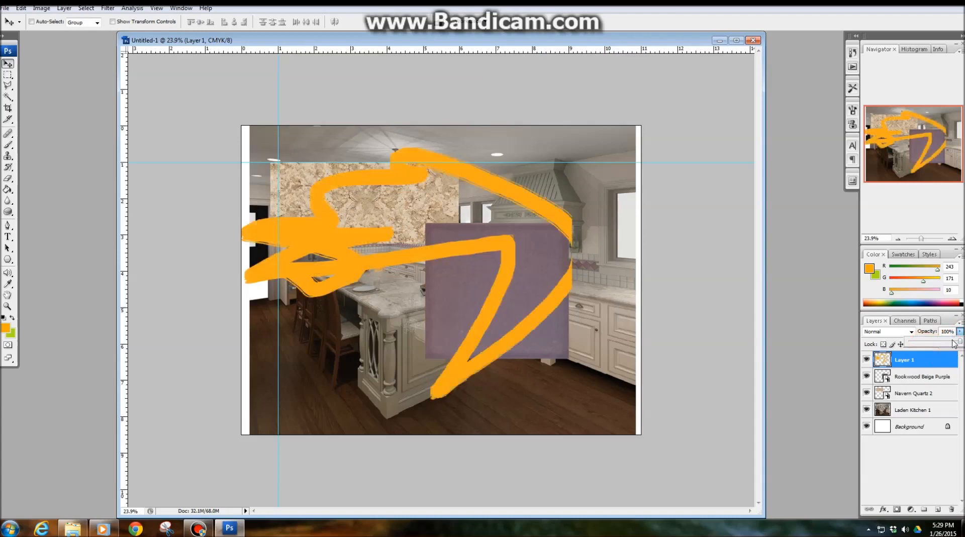
{"action": "left_click", "coordinate": [959, 332]}
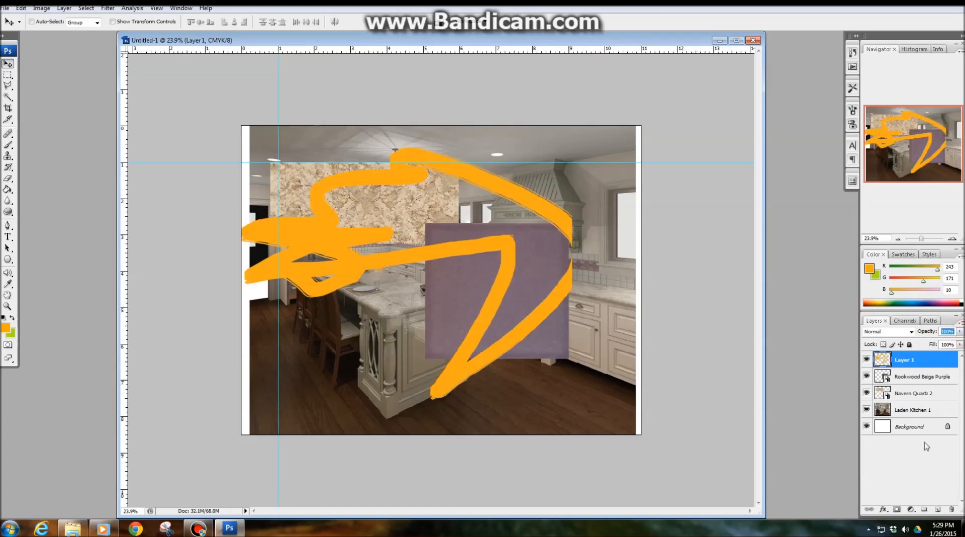
{"action": "left_click", "coordinate": [911, 460]}
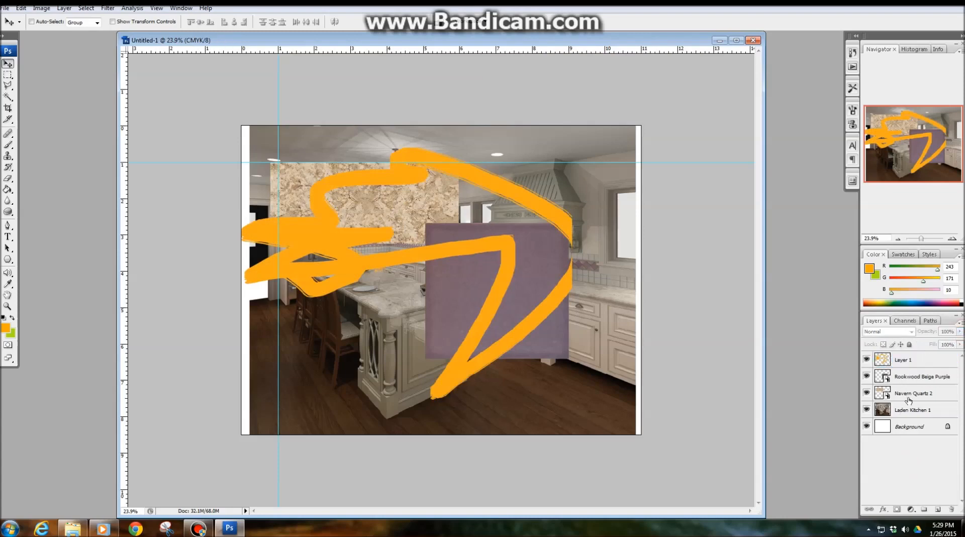
- Set Layer 1's blend mode to Multiply and reposition the orange stroke further right over the quartz, tile and kitchen
{"action": "left_click", "coordinate": [910, 361]}
{"action": "left_click", "coordinate": [911, 332]}
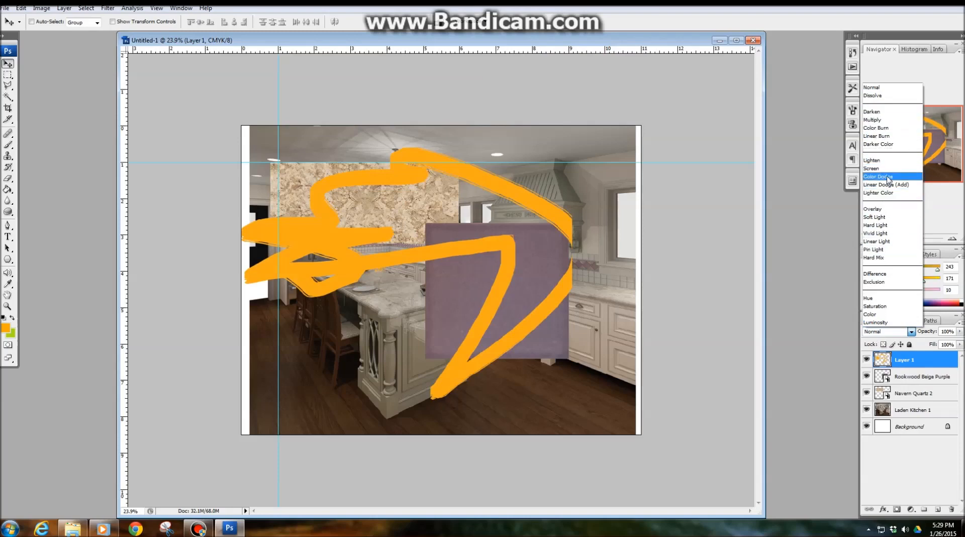
{"action": "left_click", "coordinate": [885, 124]}
{"action": "left_click_drag", "start_coordinate": [378, 181], "coordinate": [399, 198]}
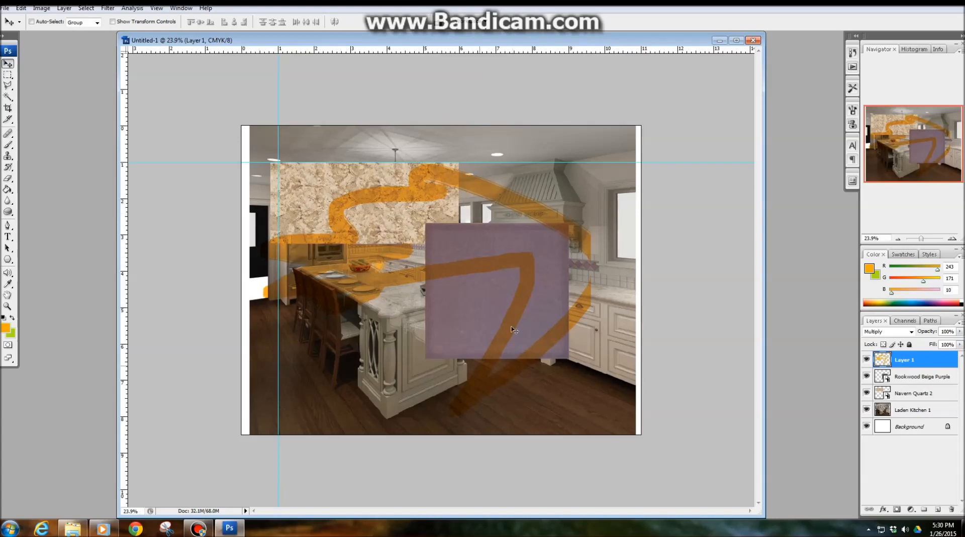
{"action": "mouse_move", "coordinate": [418, 223]}
{"action": "left_mouse_down"}
{"action": "mouse_move", "coordinate": [421, 237]}
{"action": "mouse_move", "coordinate": [424, 214]}
{"action": "left_mouse_up"}
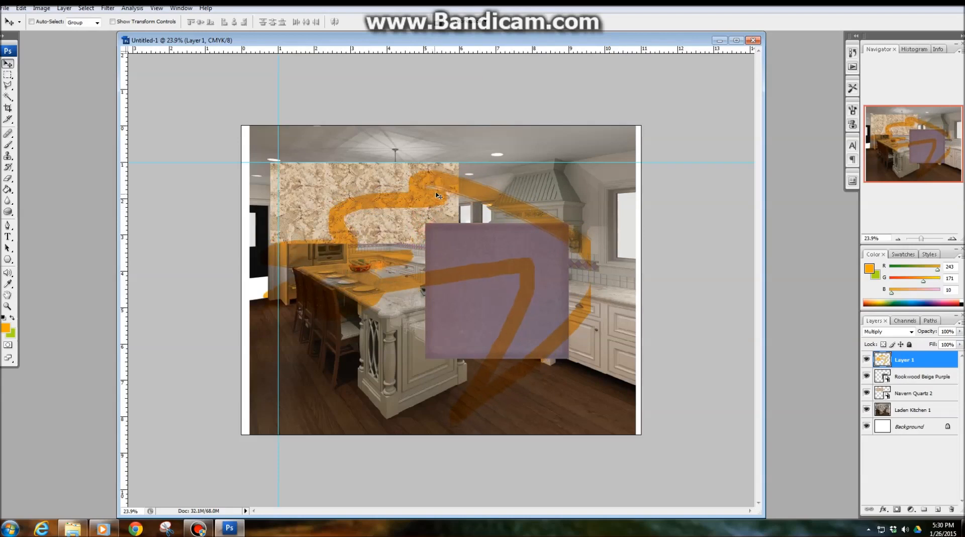
{"action": "mouse_move", "coordinate": [533, 217]}
{"action": "left_mouse_down"}
{"action": "mouse_move", "coordinate": [566, 230]}
{"action": "mouse_move", "coordinate": [550, 211]}
{"action": "left_mouse_up"}
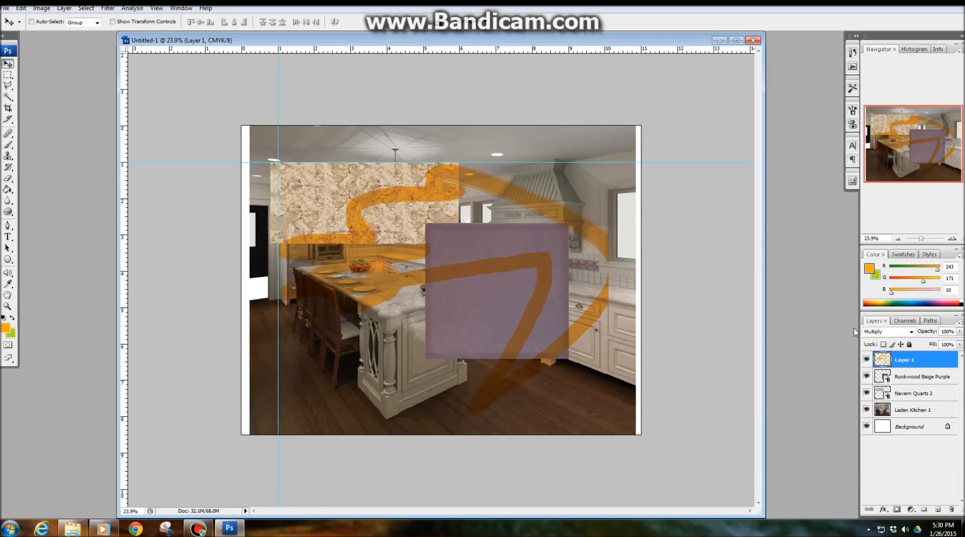
- Cycle Layer 1's blend mode through Color Burn and Linear Burn, ending on Darker Color
{"action": "left_click", "coordinate": [911, 331]}
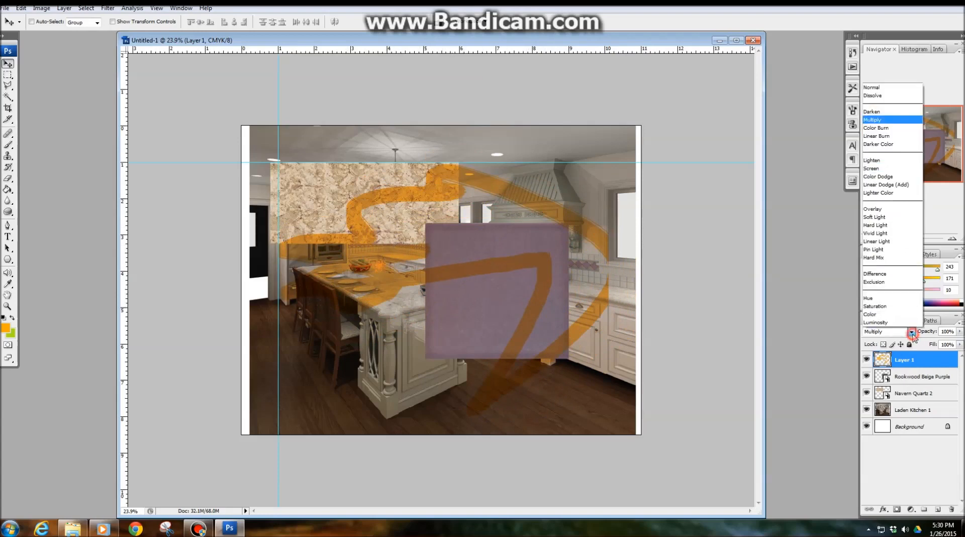
{"action": "left_click", "coordinate": [904, 132]}
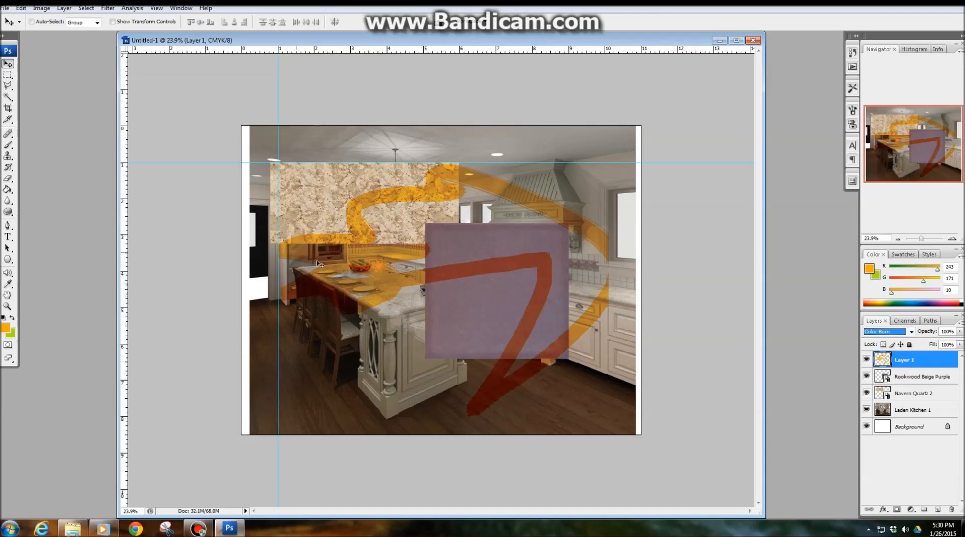
{"action": "left_click", "coordinate": [584, 324]}
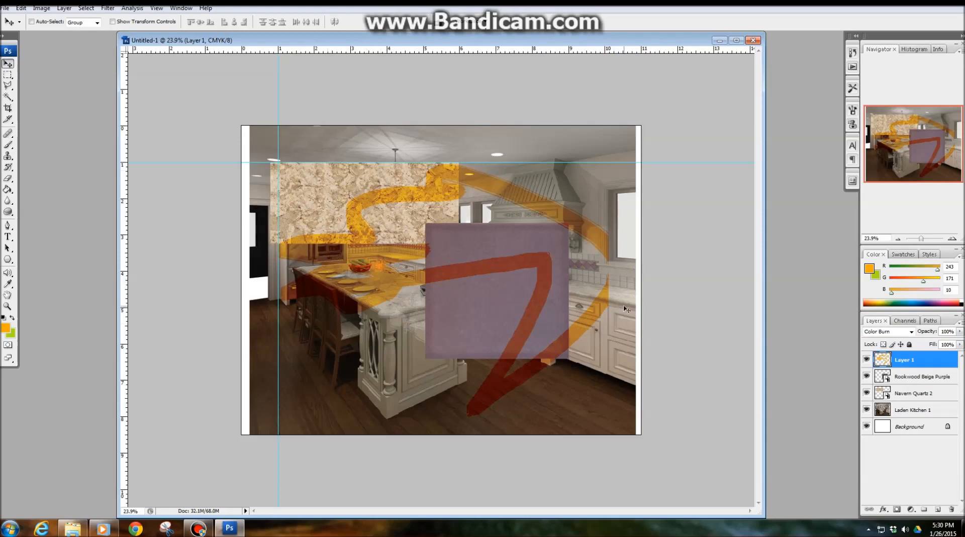
{"action": "left_click", "coordinate": [909, 332]}
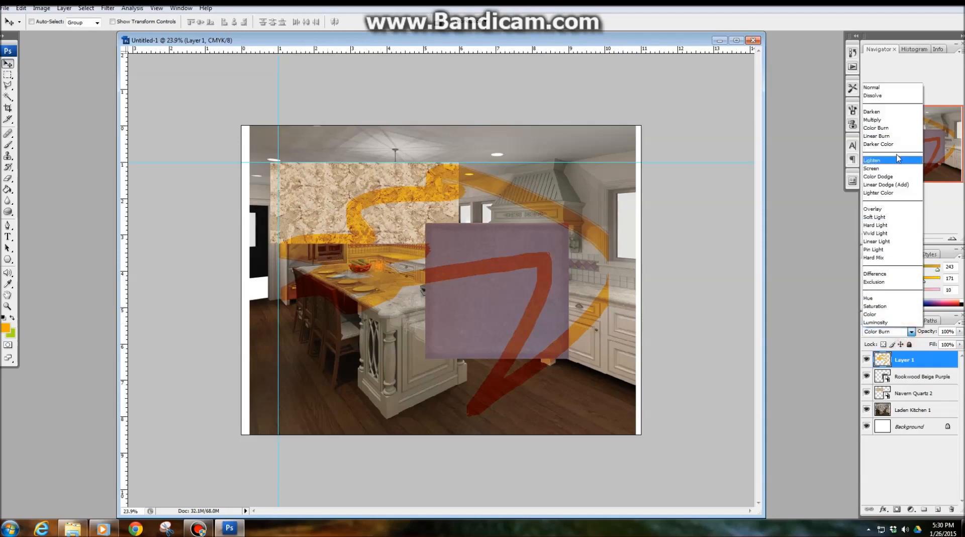
{"action": "left_click", "coordinate": [897, 136]}
{"action": "left_click", "coordinate": [911, 332]}
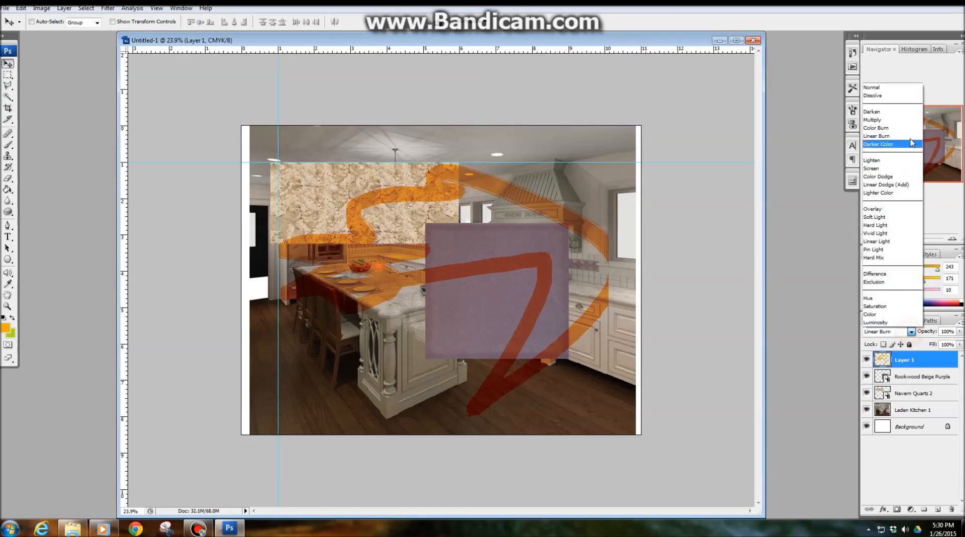
{"action": "left_click", "coordinate": [898, 143]}
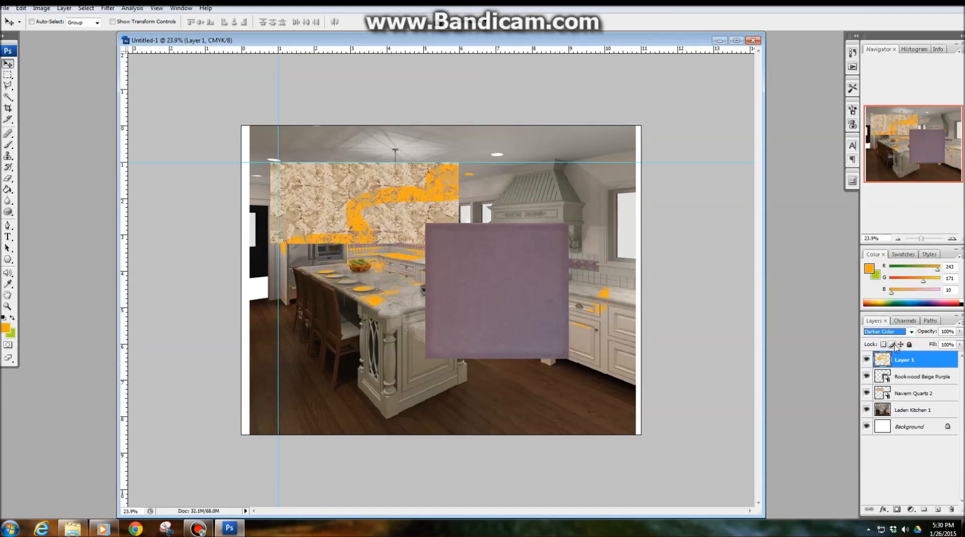
- Set Layer 1's blend mode to Lighten and nudge the orange stroke slightly left over the kitchen image
{"action": "left_click", "coordinate": [908, 332]}
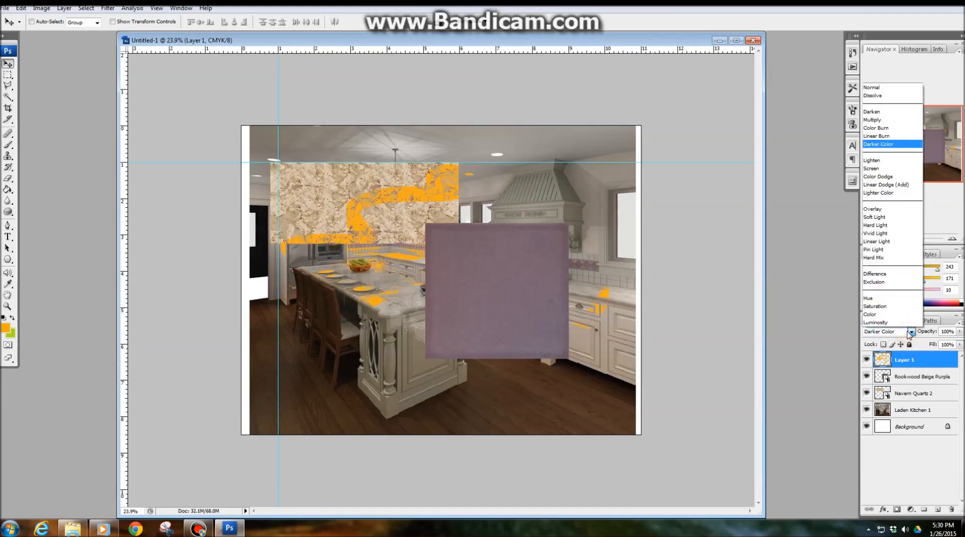
{"action": "left_click", "coordinate": [909, 333]}
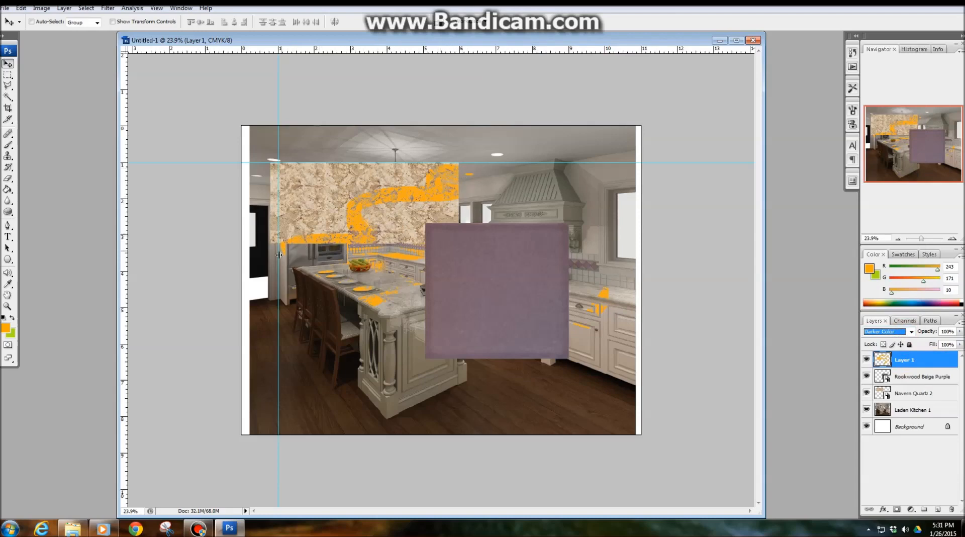
{"action": "left_click", "coordinate": [436, 194]}
{"action": "left_click", "coordinate": [899, 333]}
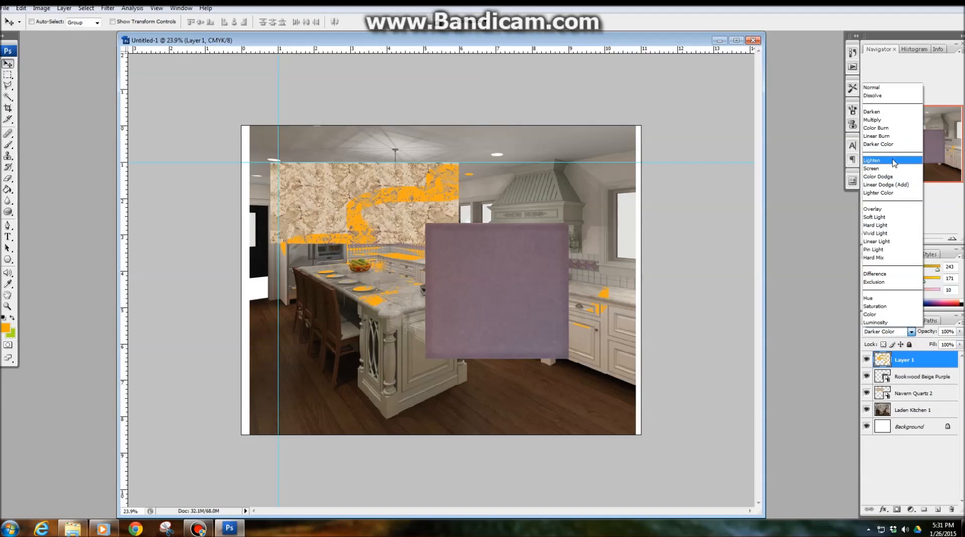
{"action": "left_click", "coordinate": [893, 160]}
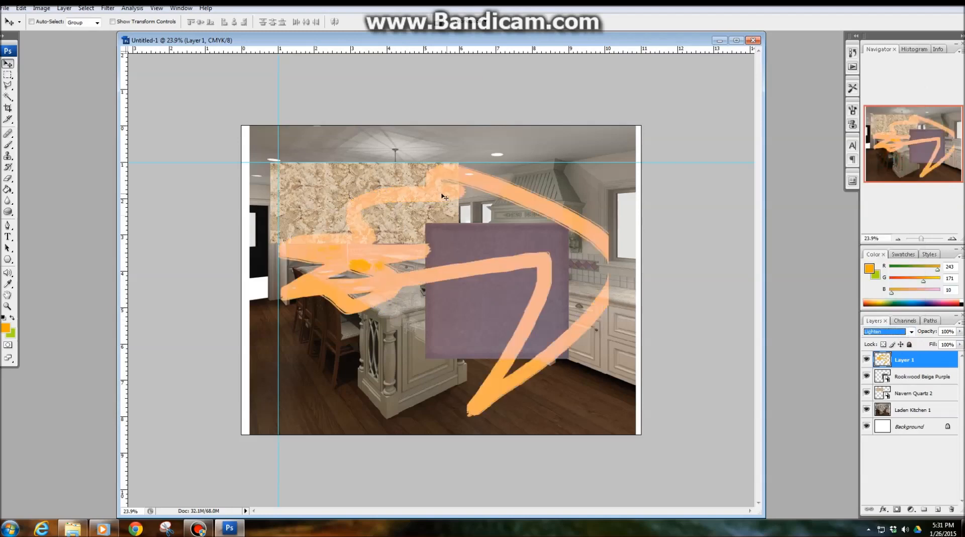
{"action": "left_click_drag", "start_coordinate": [444, 197], "coordinate": [437, 198]}
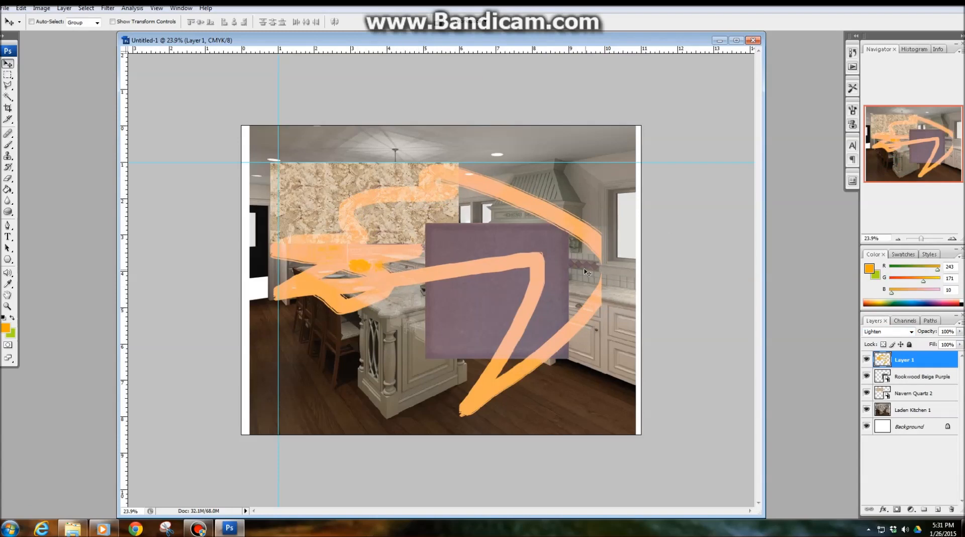
- Cycle Layer 1's blend mode through Screen, Overlay and Difference, ending on Luminosity
{"action": "left_click", "coordinate": [910, 332]}
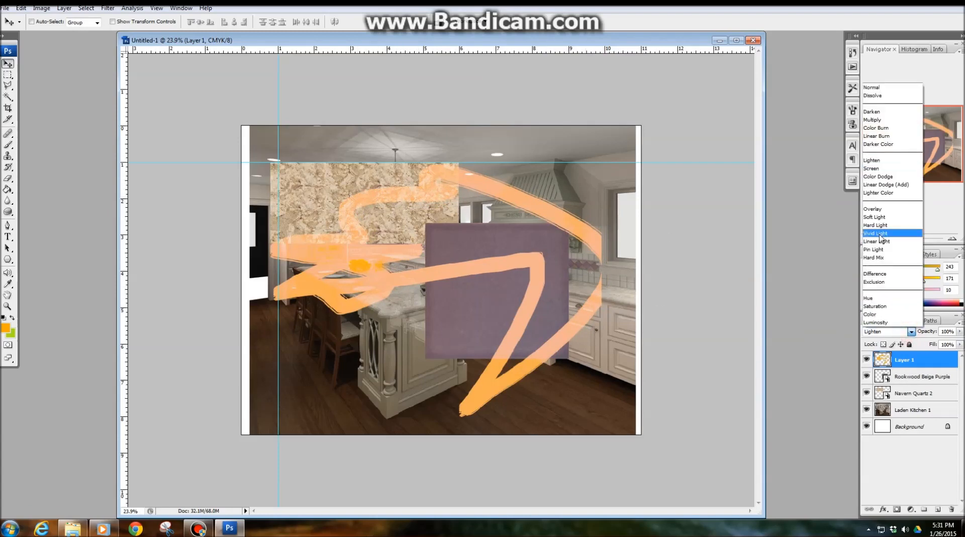
{"action": "left_click", "coordinate": [874, 168]}
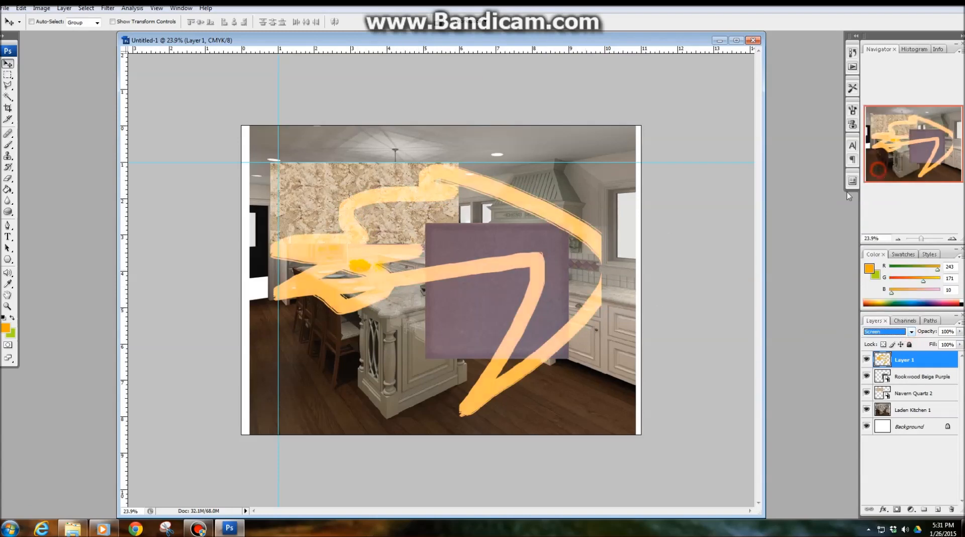
{"action": "left_click", "coordinate": [894, 332]}
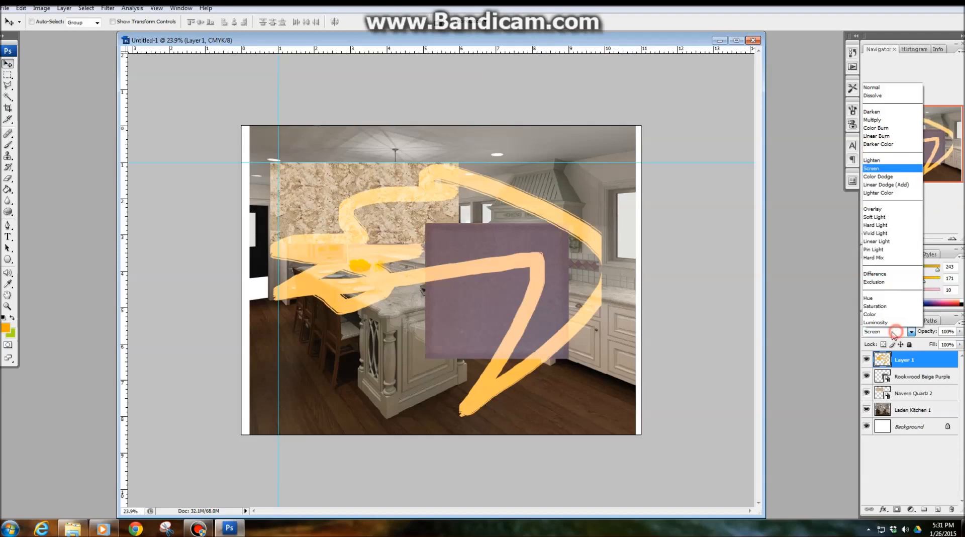
{"action": "left_click", "coordinate": [877, 208]}
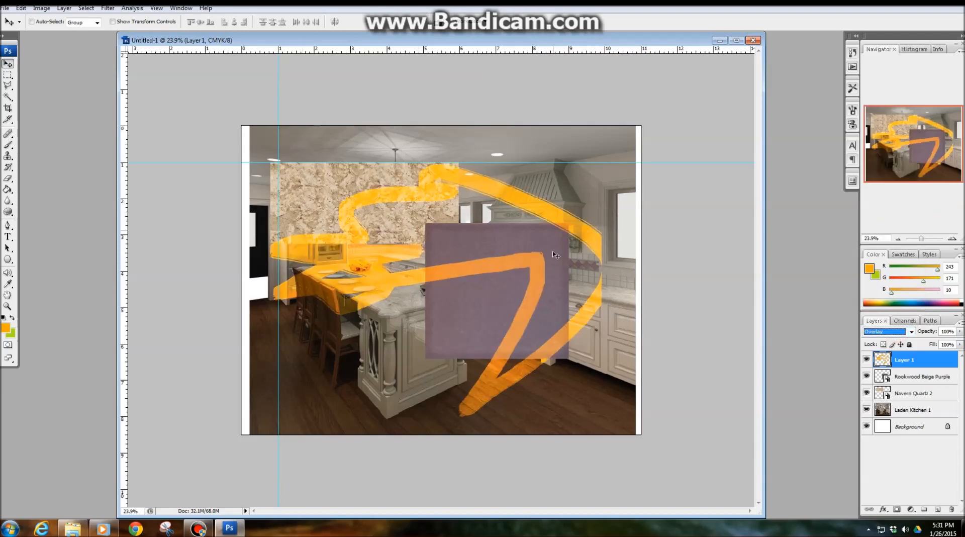
{"action": "left_click", "coordinate": [908, 335]}
{"action": "left_click", "coordinate": [885, 274]}
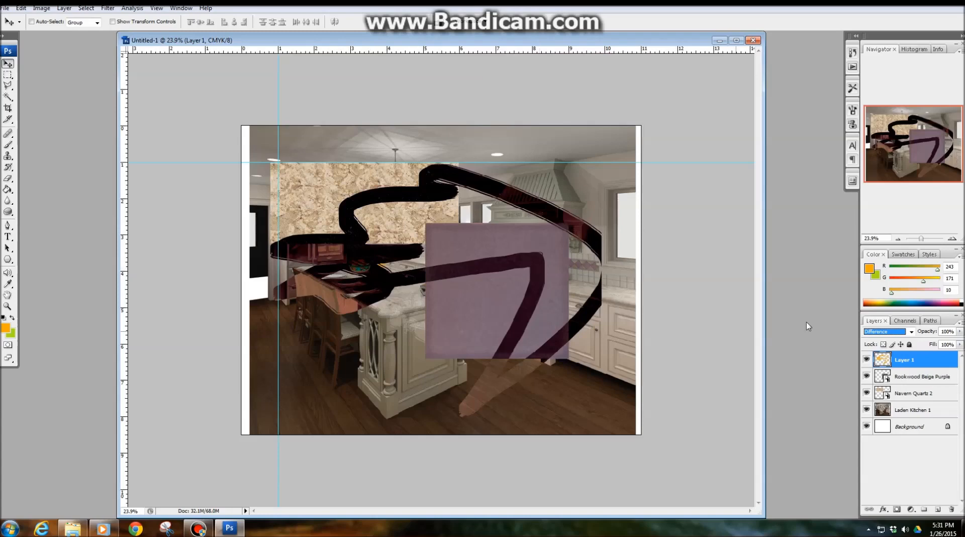
{"action": "left_click", "coordinate": [911, 332]}
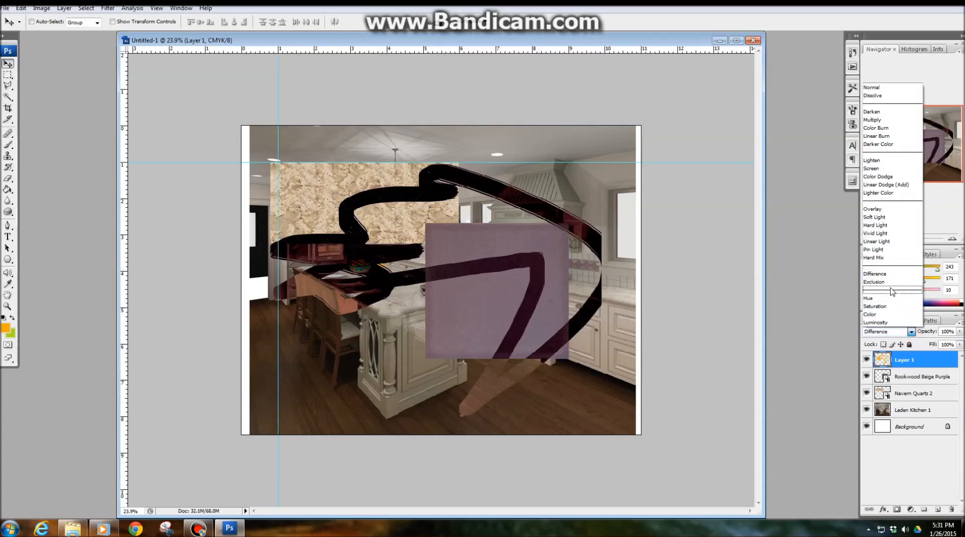
{"action": "left_click", "coordinate": [884, 322]}
- Set Layer 1's blend mode back to Multiply and shift the orange stroke around, leaving it slightly higher and further left over the quartz and kitchen
{"action": "left_click", "coordinate": [911, 331]}
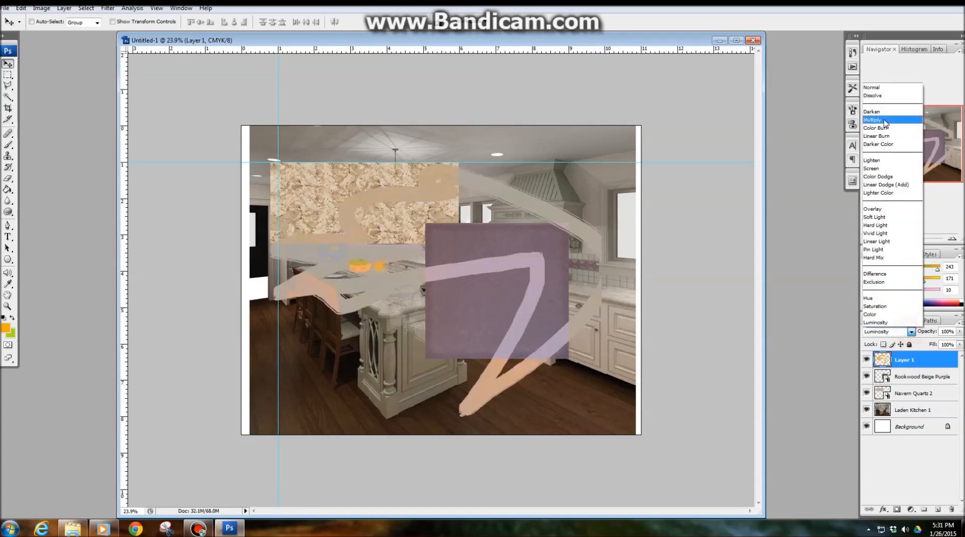
{"action": "left_click", "coordinate": [883, 118]}
{"action": "left_click_drag", "start_coordinate": [409, 246], "coordinate": [363, 242]}
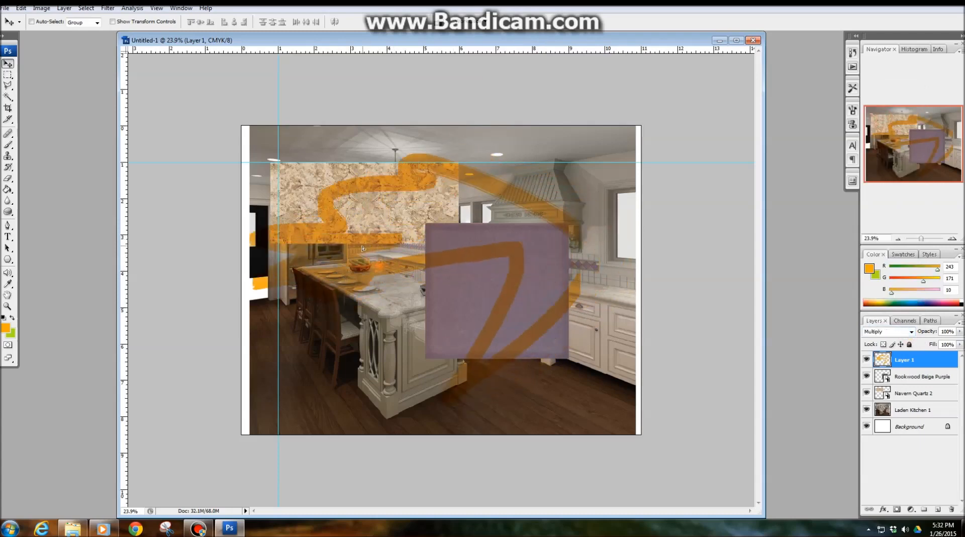
{"action": "left_click_drag", "start_coordinate": [454, 301], "coordinate": [471, 316]}
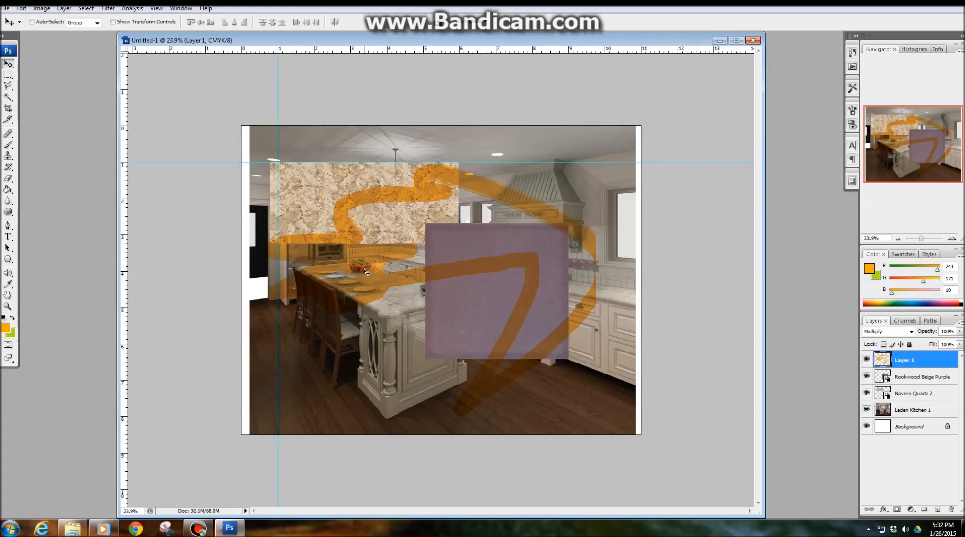
{"action": "mouse_move", "coordinate": [345, 254]}
{"action": "left_mouse_down"}
{"action": "mouse_move", "coordinate": [350, 264]}
{"action": "mouse_move", "coordinate": [328, 236]}
{"action": "left_mouse_up"}
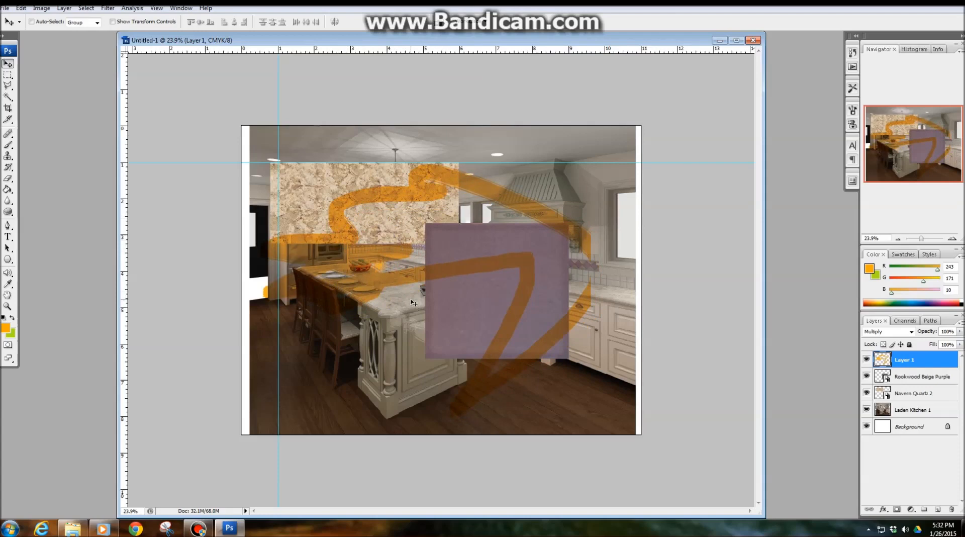
{"action": "left_click_drag", "start_coordinate": [430, 244], "coordinate": [432, 227]}
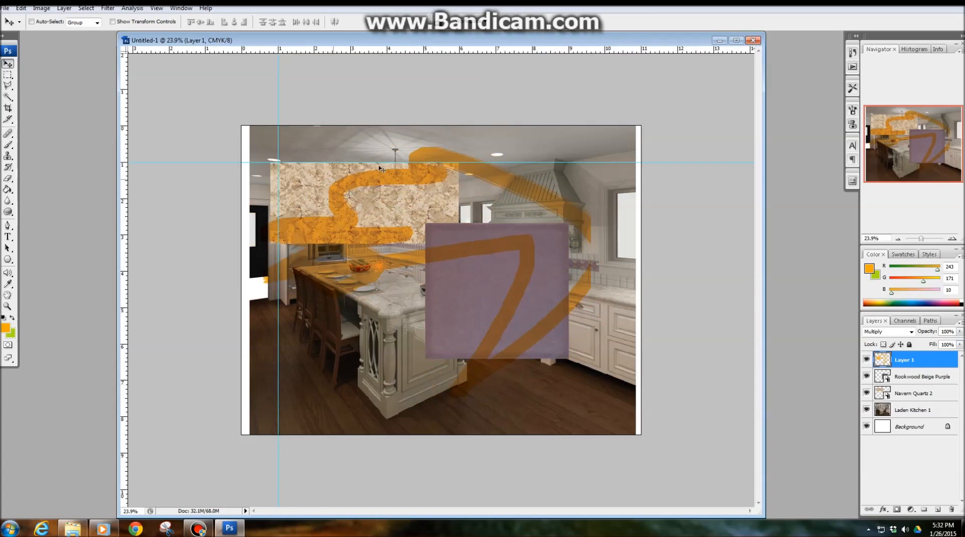
{"action": "left_click_drag", "start_coordinate": [387, 281], "coordinate": [387, 289]}
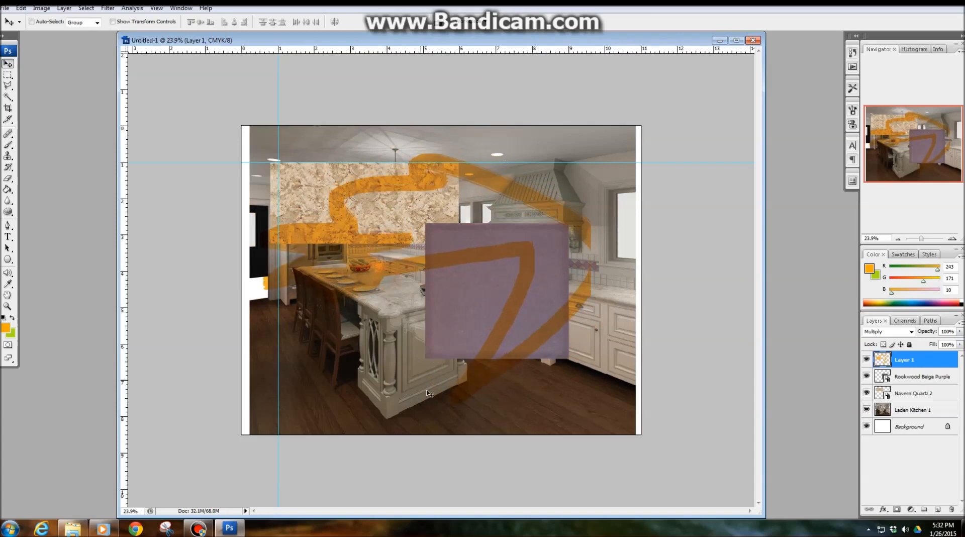